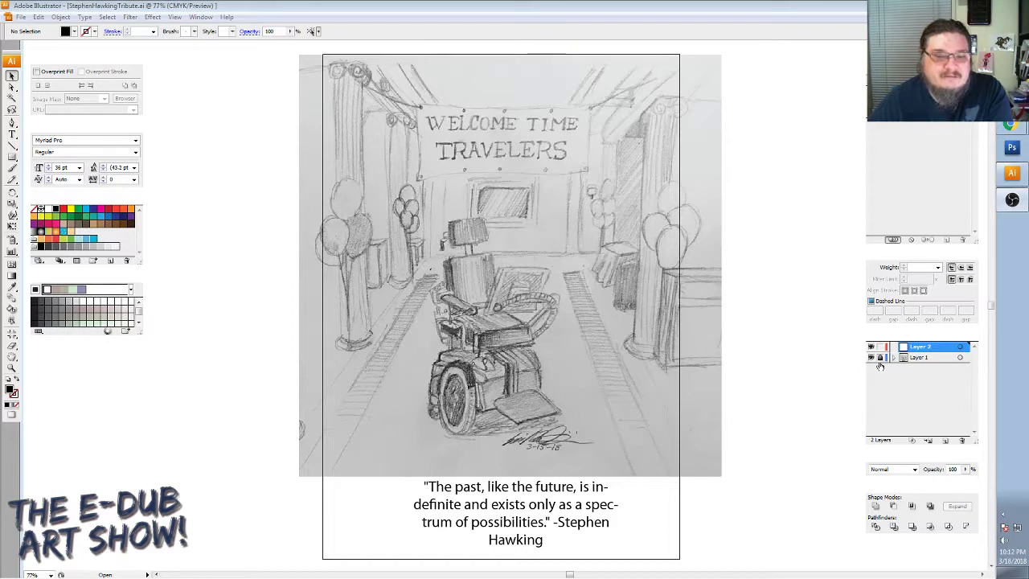
Rename Layer 1 to 'Sketch Layer' in its layer options.
double_click(926, 362)
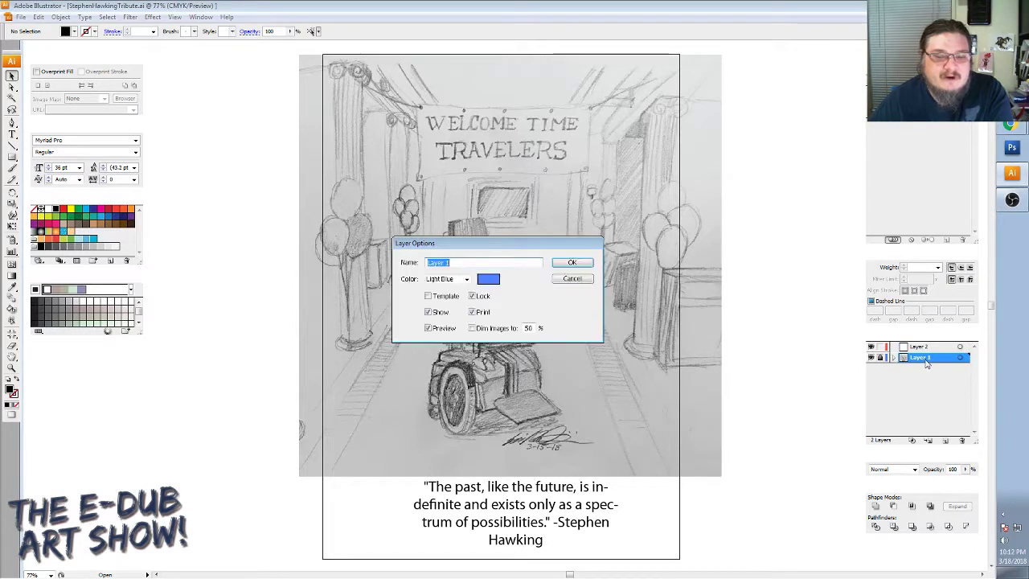
click(489, 262)
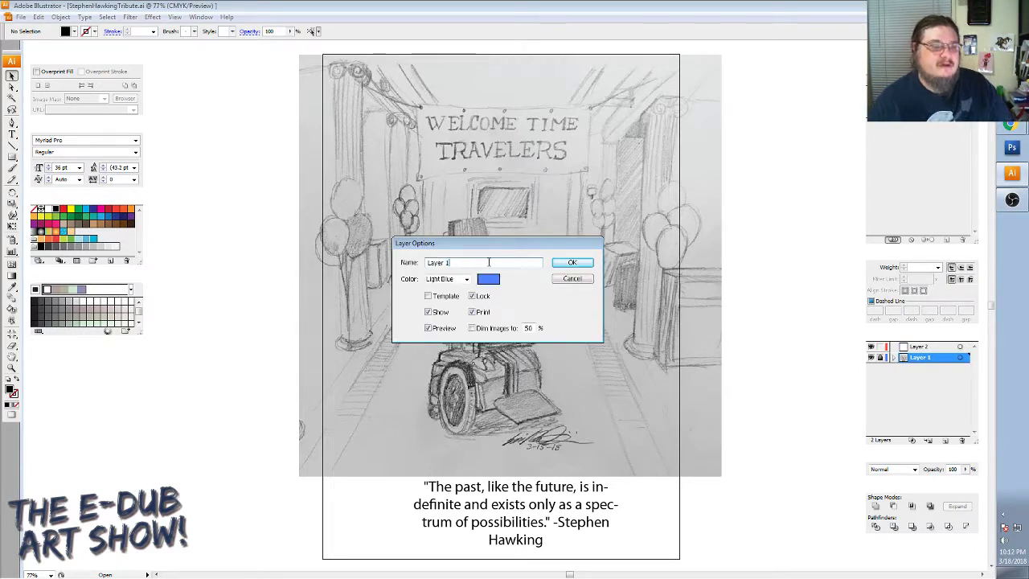
double_click(466, 262)
key(Tab)
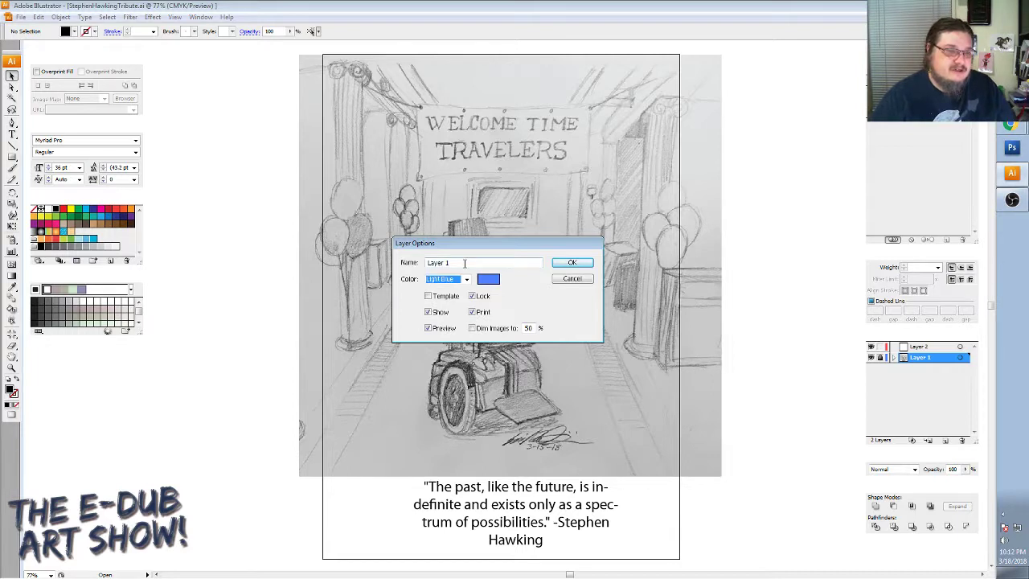
double_click(465, 262)
text(Sk)
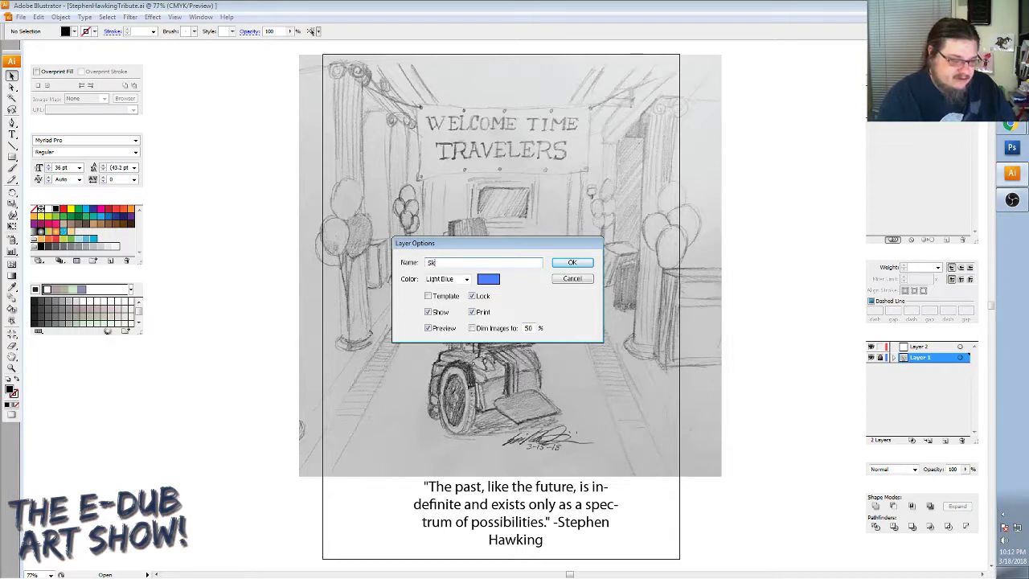
text(etch La)
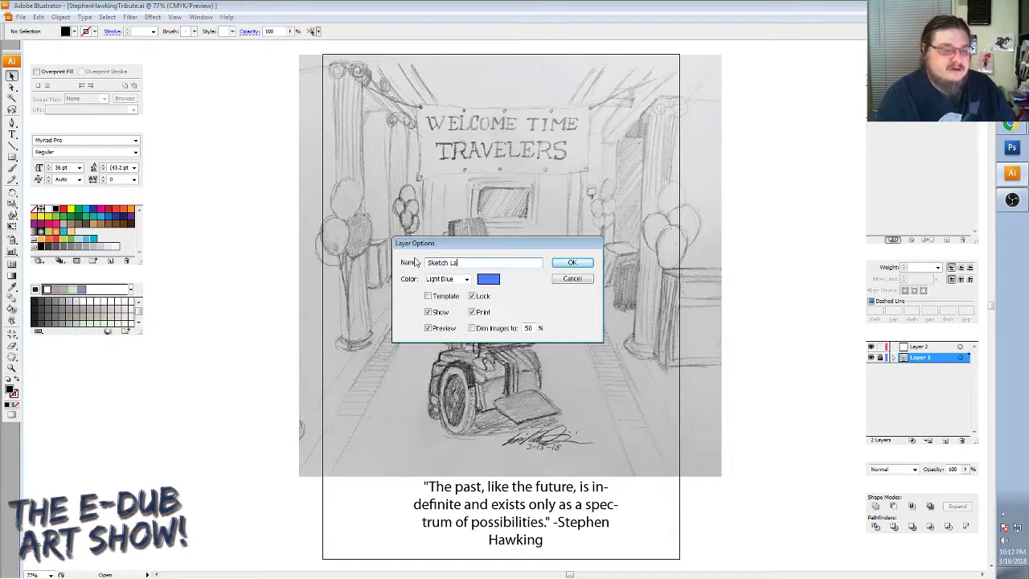
text(yer)
key(Return)
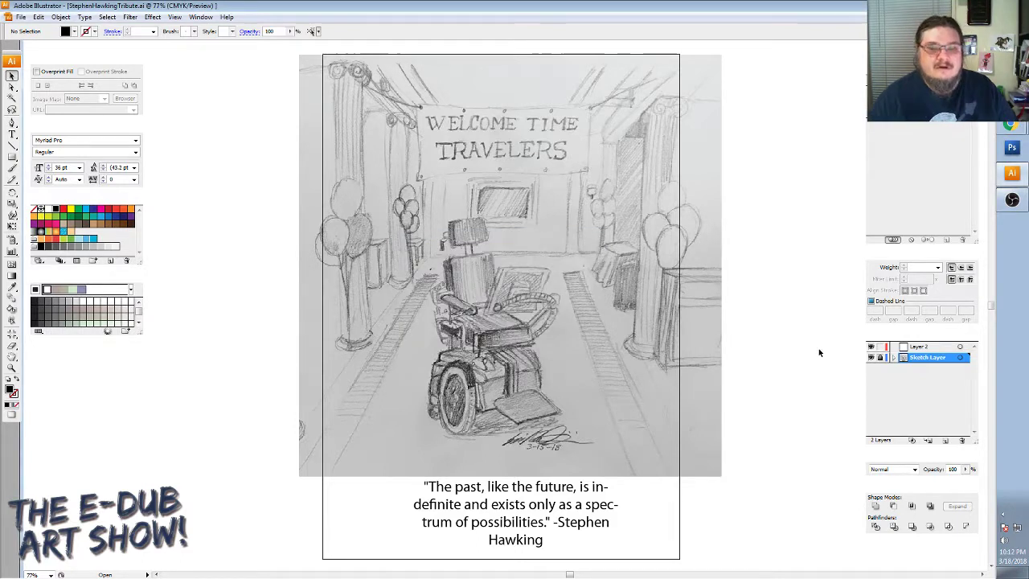
Rename Layer 2 to 'Chair'.
click(920, 348)
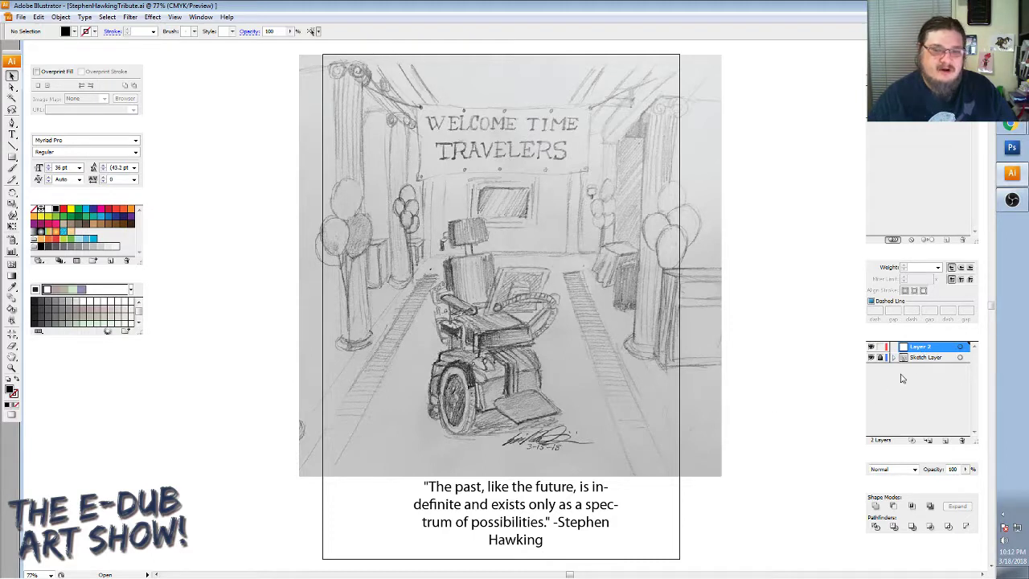
double_click(921, 348)
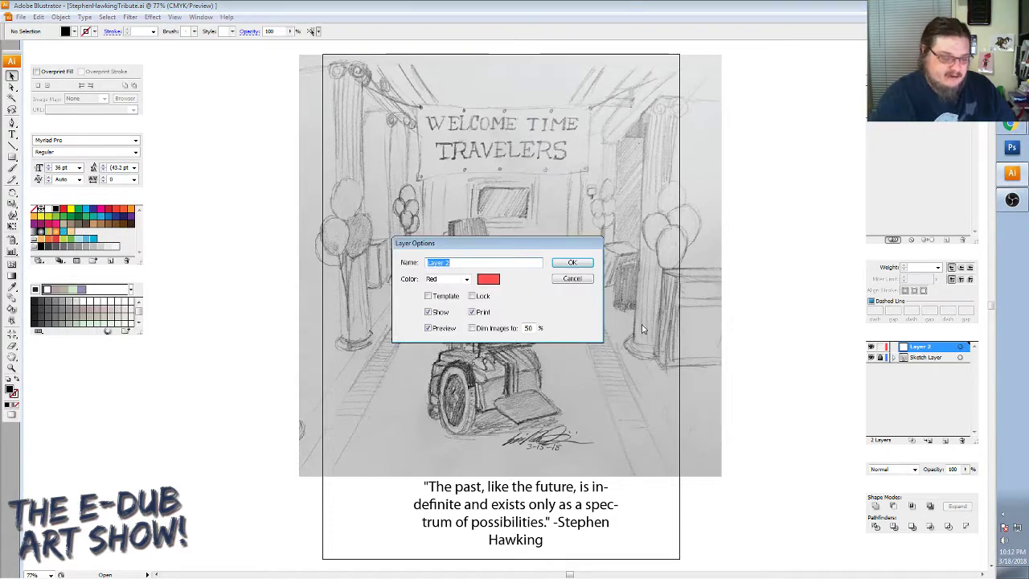
text(Chair)
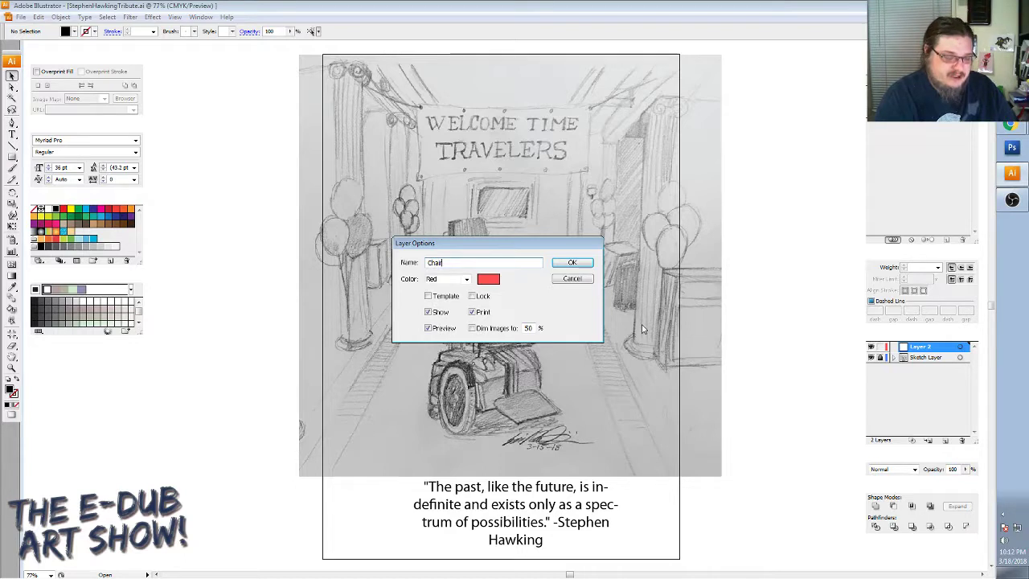
key(Return)
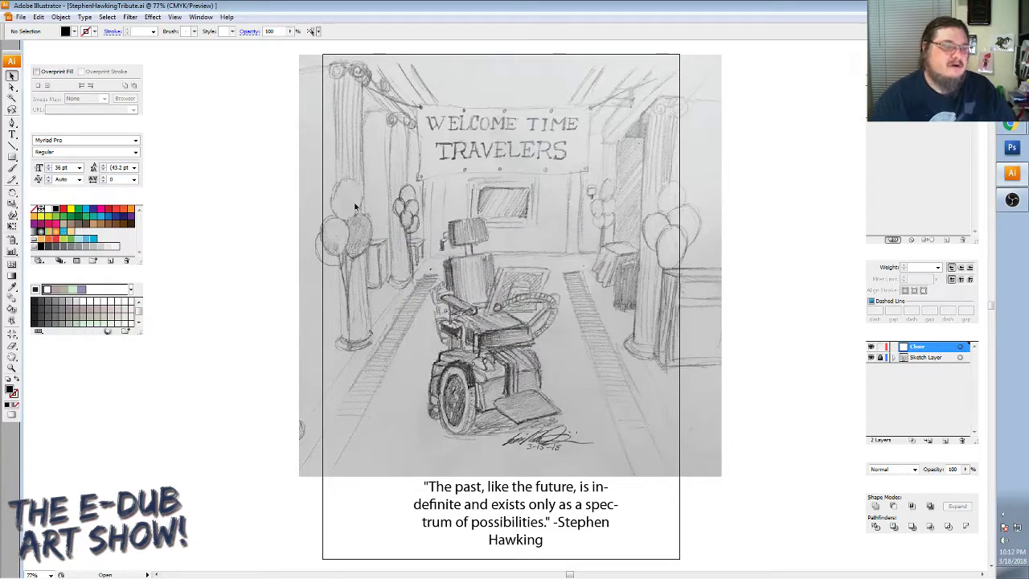
Zoom in on the wheelchair, set Fill to None and Stroke to black 1 pt, and take the Pen tool.
click(12, 367)
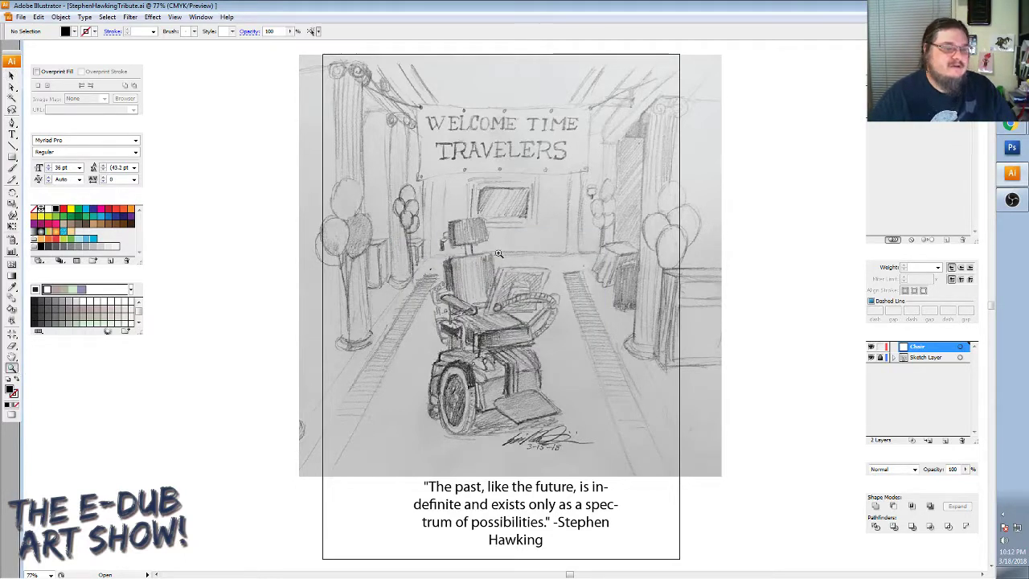
mouse_move(379, 189)
mouse_down()
mouse_move(640, 544)
mouse_move(635, 450)
mouse_up()
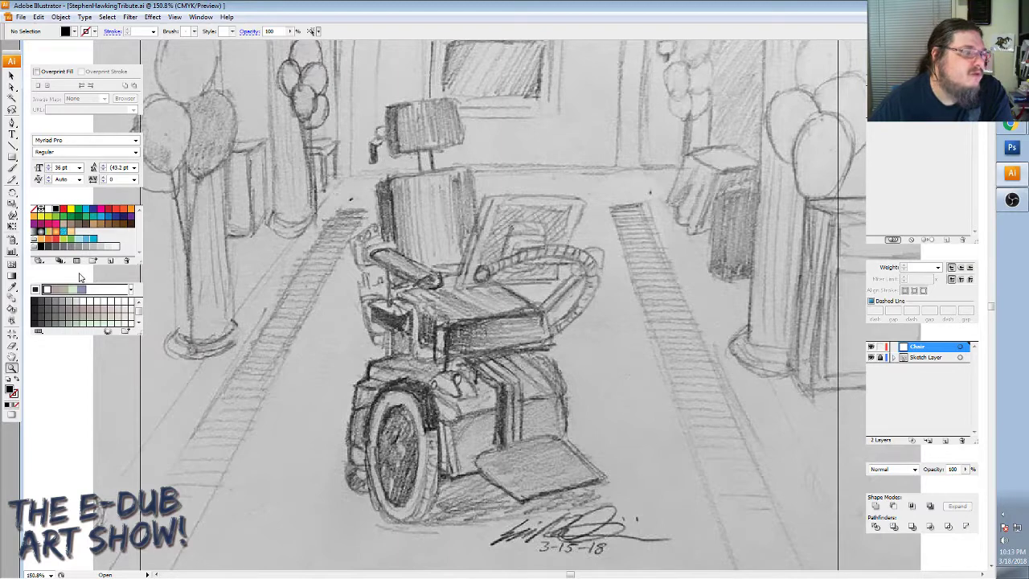
click(46, 283)
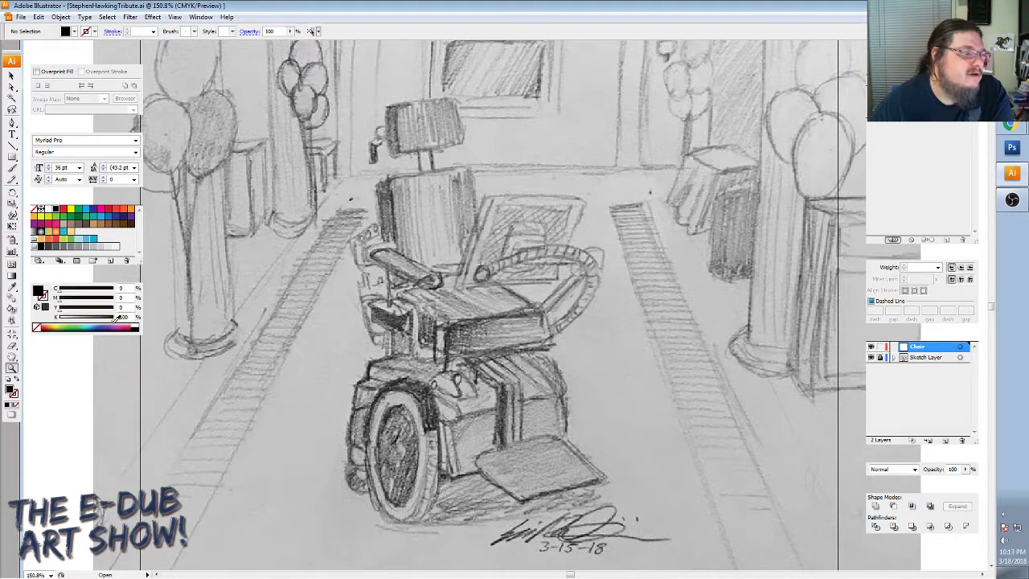
click(38, 291)
click(36, 327)
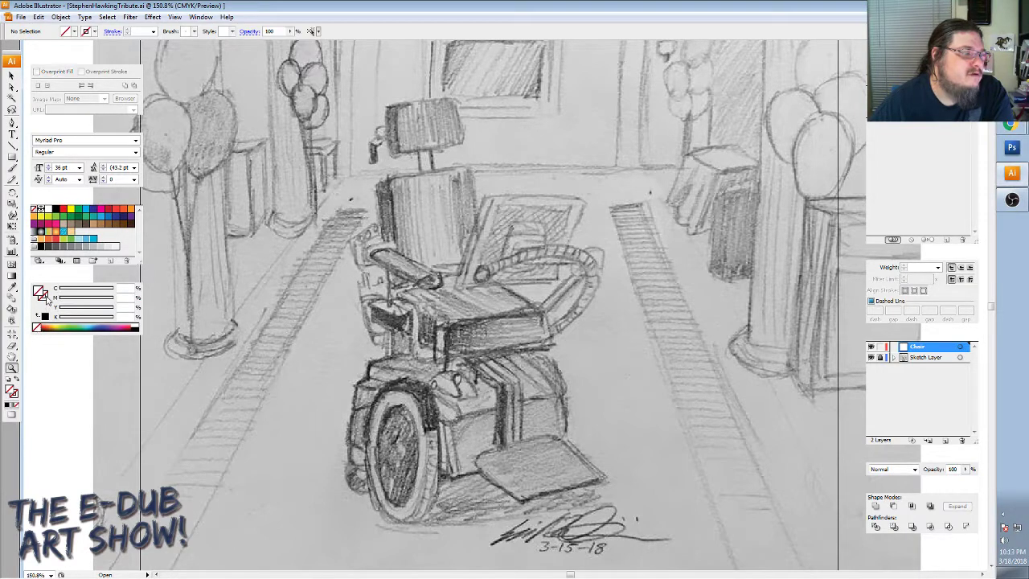
click(49, 323)
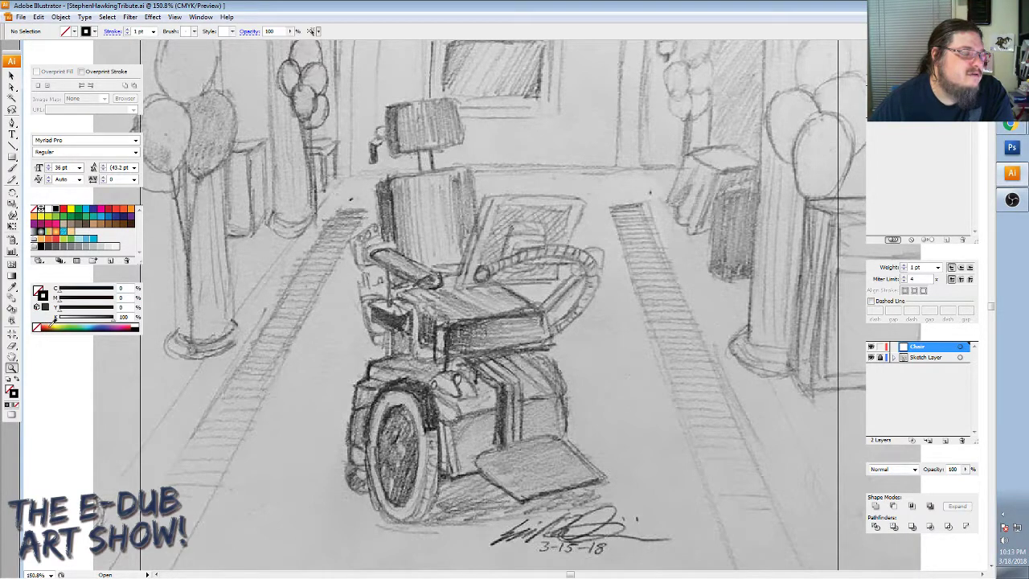
click(12, 124)
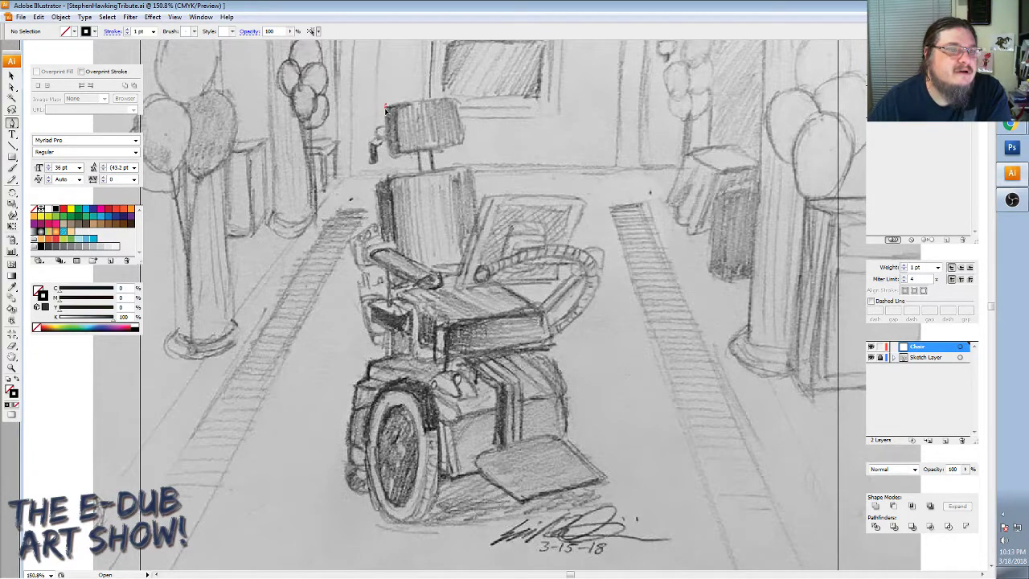
Start a path at the headrest's corner, then undo the stray first segment.
click(386, 106)
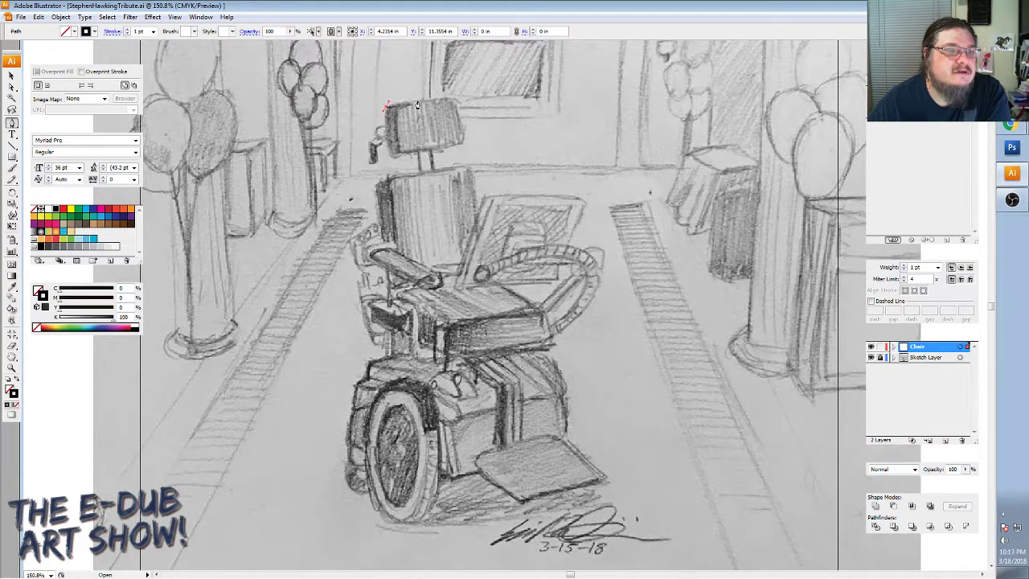
click(434, 102)
click(38, 17)
click(38, 16)
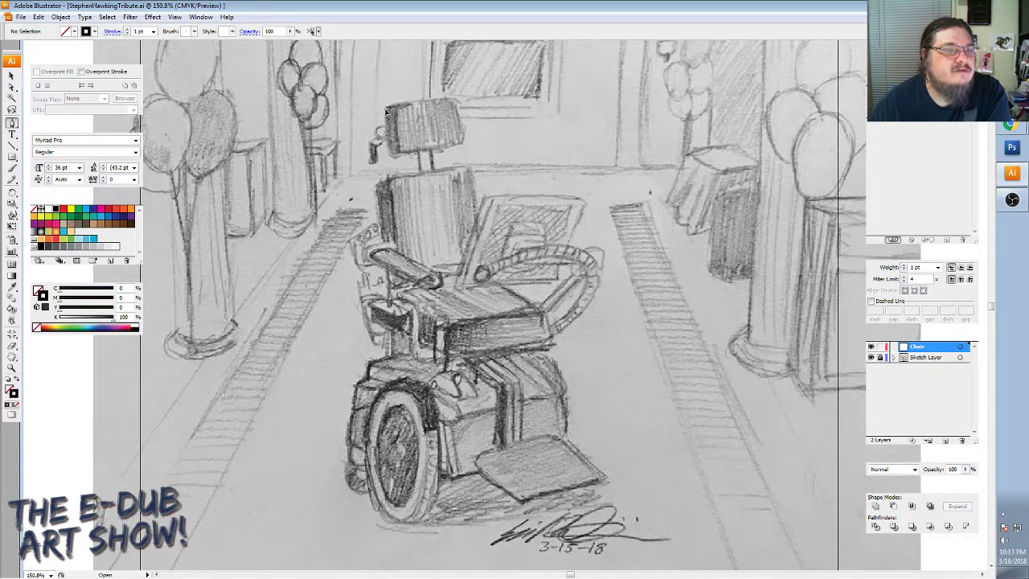
Retrace the headrest from its top-left corner down the left side and along the bottom edge.
click(385, 117)
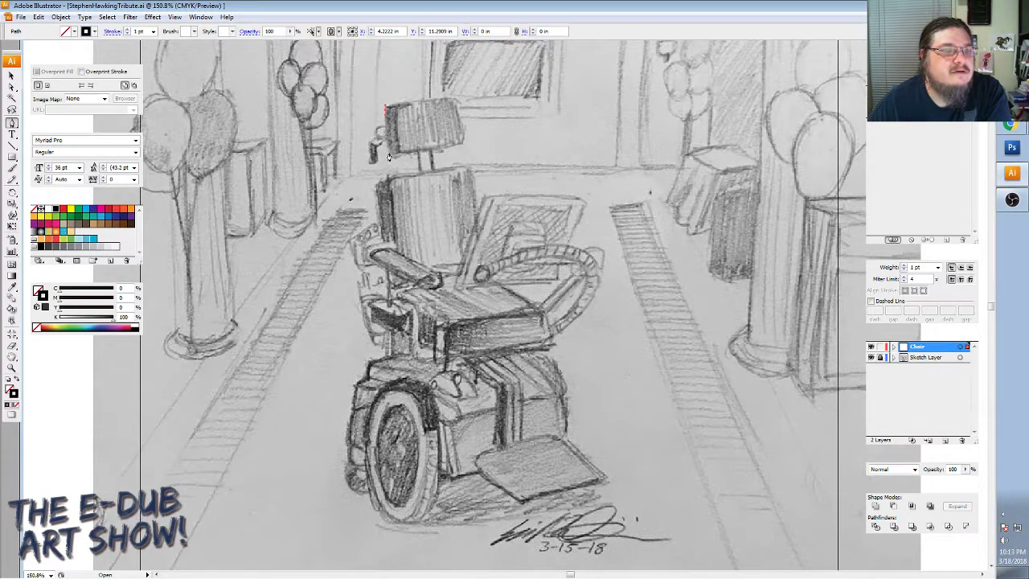
click(393, 158)
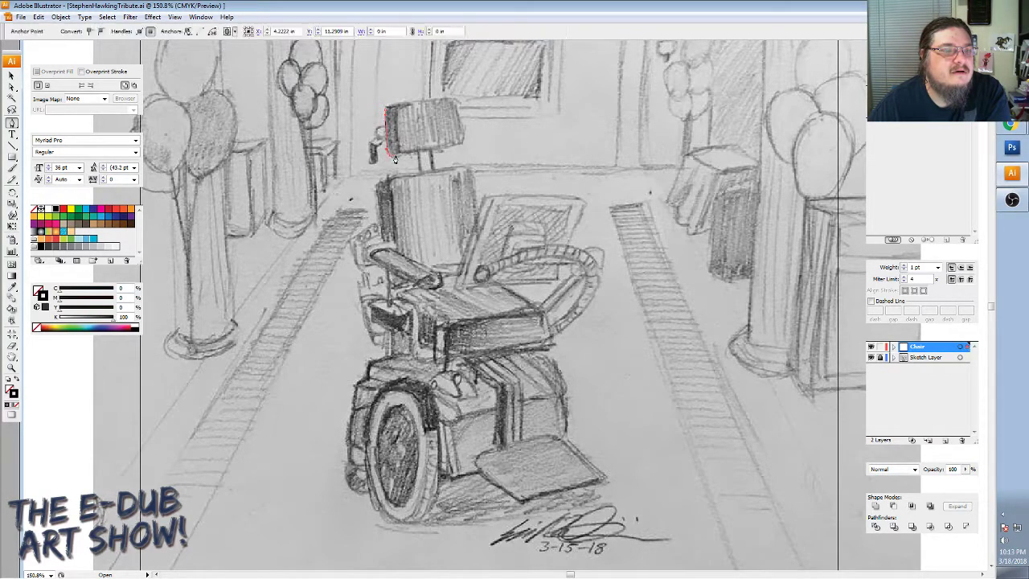
click(397, 158)
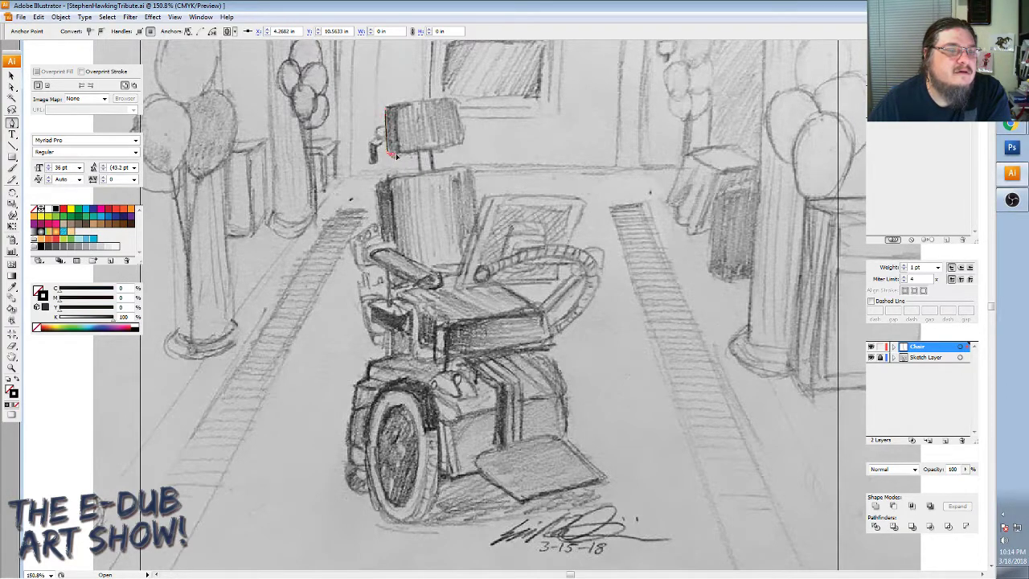
click(405, 154)
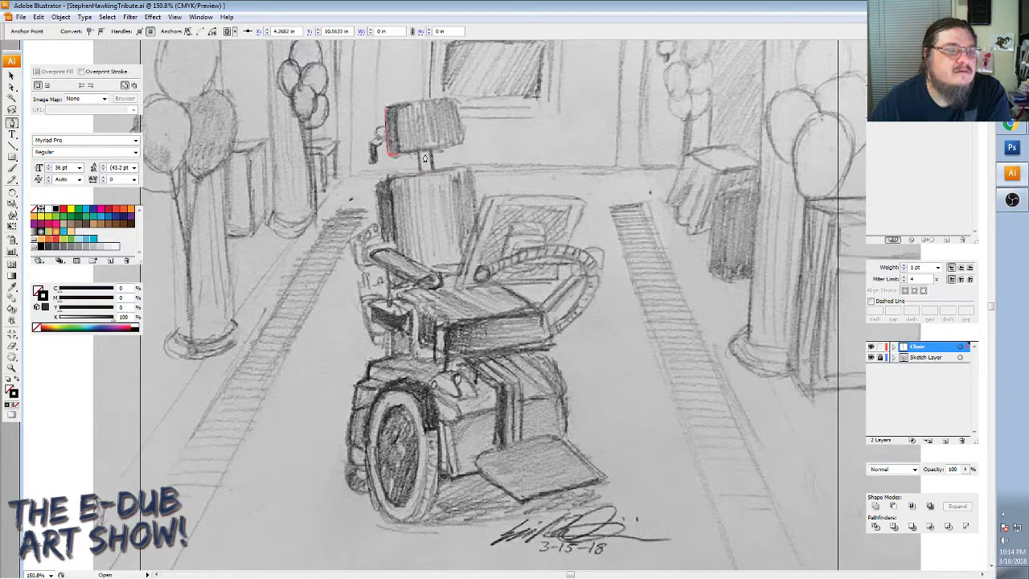
click(465, 148)
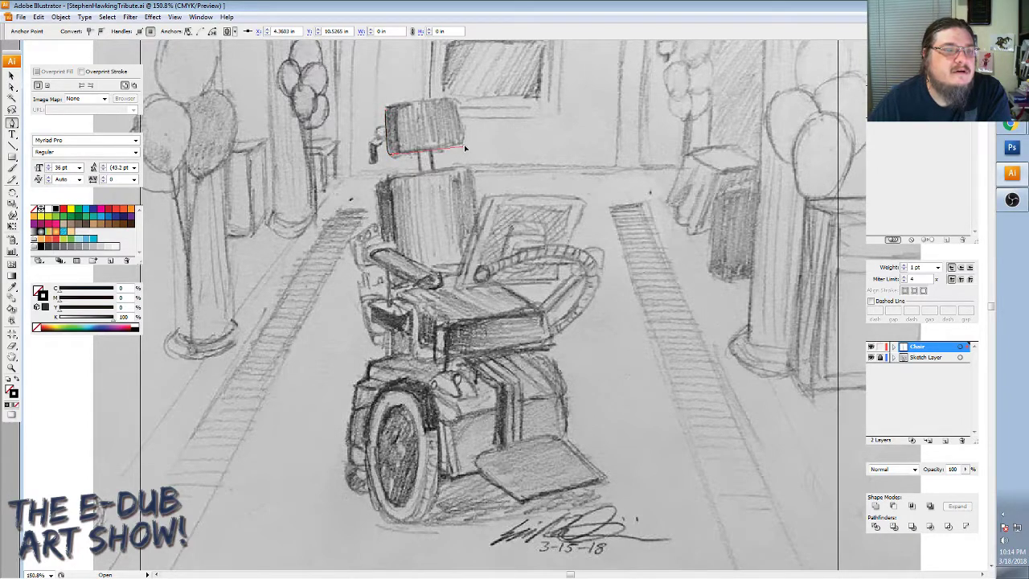
click(466, 143)
click(465, 143)
Run the outline up the headrest's right edge and close it on the starting point.
click(458, 102)
click(452, 101)
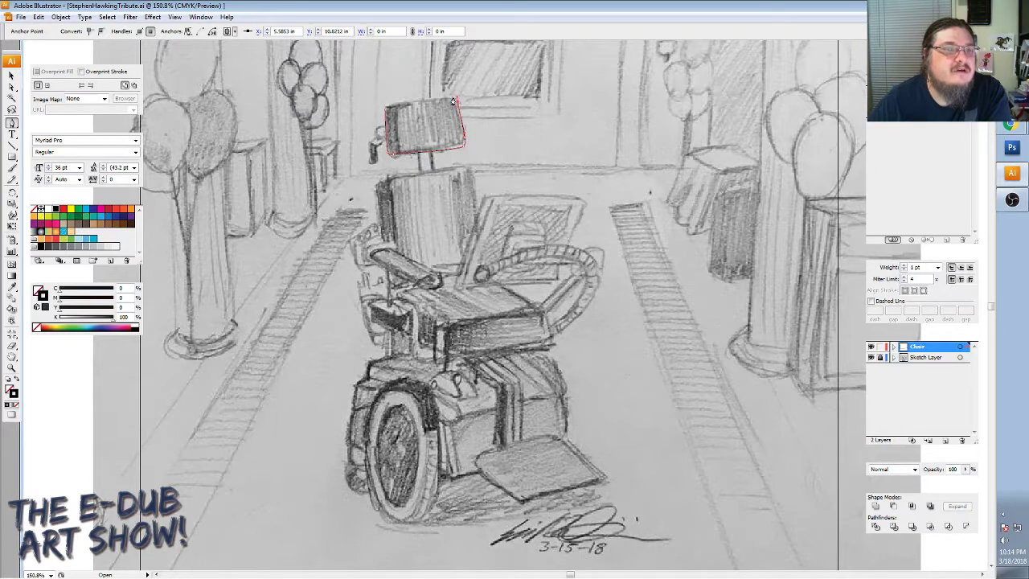
click(396, 107)
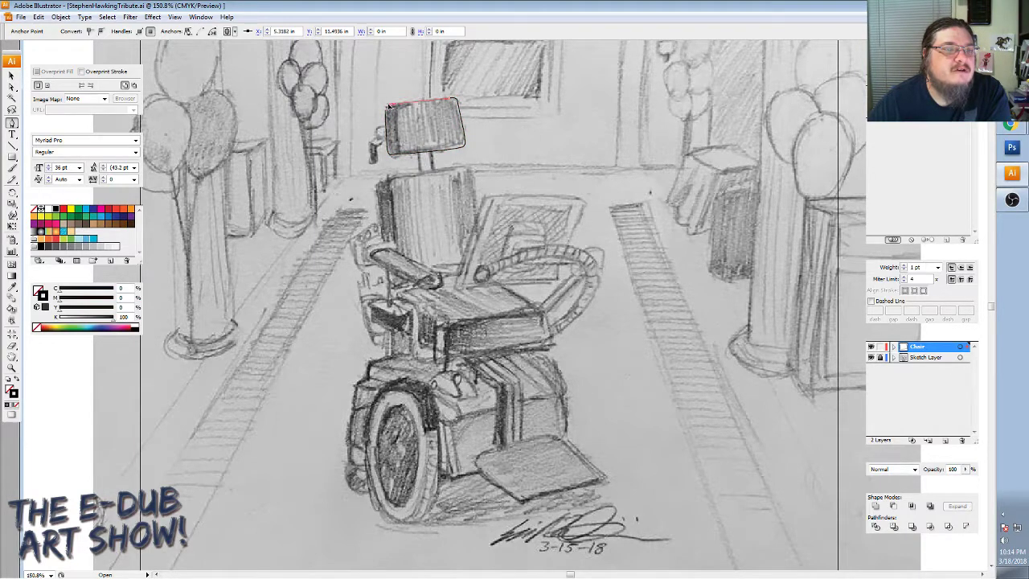
click(386, 113)
click(385, 114)
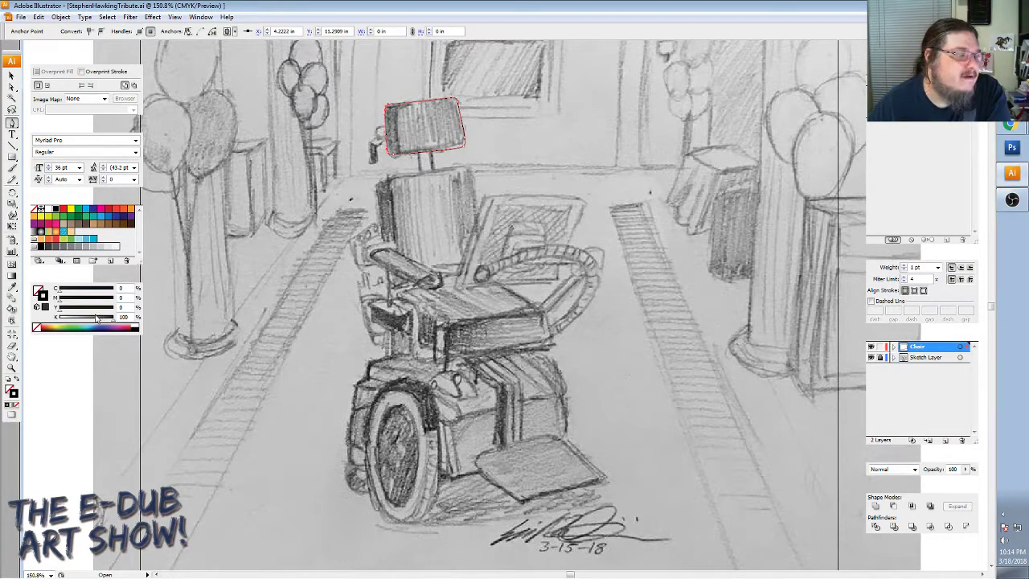
click(13, 368)
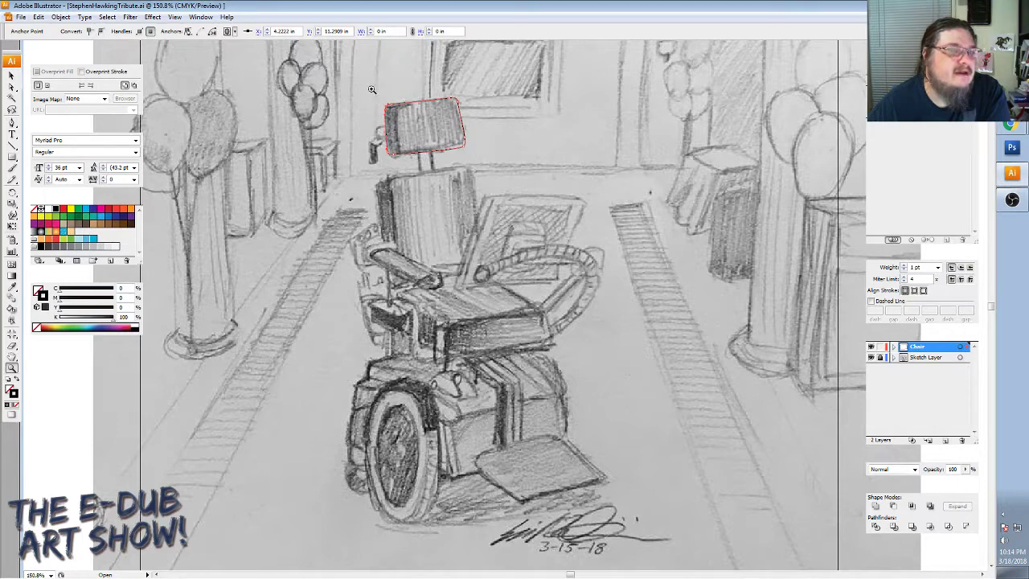
Magnify the headrest outline closely for anchor editing.
drag(372, 90, 555, 203)
scroll(356, 234, down, 1)
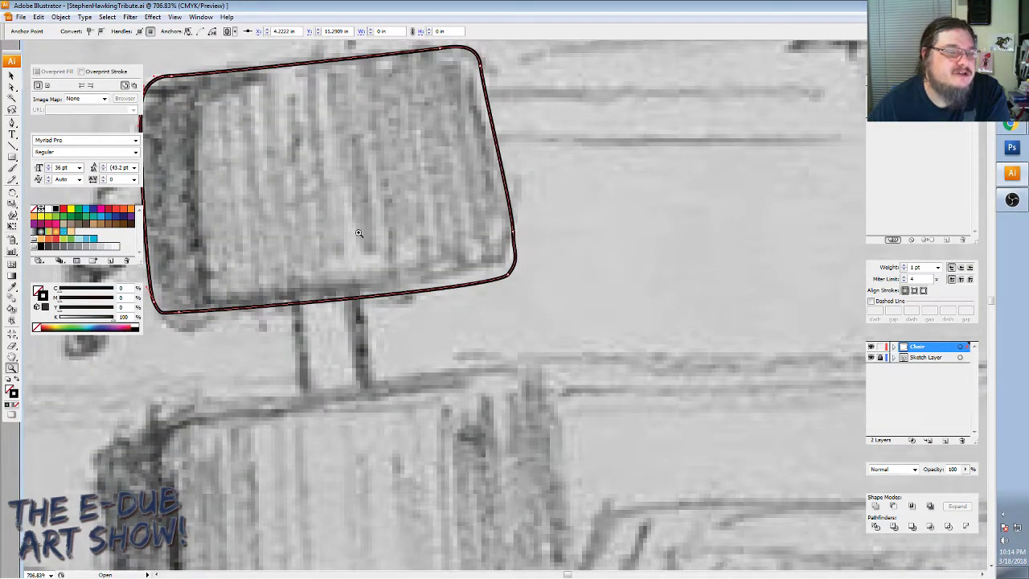
click(355, 234)
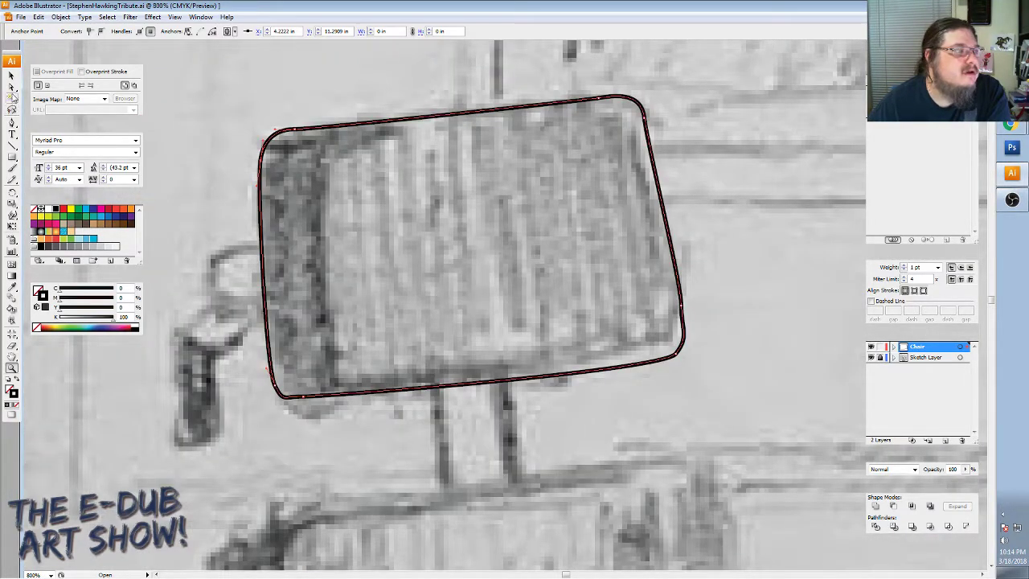
click(11, 87)
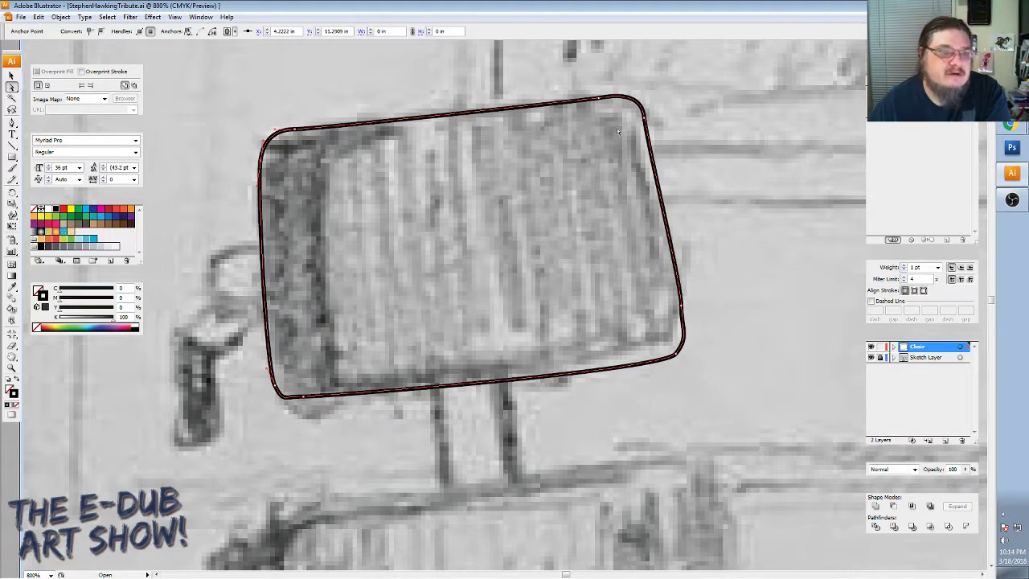
Adjust the outline's top-right and bottom-right corners to fit the sketch.
drag(648, 120, 656, 106)
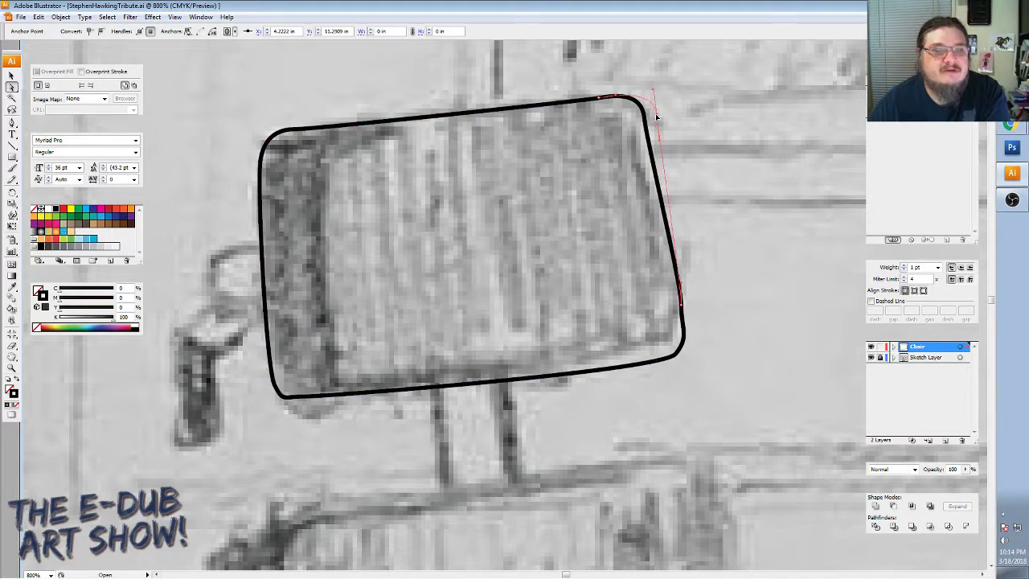
click(601, 100)
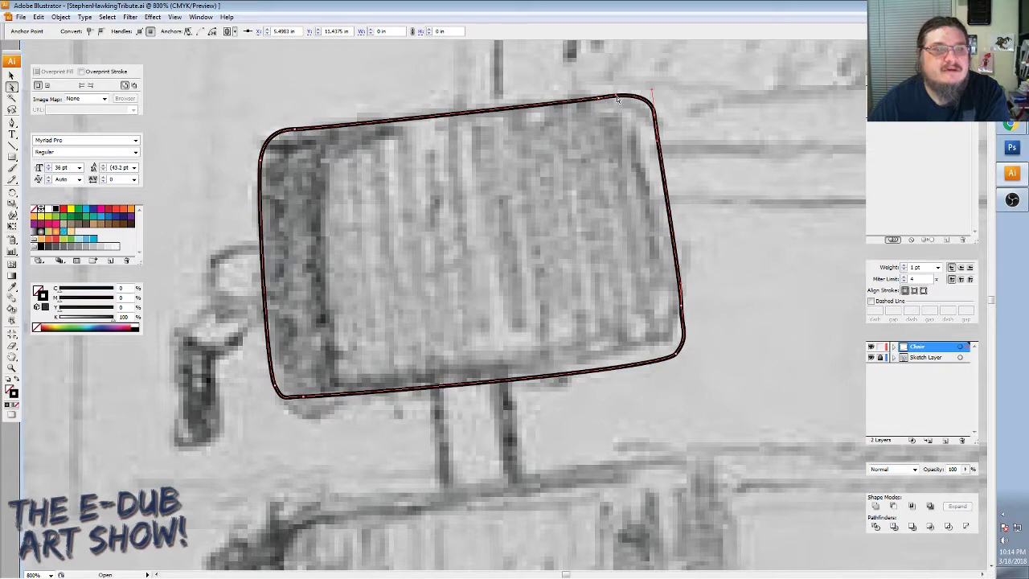
mouse_move(618, 98)
mouse_down()
mouse_move(651, 91)
mouse_move(620, 98)
mouse_up()
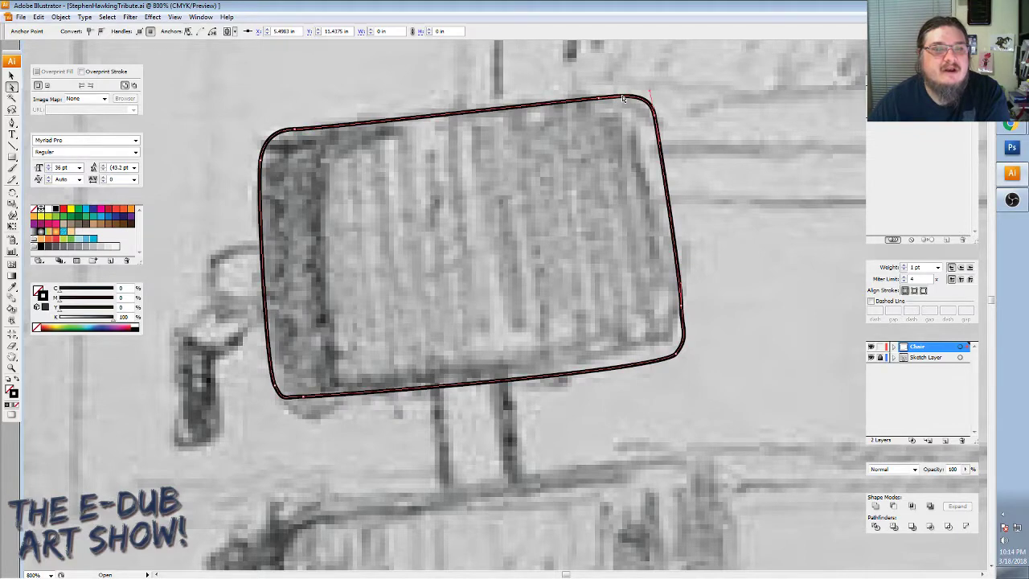
drag(682, 310, 684, 316)
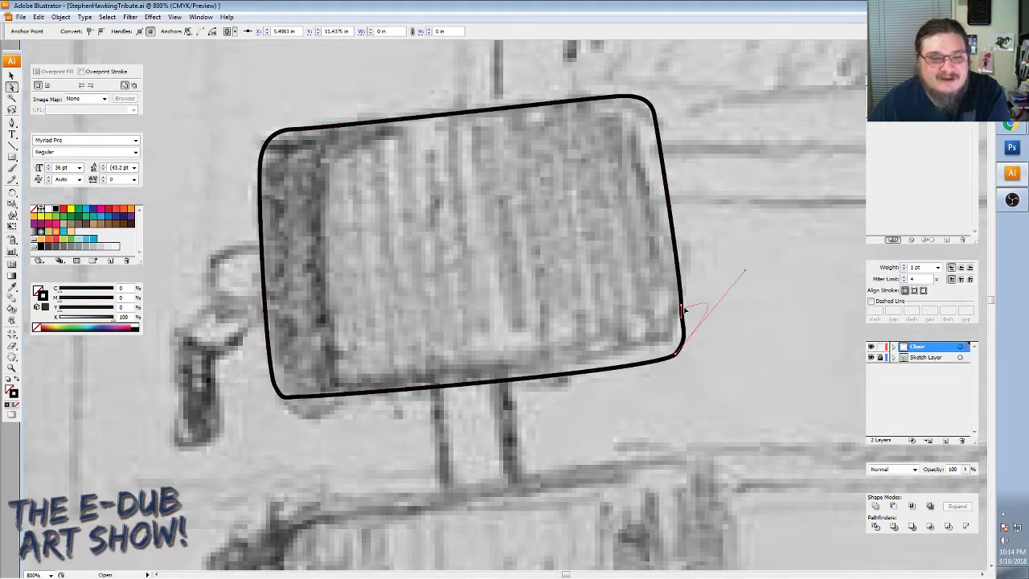
click(681, 309)
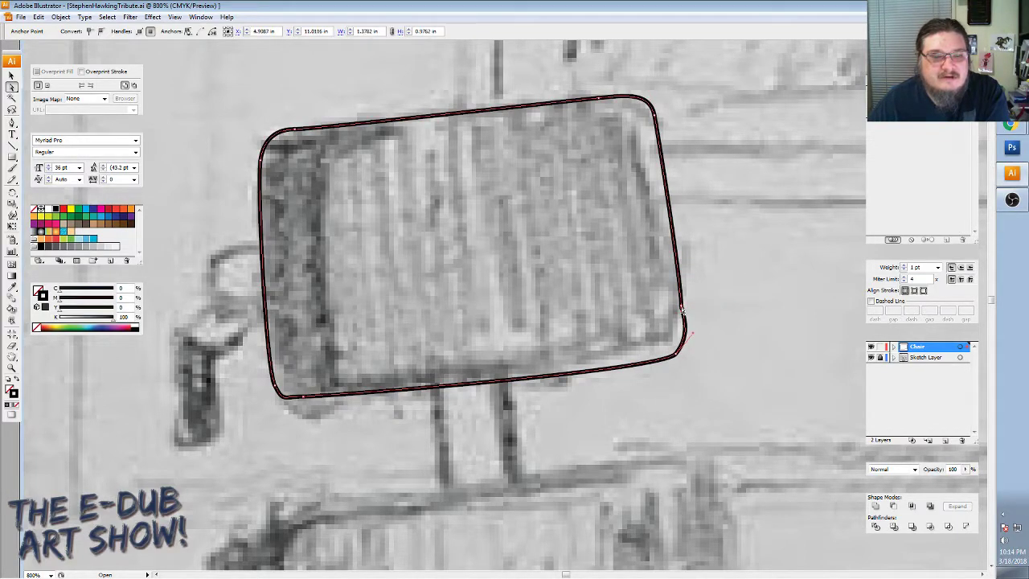
mouse_move(682, 314)
mouse_down()
mouse_move(683, 351)
mouse_move(683, 323)
mouse_move(686, 342)
mouse_move(674, 350)
mouse_up()
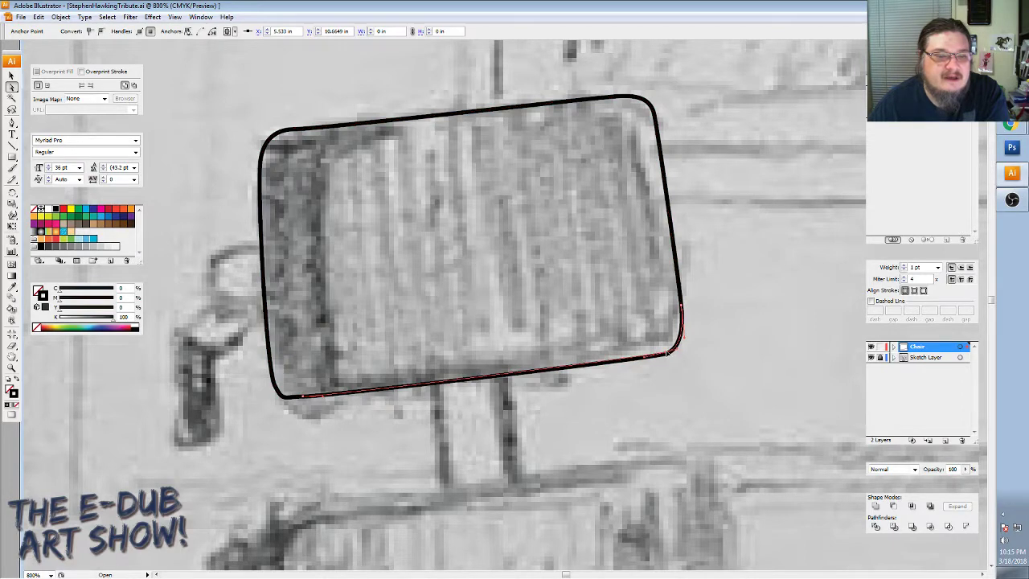
Reshape the lower-left corner and left edge near the top, then check the fit.
click(304, 400)
drag(305, 402, 279, 391)
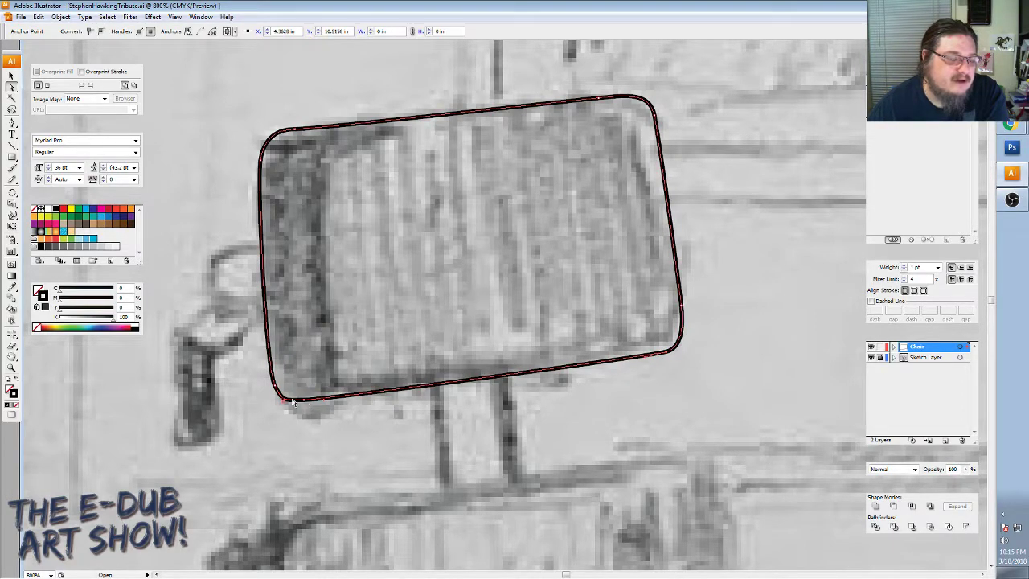
click(274, 375)
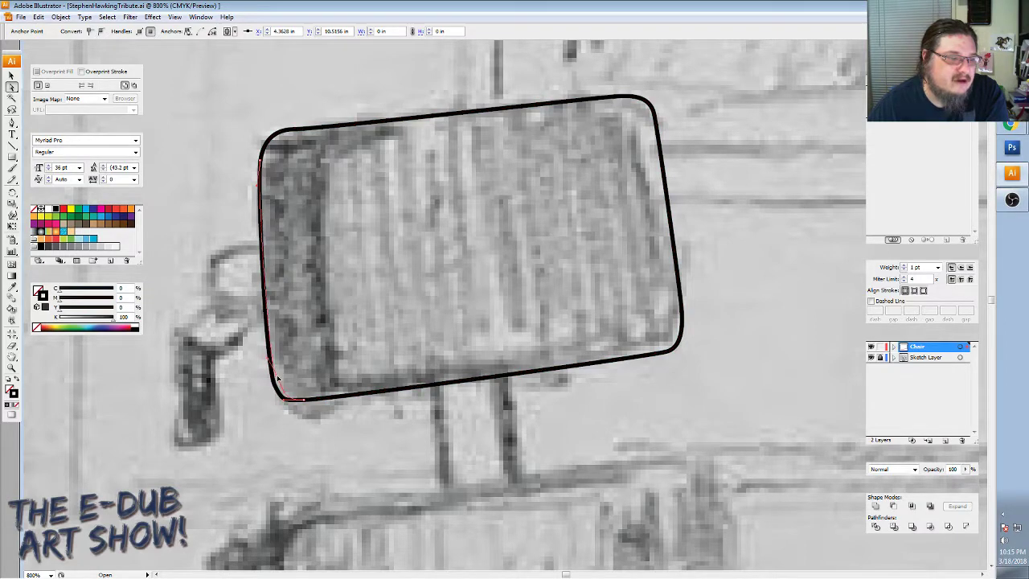
click(284, 396)
click(280, 393)
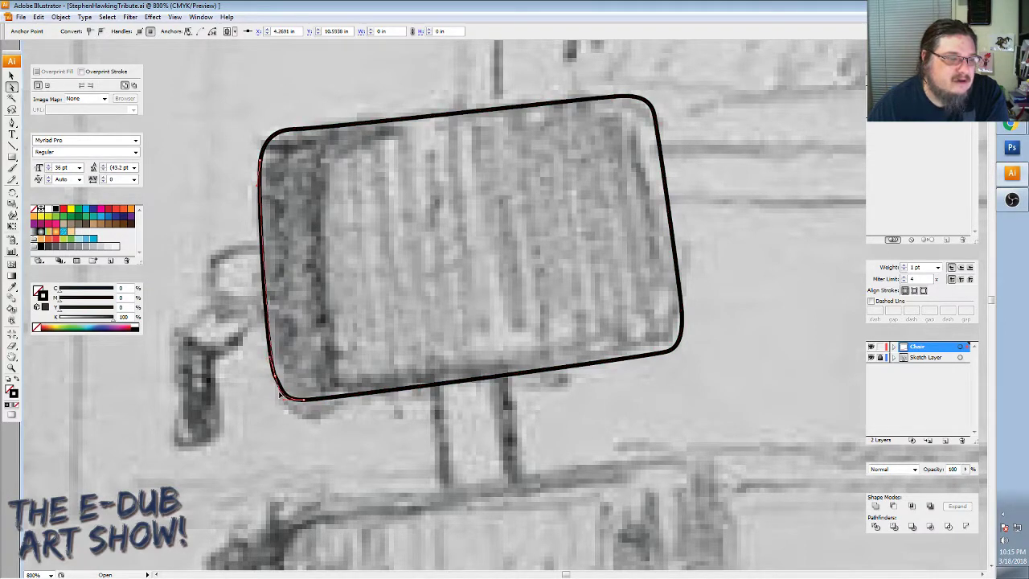
click(277, 394)
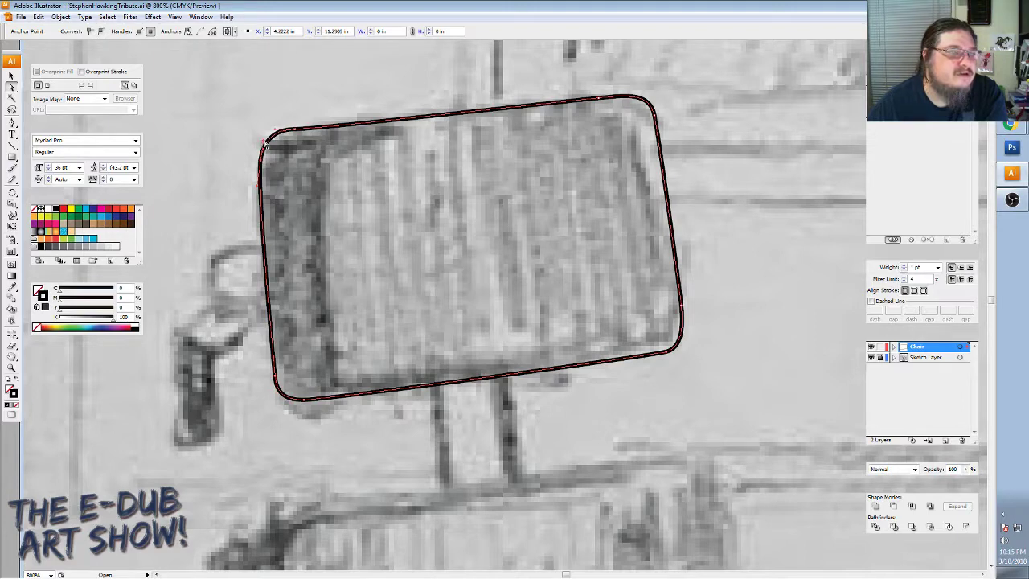
drag(265, 143, 259, 166)
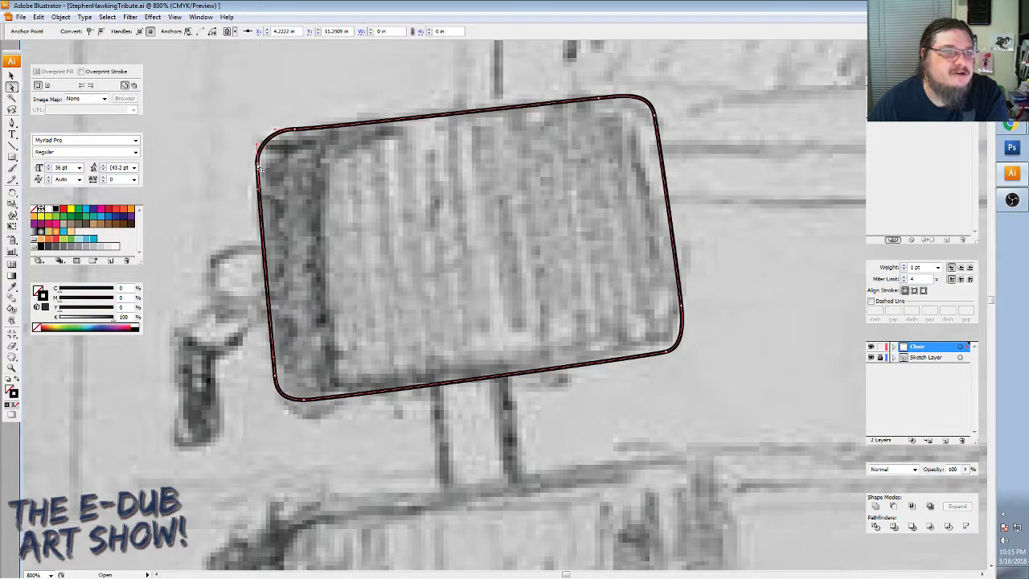
click(334, 179)
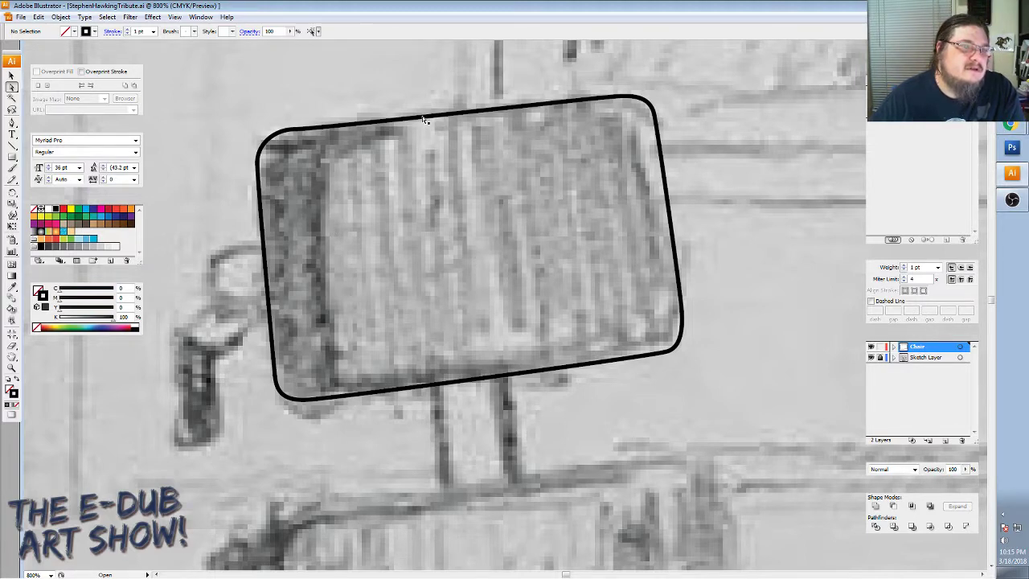
click(424, 119)
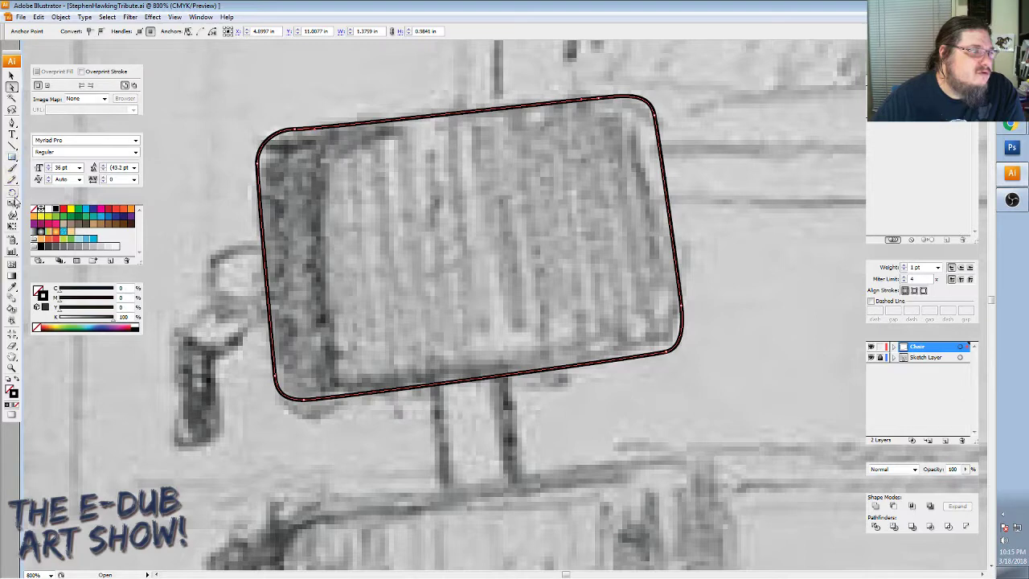
Browse the Crop Area and Knife tool flyouts, then return to the Selection tool.
click(17, 336)
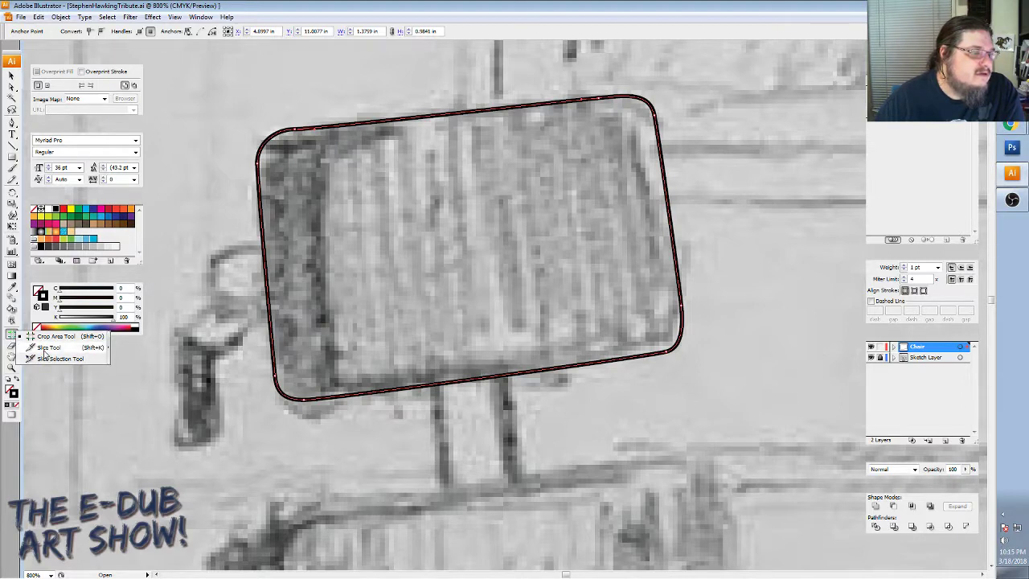
click(50, 336)
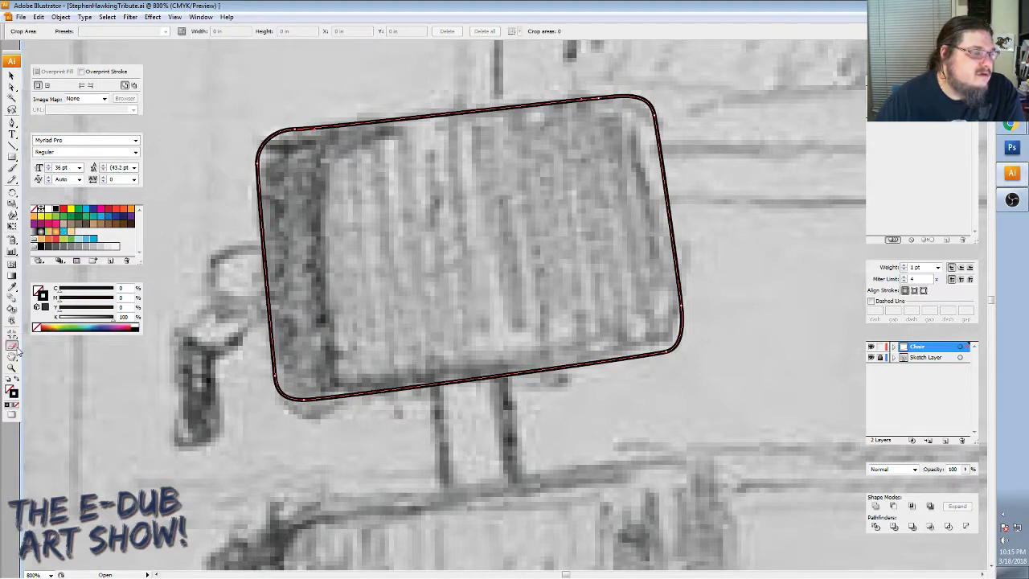
click(17, 350)
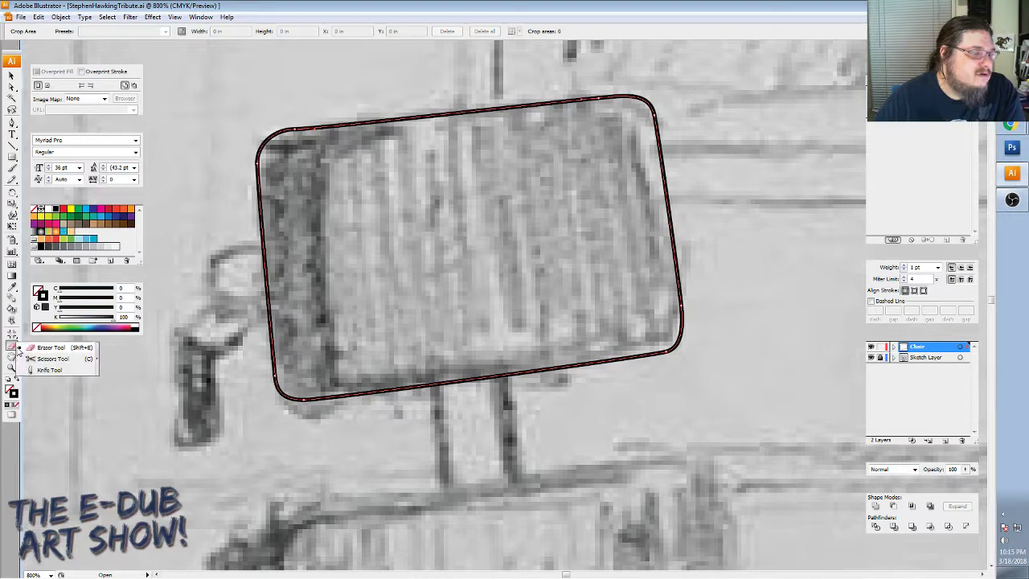
click(61, 371)
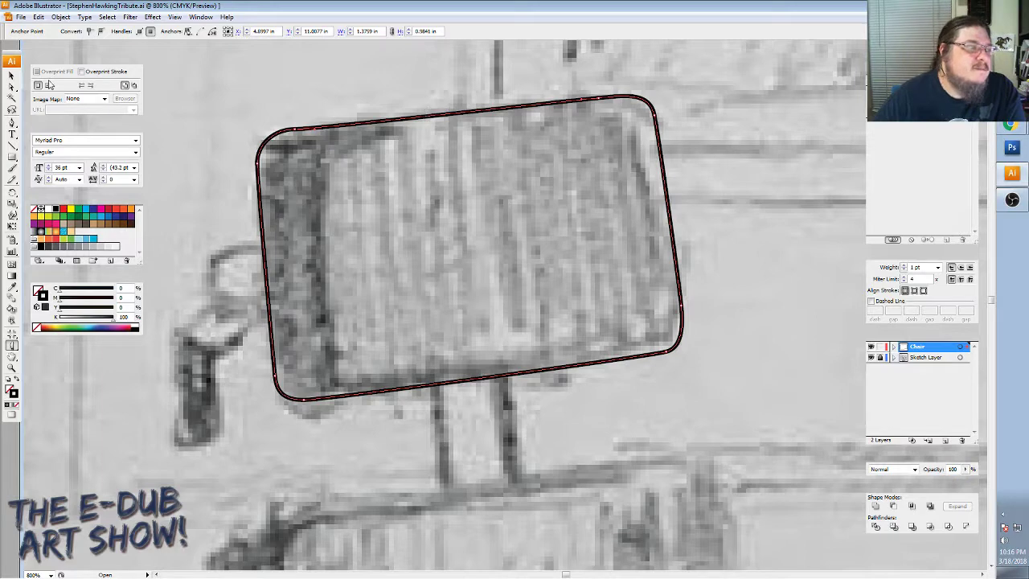
click(12, 76)
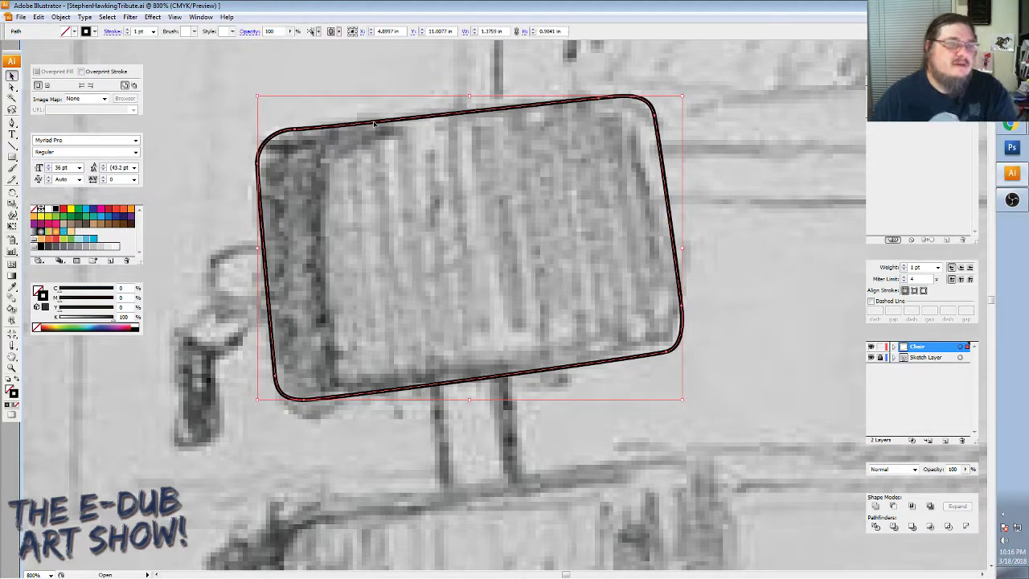
Alt-drag a duplicate of the headrest outline and move the copy up-right over the shaded panel.
drag(374, 123, 398, 184)
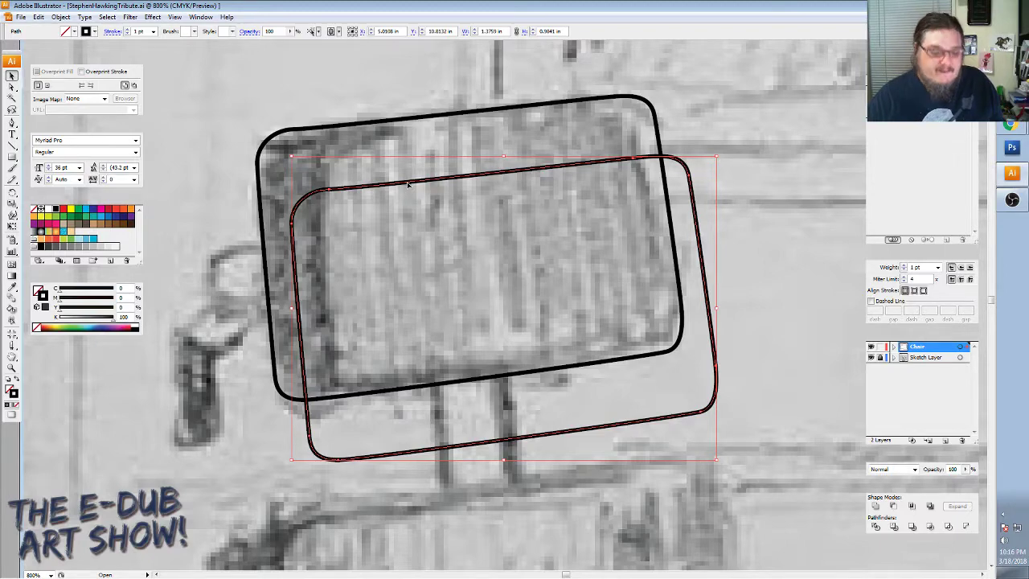
key(ctrl+minus)
key(ctrl+minus)
key(ctrl+minus)
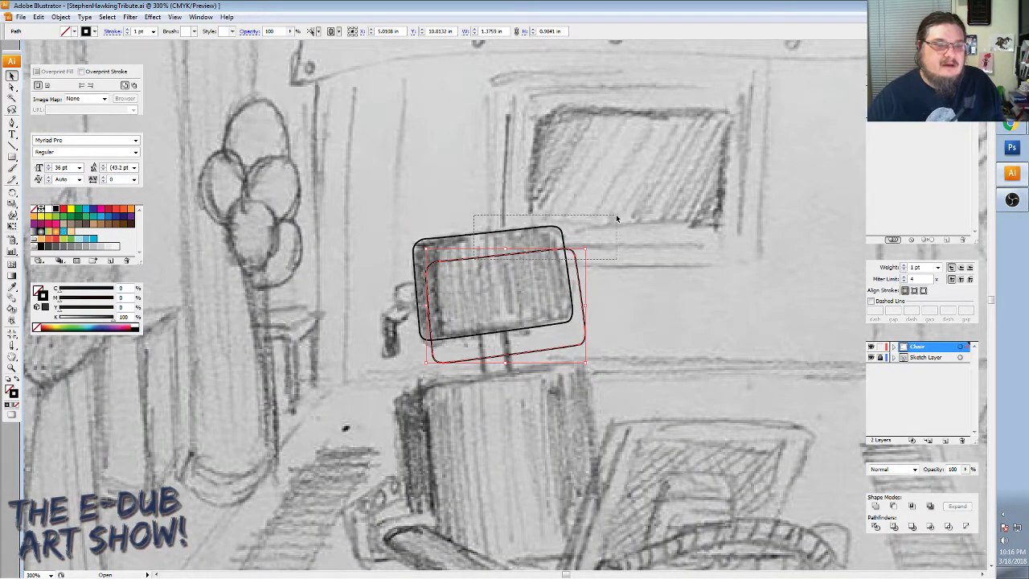
drag(566, 215, 531, 257)
click(607, 292)
click(584, 308)
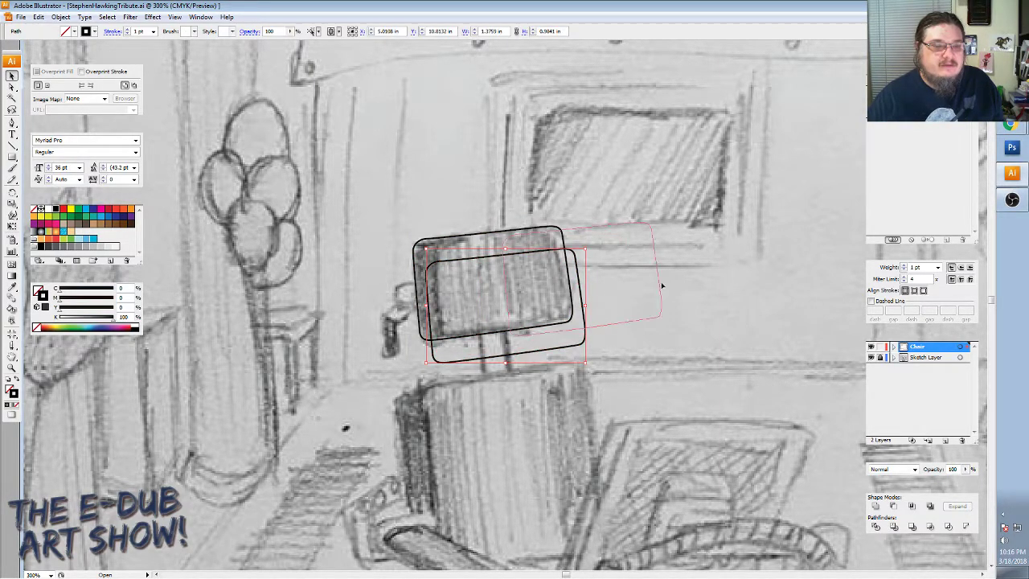
drag(583, 311, 755, 244)
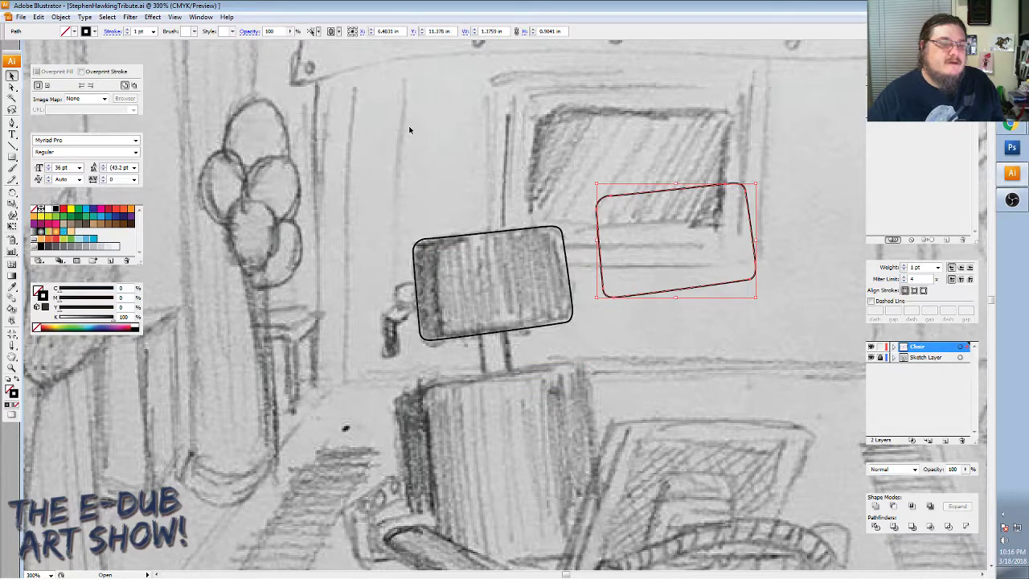
click(502, 192)
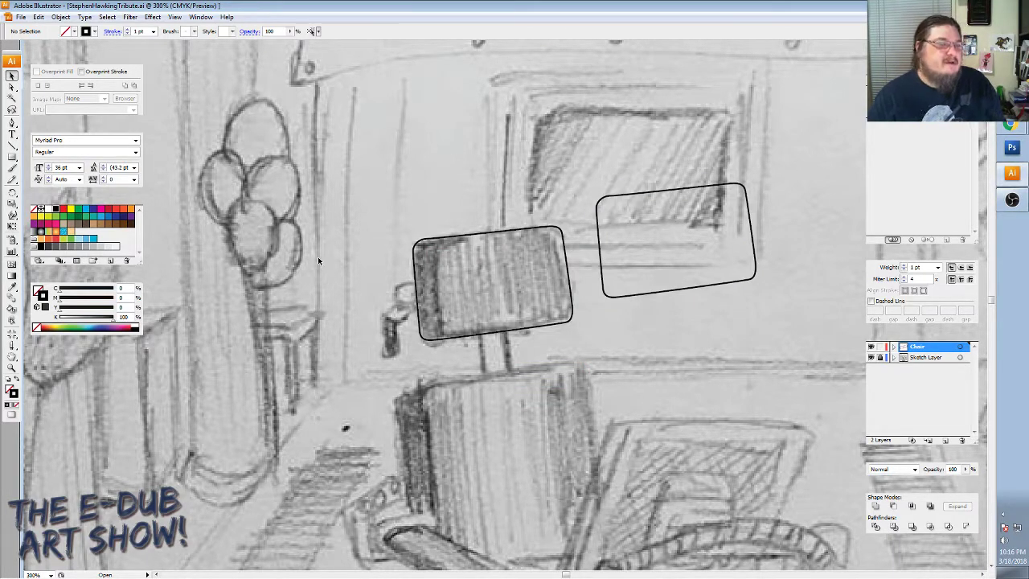
key(c)
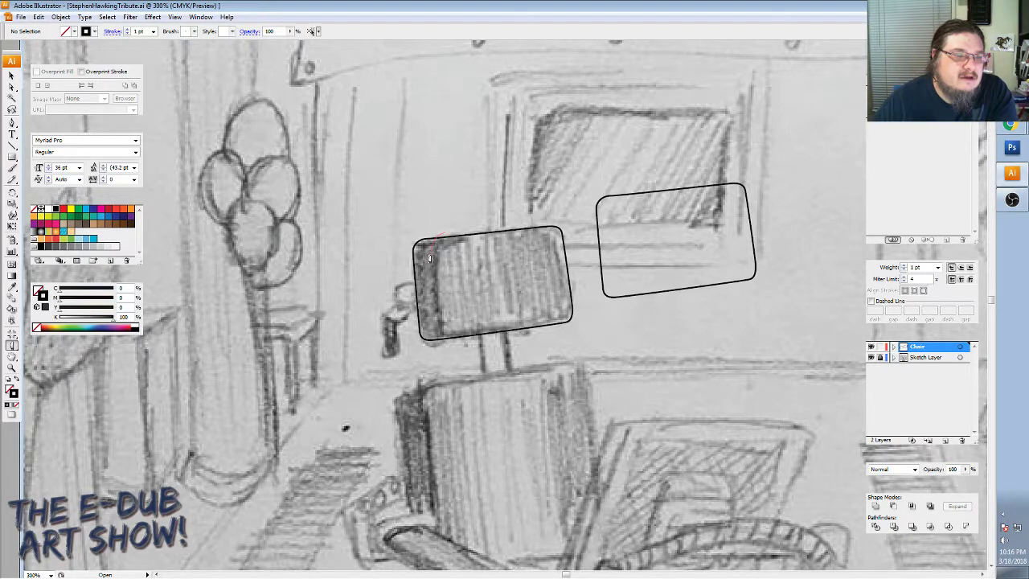
Draw a pencil stroke down the chair back's left edge and delete the large chair-back outline.
drag(430, 258, 433, 313)
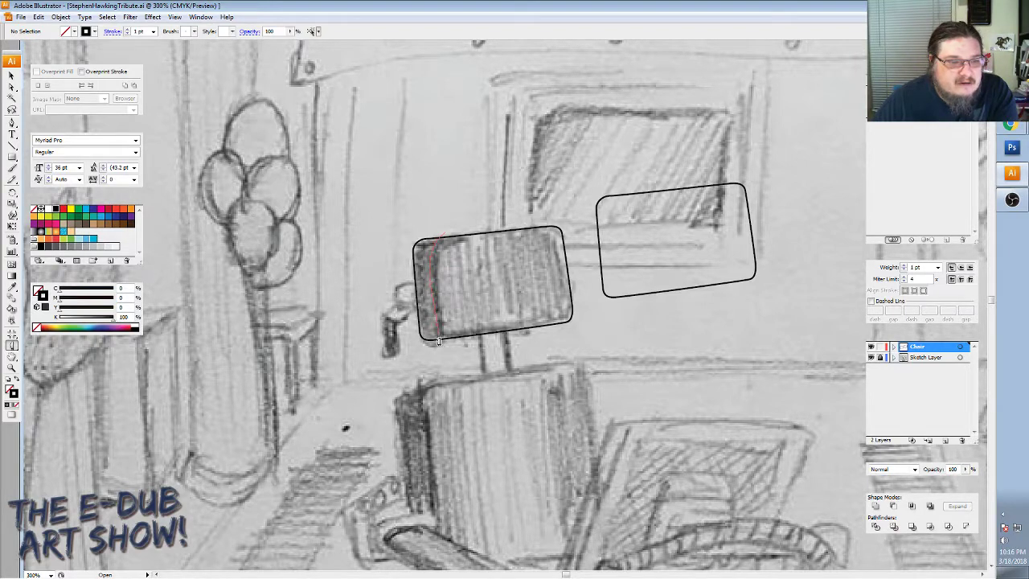
drag(449, 346, 450, 347)
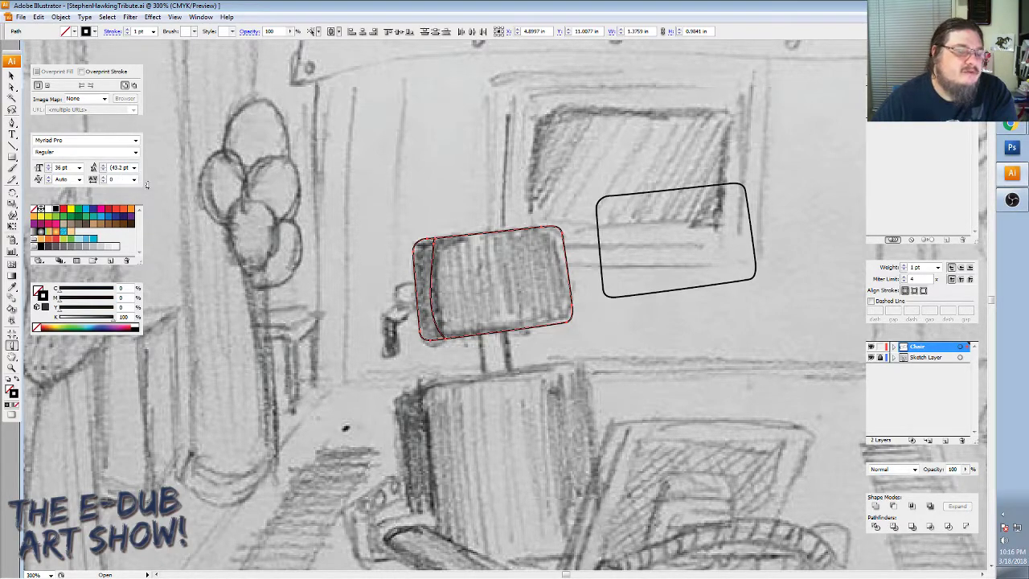
click(12, 75)
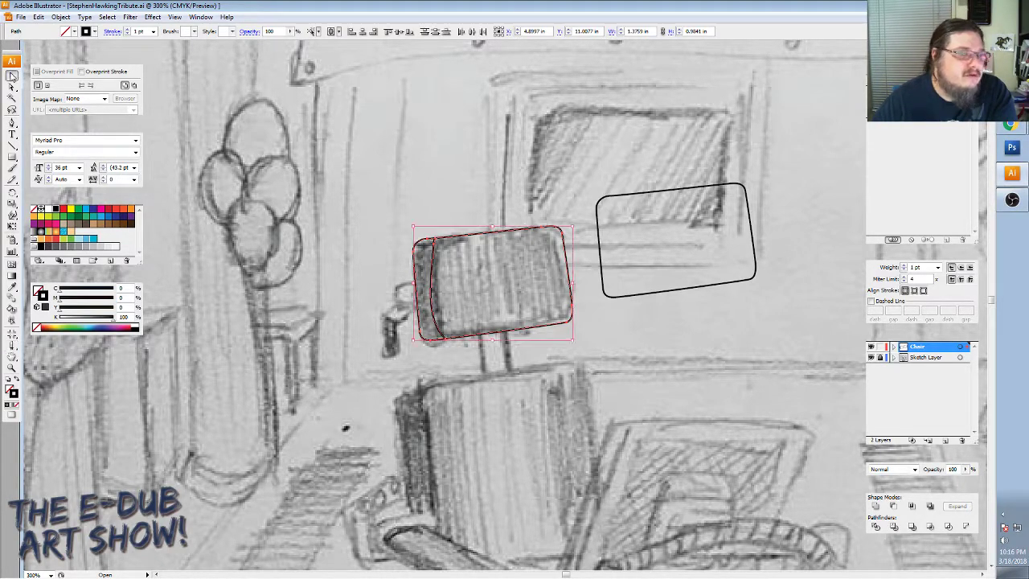
click(527, 228)
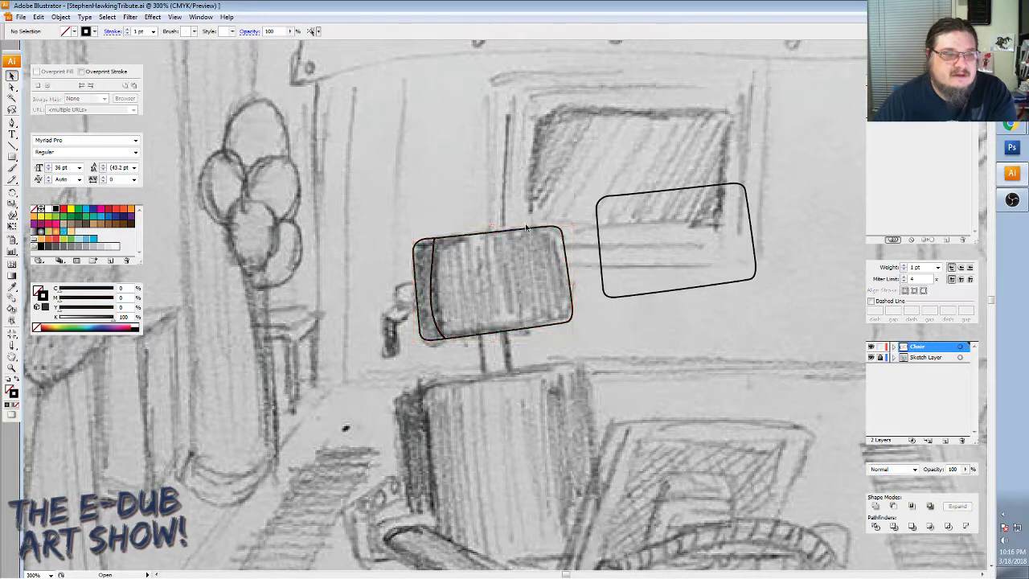
click(418, 271)
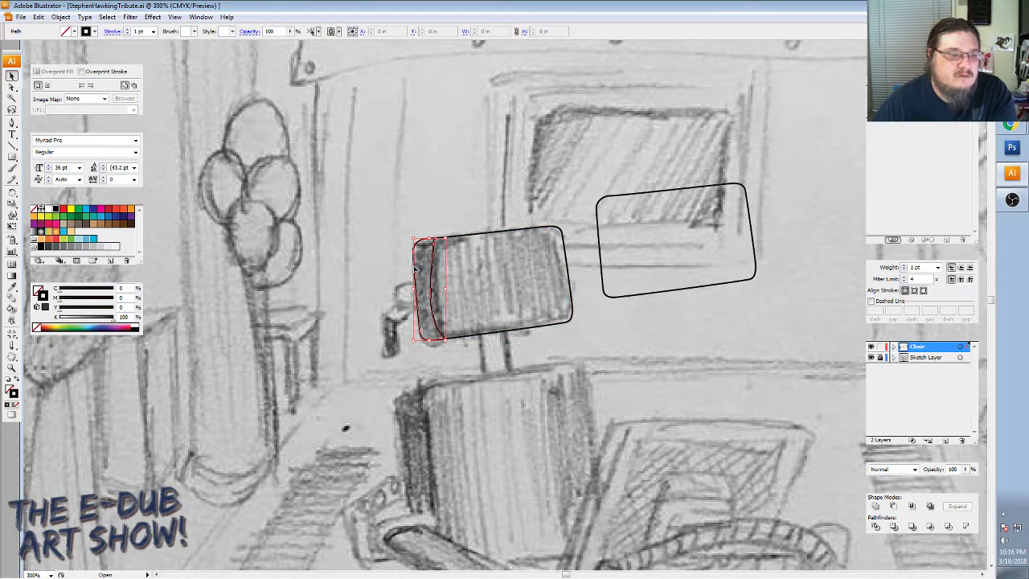
click(550, 232)
key(Delete)
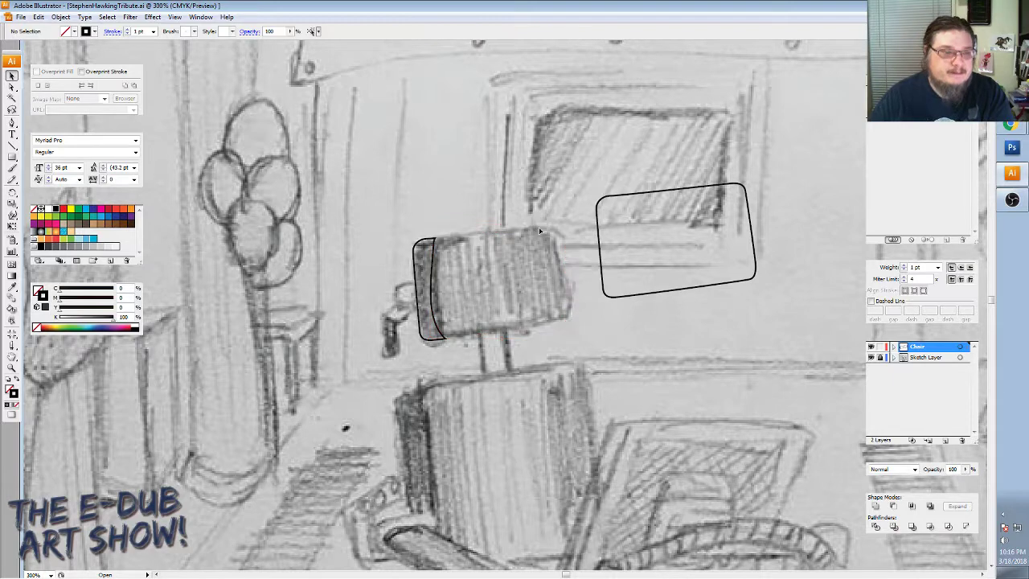
Send the left chair-back shape to the back with Arrange > Send to Back.
click(625, 198)
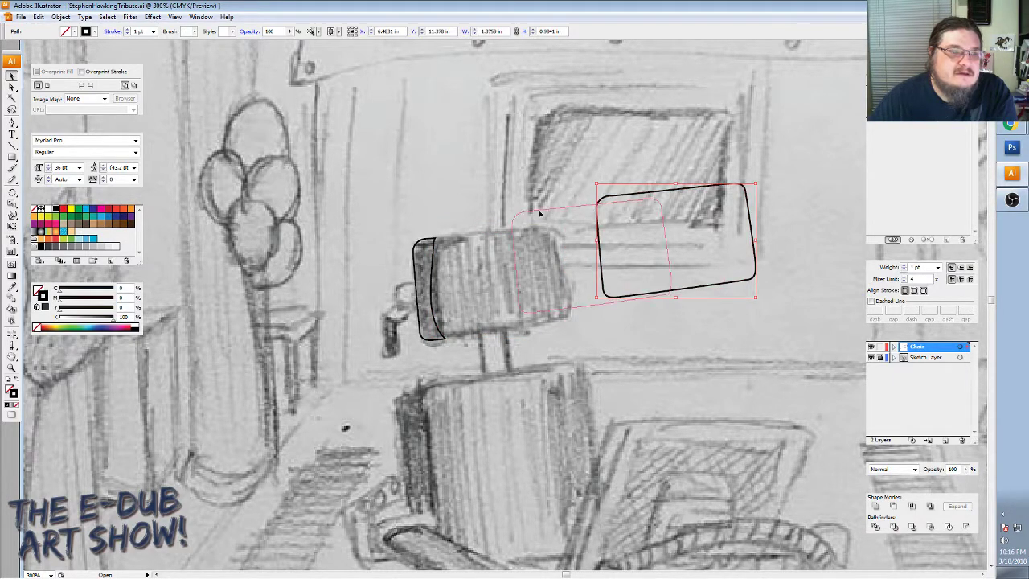
click(441, 239)
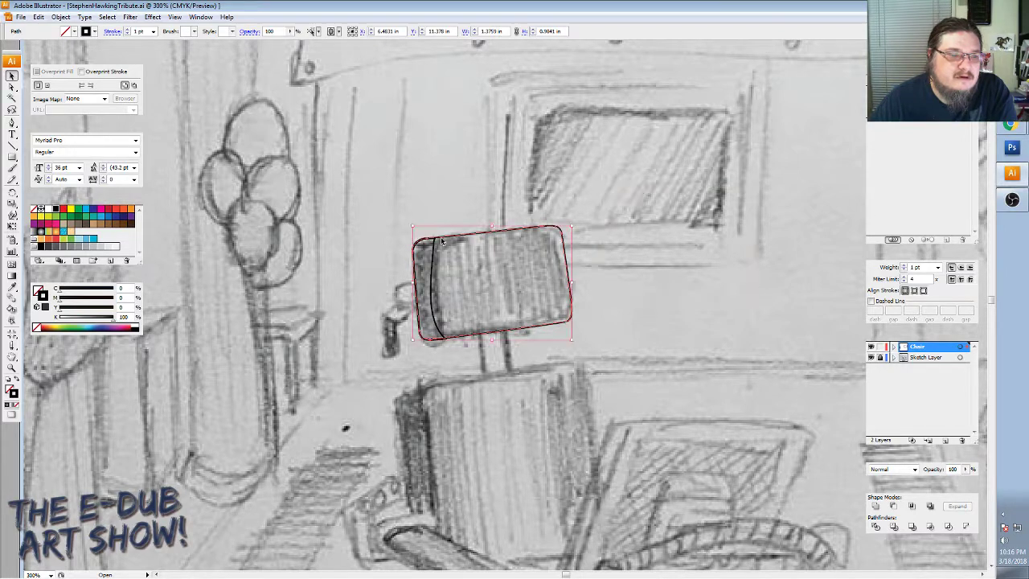
right_click(452, 238)
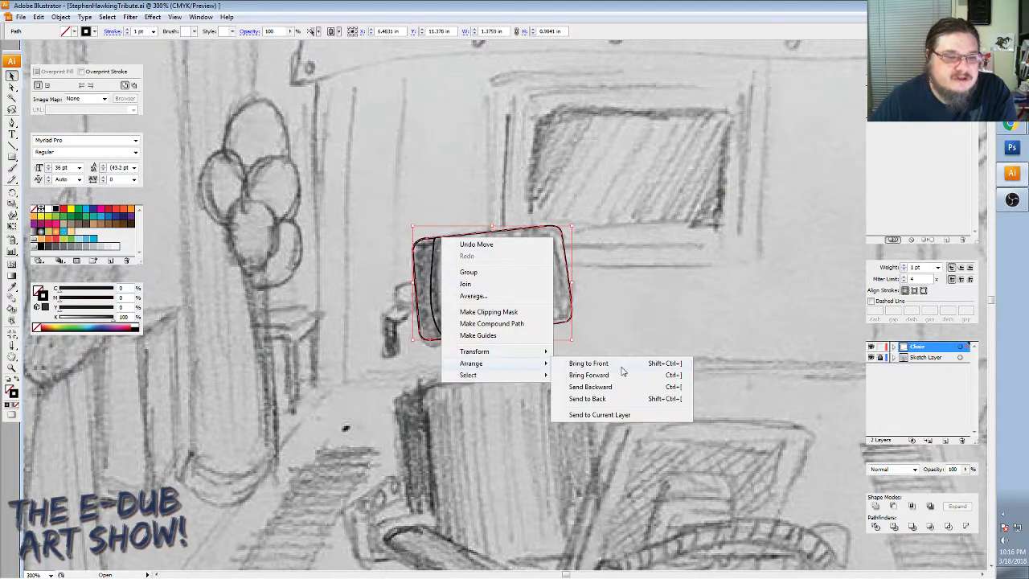
click(611, 399)
click(239, 217)
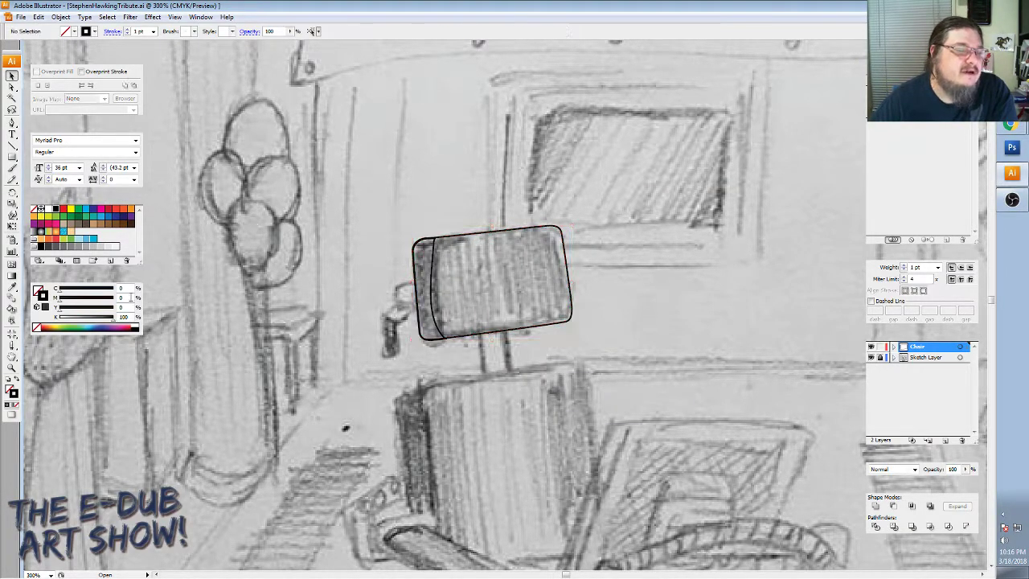
Zoom in and move the inner curve's top anchor and handles toward the corner.
key(z)
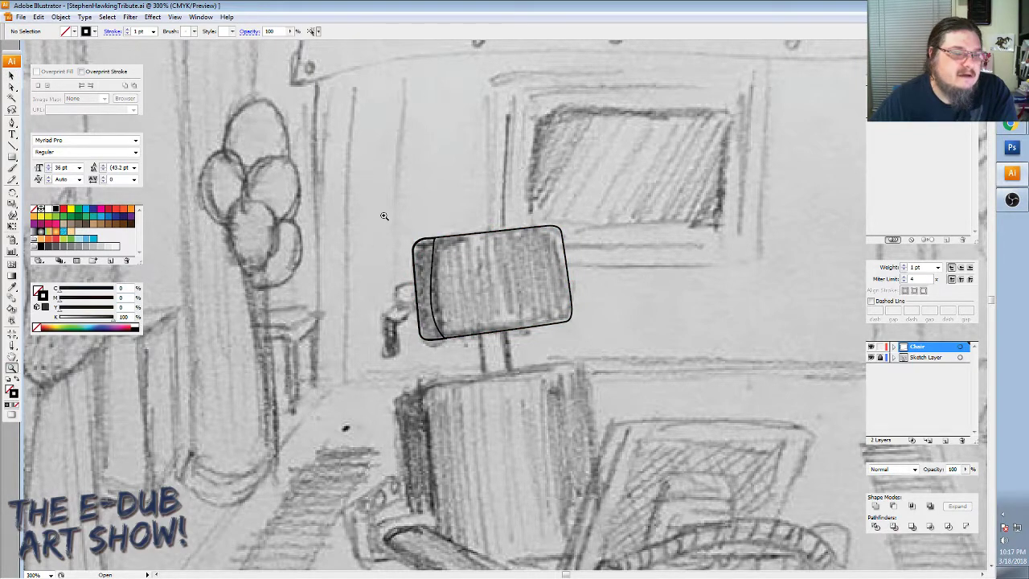
drag(382, 216, 603, 368)
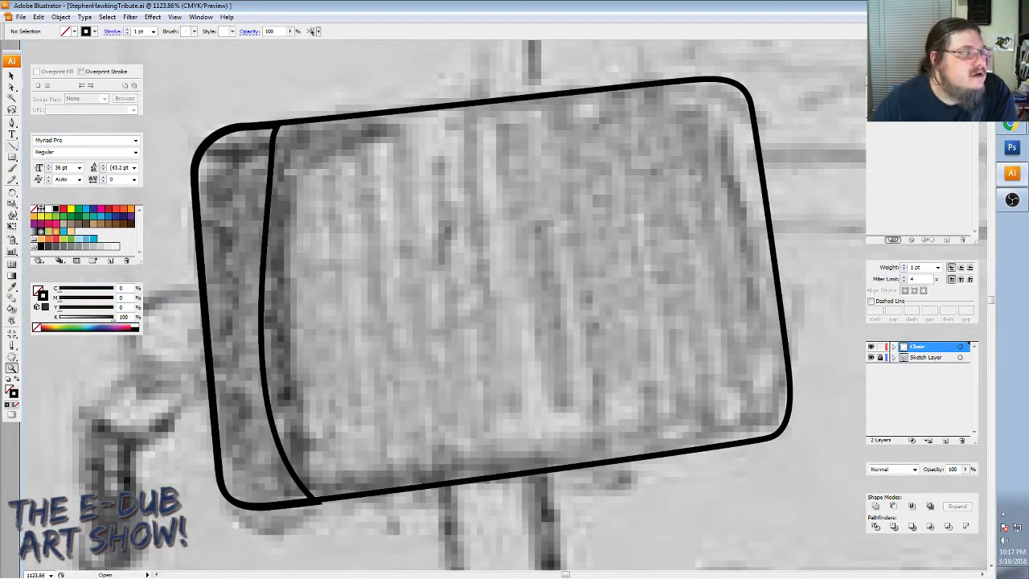
click(12, 86)
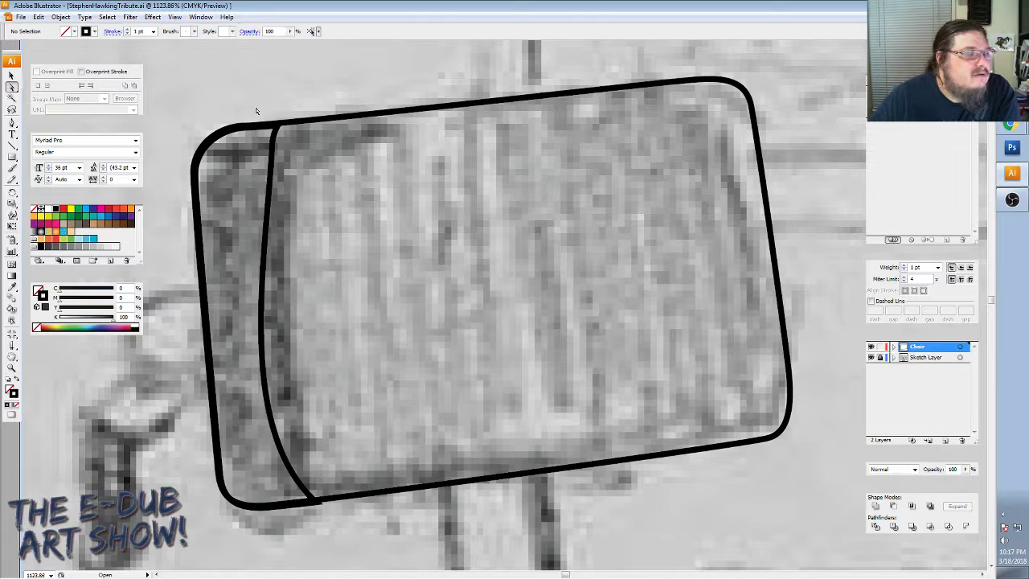
click(271, 158)
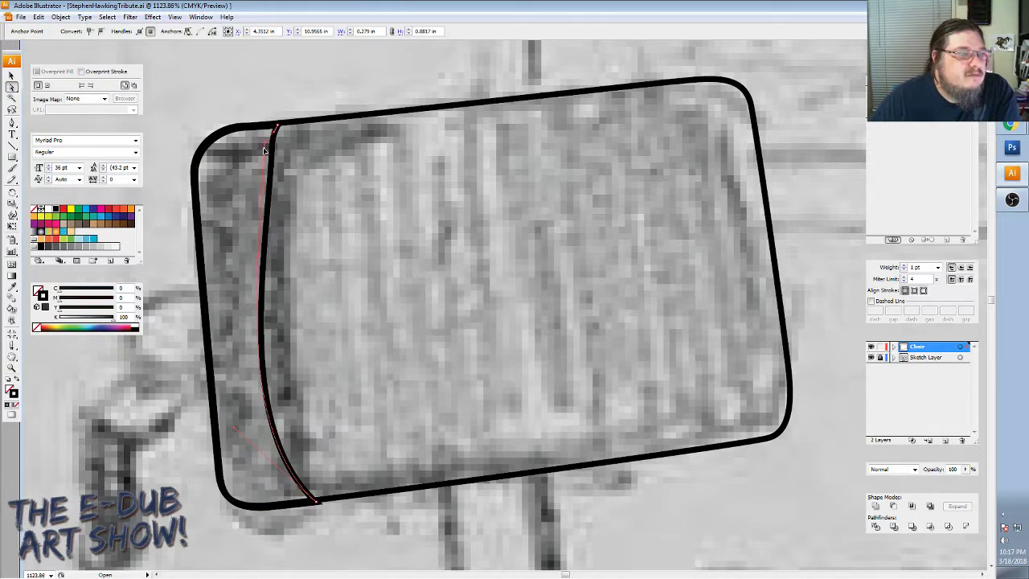
drag(263, 147, 275, 139)
click(270, 131)
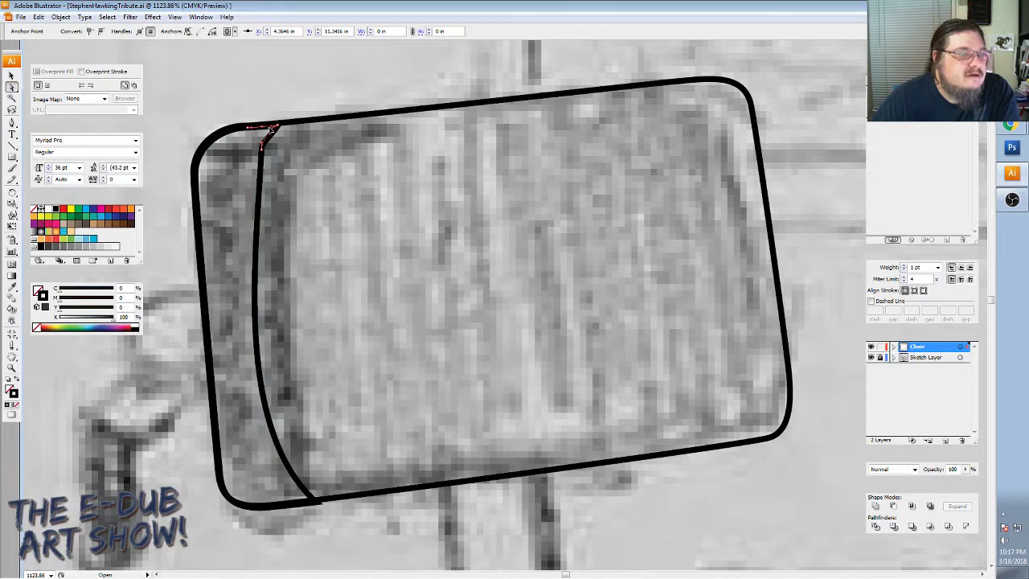
mouse_move(274, 126)
mouse_down()
mouse_move(305, 122)
mouse_move(279, 144)
mouse_up()
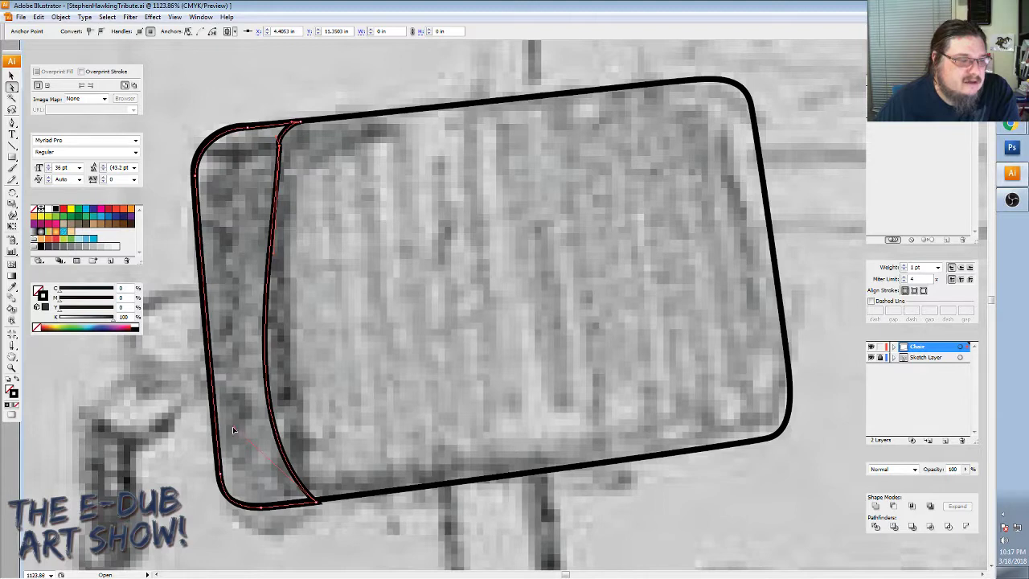
drag(233, 430, 274, 473)
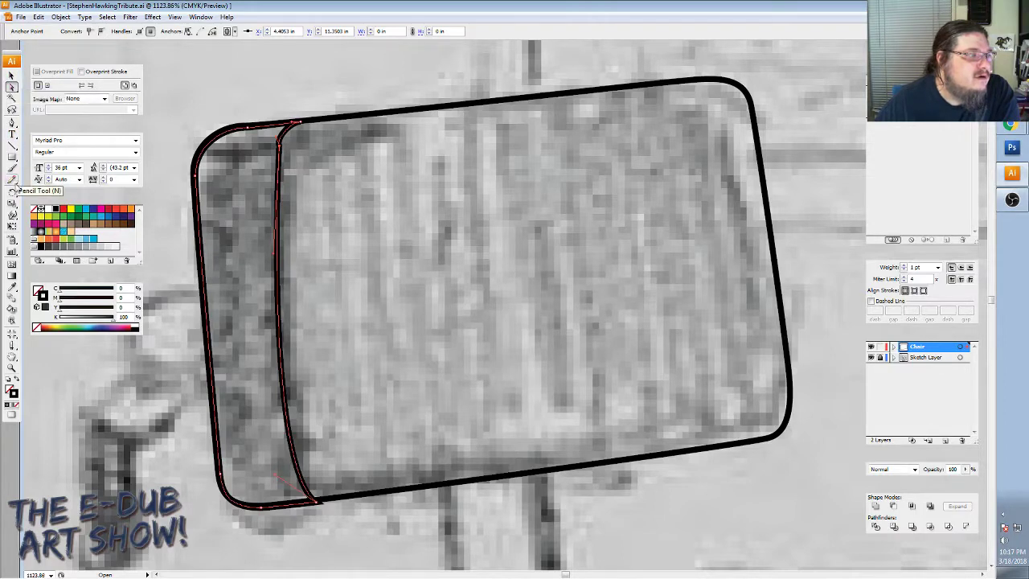
Convert the inner bottom-left anchor to a sharp corner and bend the inner left edge to the sketch.
click(12, 121)
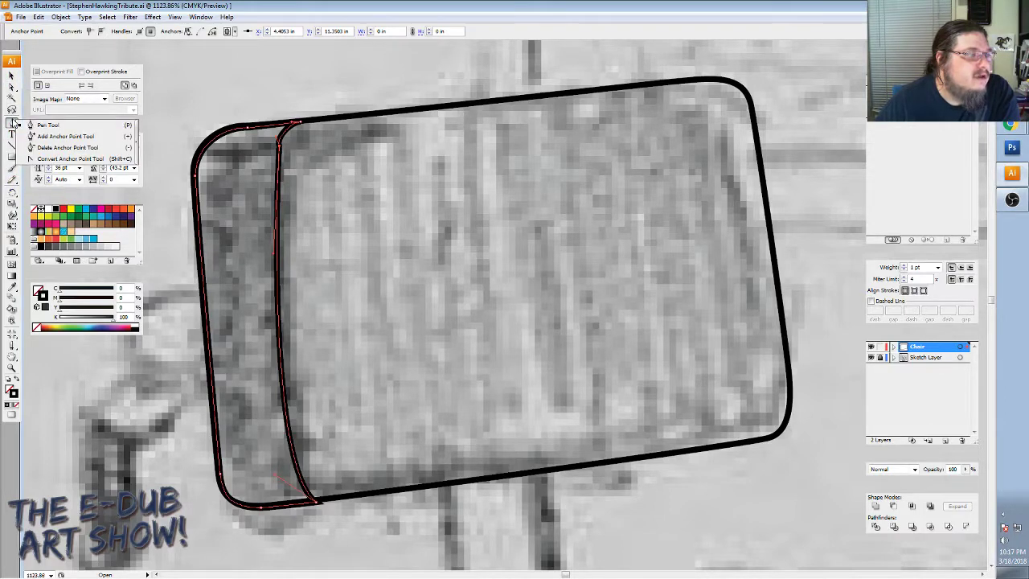
click(69, 159)
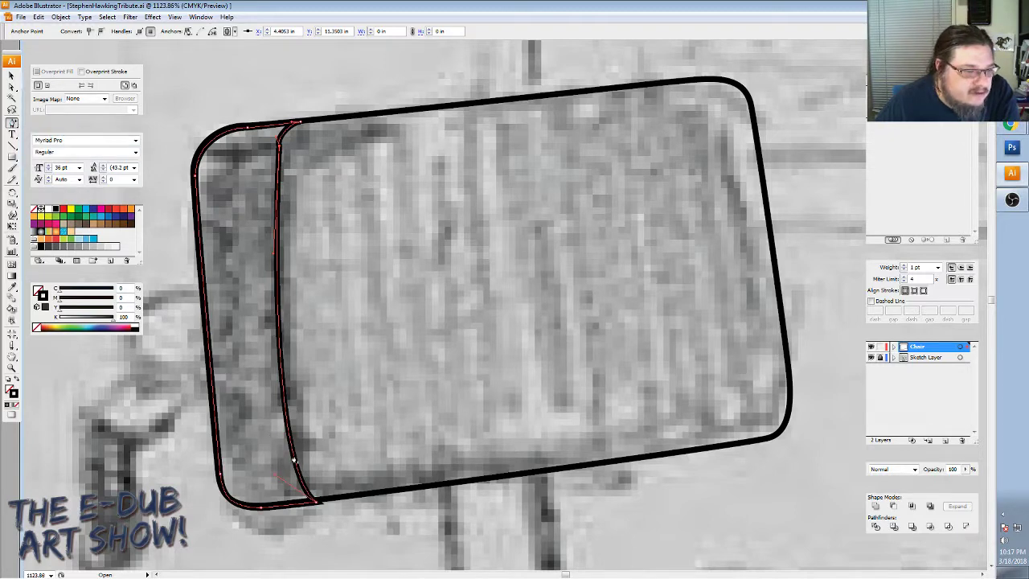
click(294, 462)
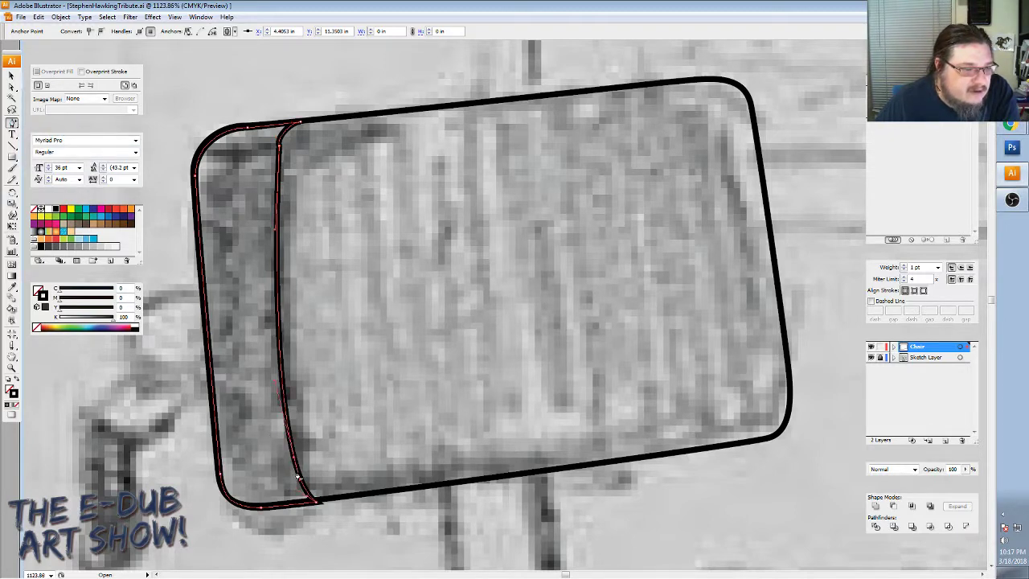
key(a)
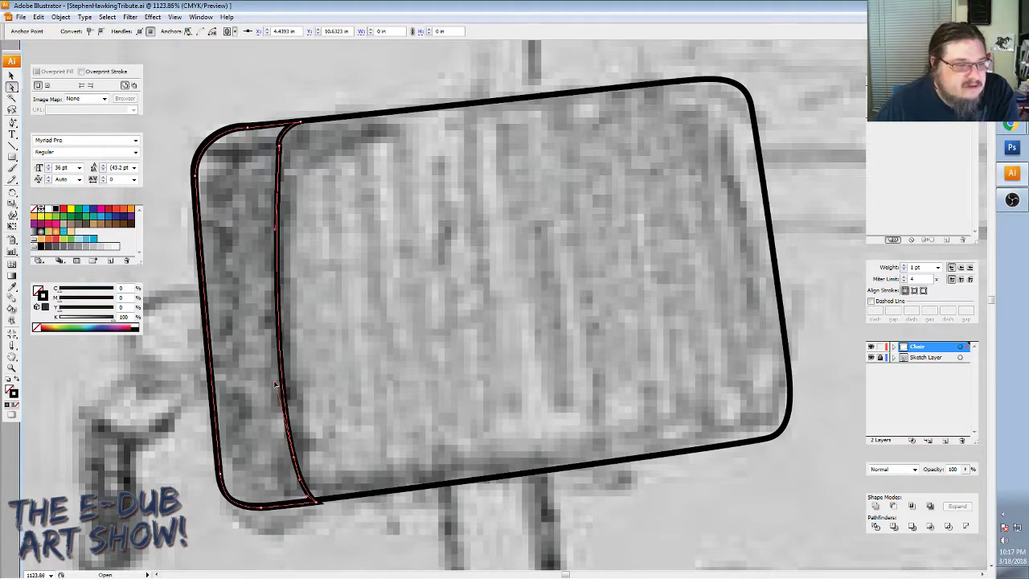
drag(275, 385, 291, 386)
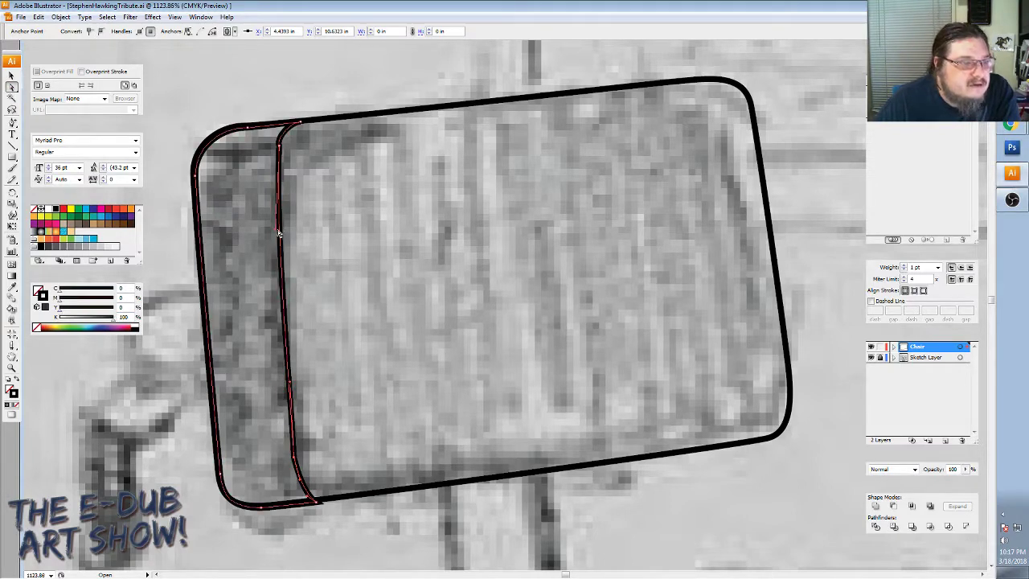
drag(275, 231, 281, 232)
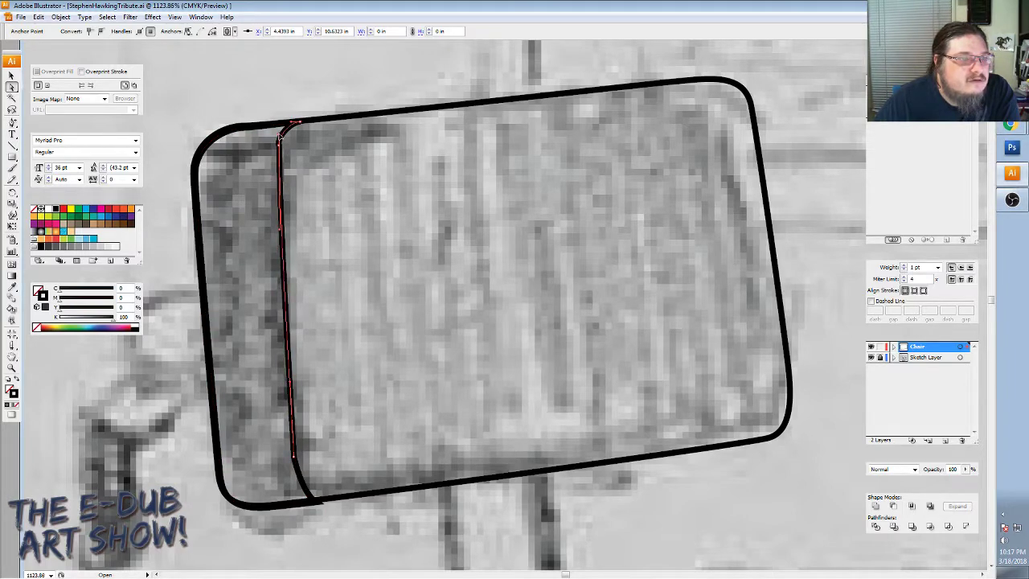
Refine the bottom-left corner anchors so the inner edge meets the bottom edge cleanly.
click(280, 139)
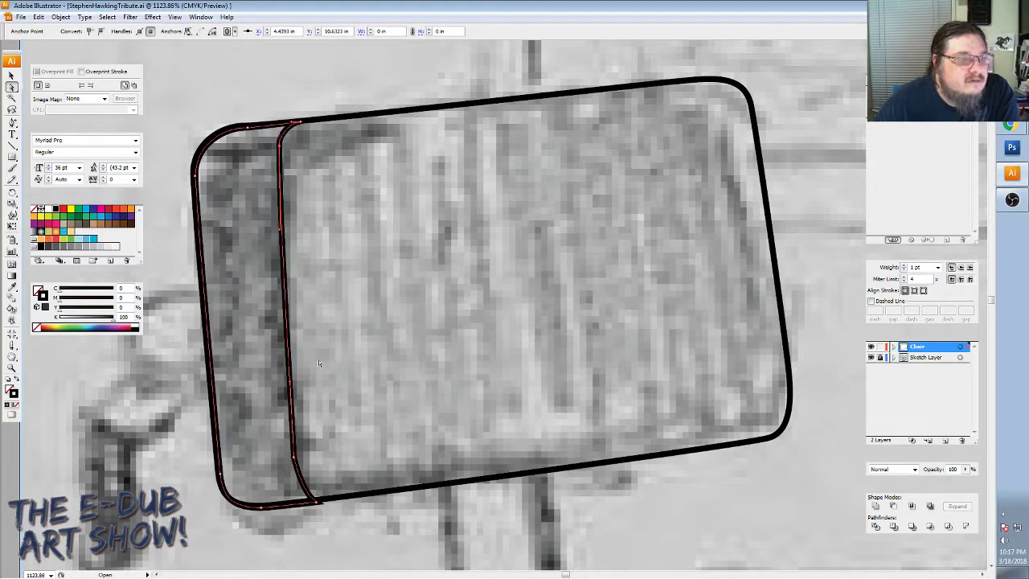
click(316, 502)
click(314, 502)
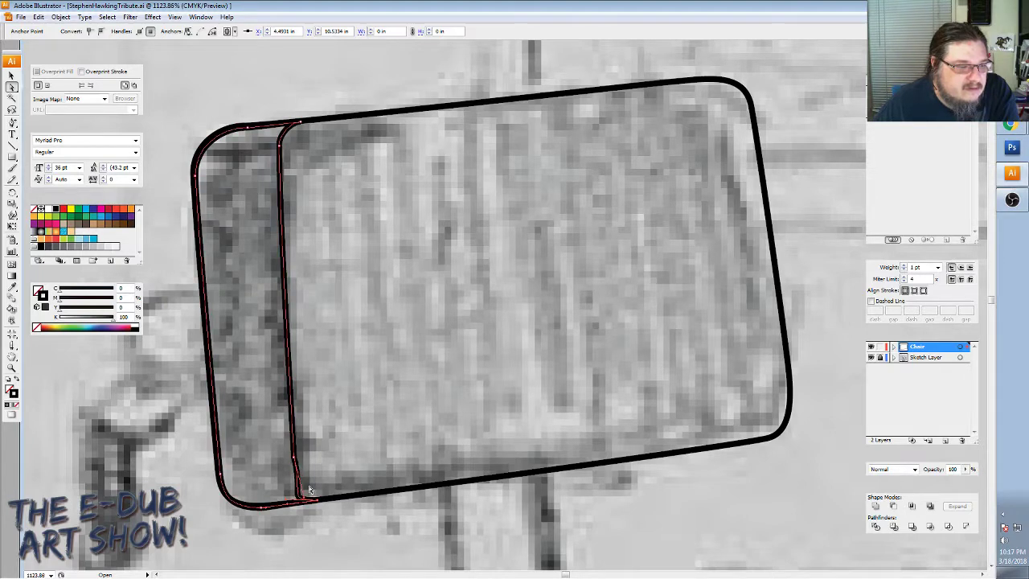
drag(304, 499, 294, 505)
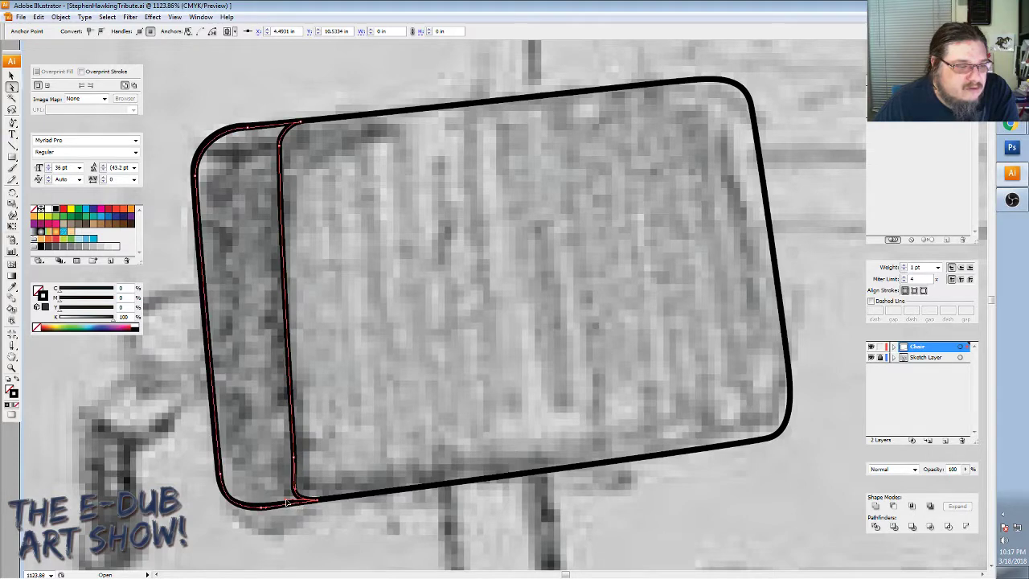
click(287, 502)
click(295, 499)
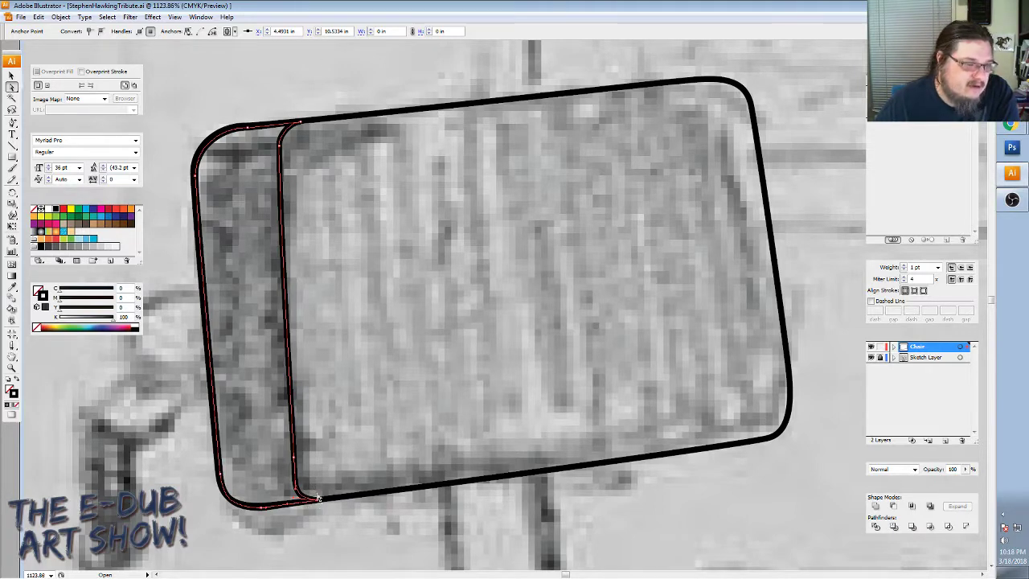
drag(320, 503, 327, 500)
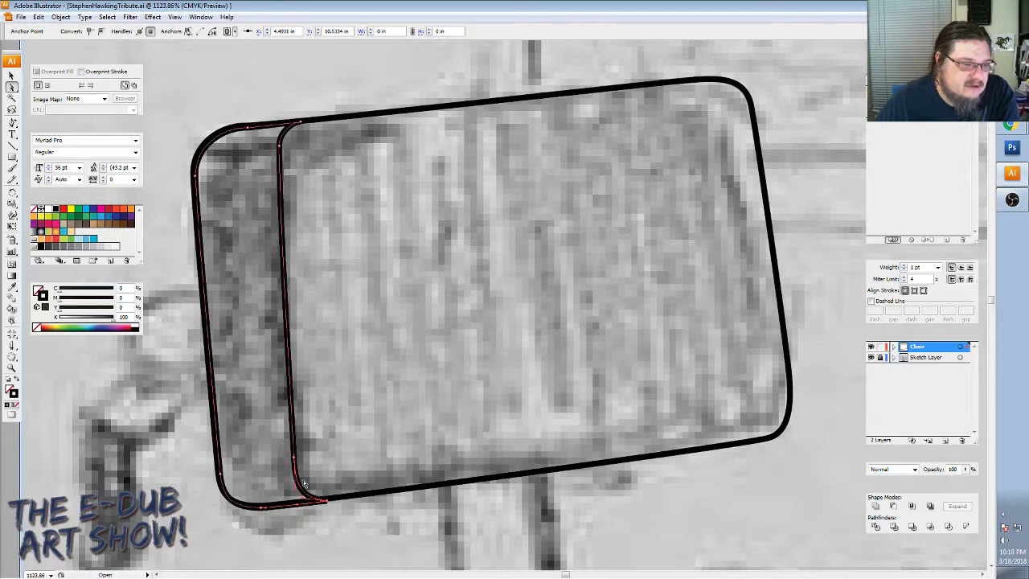
drag(295, 459, 307, 460)
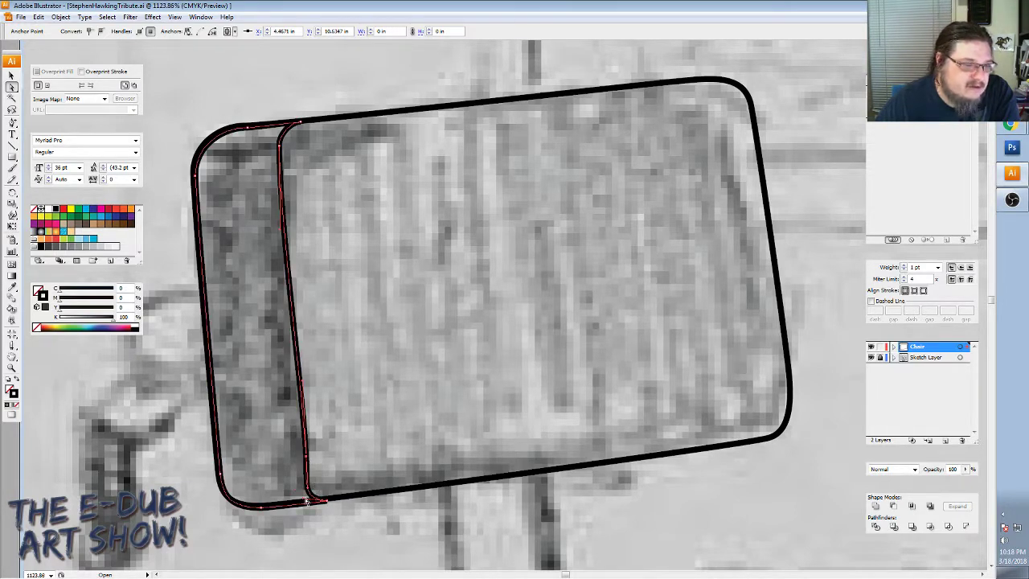
drag(306, 501, 324, 500)
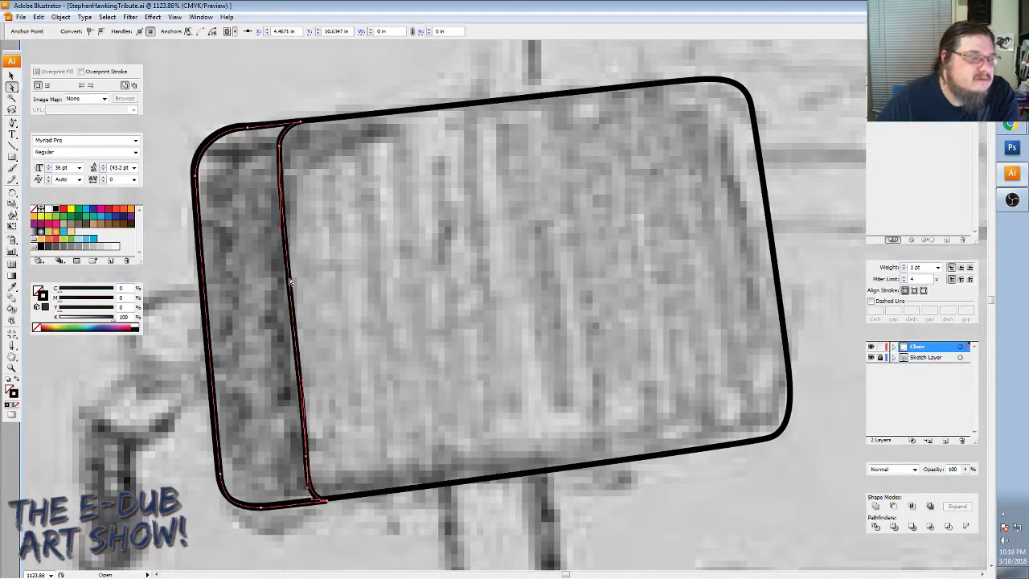
click(351, 319)
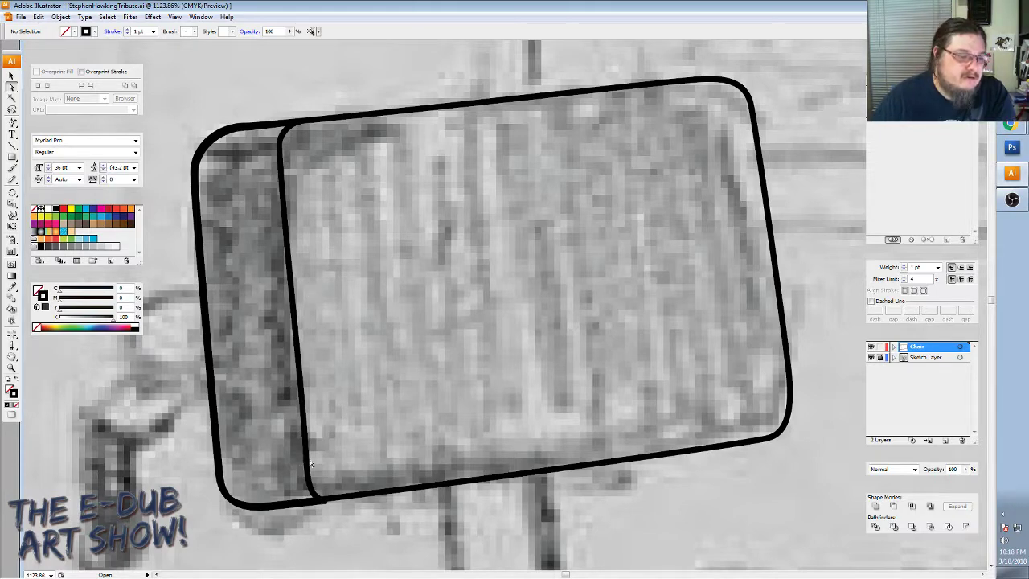
Set the path's Stroke Cap and Join to Round.
click(319, 503)
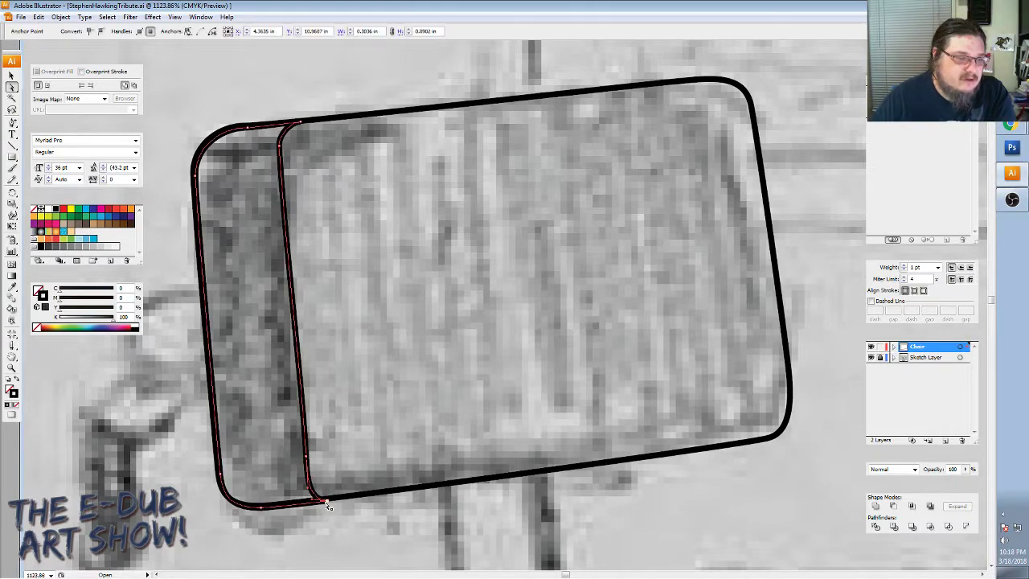
click(327, 501)
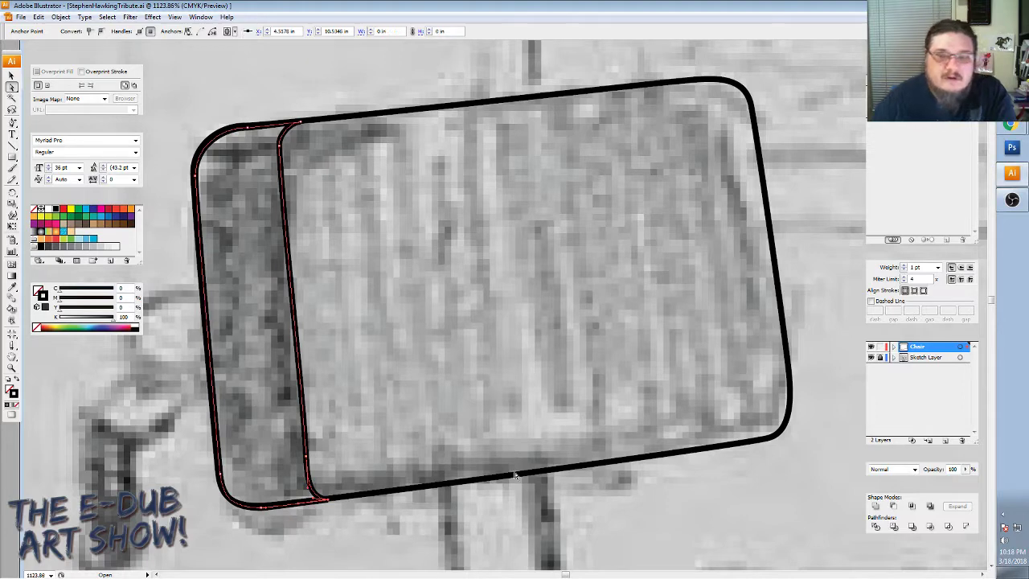
click(960, 267)
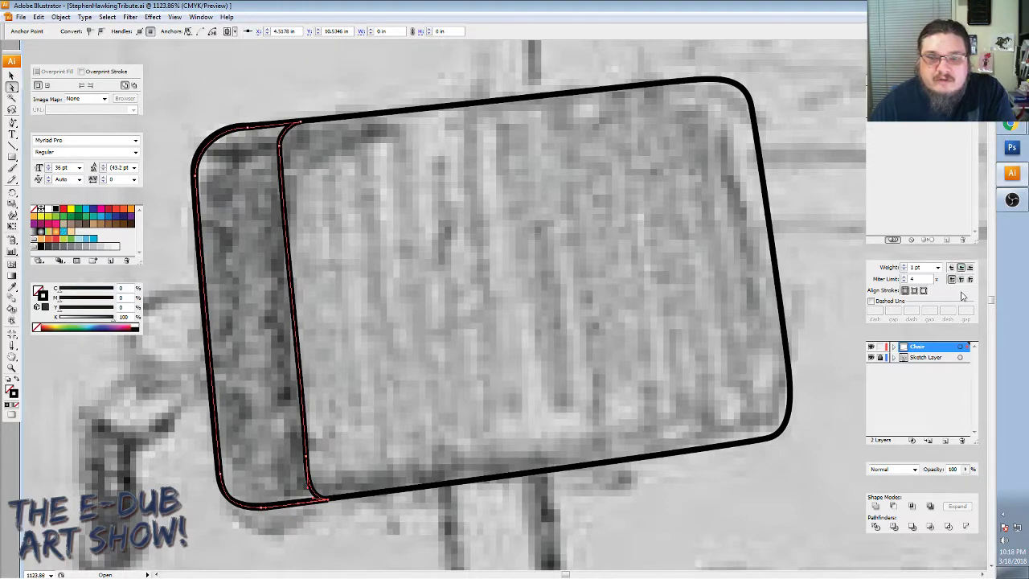
click(961, 279)
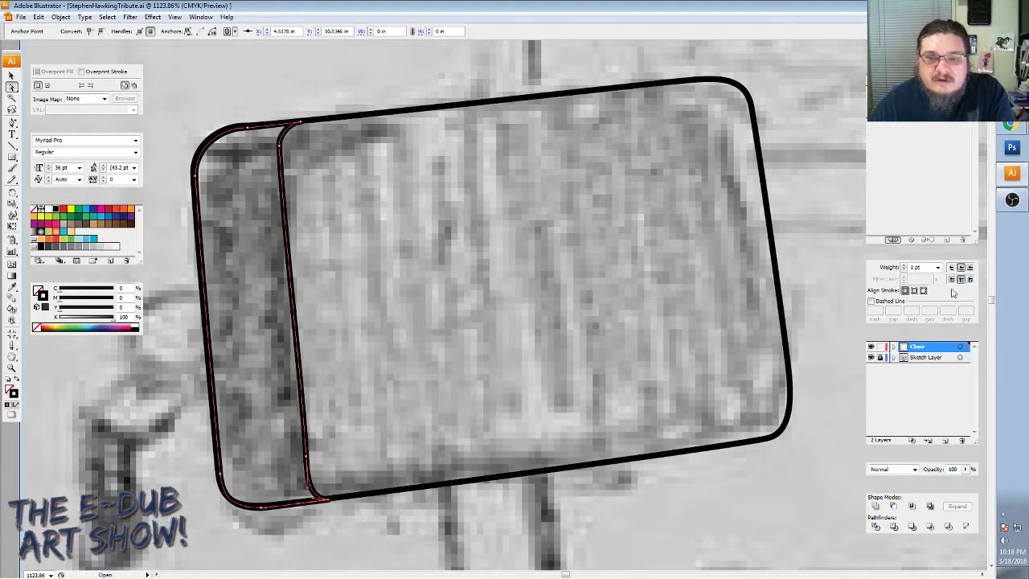
click(308, 109)
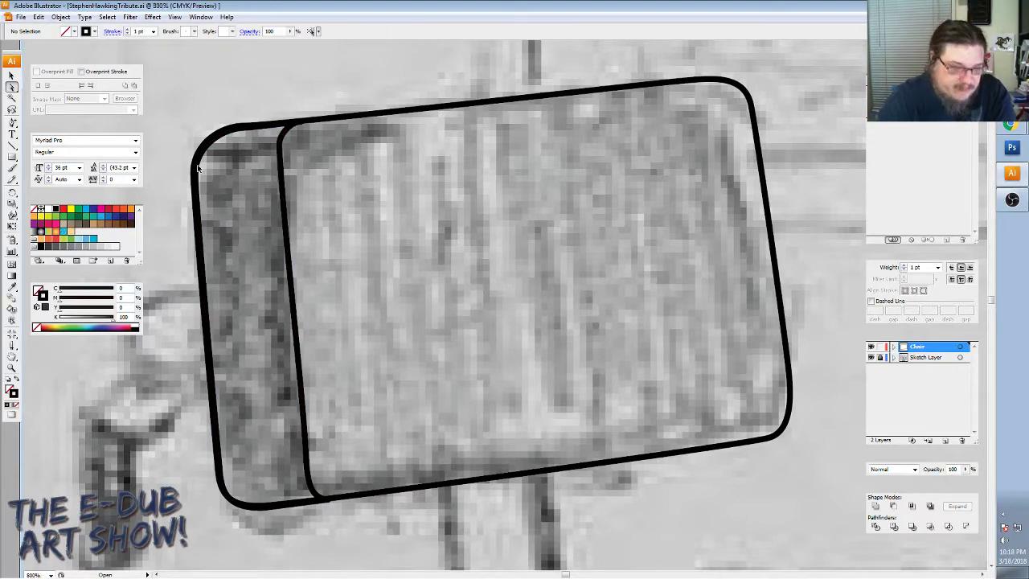
Zoom out and scroll to view the whole wheelchair sketch.
key(ctrl+minus)
key(ctrl+minus)
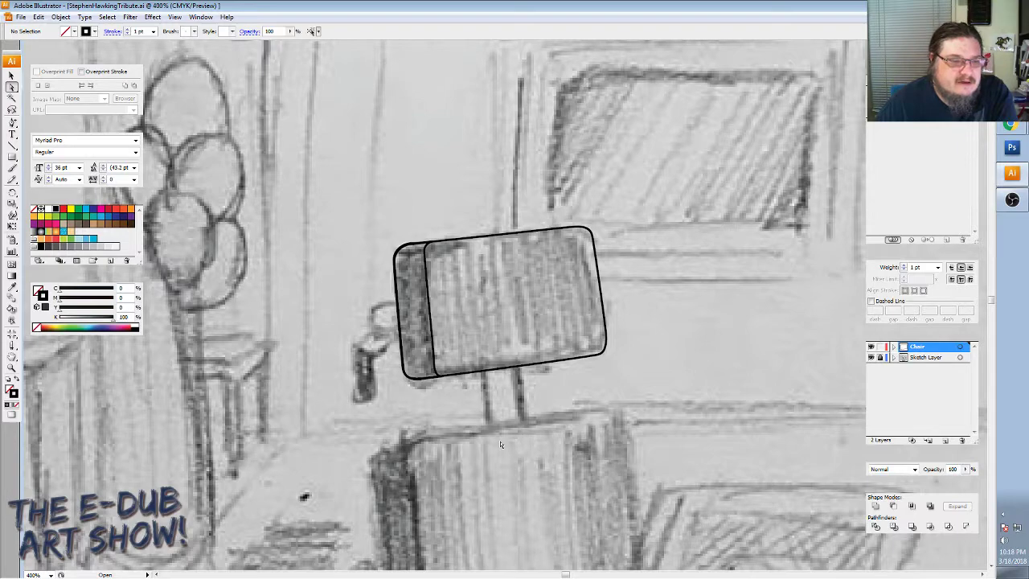
scroll(400, 417, down, 2)
scroll(434, 362, down, 3)
scroll(479, 292, down, 2)
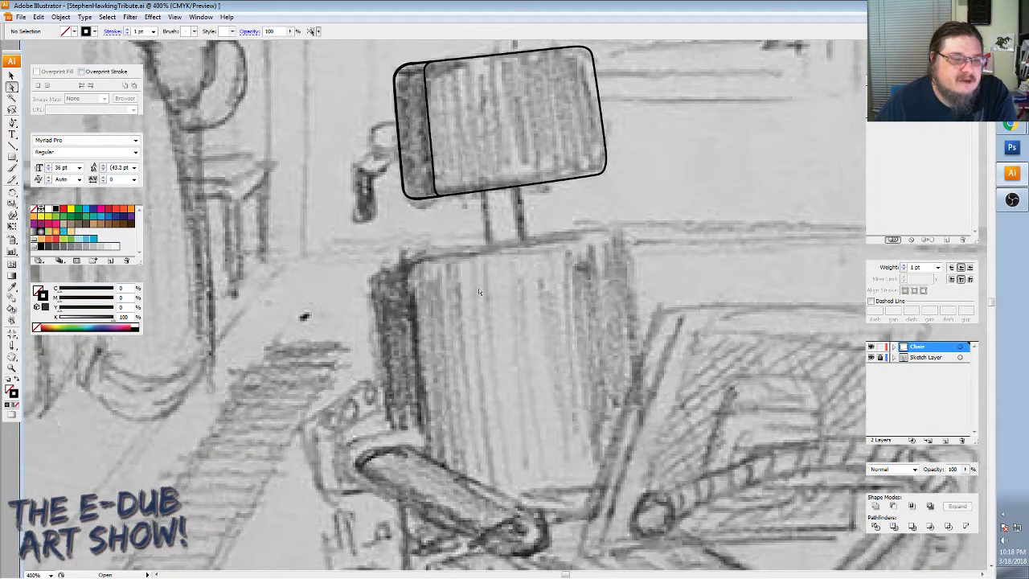
scroll(516, 382, down, 3)
scroll(516, 381, down, 1)
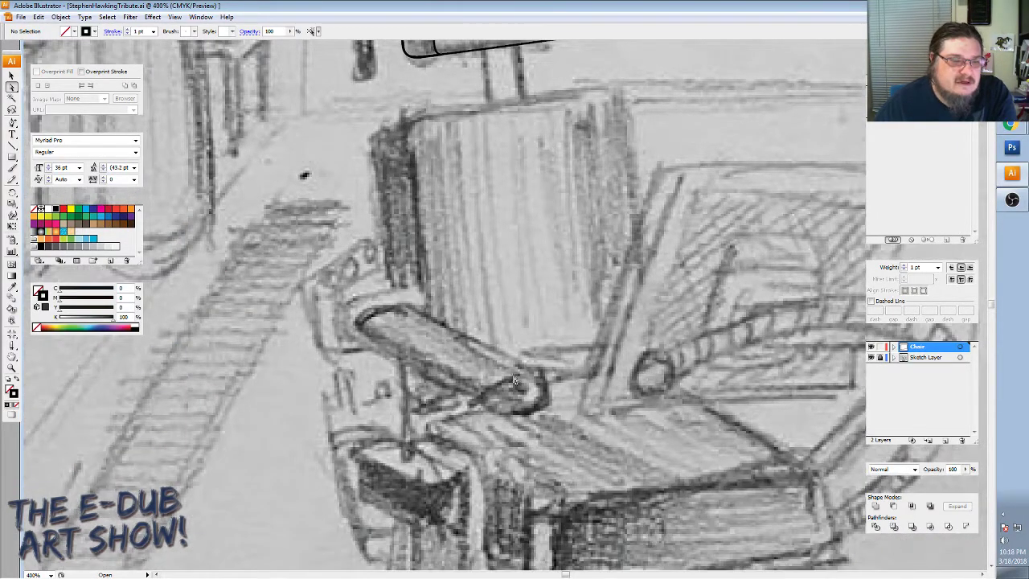
scroll(519, 361, up, 3)
scroll(530, 322, up, 2)
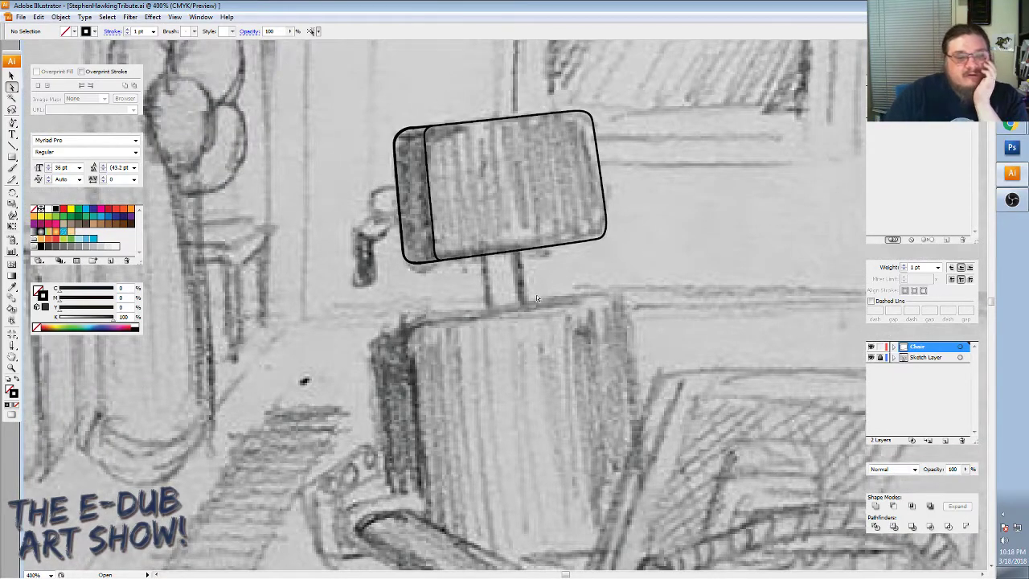
scroll(346, 523, down, 2)
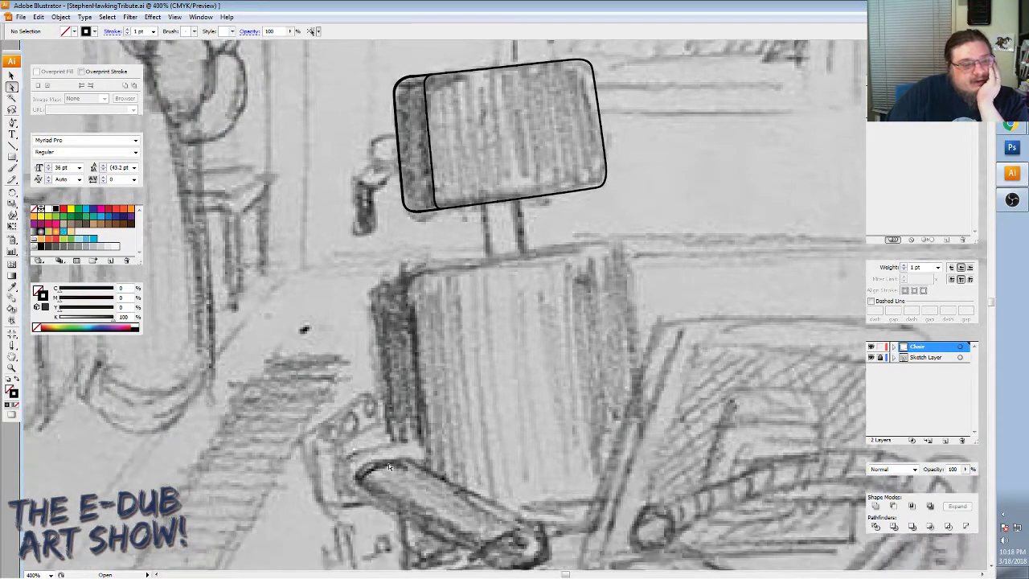
scroll(361, 483, down, 2)
scroll(374, 434, down, 3)
scroll(390, 378, down, 2)
scroll(394, 359, down, 2)
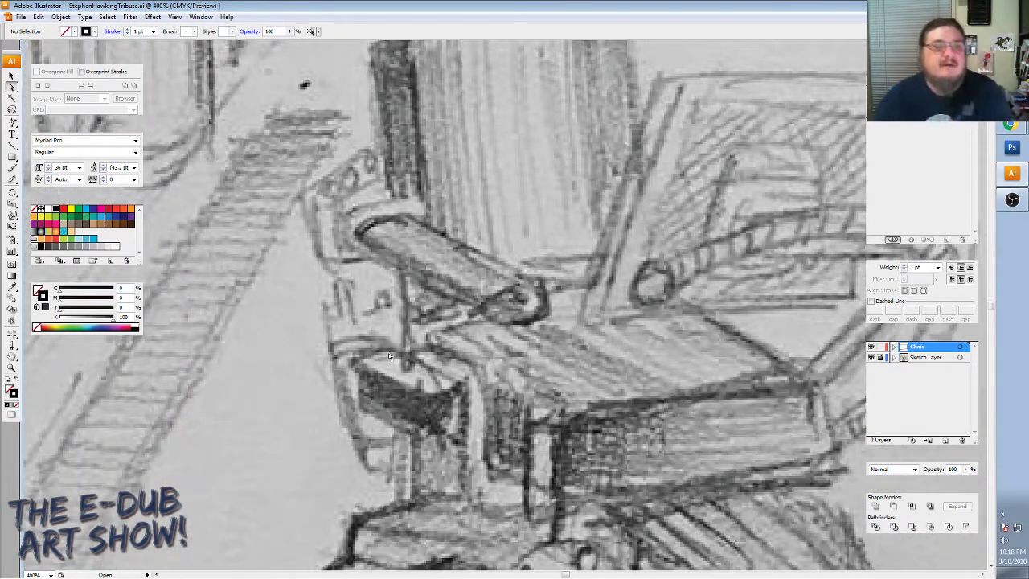
key(ctrl+minus)
key(ctrl+minus)
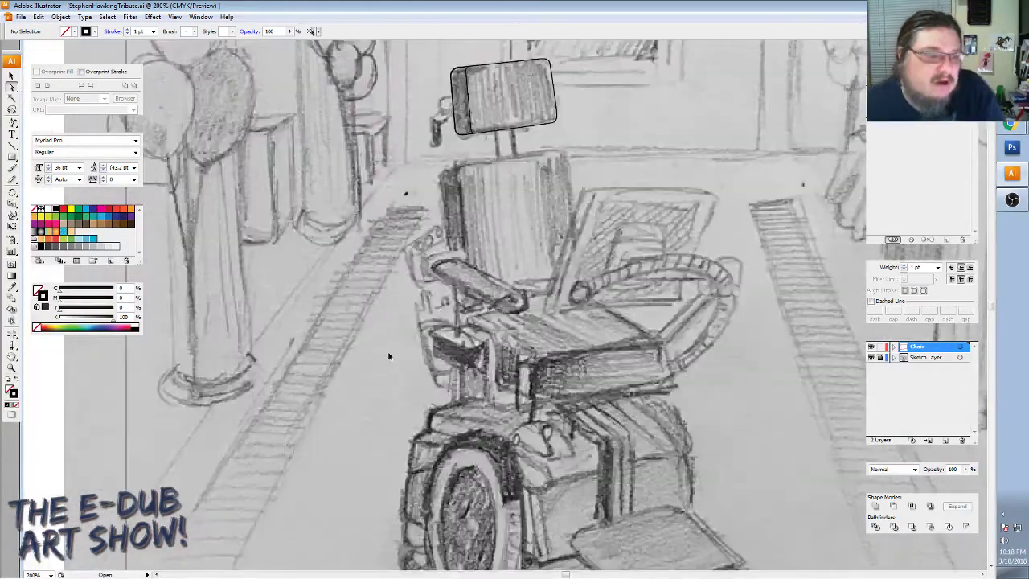
key(ctrl+minus)
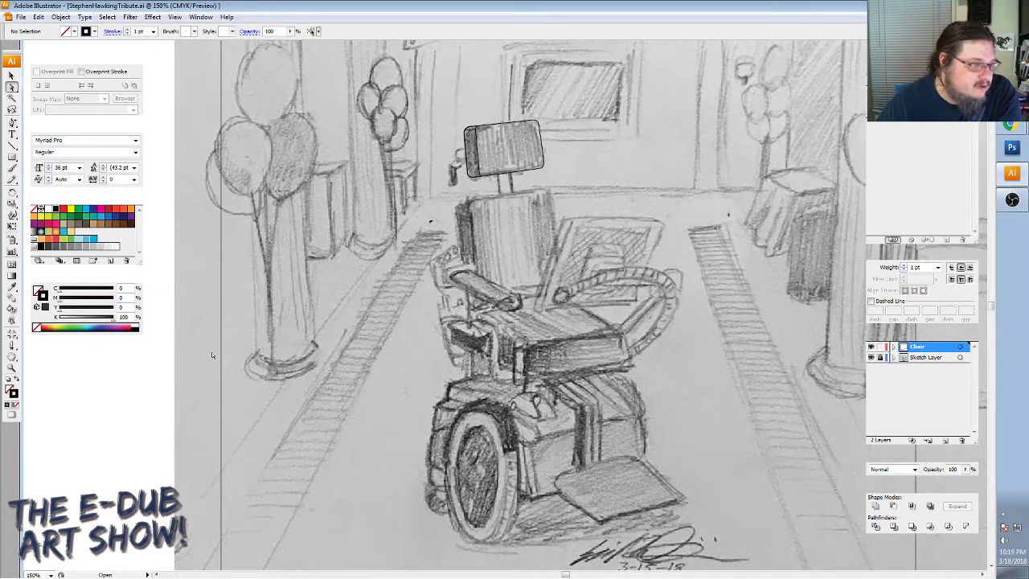
Zoom in on the seat back's left edge to 600%.
click(12, 367)
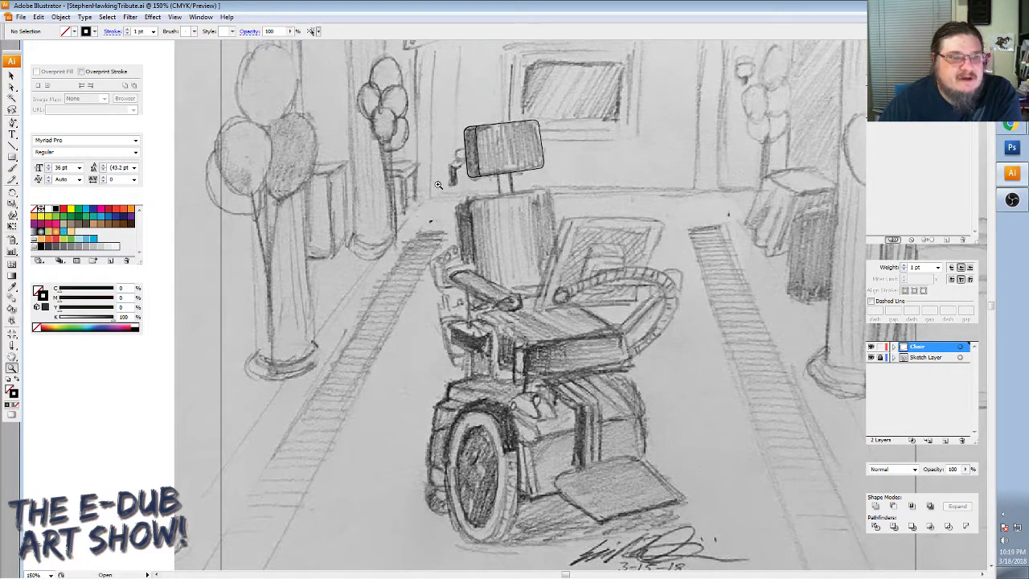
mouse_move(416, 191)
mouse_down()
mouse_move(709, 523)
mouse_move(693, 501)
mouse_up()
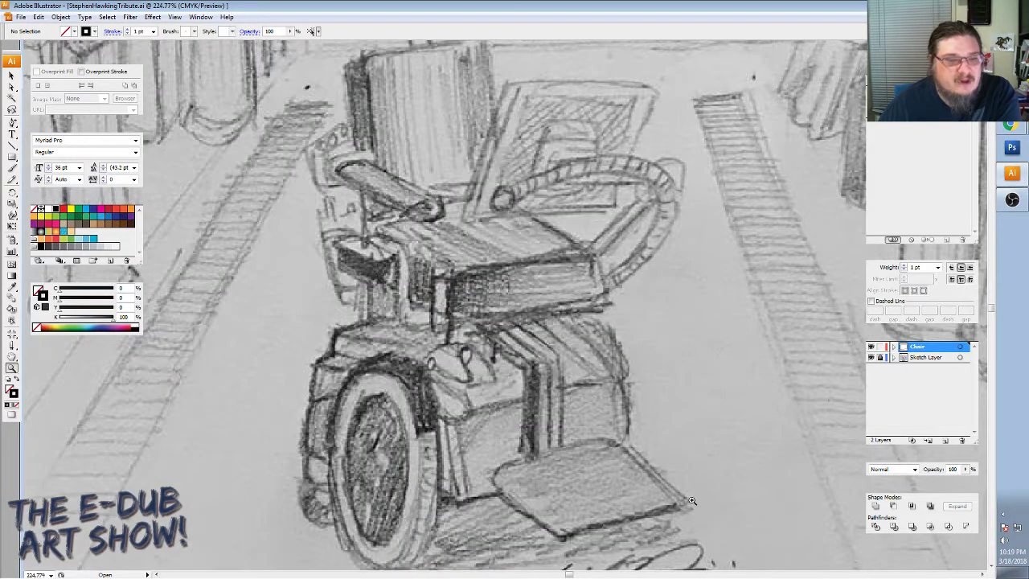
scroll(576, 377, up, 2)
scroll(576, 378, up, 2)
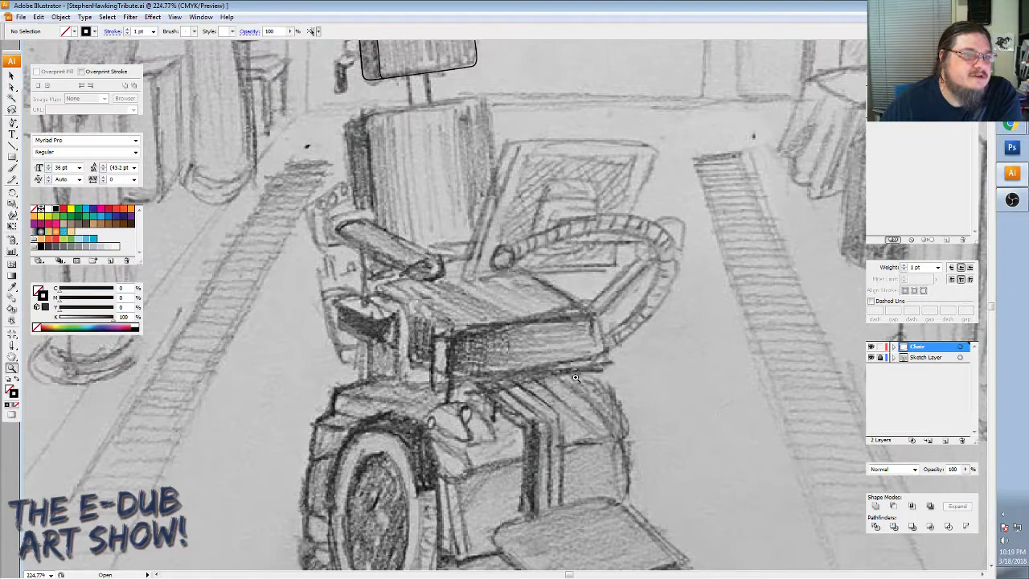
click(366, 123)
click(571, 330)
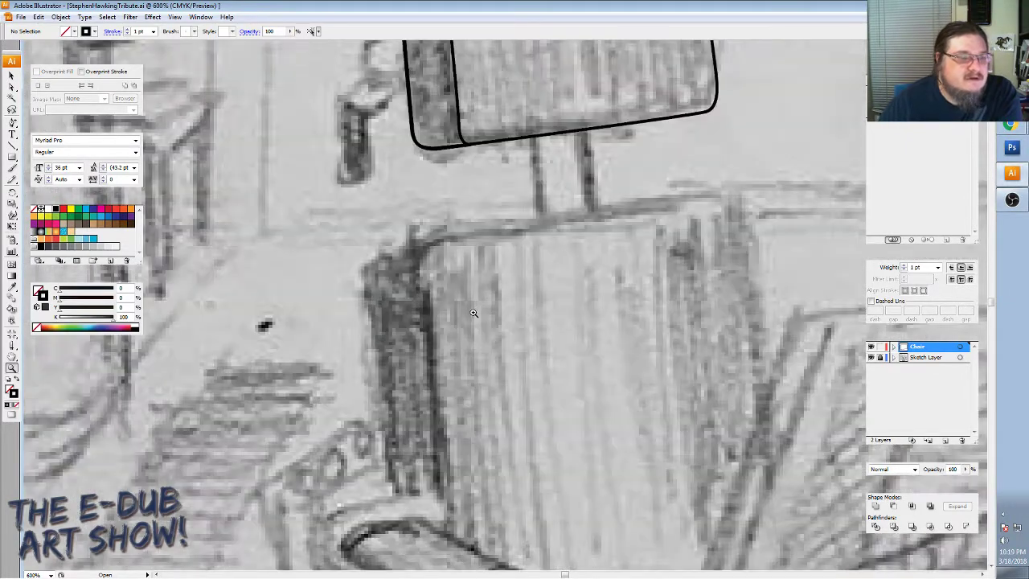
click(476, 311)
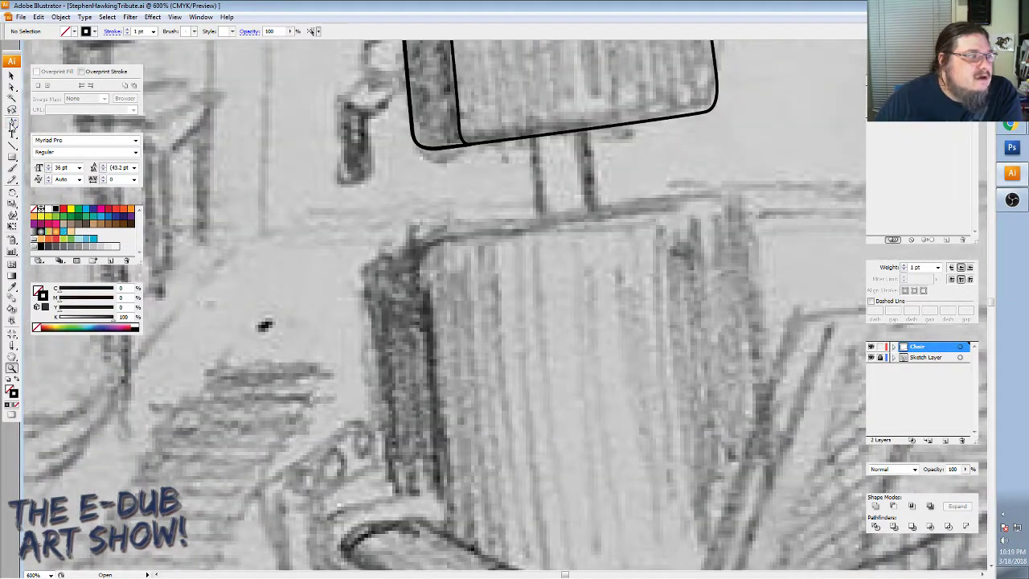
With the Pen tool, place anchors down the seat back's left edge, undo a misplaced point, and extend down-left.
drag(12, 123, 32, 129)
click(33, 126)
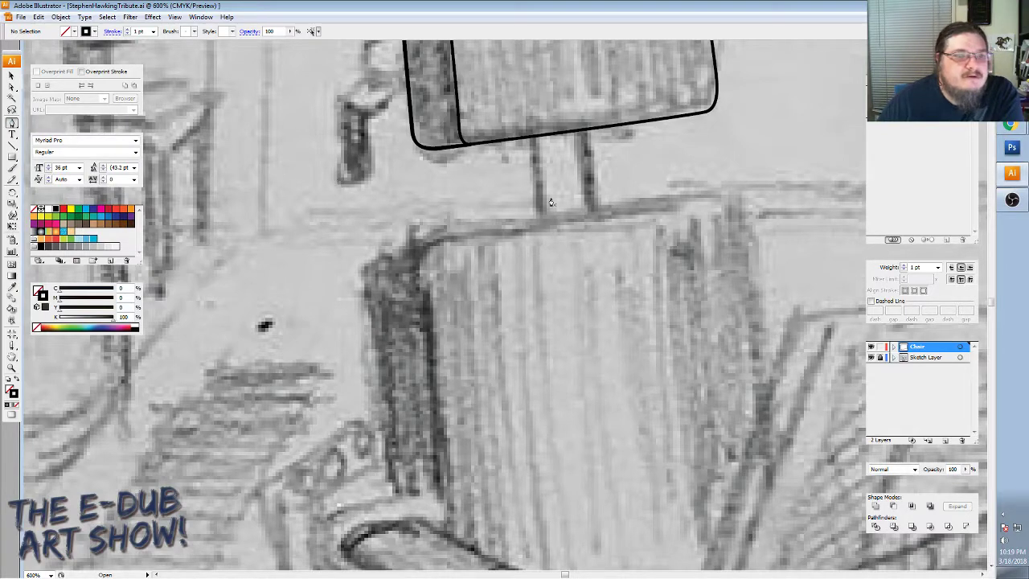
click(369, 257)
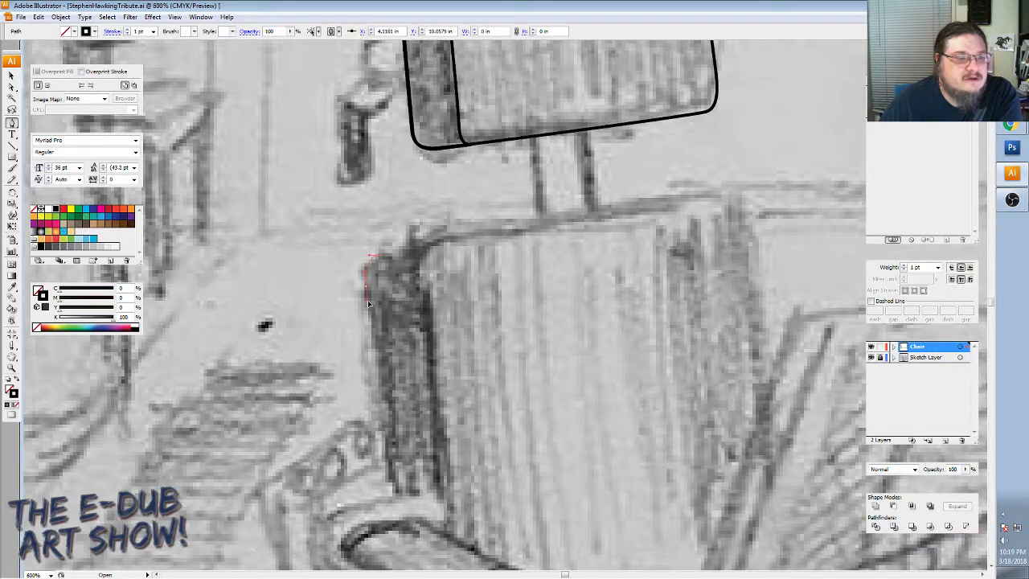
click(384, 406)
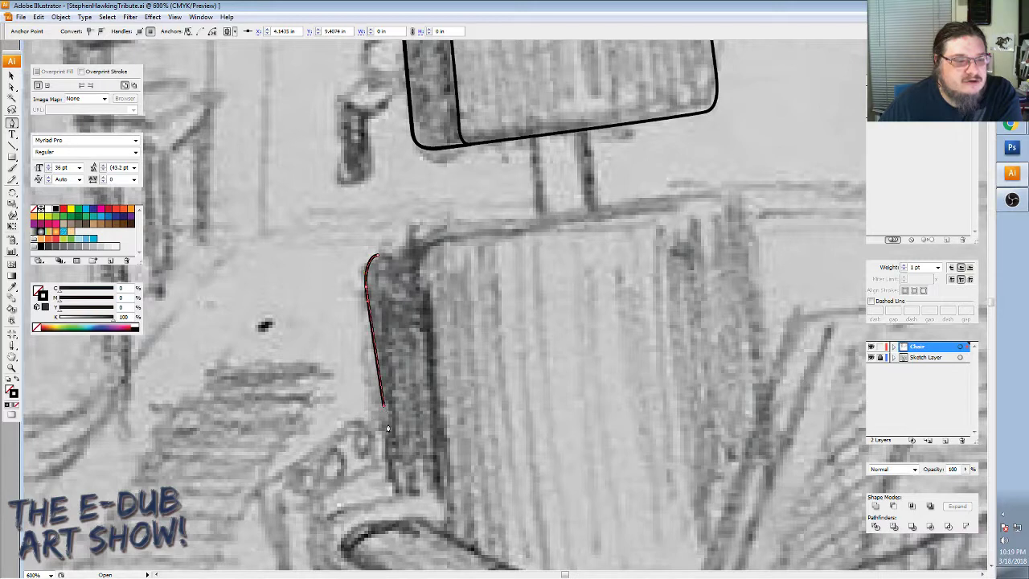
click(324, 446)
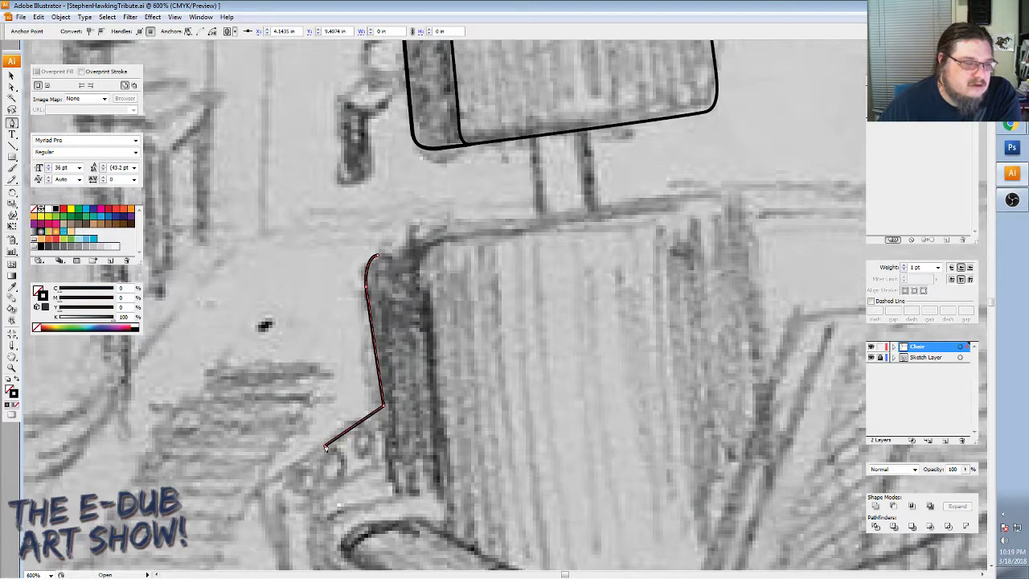
click(39, 17)
click(61, 29)
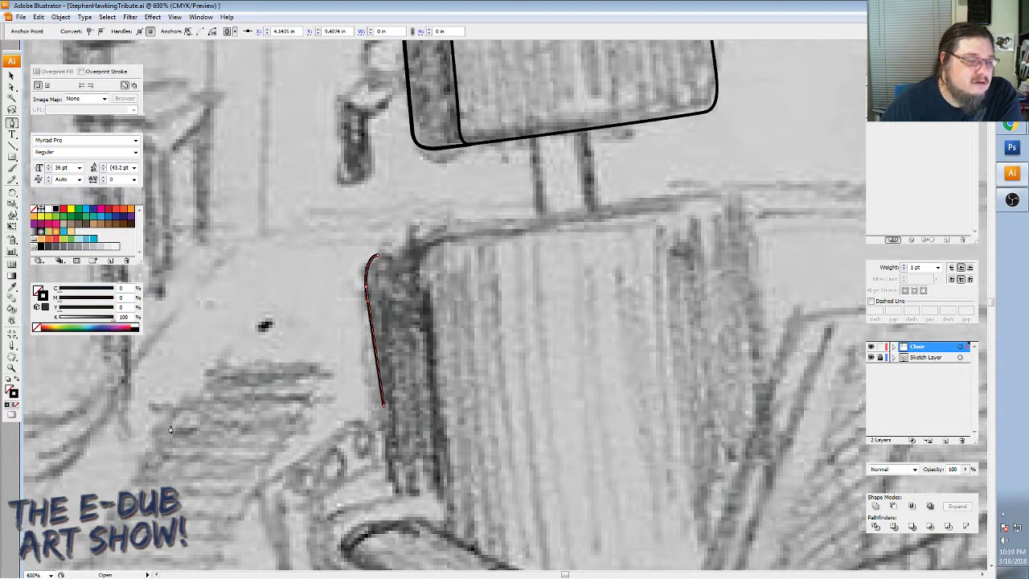
click(258, 492)
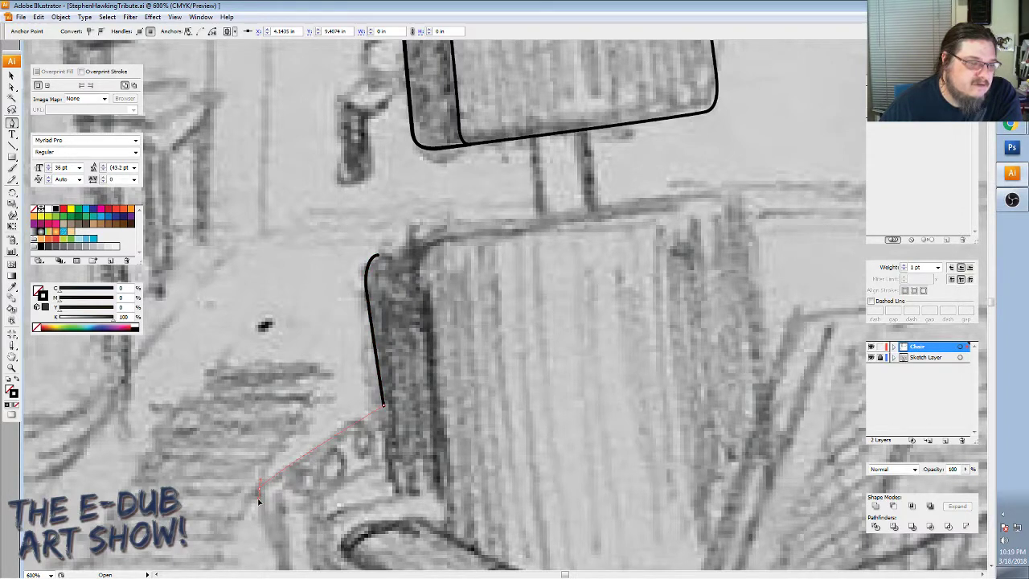
Continue the outline down the chair's side and right under the armrest.
scroll(275, 495, down, 2)
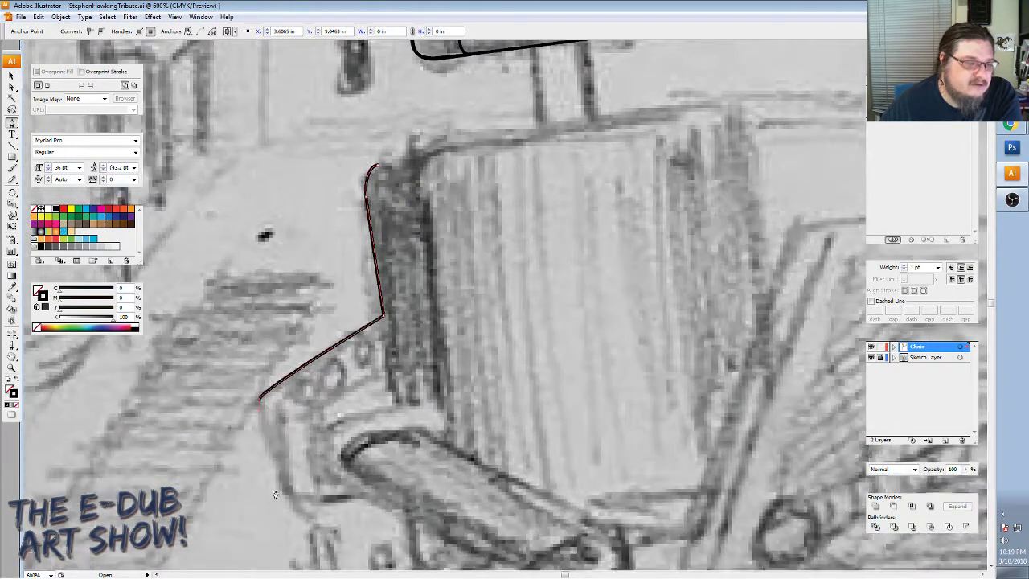
scroll(275, 494, down, 1)
scroll(288, 451, down, 2)
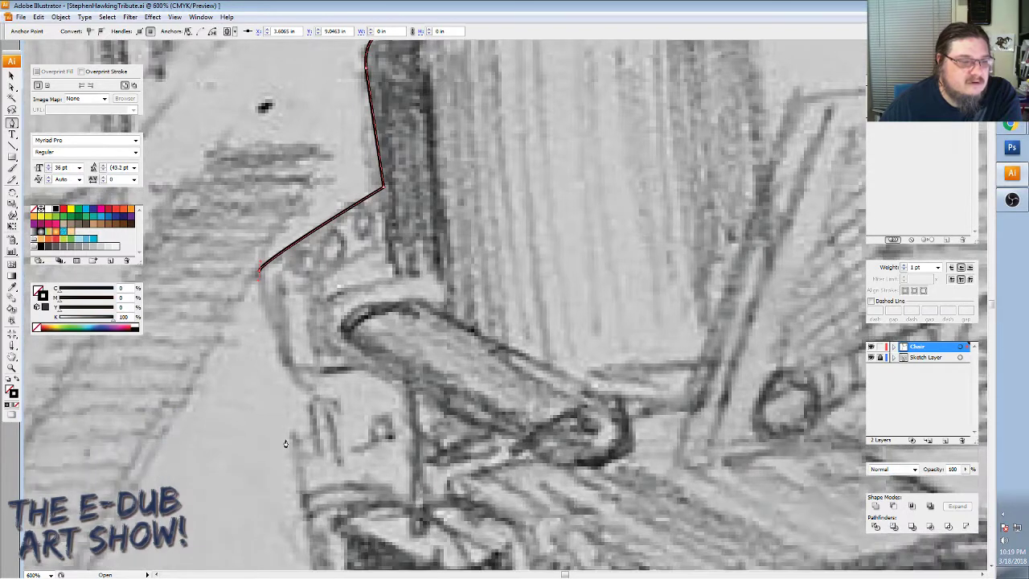
click(287, 368)
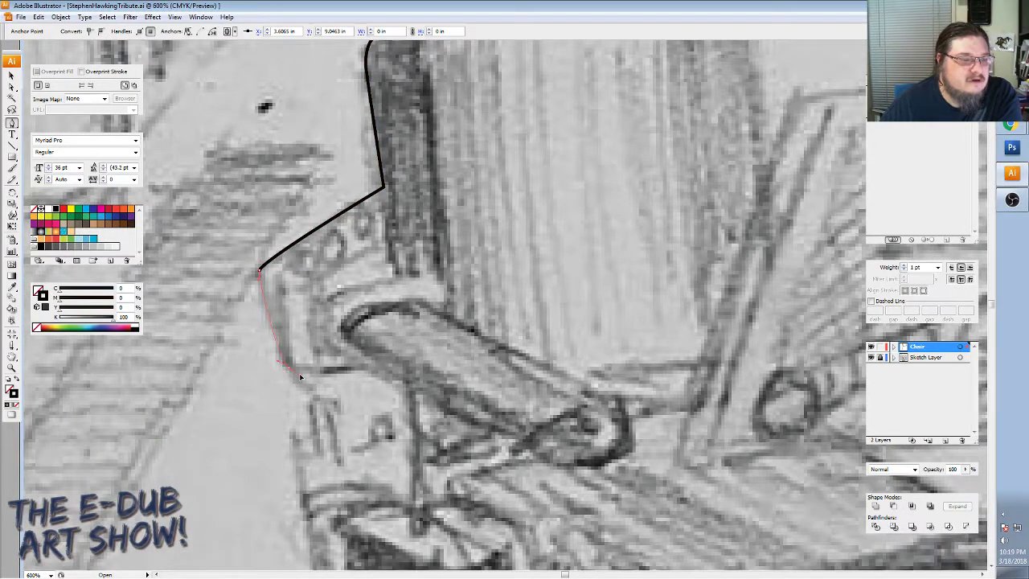
click(352, 370)
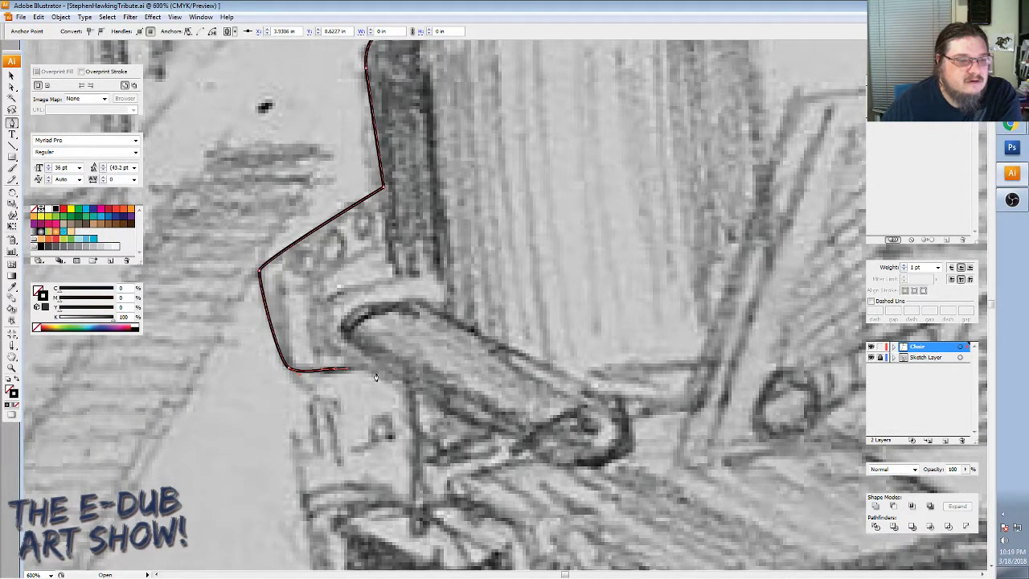
click(376, 372)
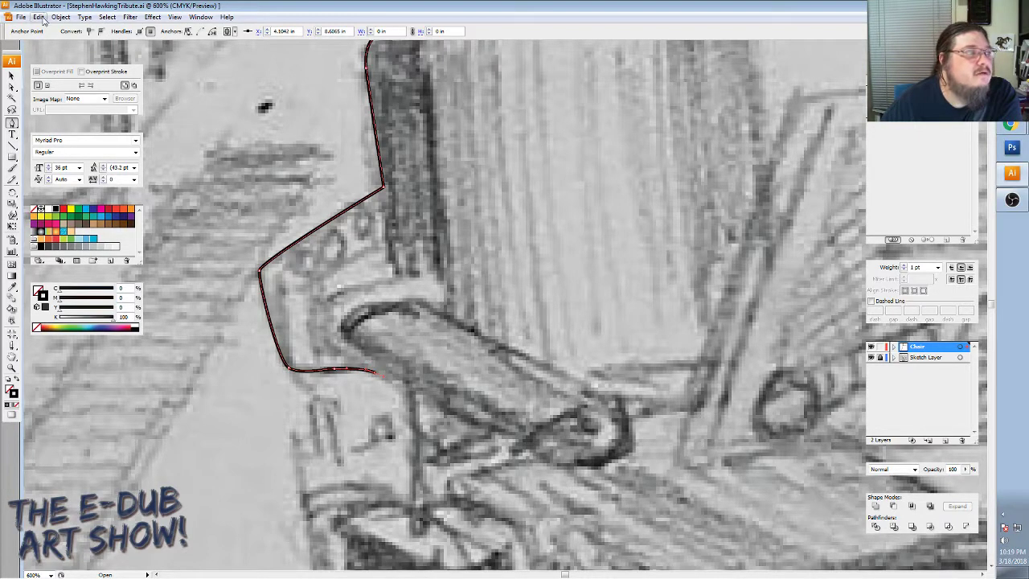
Replace the overshooting segment with a shorter one, then trace down the armrest support.
click(38, 17)
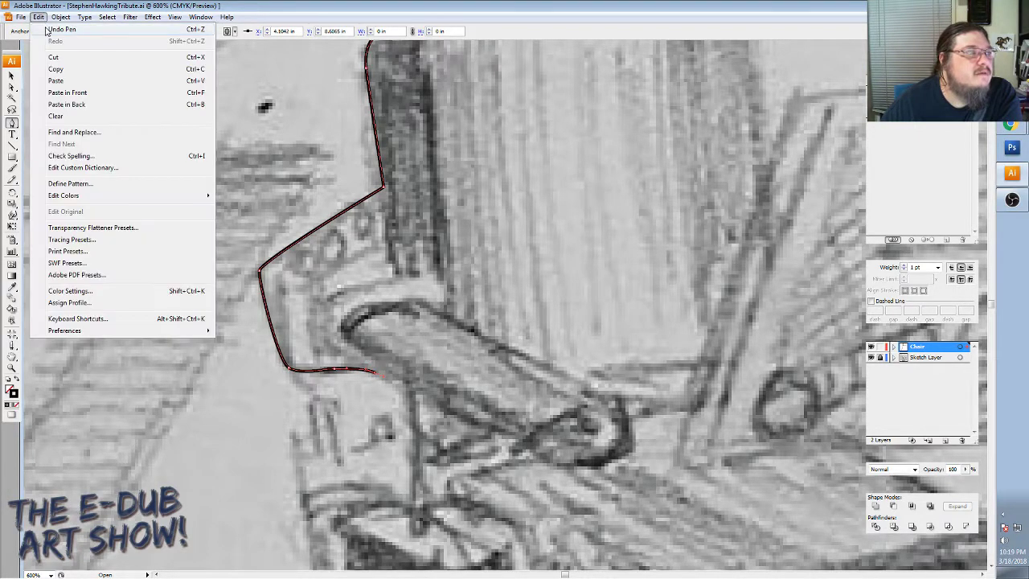
click(368, 370)
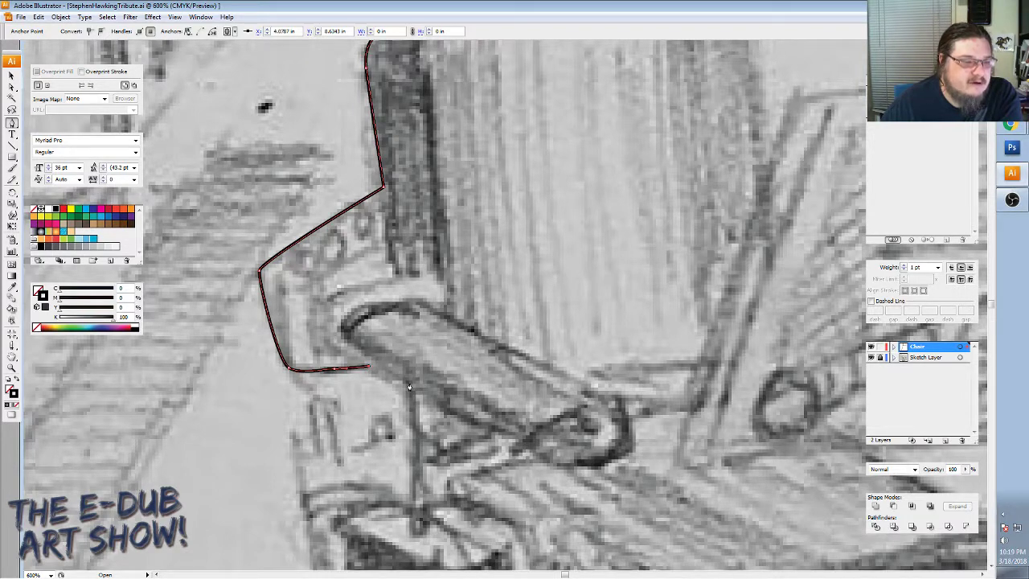
click(409, 385)
click(409, 437)
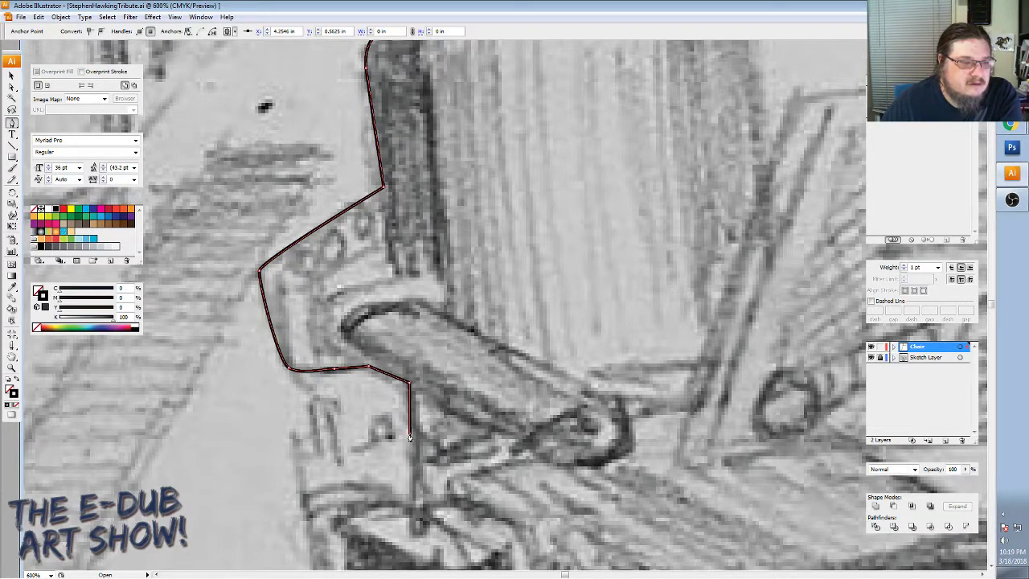
Trace the outline around the notch at the bottom and back up toward the bracket.
click(392, 435)
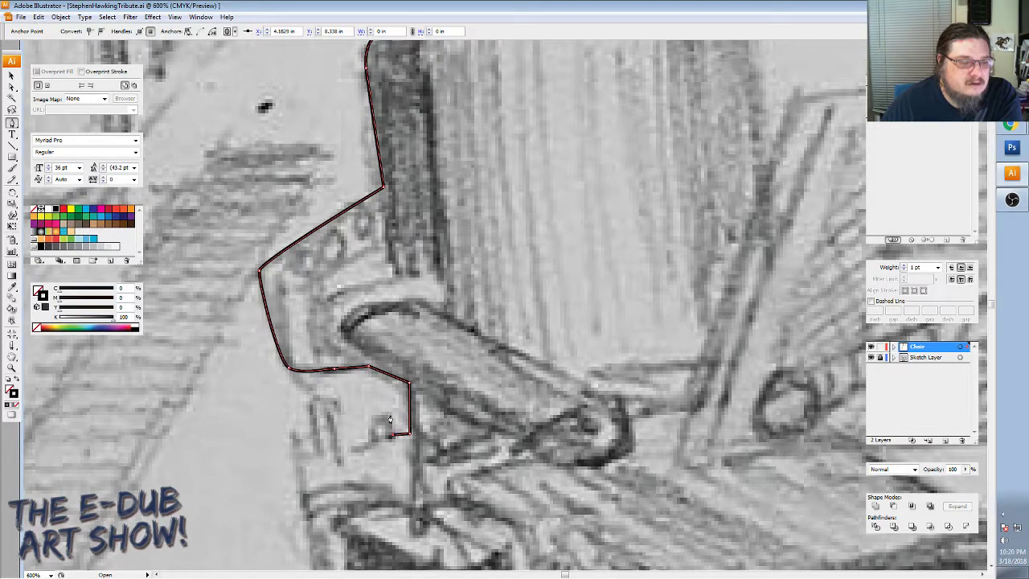
click(390, 415)
click(372, 414)
click(371, 441)
click(340, 452)
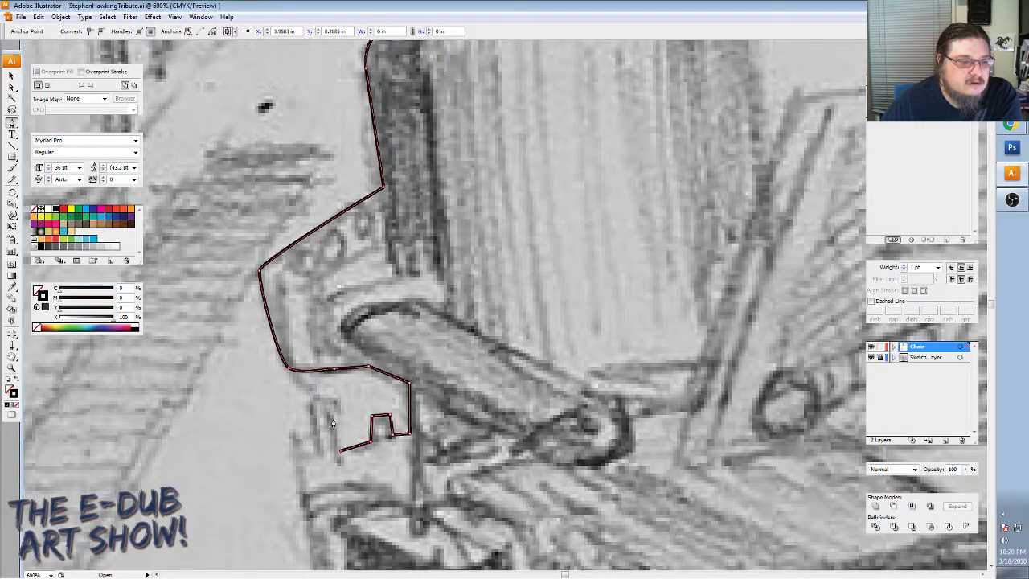
click(333, 416)
Add curved segments looping over the top of the bracket and downward.
drag(333, 414, 335, 400)
ctrl+click(314, 400)
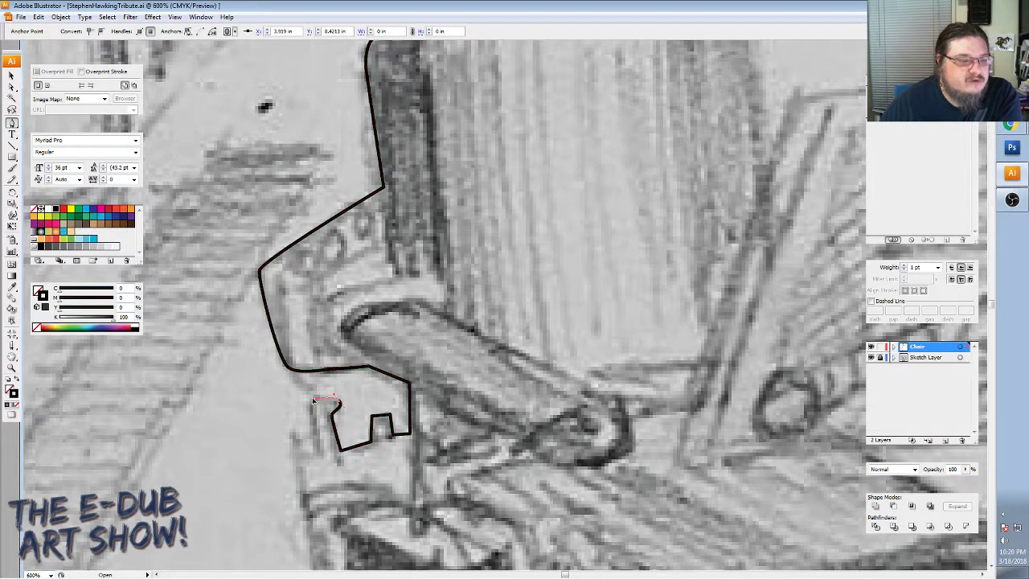
drag(307, 406, 312, 431)
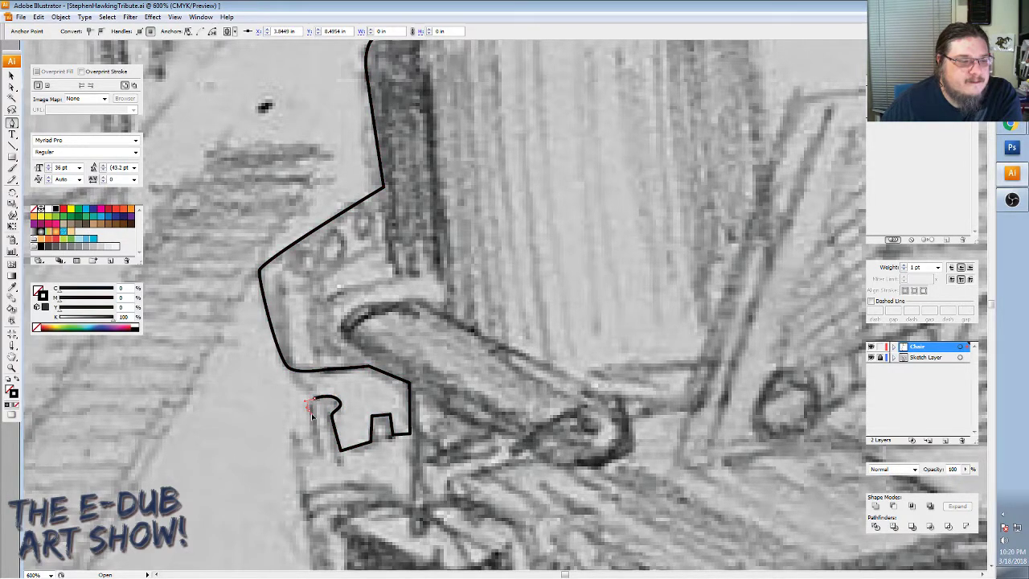
mouse_move(314, 427)
mouse_down()
mouse_move(319, 453)
mouse_move(300, 464)
mouse_up()
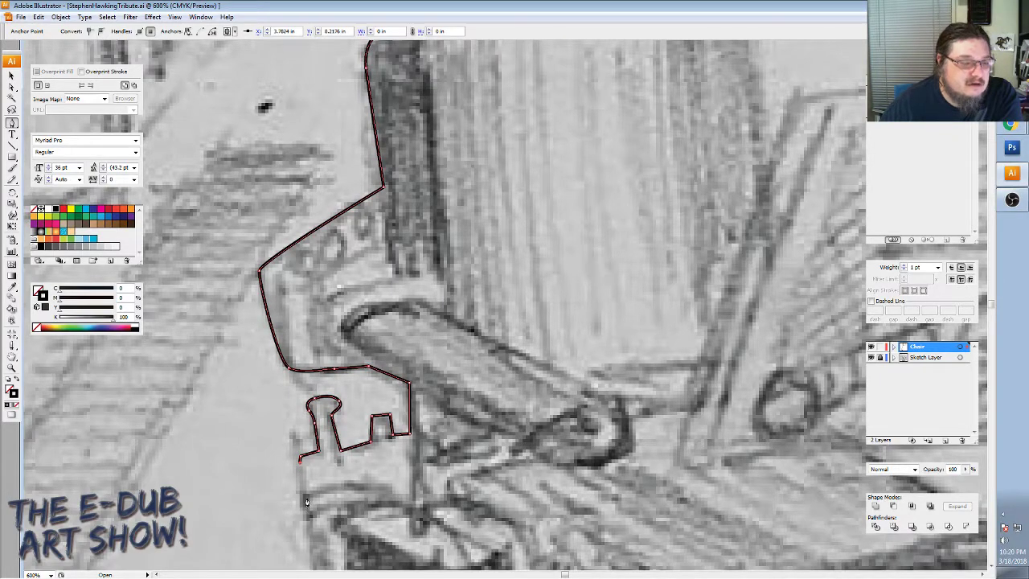
Carry the outline further down the sketch's left edge with a curve along it.
scroll(304, 488, down, 1)
scroll(304, 482, down, 2)
scroll(304, 467, down, 1)
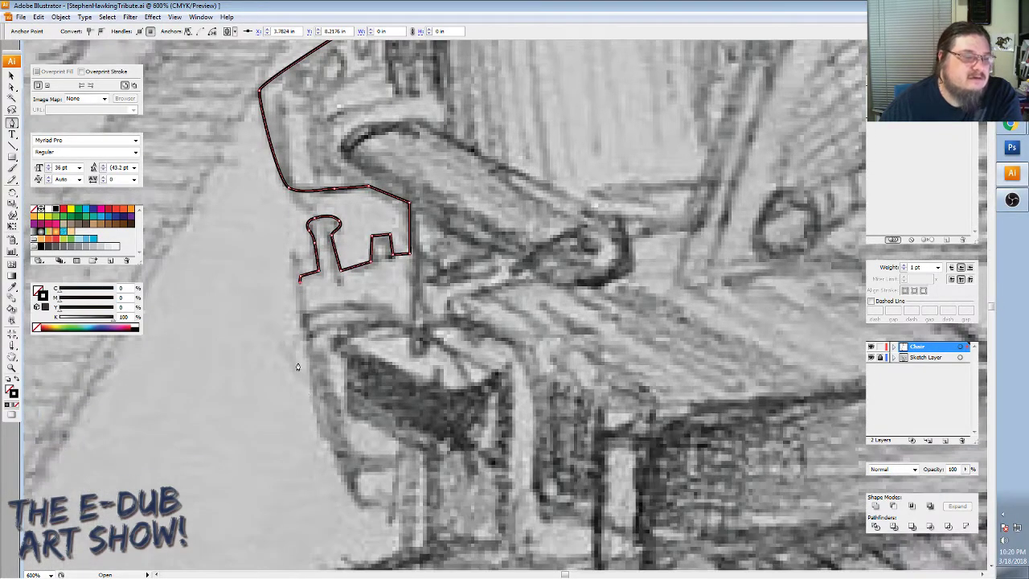
click(302, 316)
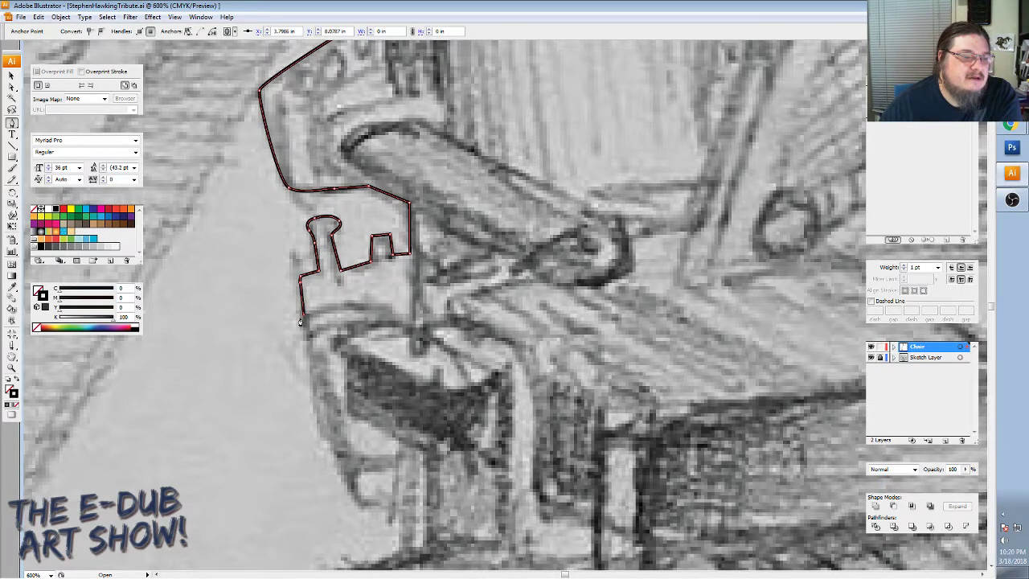
click(304, 339)
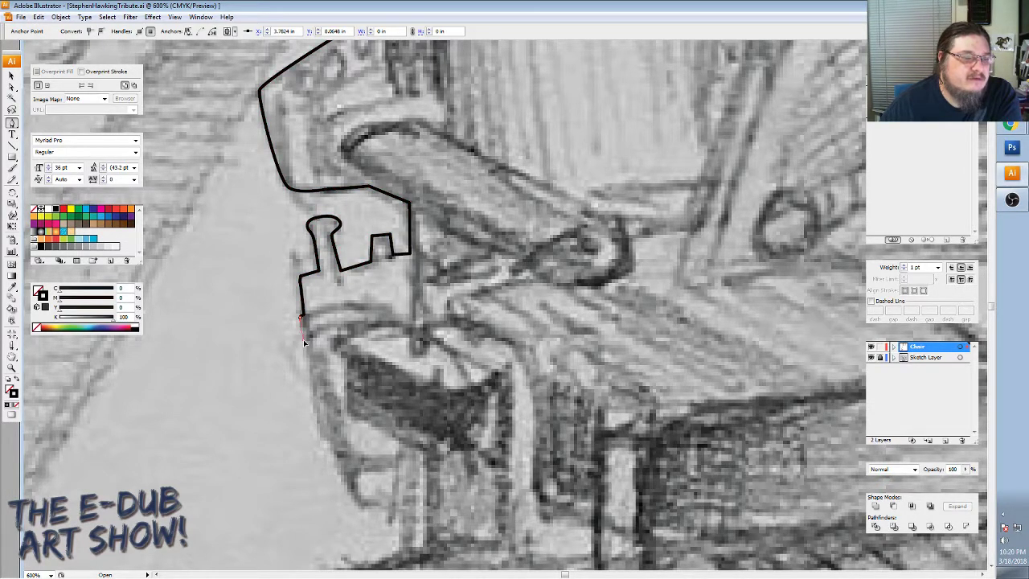
drag(305, 341, 311, 377)
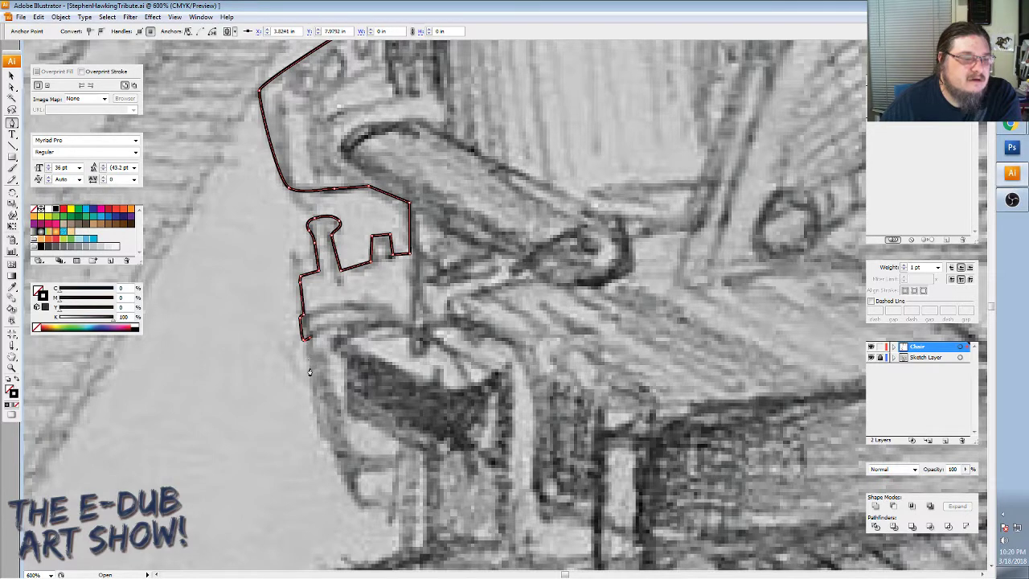
click(322, 436)
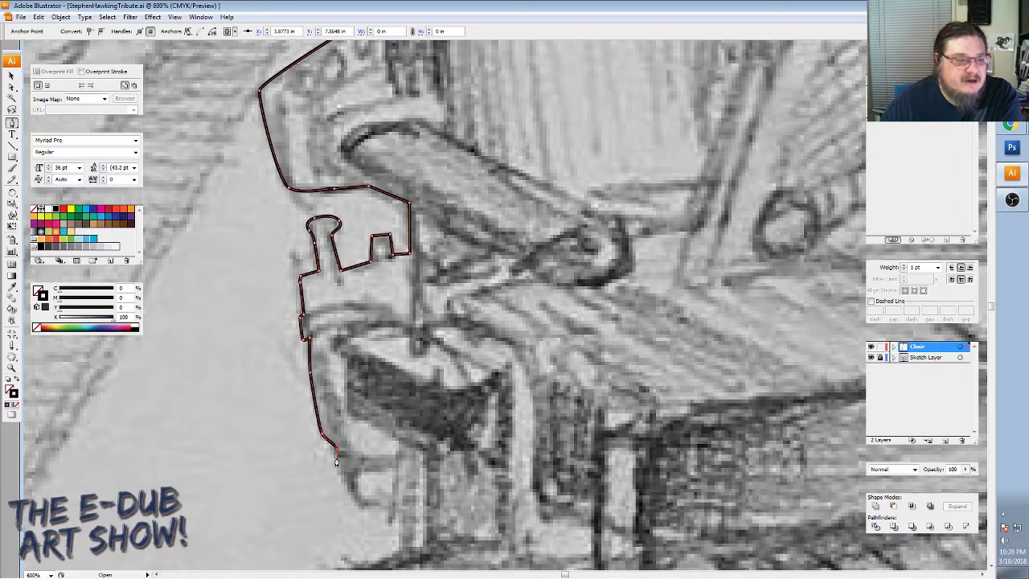
Trace the outline down along the seat's left edge and around its corner.
scroll(342, 452, down, 1)
scroll(346, 447, down, 3)
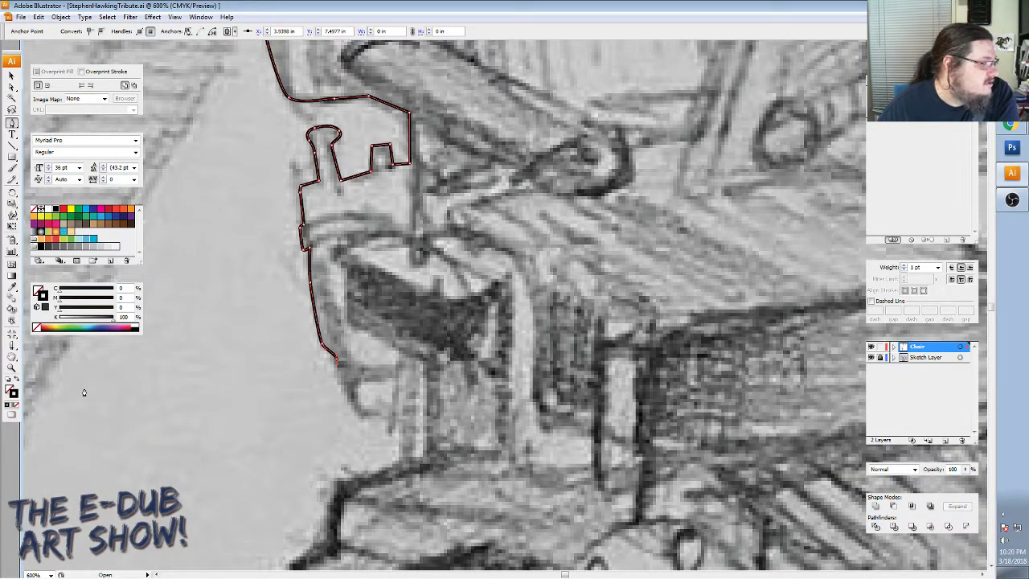
scroll(334, 464, down, 2)
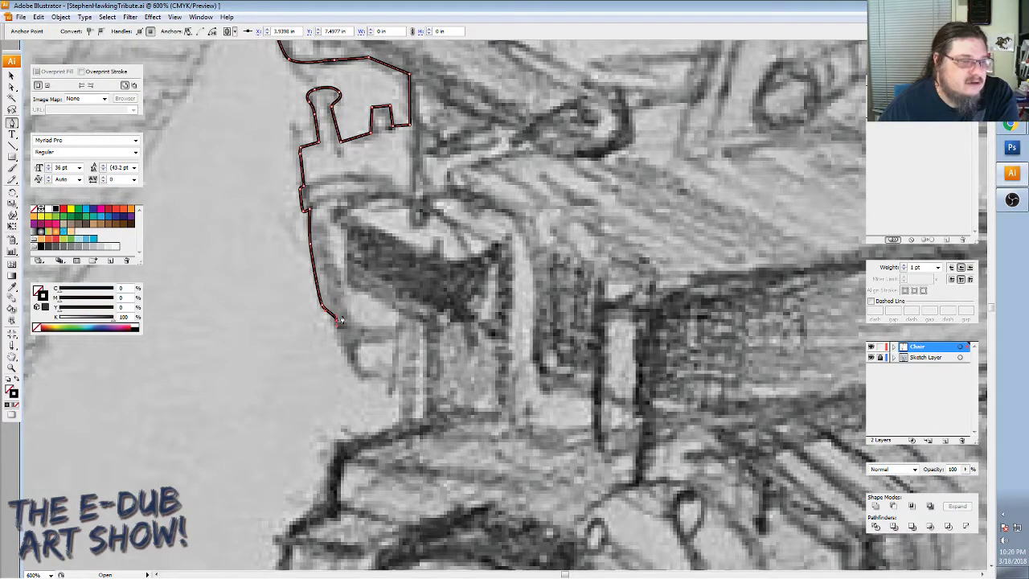
click(346, 352)
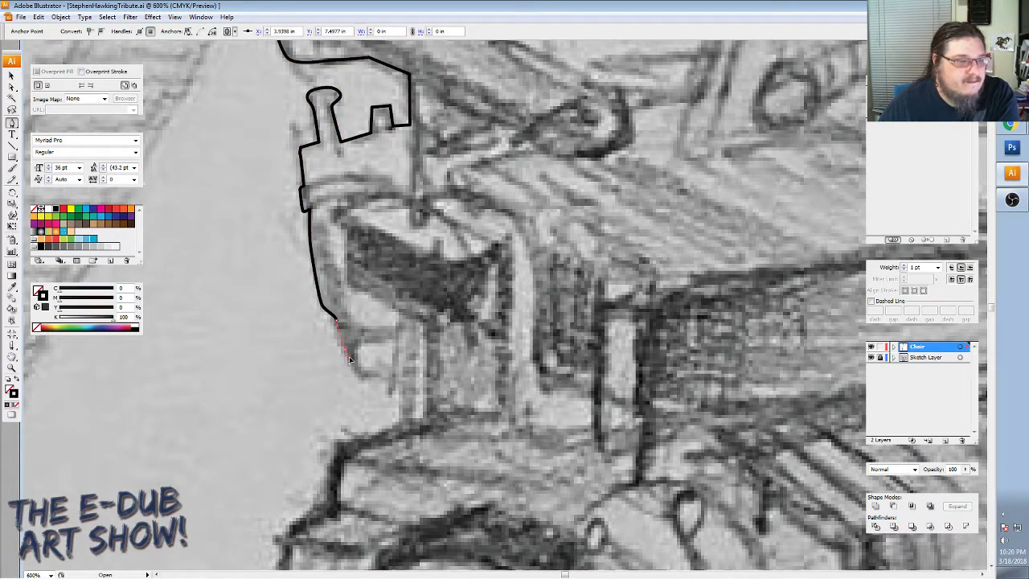
click(356, 374)
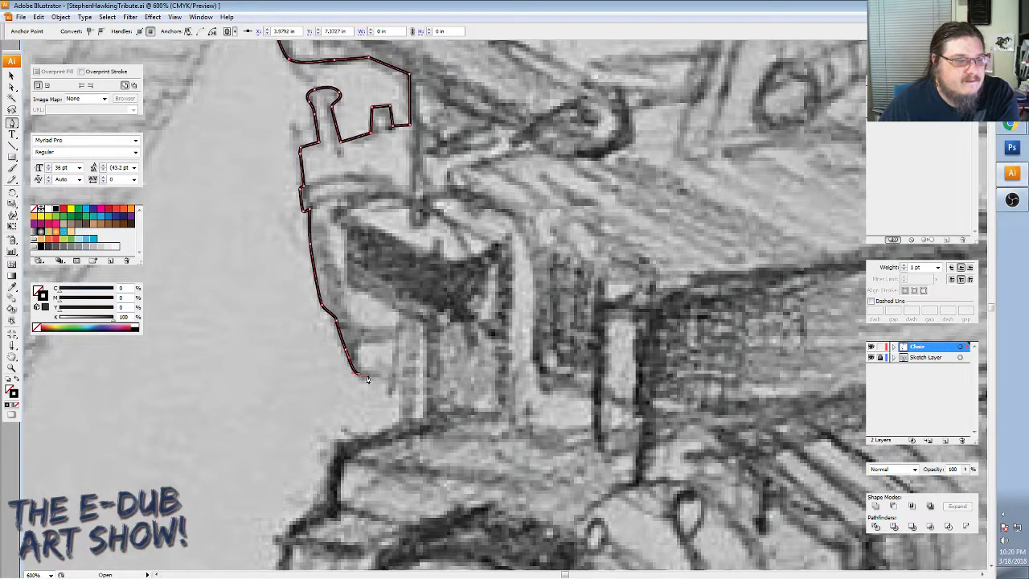
click(385, 376)
click(390, 388)
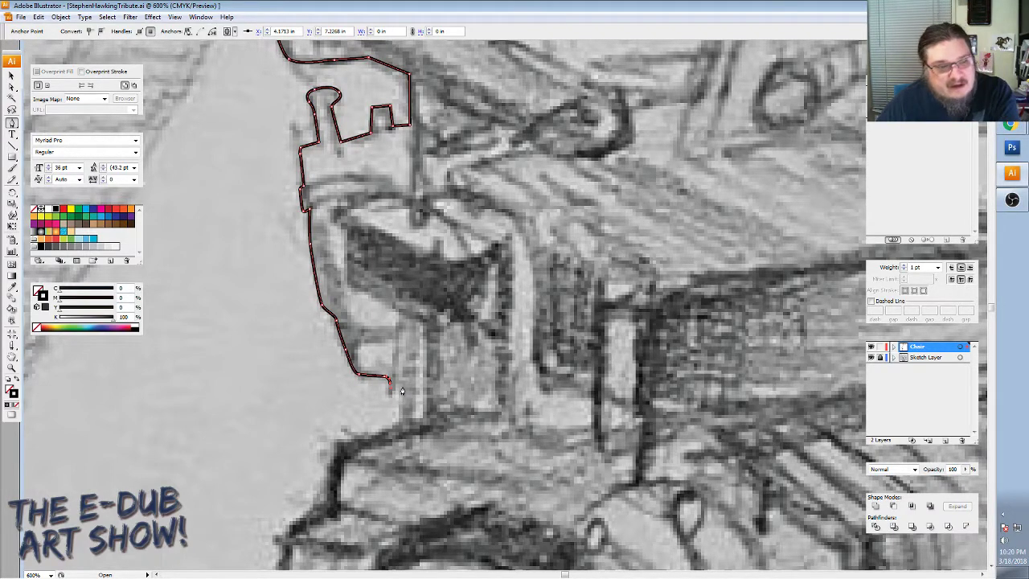
Curve the outline below the seat and angle it down-left toward the frame.
ctrl+click(396, 393)
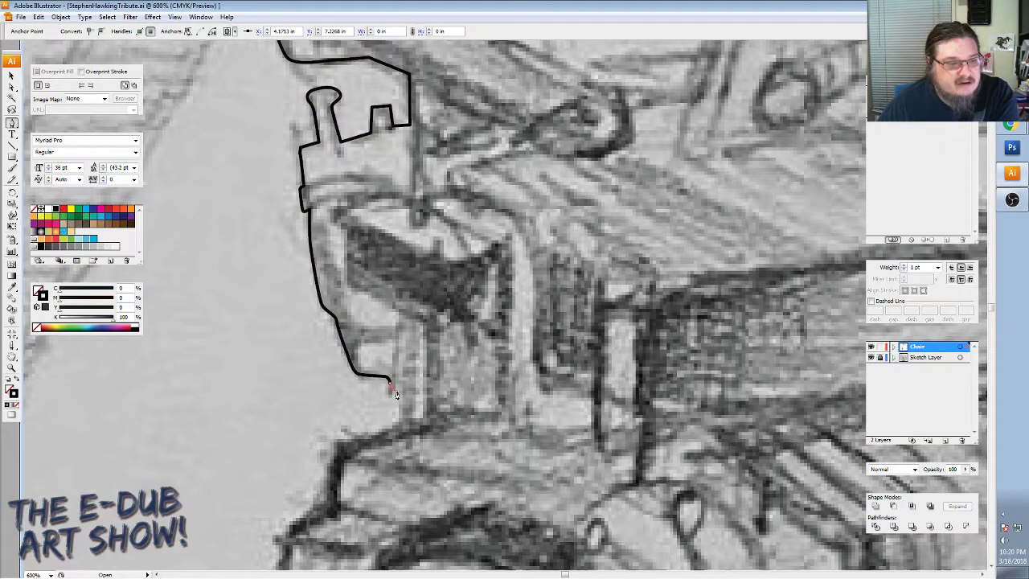
drag(394, 391, 397, 411)
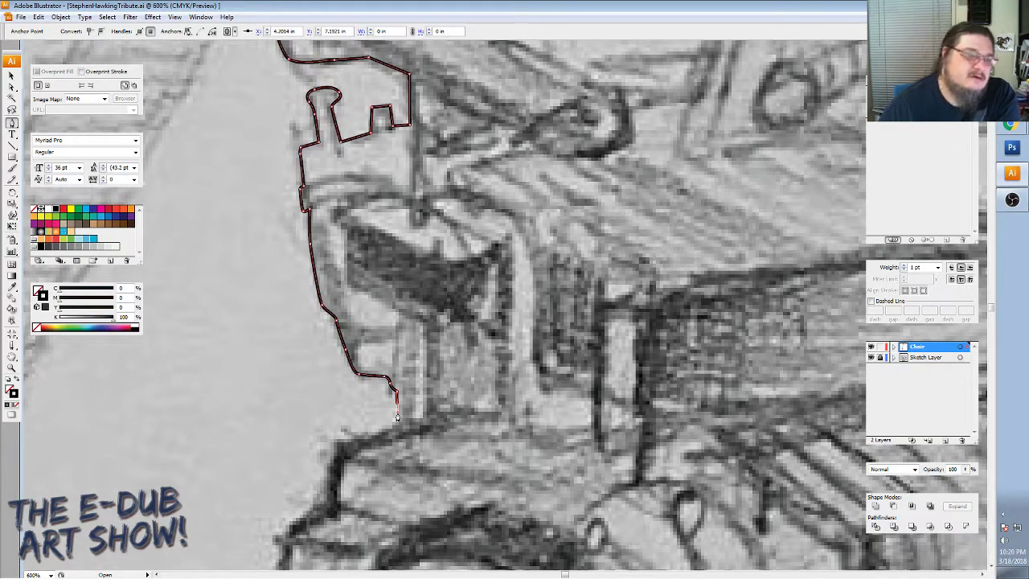
click(396, 426)
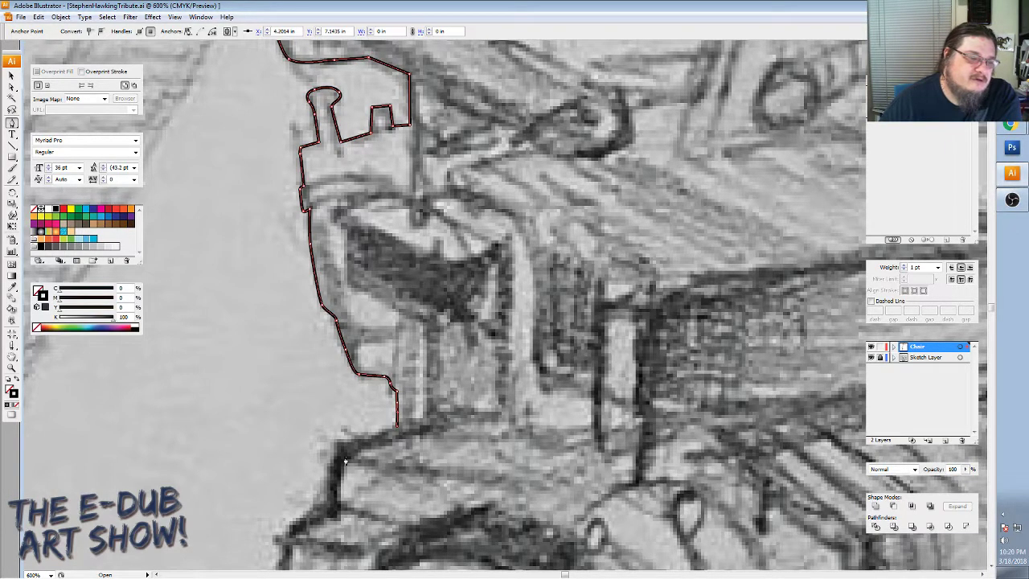
click(336, 471)
scroll(336, 450, down, 1)
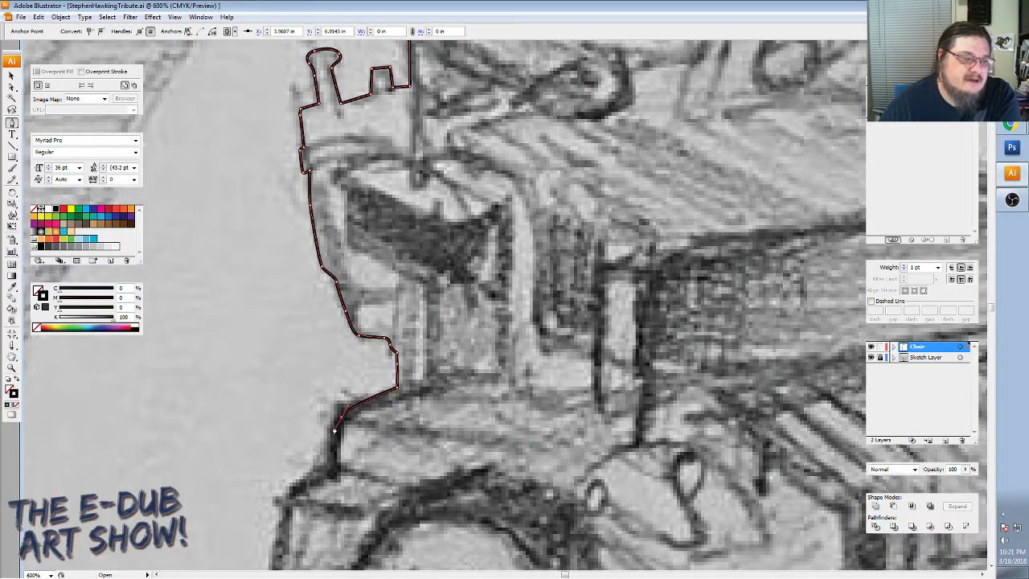
scroll(335, 426, down, 2)
Undo the misplaced segment and redraw the outline down the frame, curving around its corner.
click(38, 17)
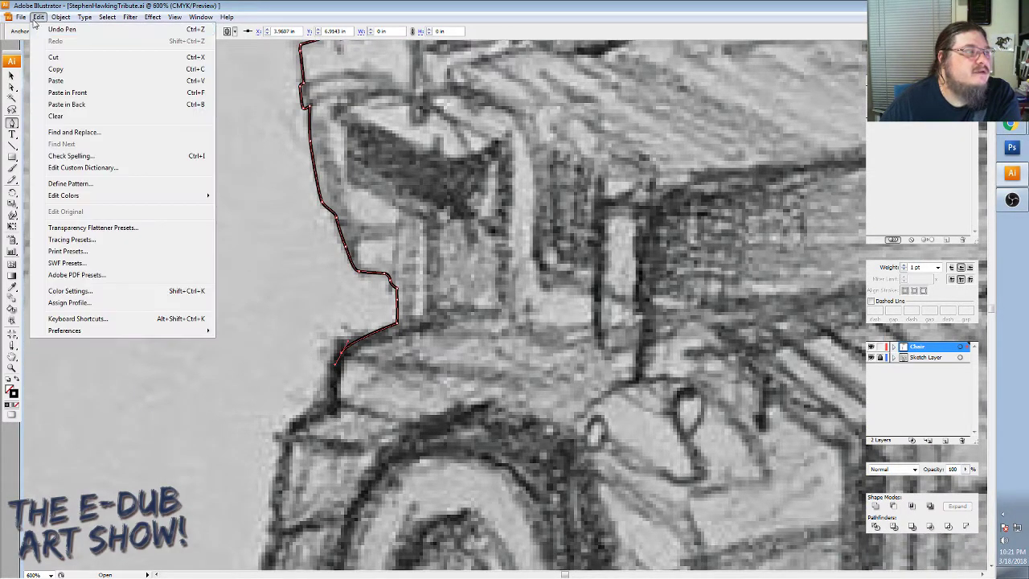
click(42, 27)
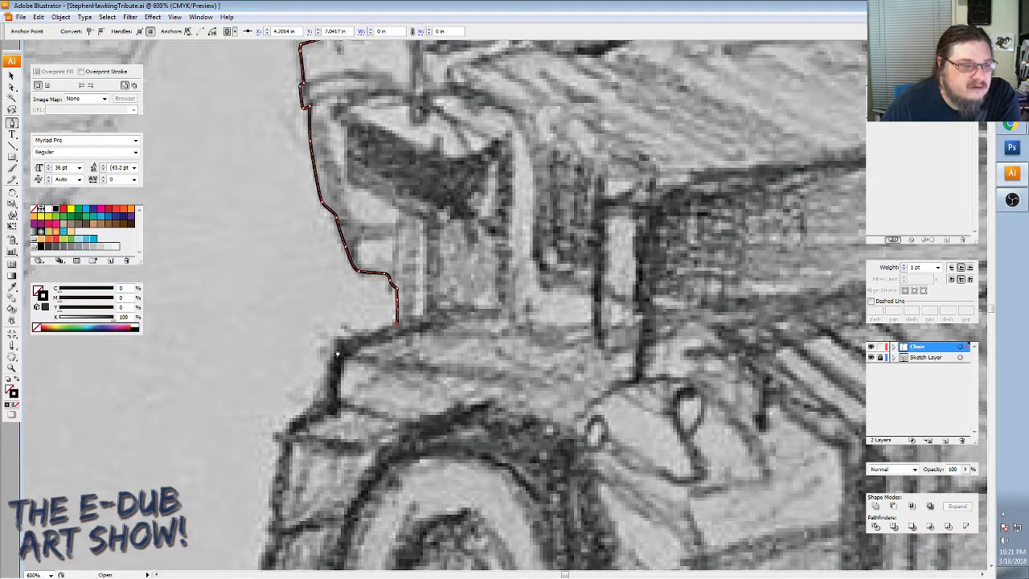
click(339, 348)
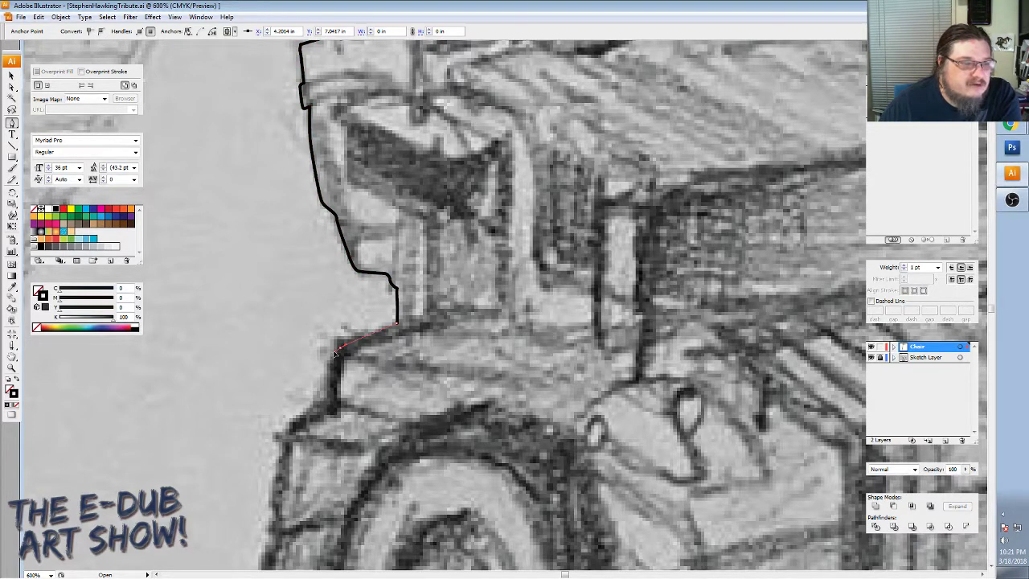
click(332, 370)
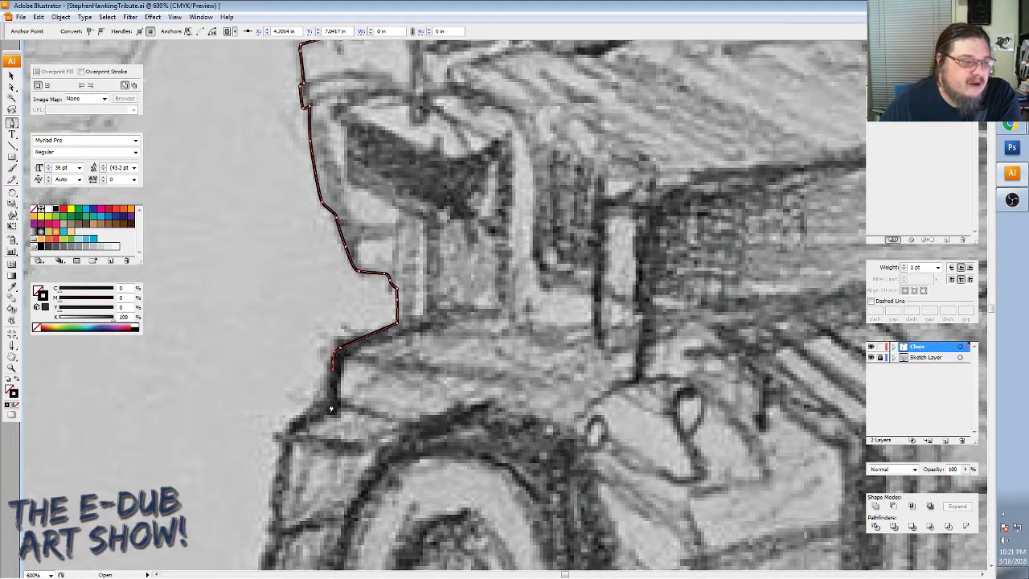
click(329, 404)
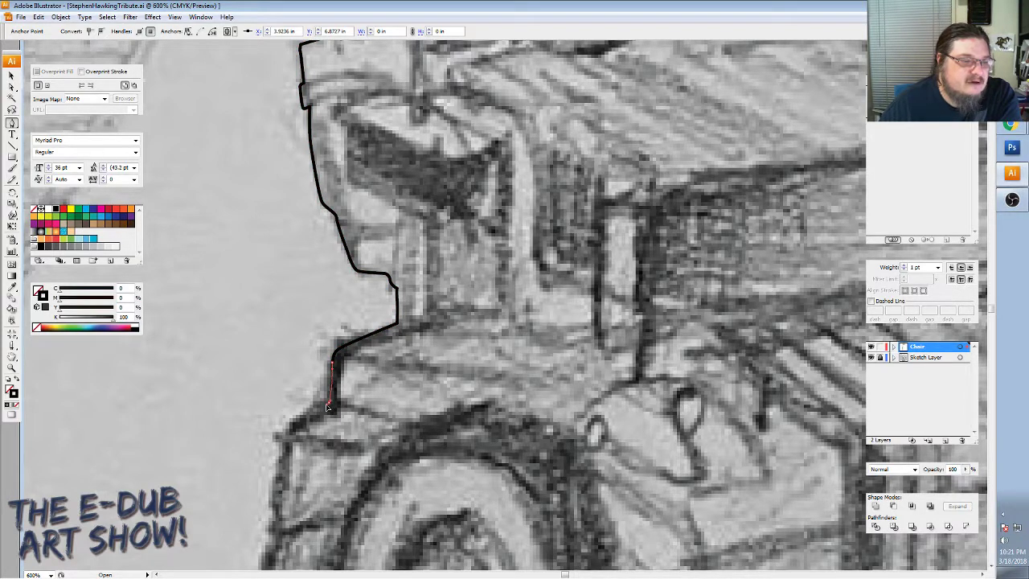
mouse_move(327, 410)
mouse_down()
mouse_move(288, 425)
mouse_move(283, 444)
mouse_up()
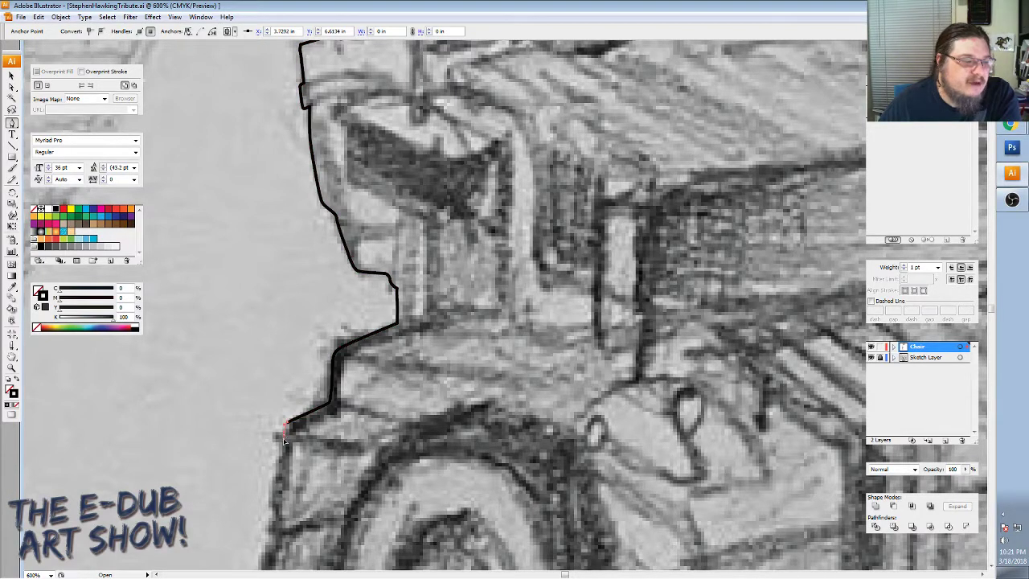
Extend the outline down the front frame edge beside the large wheel.
scroll(283, 445, down, 3)
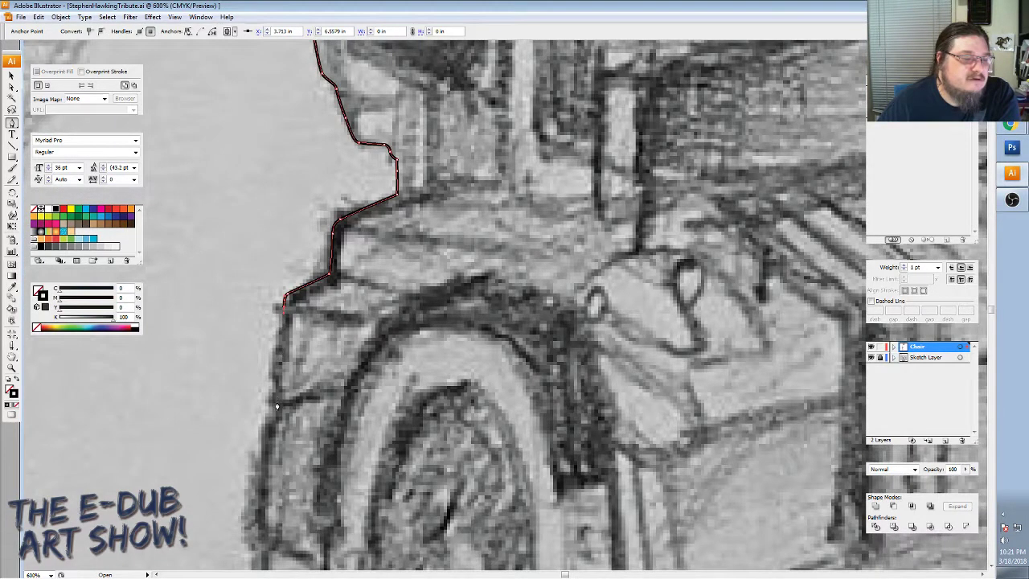
click(275, 411)
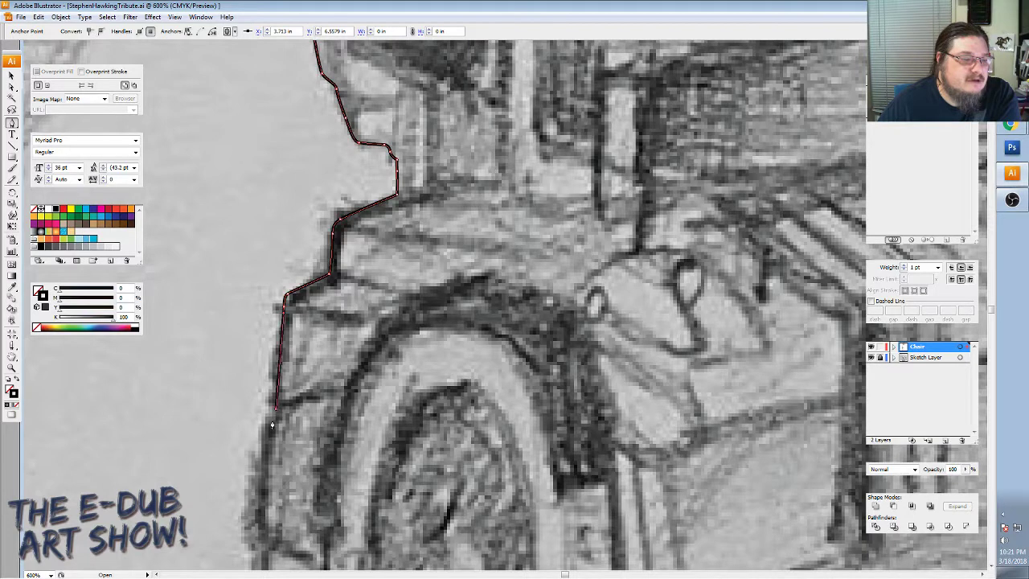
ctrl+click(262, 433)
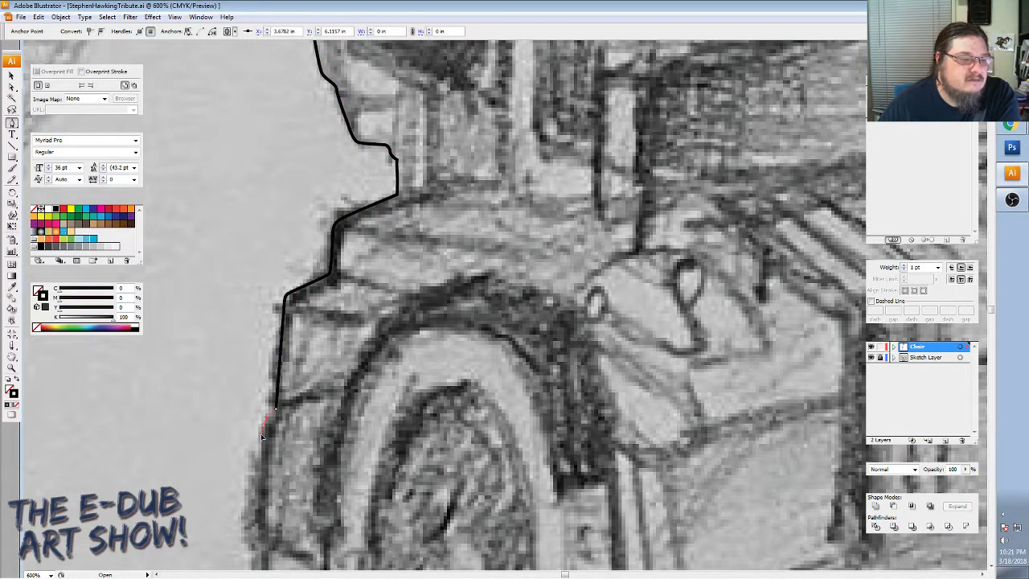
click(256, 530)
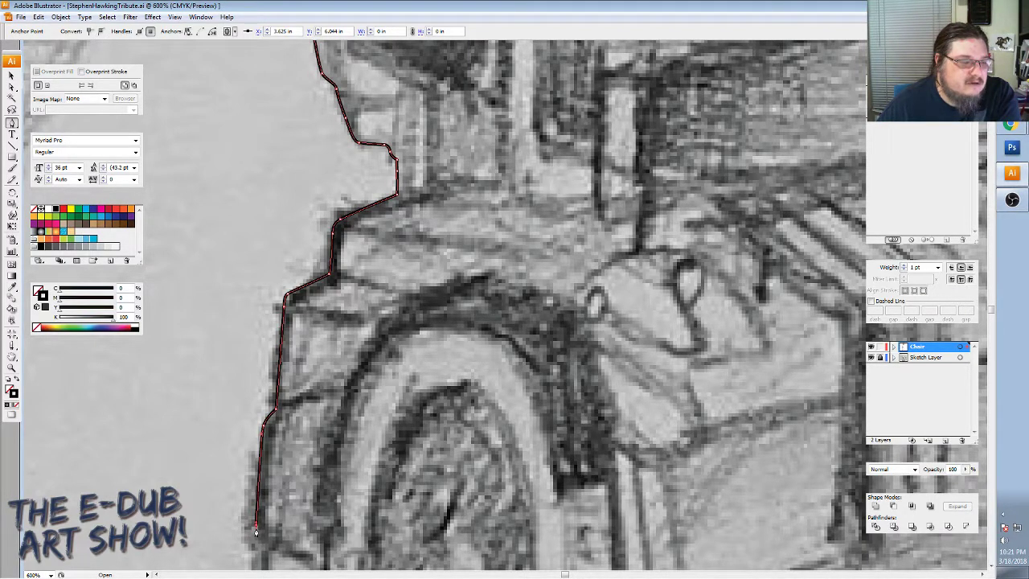
scroll(256, 530, down, 3)
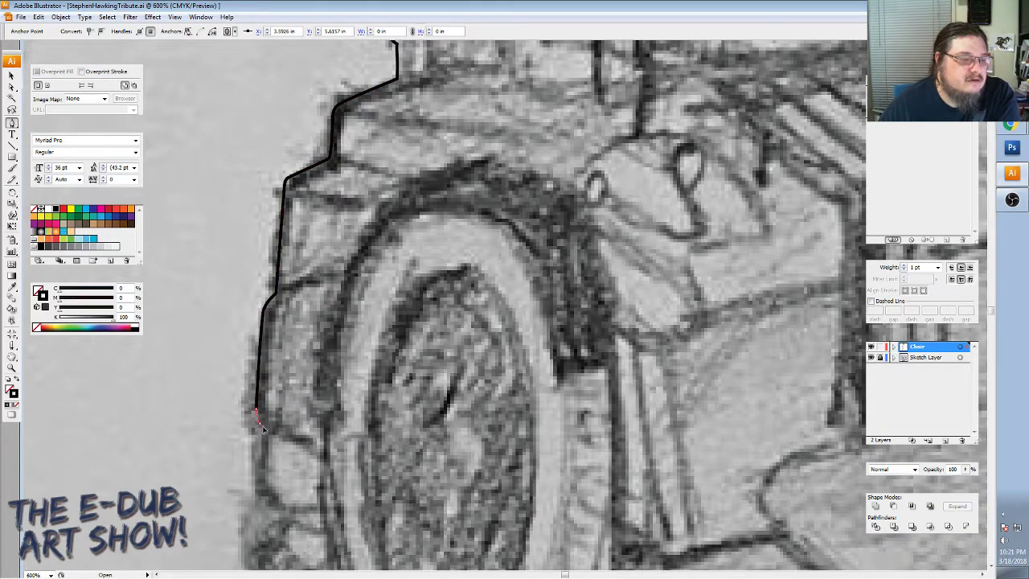
scroll(257, 426, down, 1)
scroll(270, 383, down, 1)
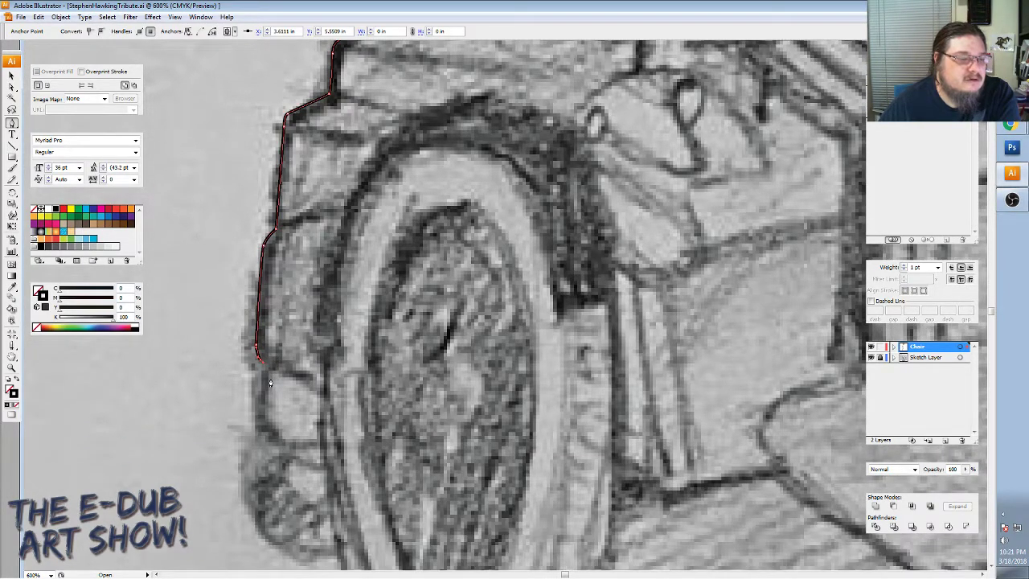
Curve the outline around the bump and down beside the wheel.
scroll(270, 383, down, 1)
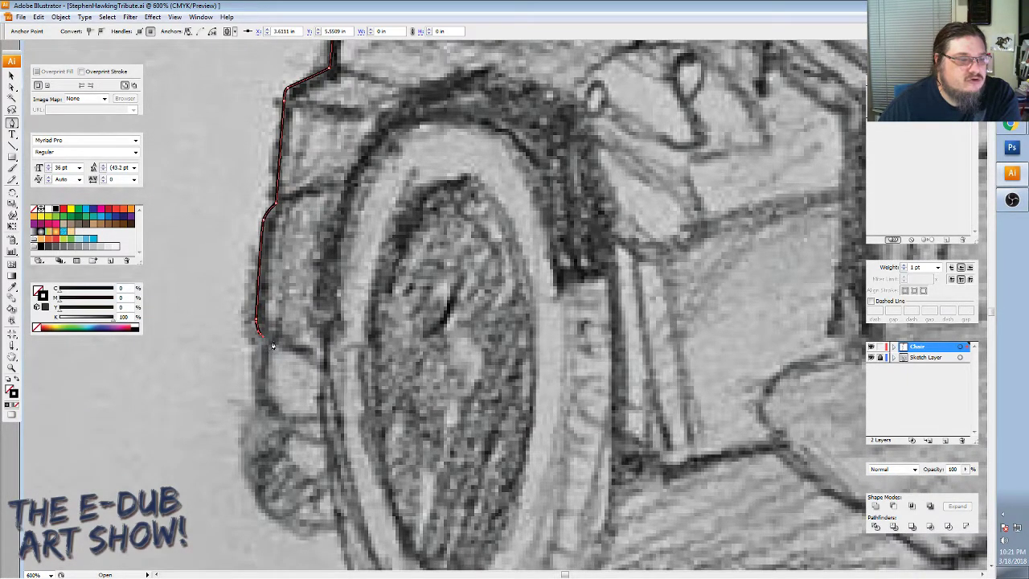
drag(273, 342, 267, 354)
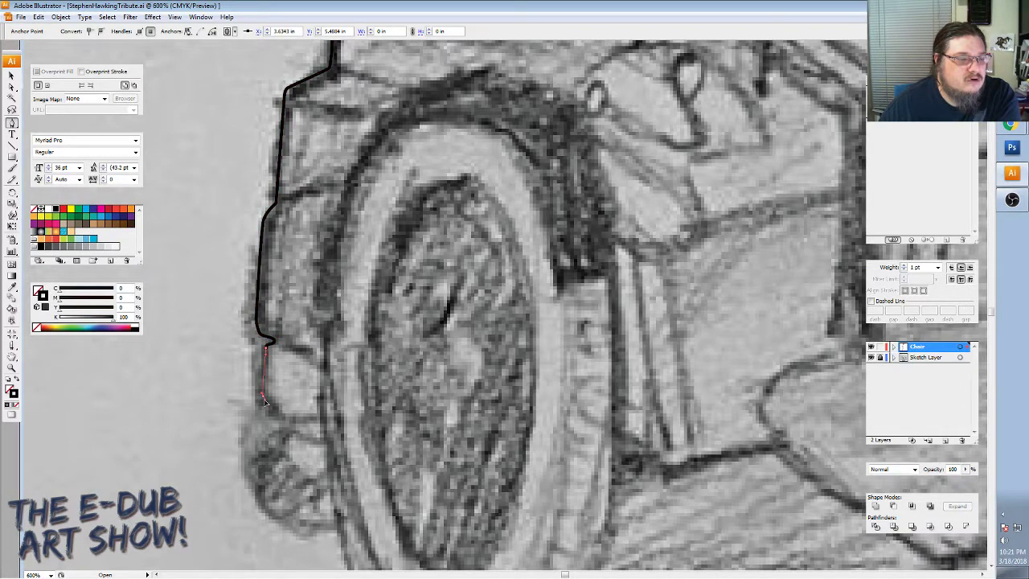
mouse_move(263, 396)
mouse_down()
mouse_move(286, 426)
mouse_move(280, 339)
mouse_up()
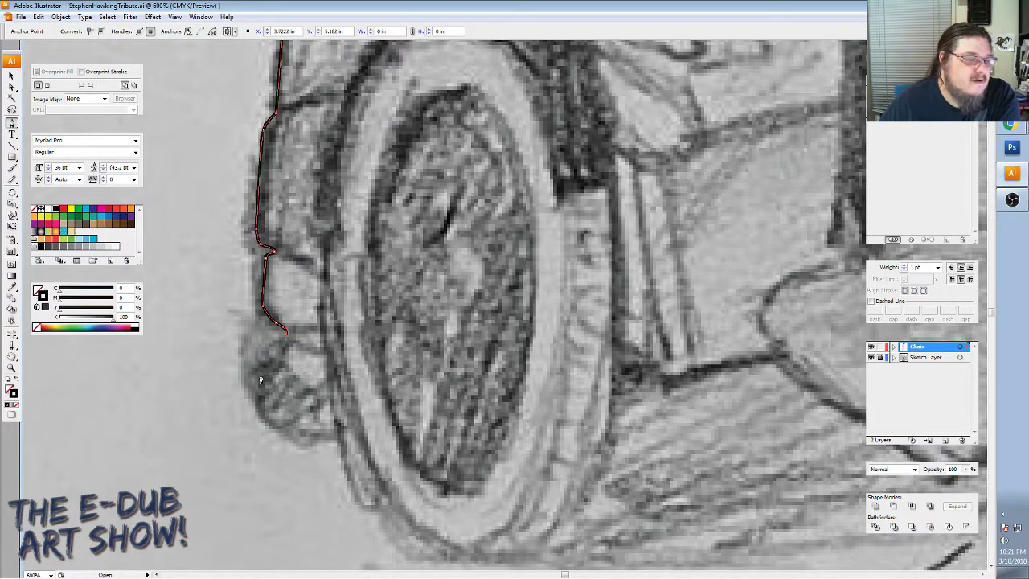
mouse_move(260, 362)
mouse_down()
mouse_move(261, 394)
mouse_move(286, 434)
mouse_move(318, 440)
mouse_up()
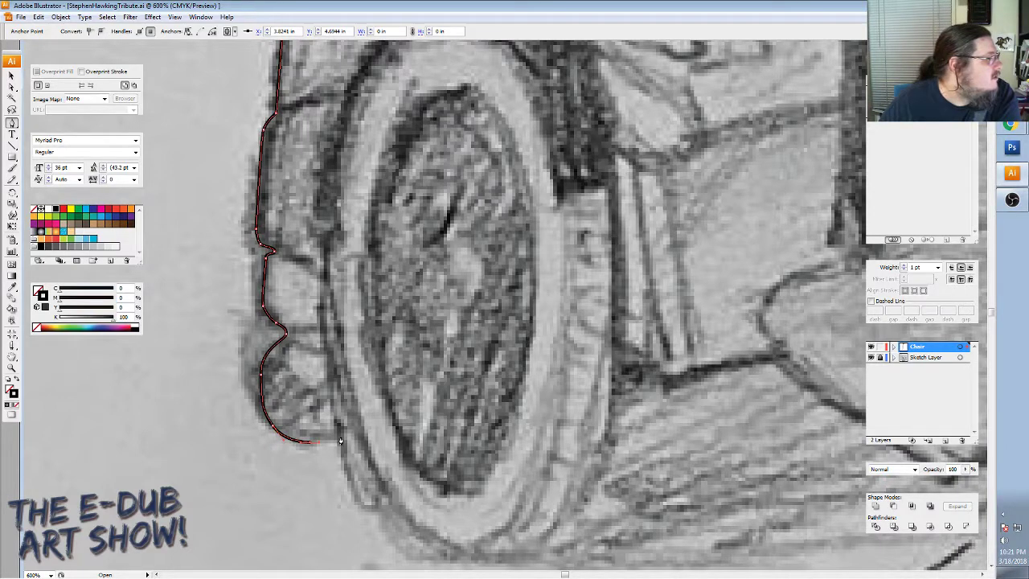
Trace the outline along the bottom edge and under the wheel's flat bottom.
scroll(340, 440, down, 1)
scroll(340, 441, down, 1)
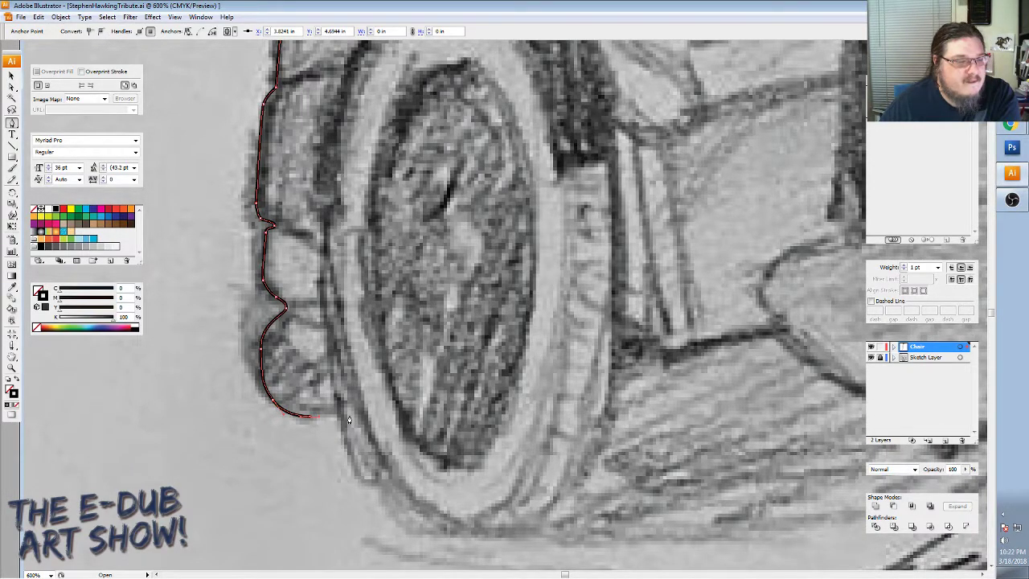
click(349, 418)
scroll(368, 452, down, 1)
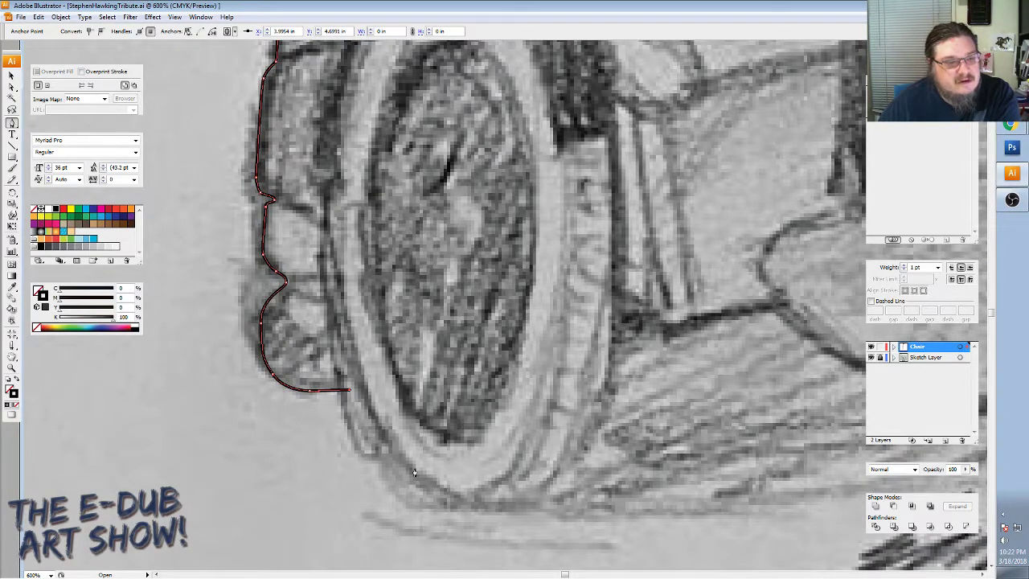
drag(378, 433, 381, 439)
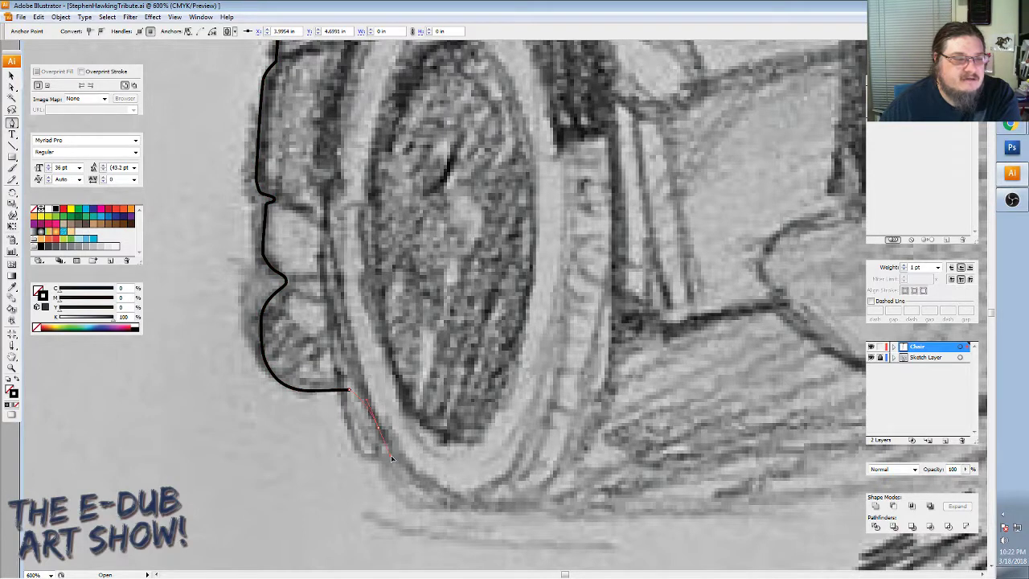
drag(442, 487, 455, 493)
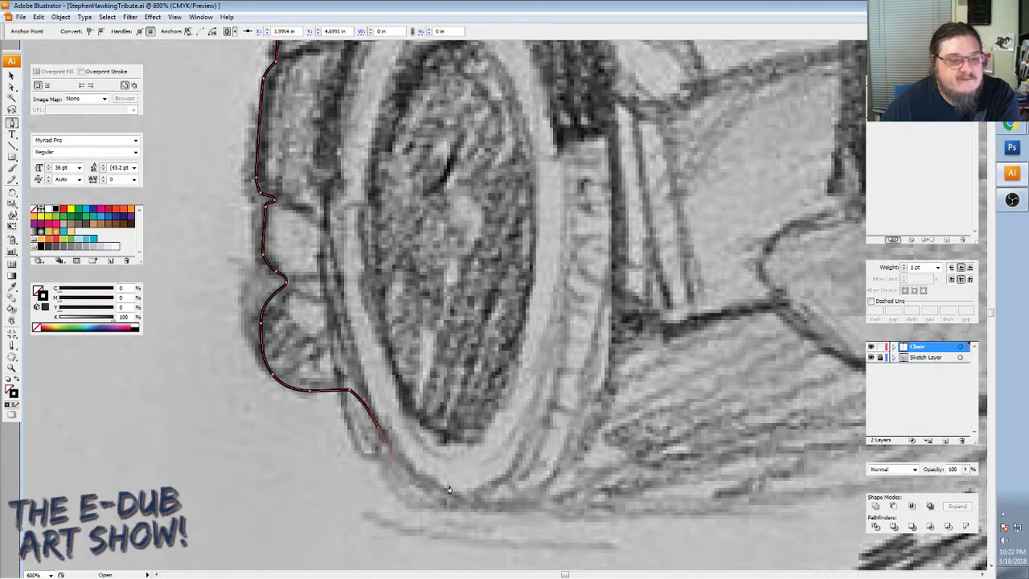
click(475, 499)
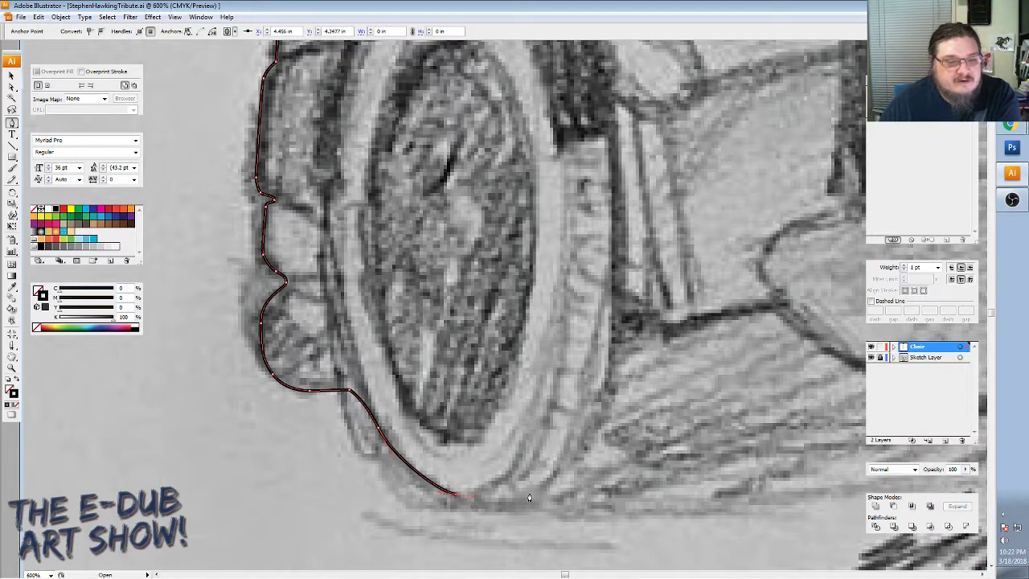
click(529, 497)
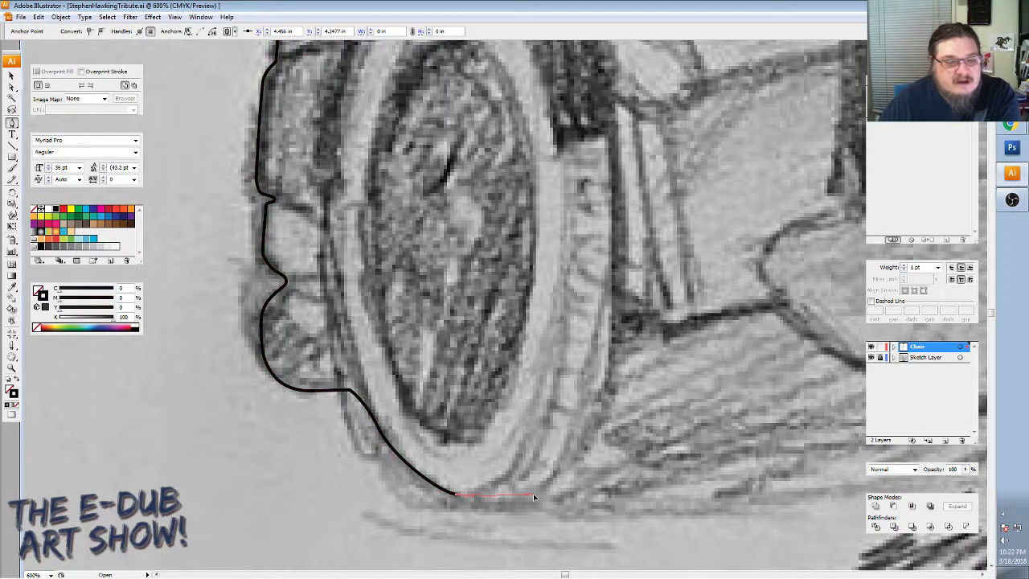
click(533, 496)
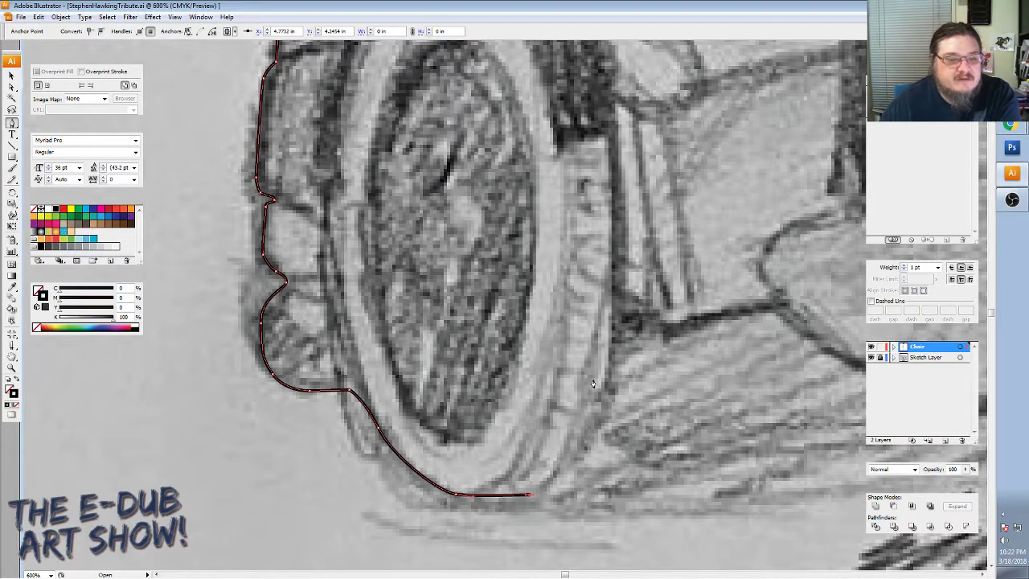
Curve the outline up the wheel's right side, then undo the misplaced segment.
click(602, 338)
drag(605, 328, 593, 350)
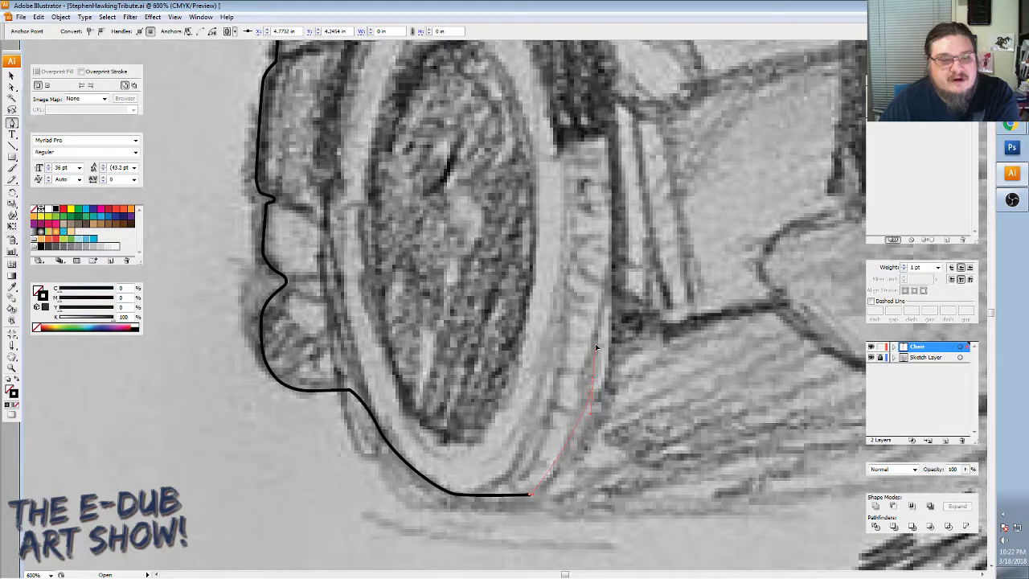
drag(597, 347, 598, 345)
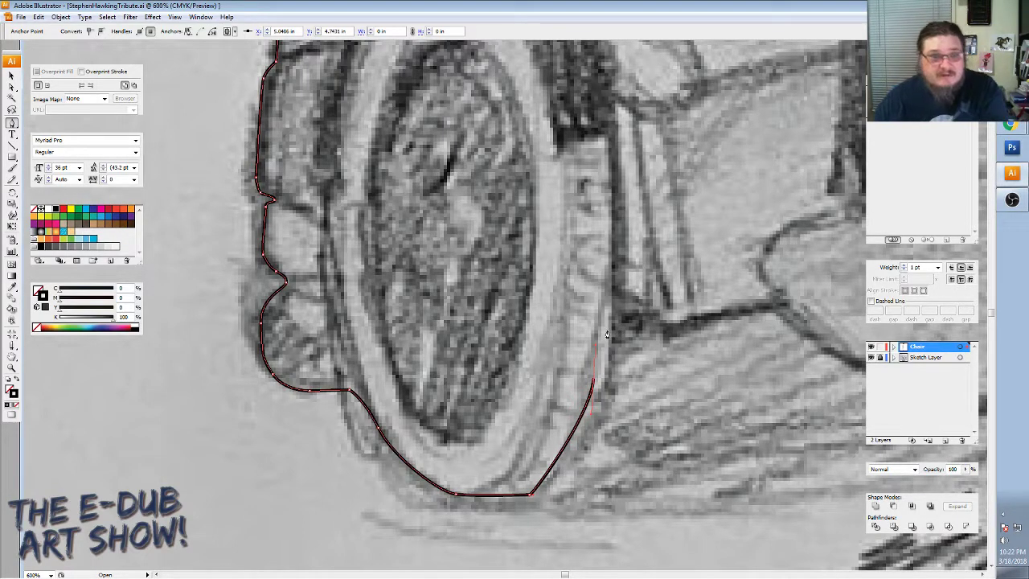
click(609, 333)
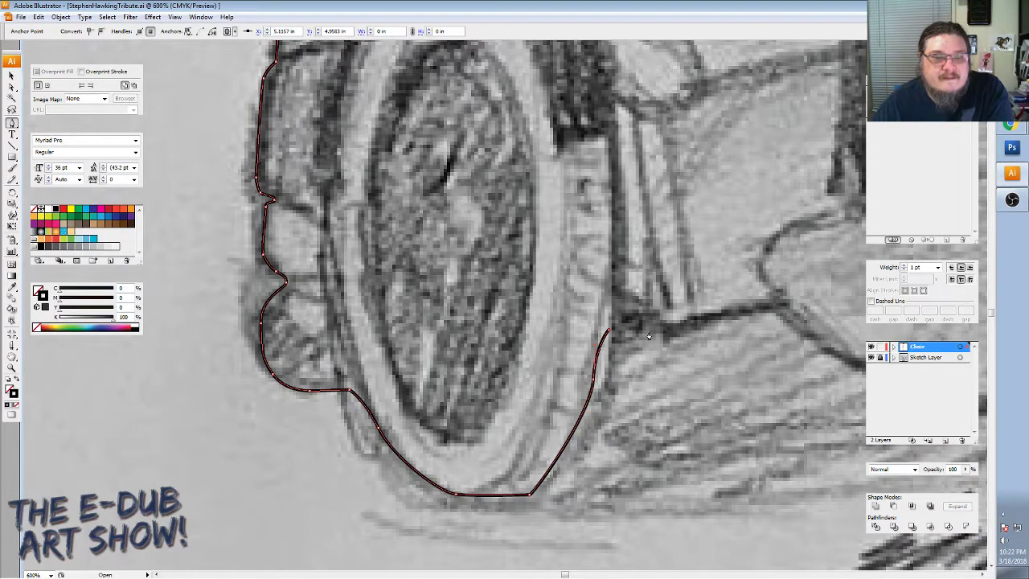
click(37, 17)
click(61, 29)
click(38, 17)
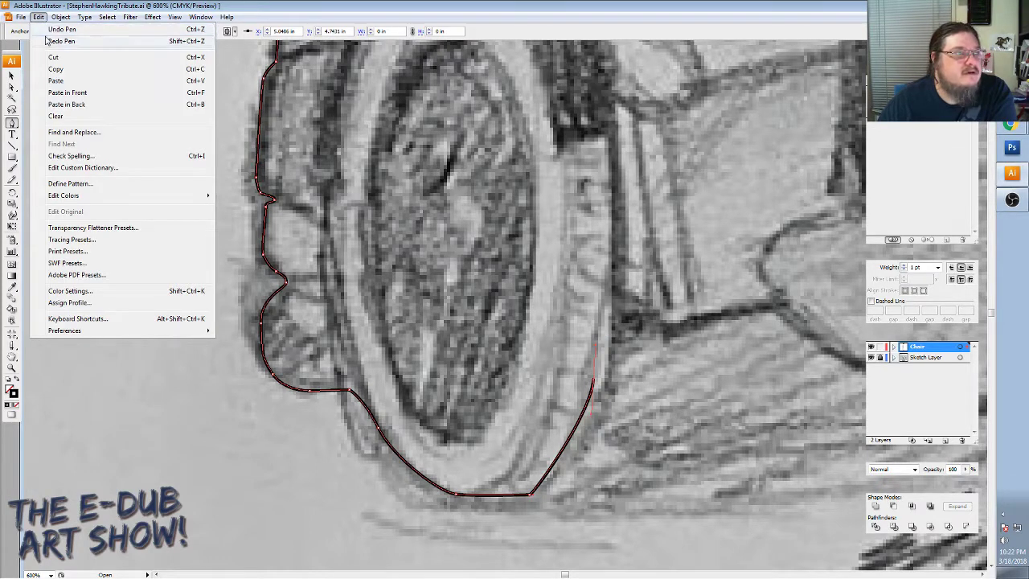
Redo the outline straight up the wheel's right edge after removing the bad segment.
click(61, 29)
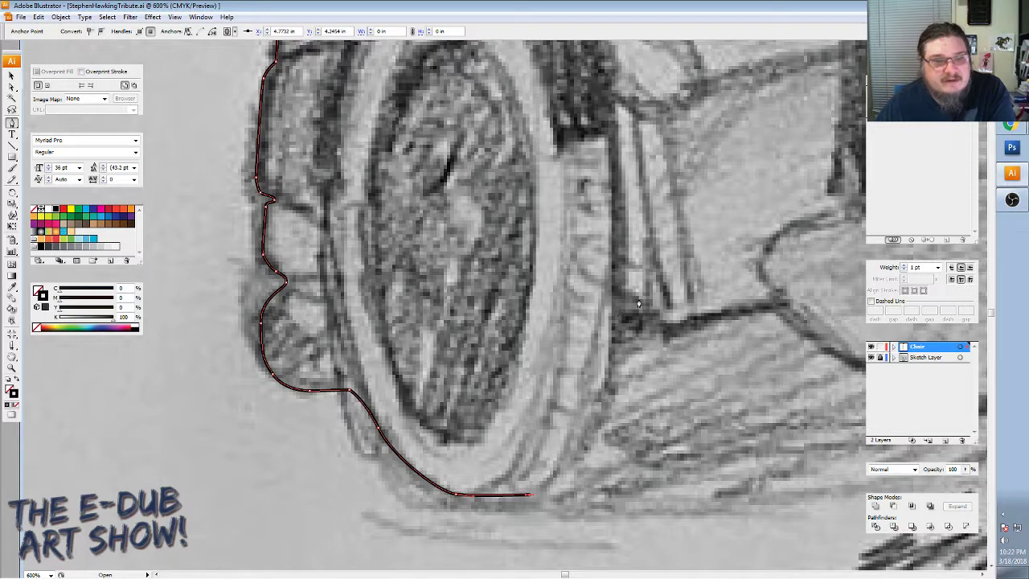
drag(607, 379, 610, 368)
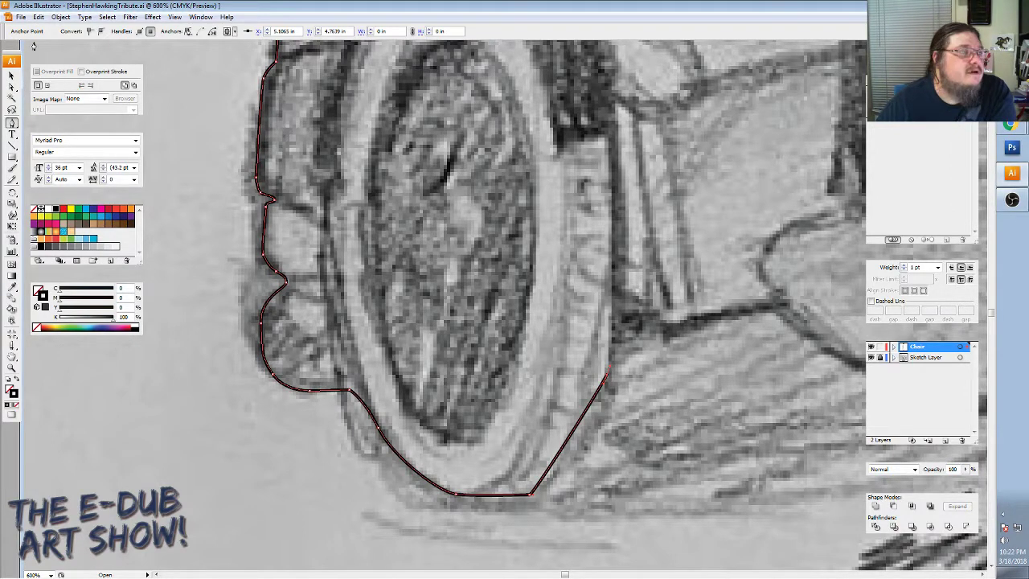
click(38, 16)
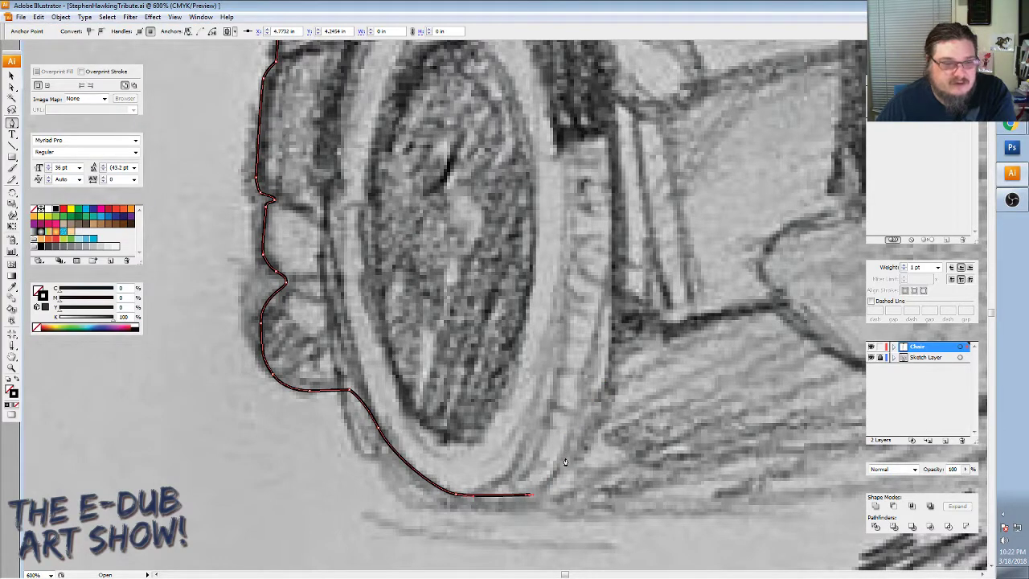
click(567, 458)
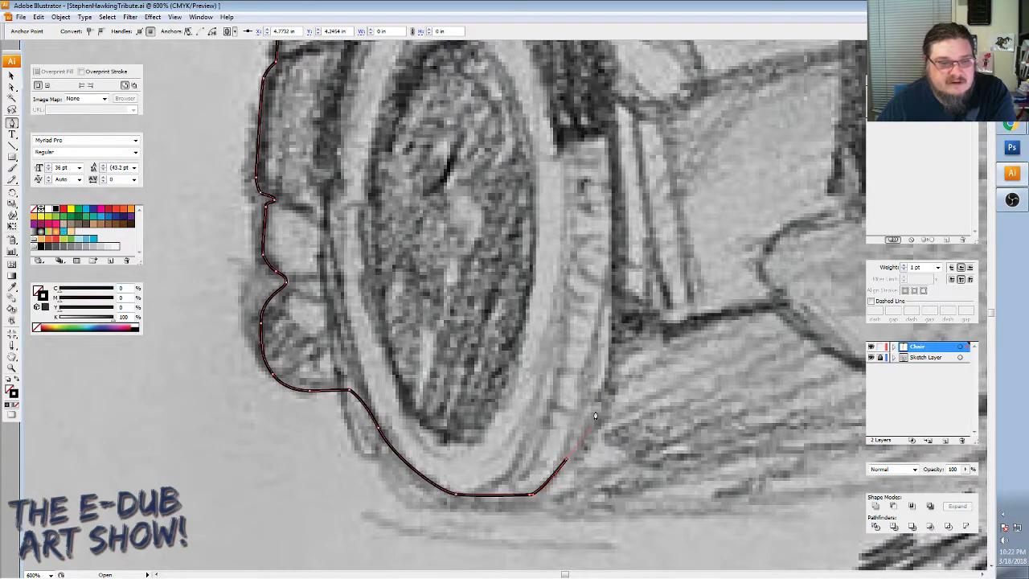
click(608, 361)
click(610, 288)
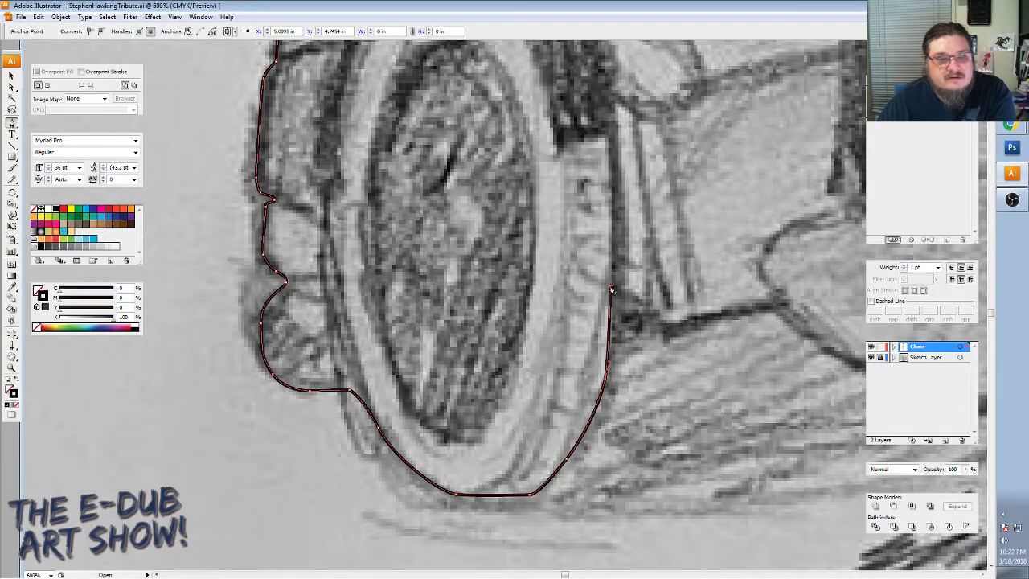
Angle the outline over and along the footrest bar, bringing the footrest into view.
click(663, 322)
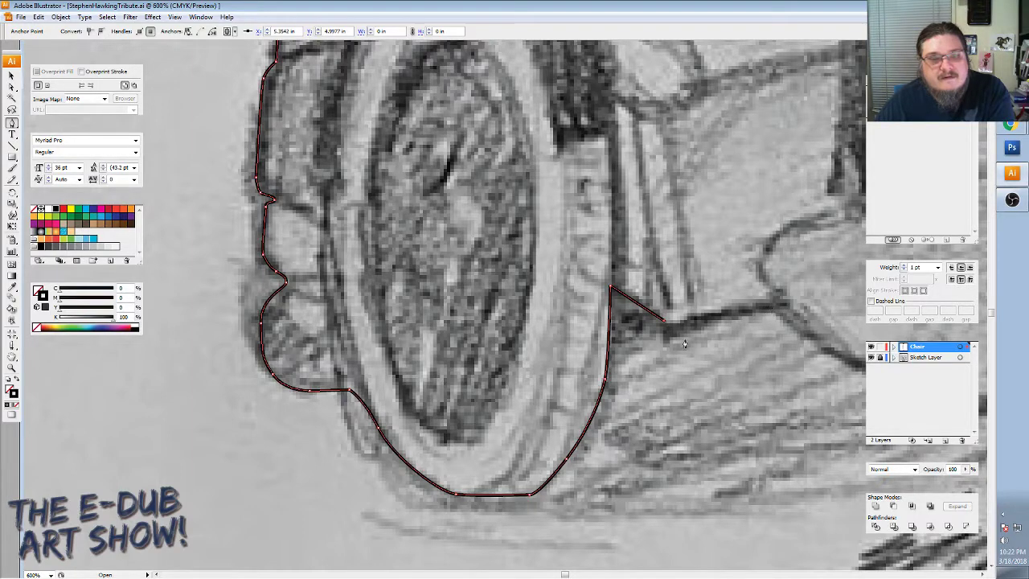
drag(667, 322, 689, 326)
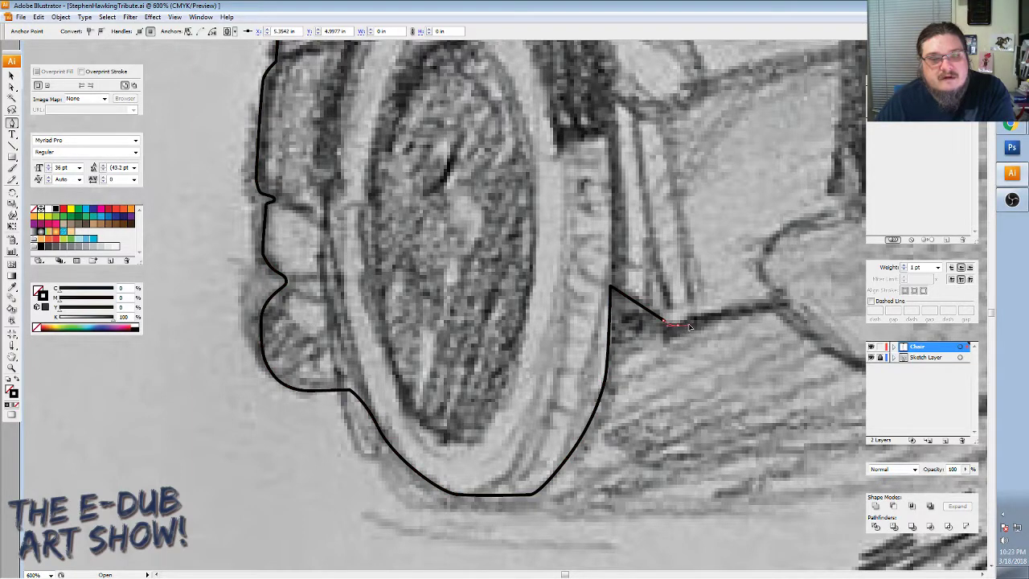
click(771, 304)
scroll(792, 347, down, 1)
scroll(792, 347, down, 1)
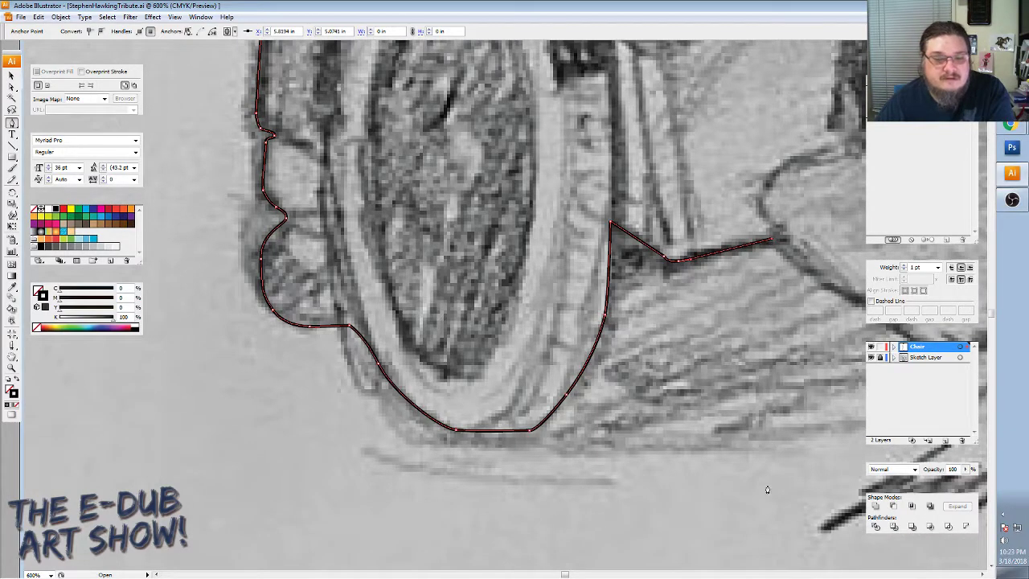
click(983, 574)
click(982, 574)
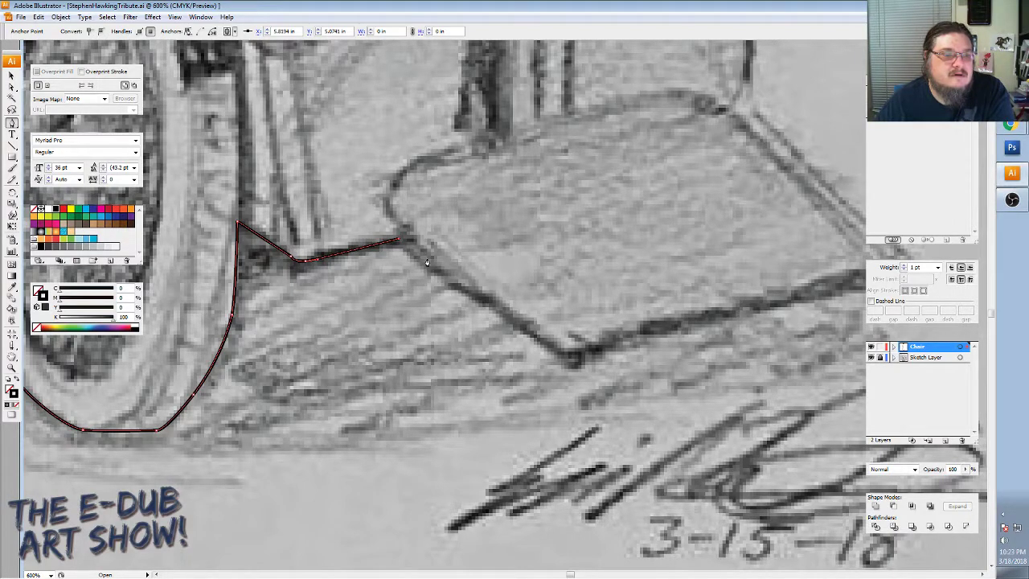
Trace the footrest's front corner, bottom edge, right end and up its right edge.
click(399, 239)
drag(564, 356, 586, 357)
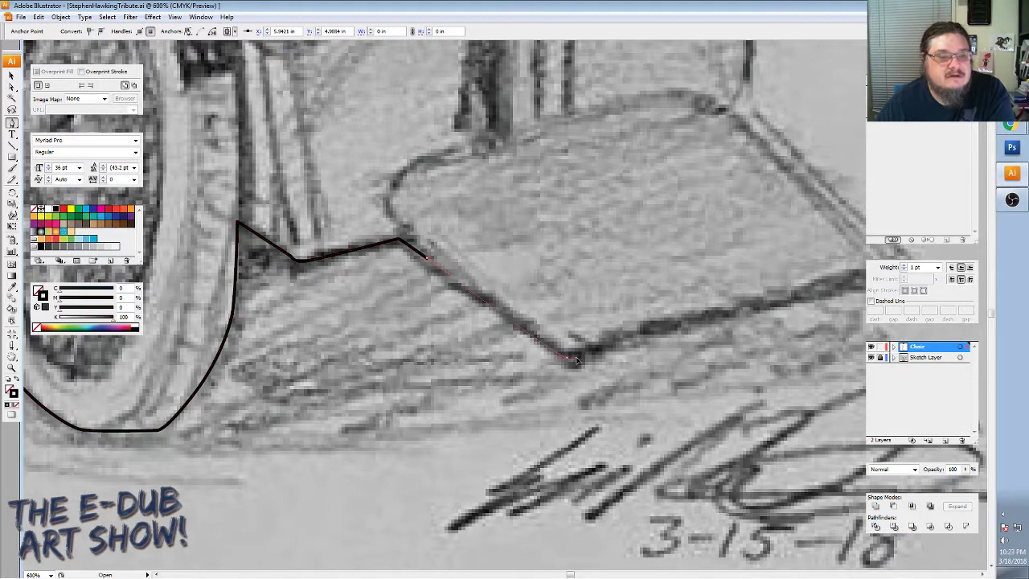
click(752, 312)
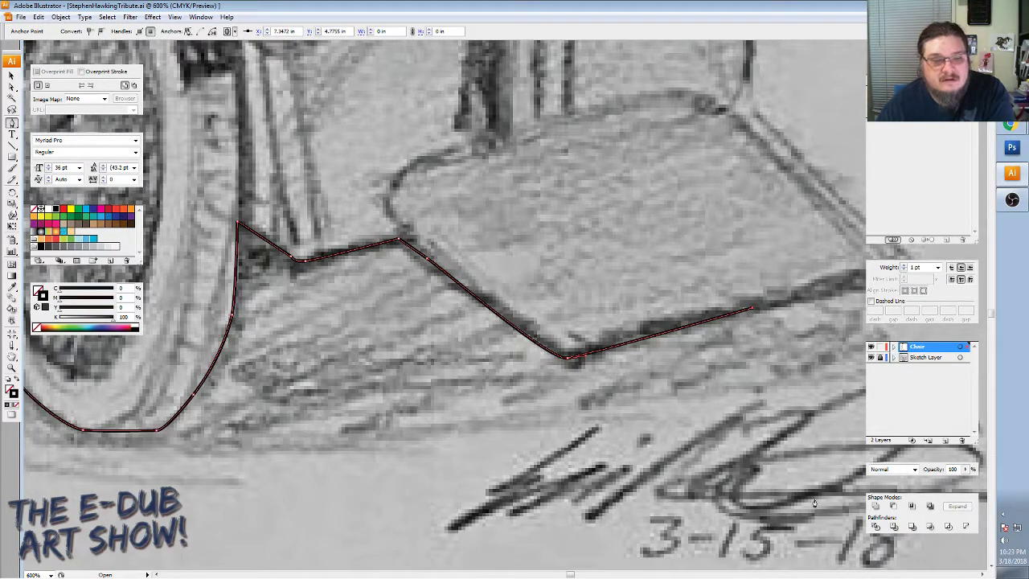
click(983, 575)
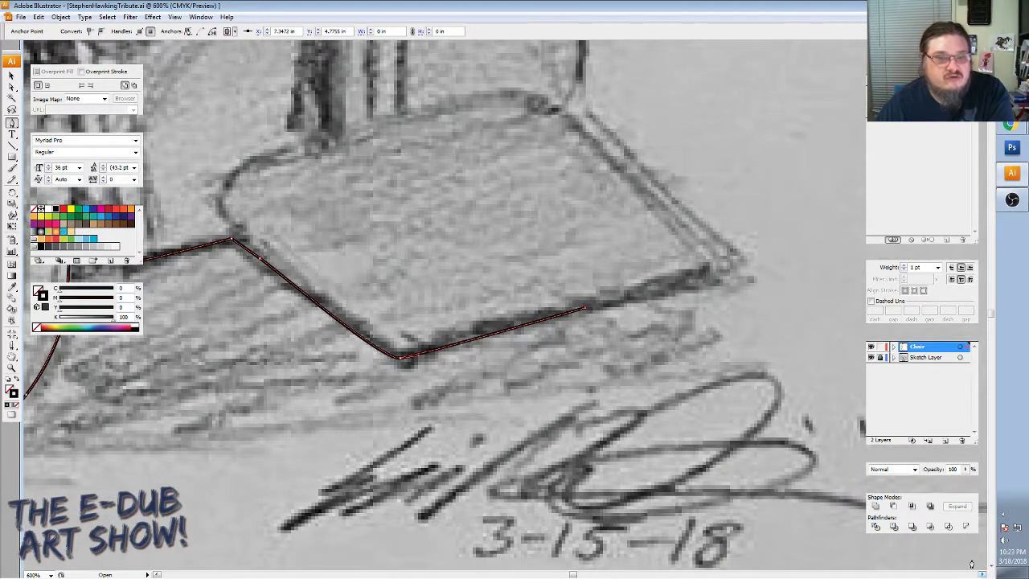
click(730, 270)
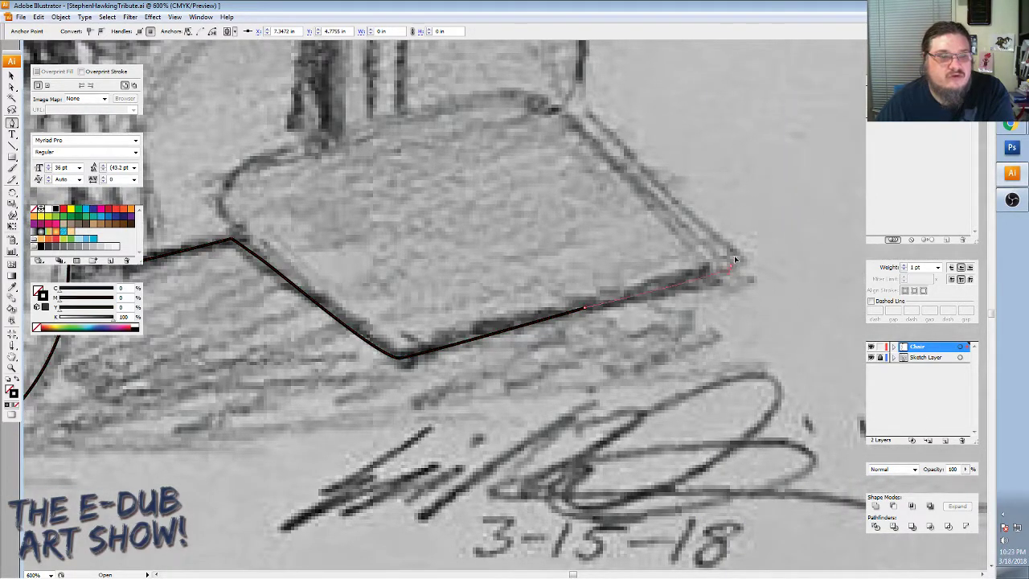
click(625, 162)
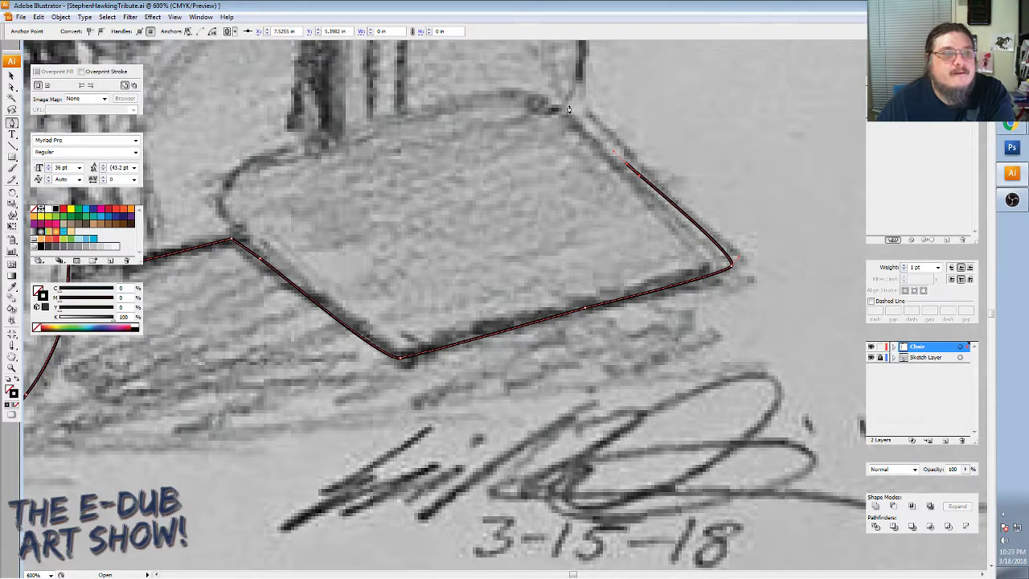
Extend the outline up from the footrest corner along the chair's side, curving inward.
click(567, 109)
scroll(571, 108, up, 2)
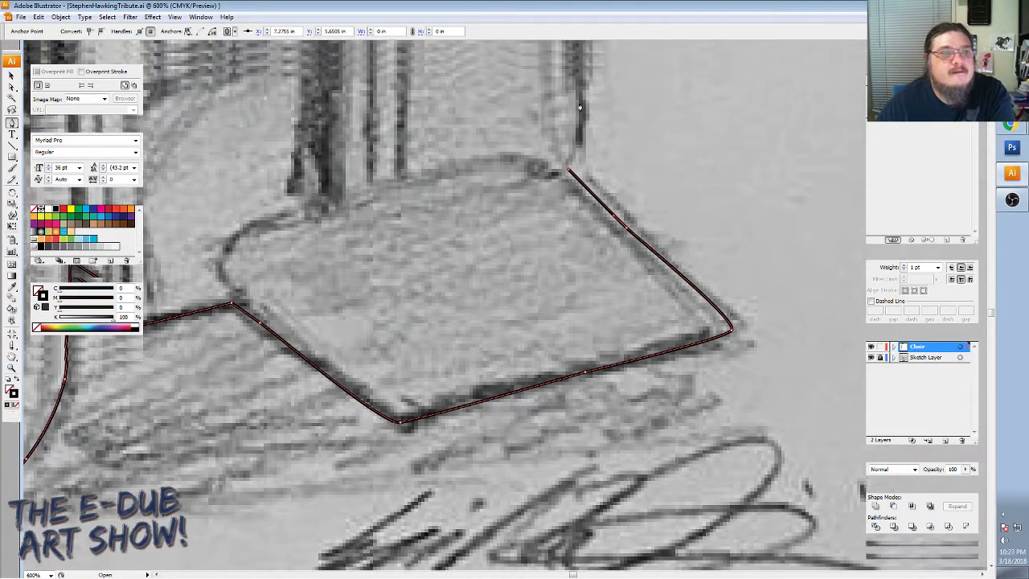
scroll(575, 108, up, 2)
scroll(578, 107, up, 2)
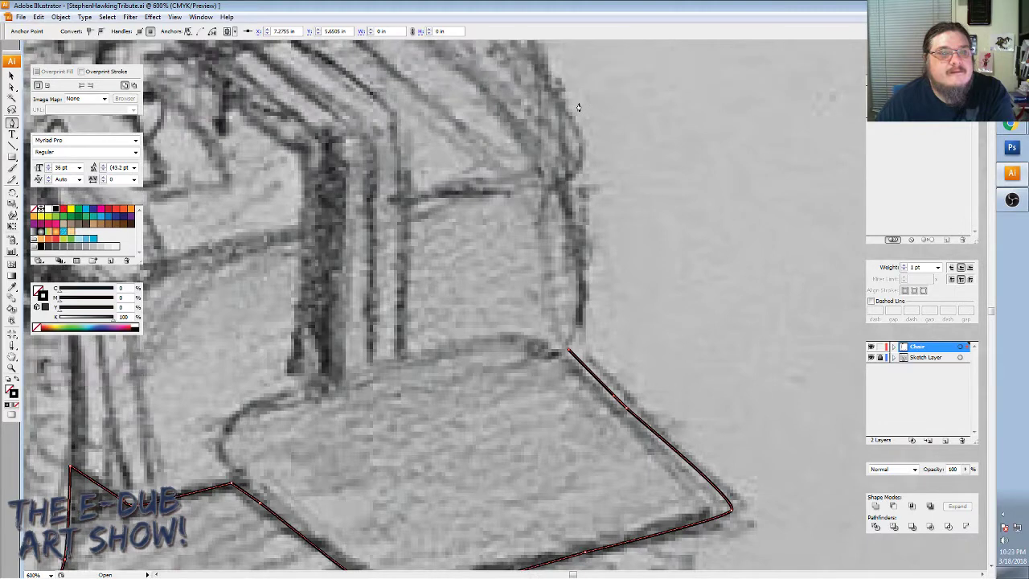
click(581, 312)
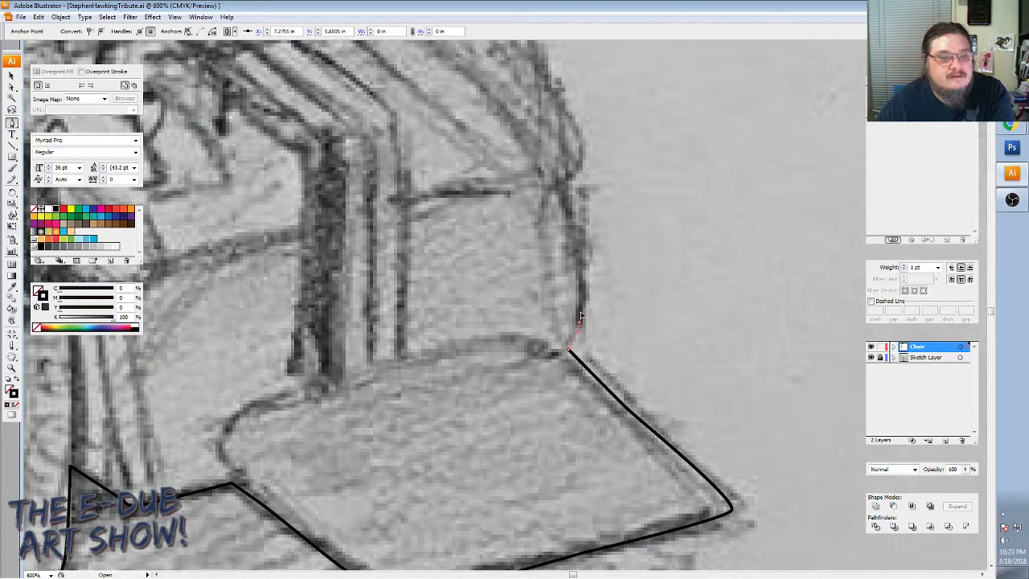
click(582, 213)
click(570, 183)
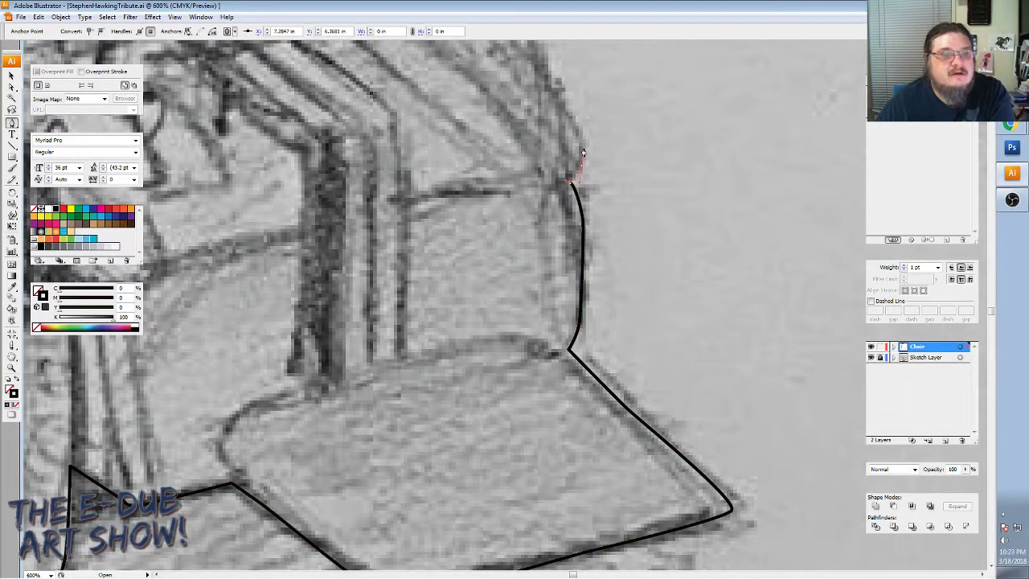
Resume the path at its top anchor and nudge that anchor onto the sketch line.
scroll(584, 156, up, 2)
scroll(586, 165, up, 2)
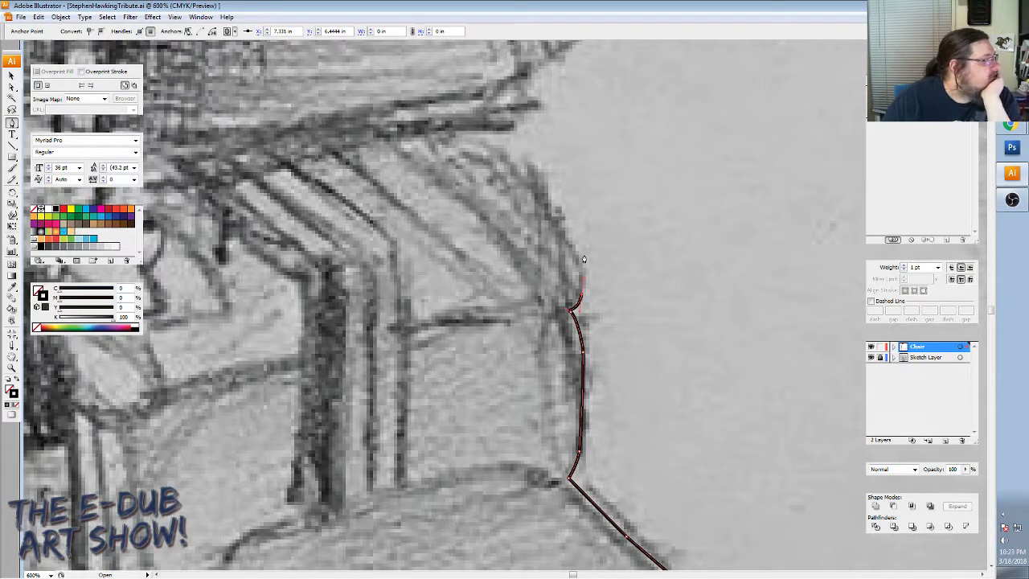
scroll(580, 262, up, 2)
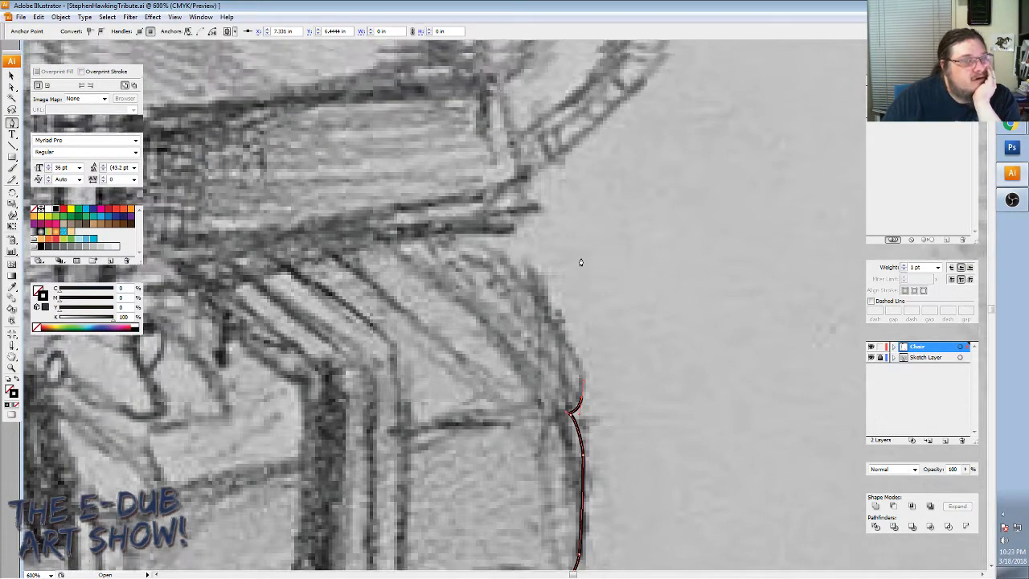
scroll(581, 262, down, 3)
scroll(580, 262, down, 1)
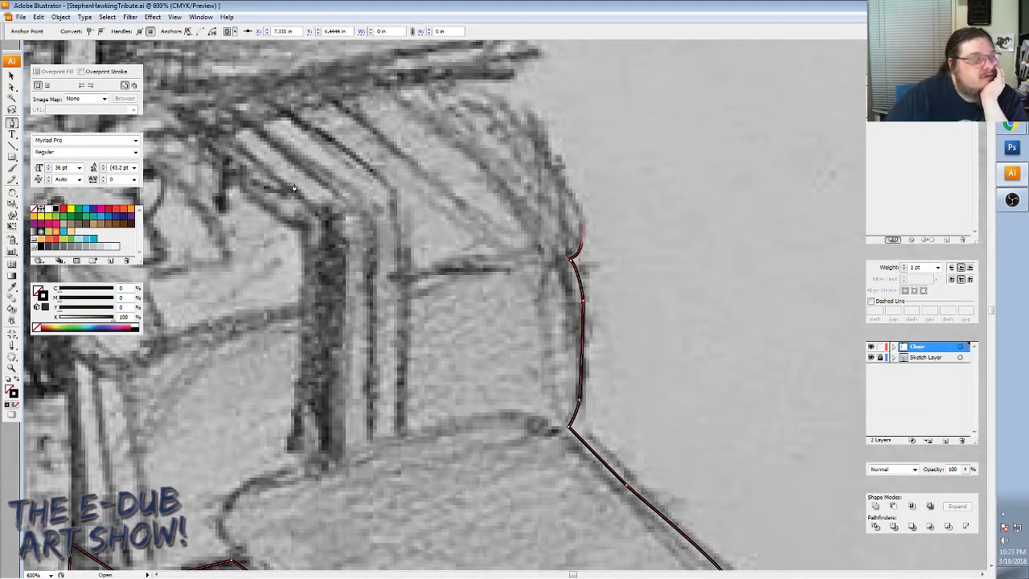
click(38, 17)
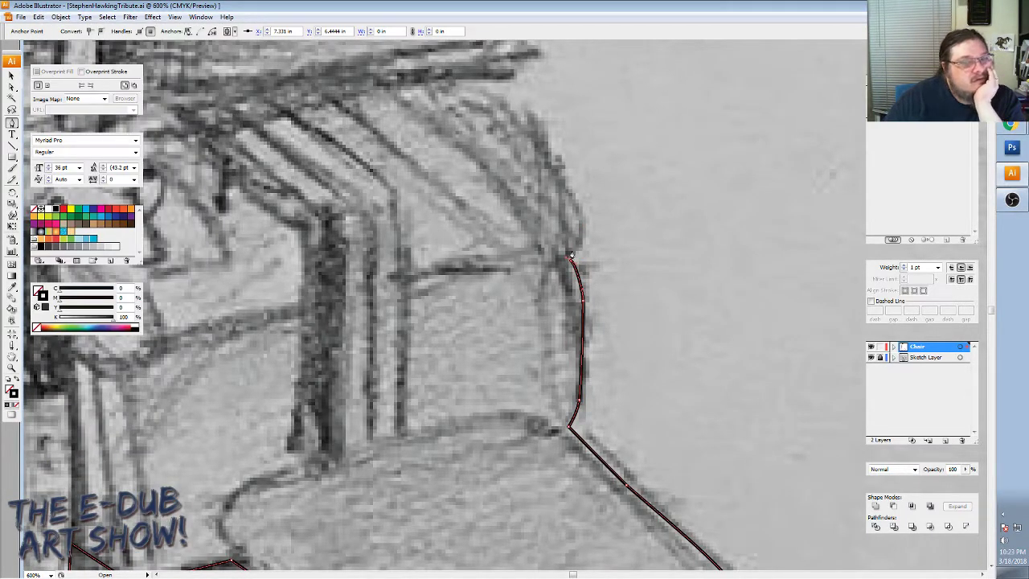
drag(572, 254, 568, 260)
Add curved segments up and over the armrest edge.
click(556, 241)
click(515, 126)
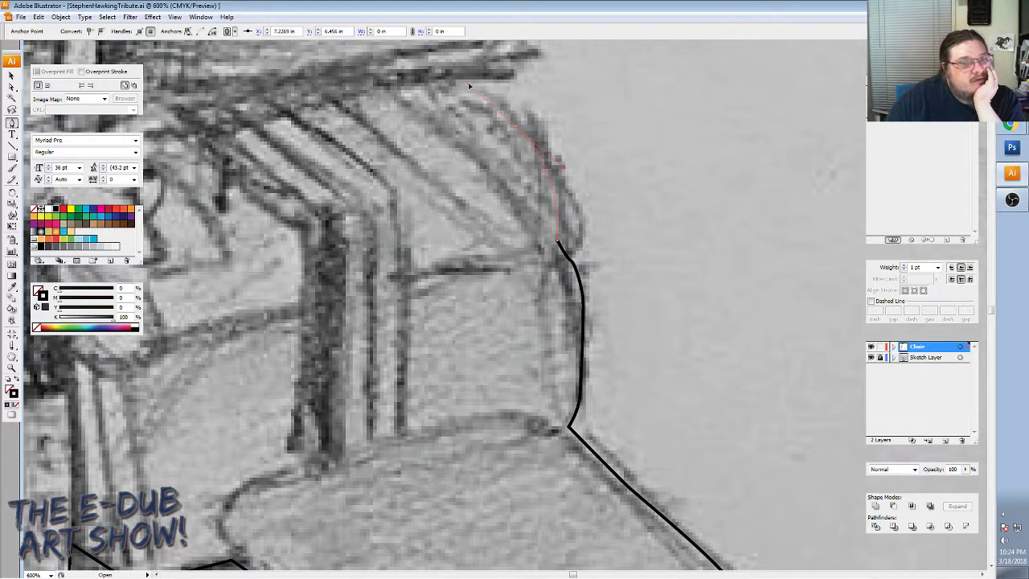
drag(474, 87, 474, 88)
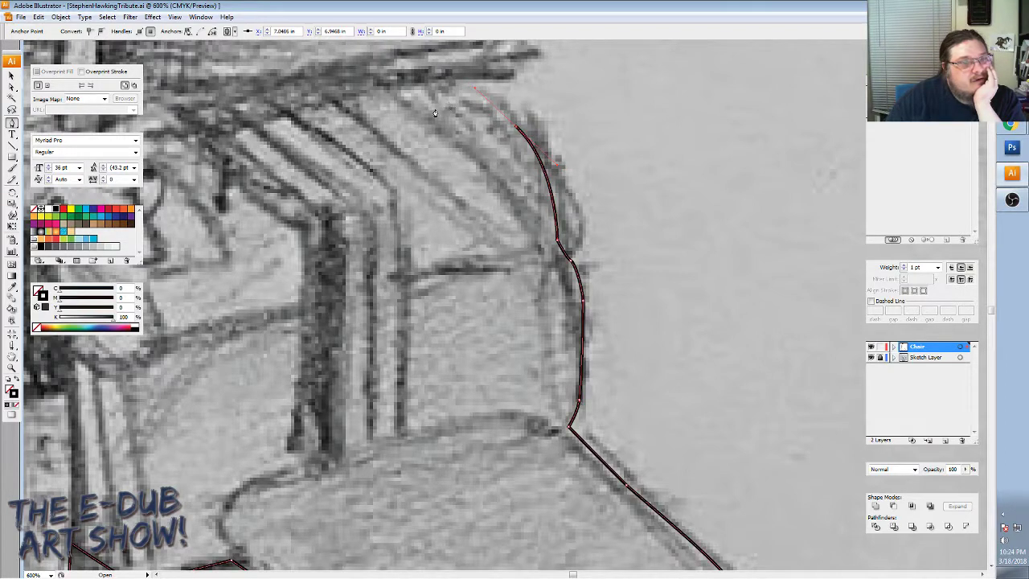
click(429, 110)
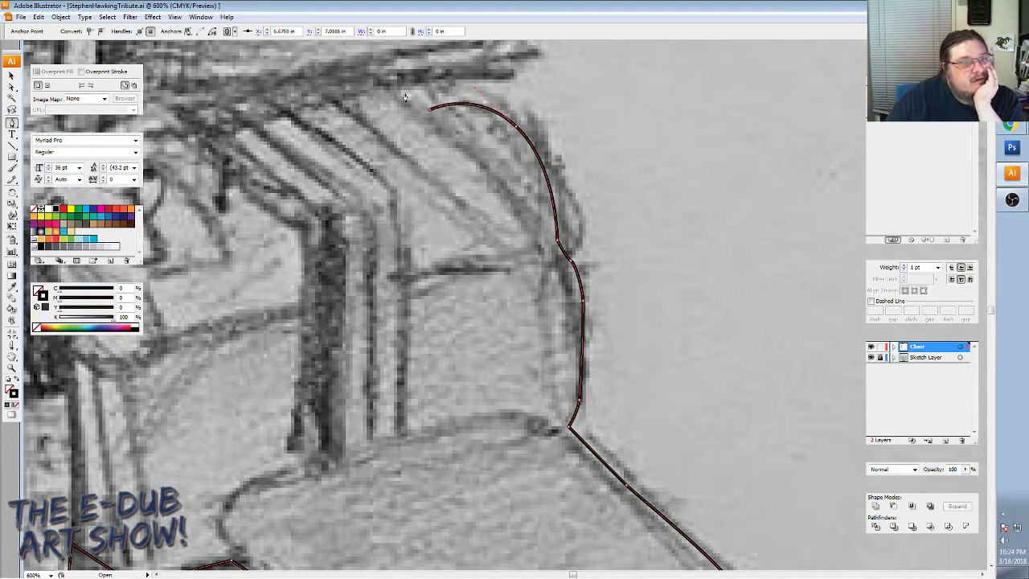
mouse_move(430, 108)
mouse_down()
mouse_move(393, 88)
mouse_move(461, 267)
mouse_up()
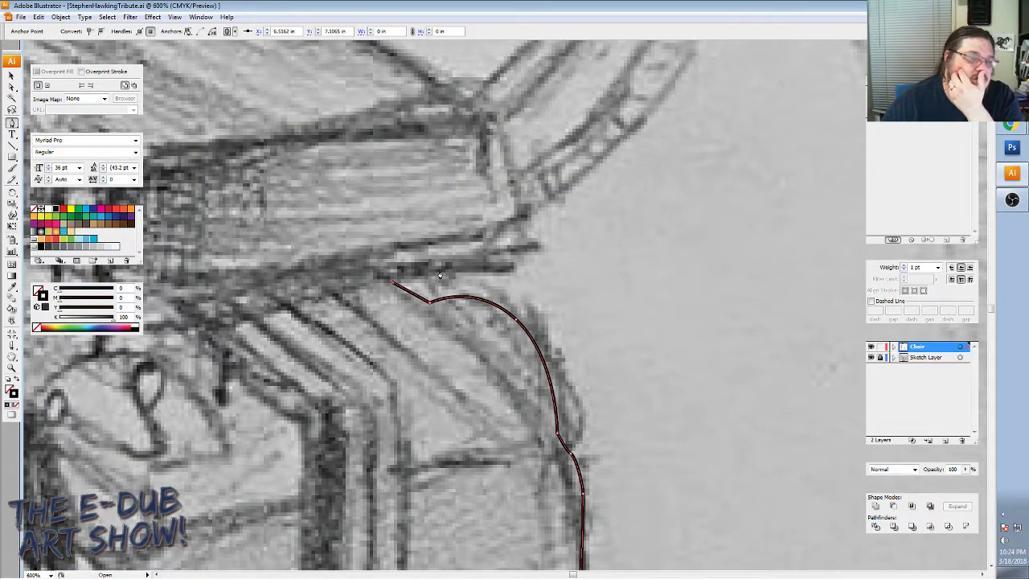
Trace straight segments along the tray's edge, up its end and back along its top.
click(441, 274)
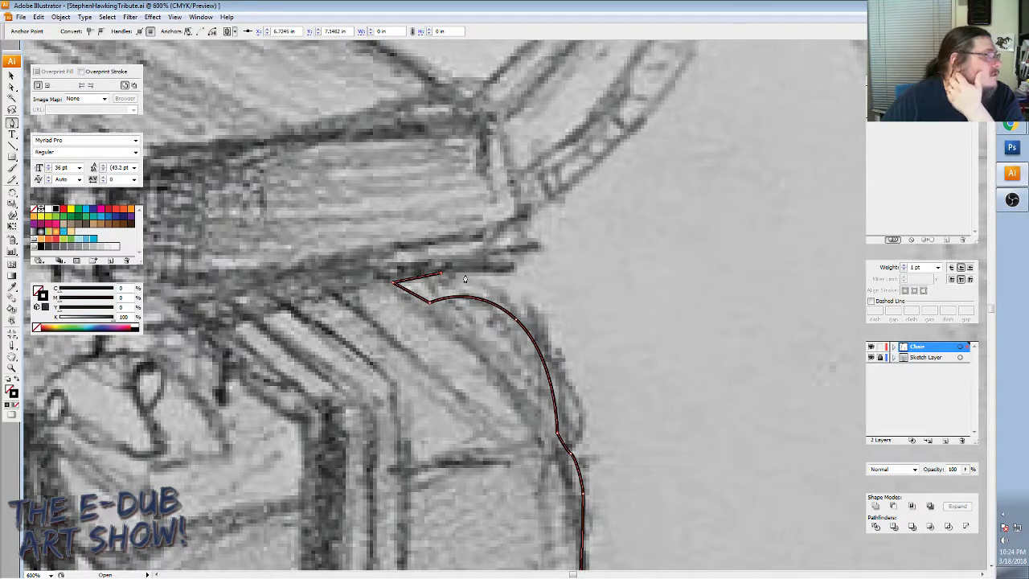
click(519, 273)
click(515, 249)
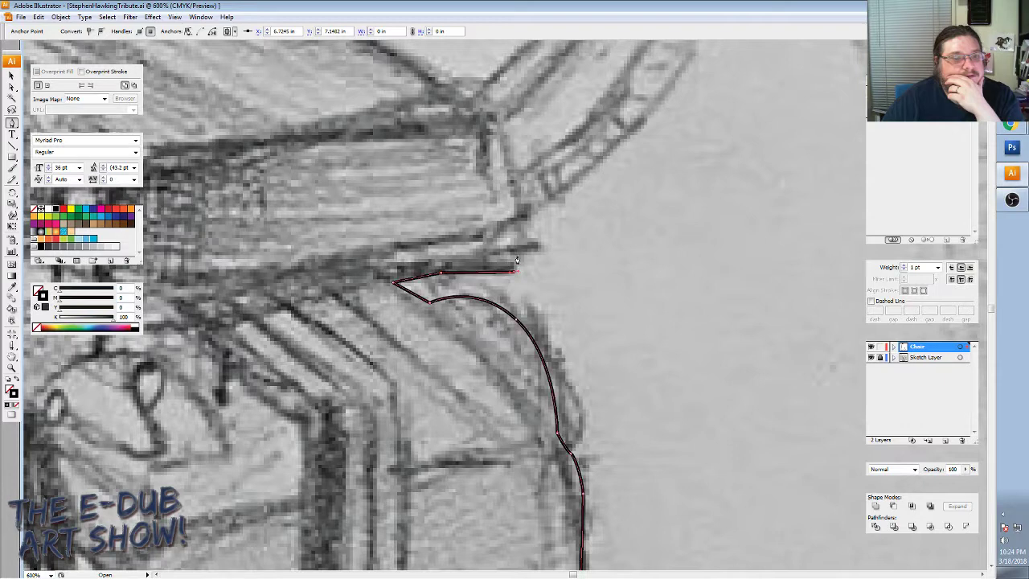
click(500, 243)
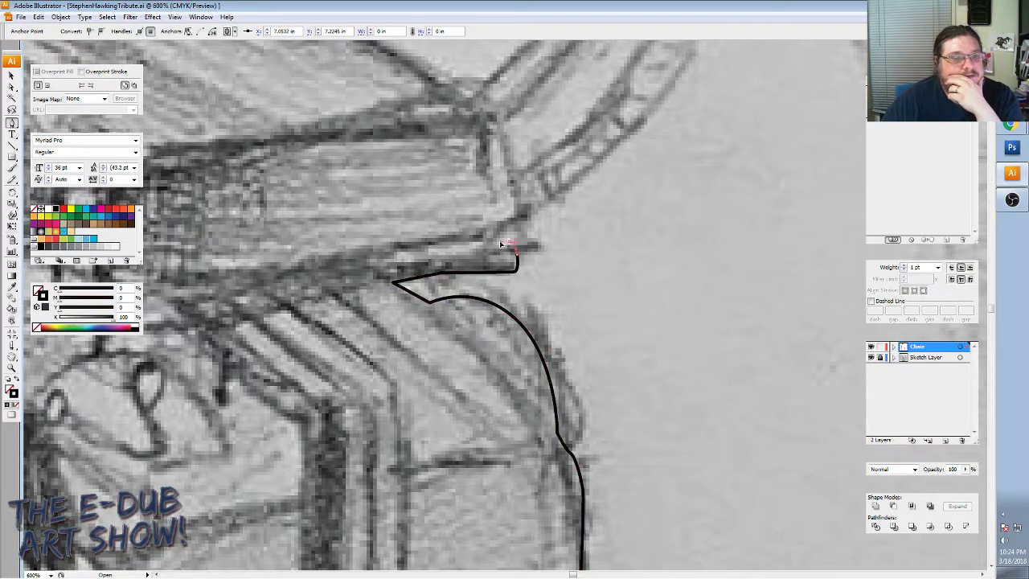
click(485, 242)
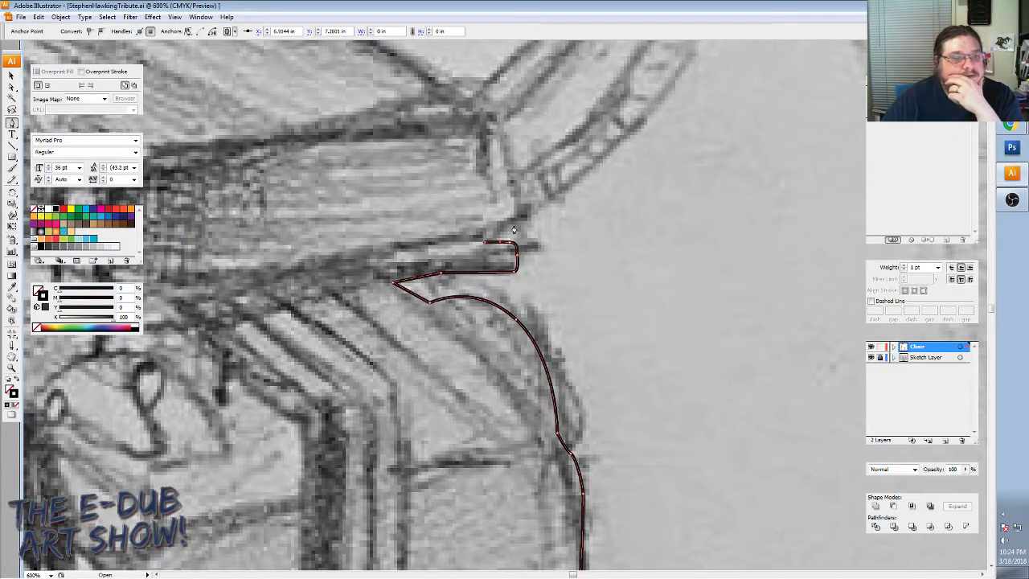
scroll(512, 229, up, 2)
scroll(512, 229, up, 6)
scroll(512, 229, up, 2)
scroll(512, 229, up, 4)
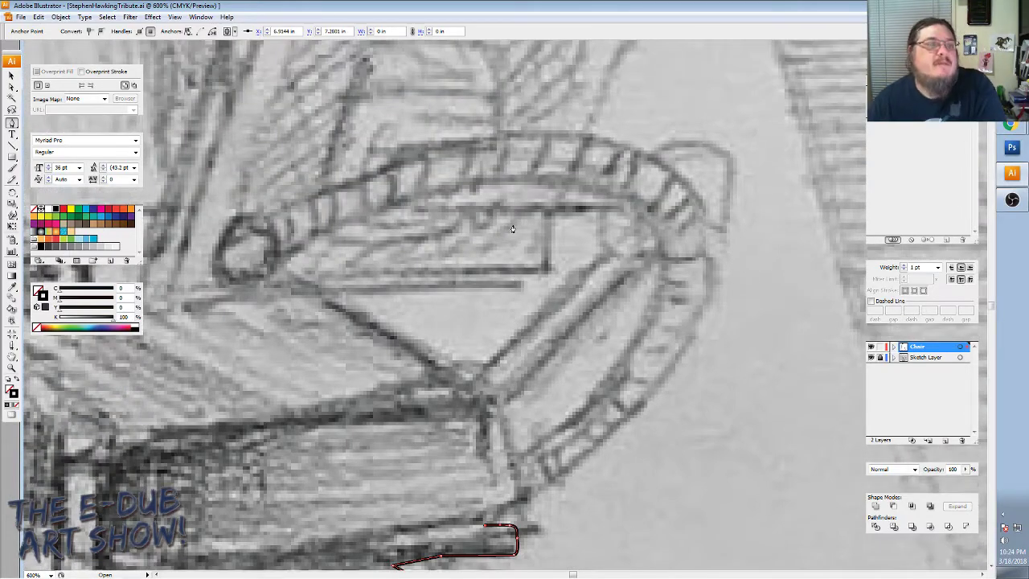
scroll(512, 229, up, 1)
scroll(512, 230, up, 2)
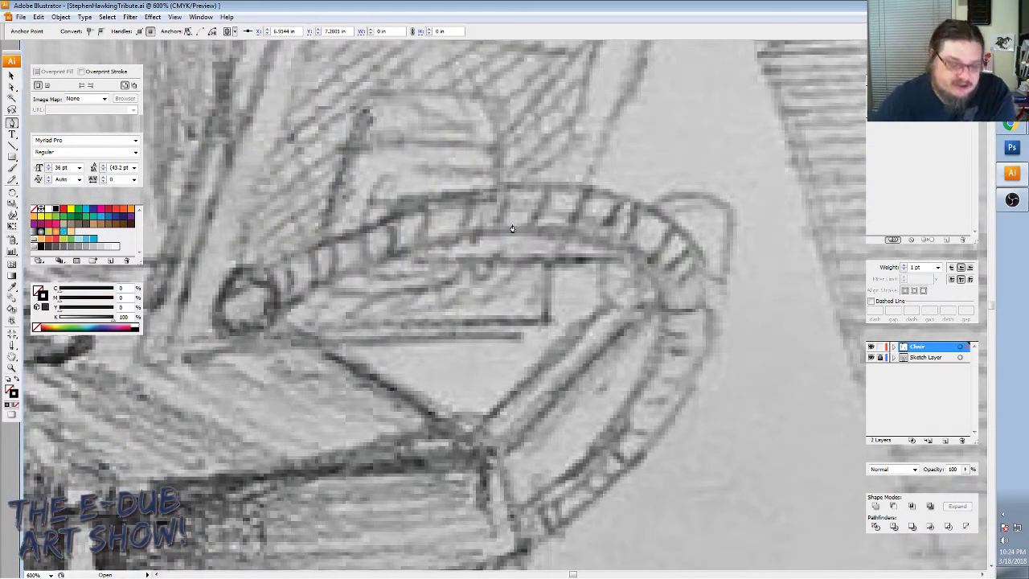
Zoom out and extend the Pen outline up the armrest to the chair back's top corner.
key(ctrl+minus)
key(ctrl+minus)
key(ctrl+minus)
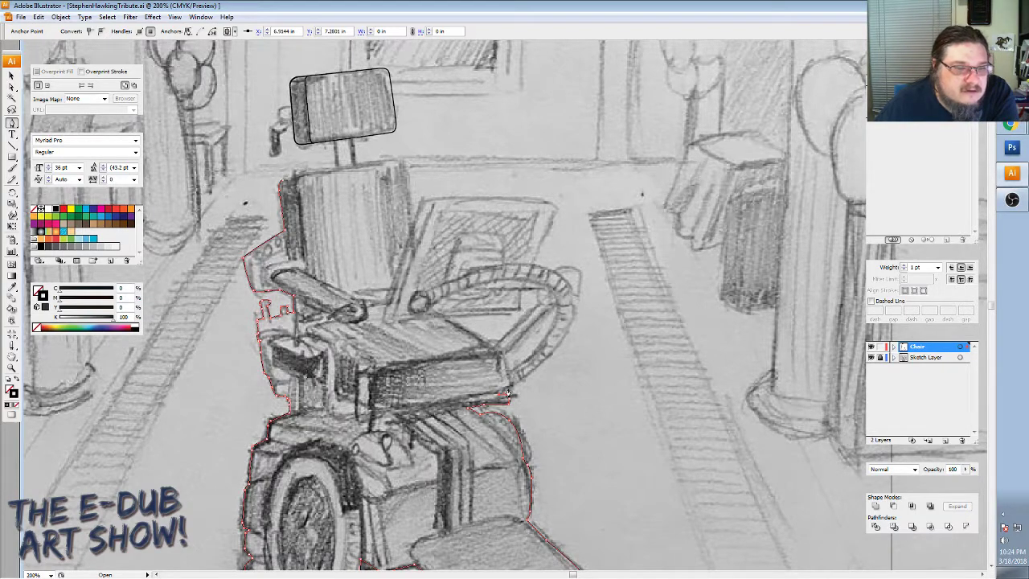
click(509, 378)
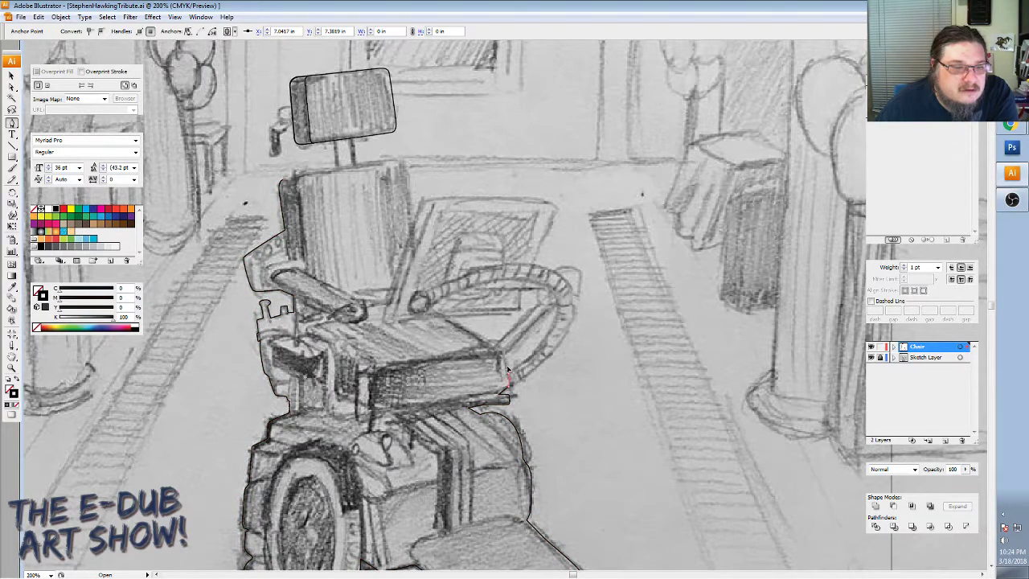
click(500, 355)
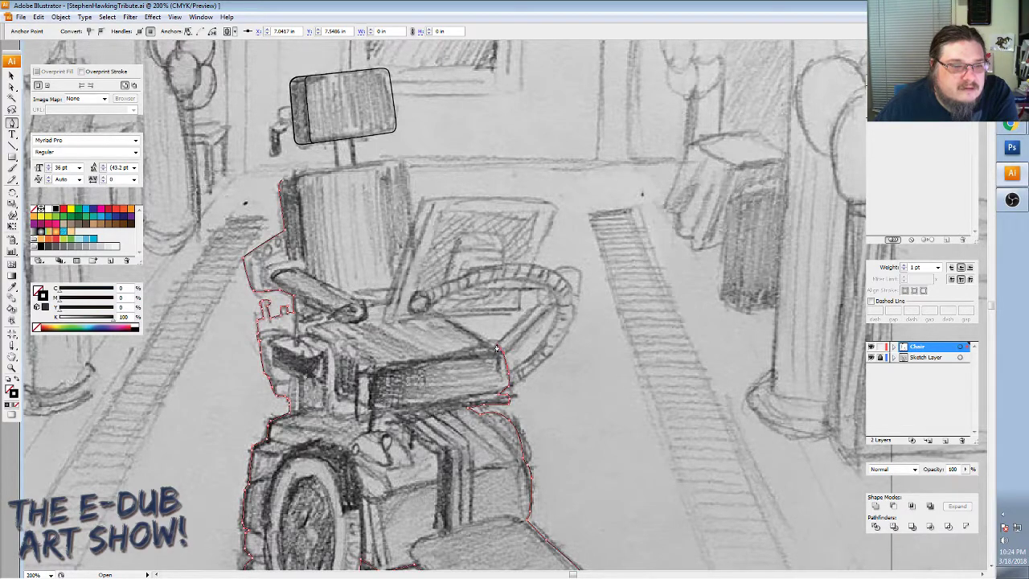
click(440, 317)
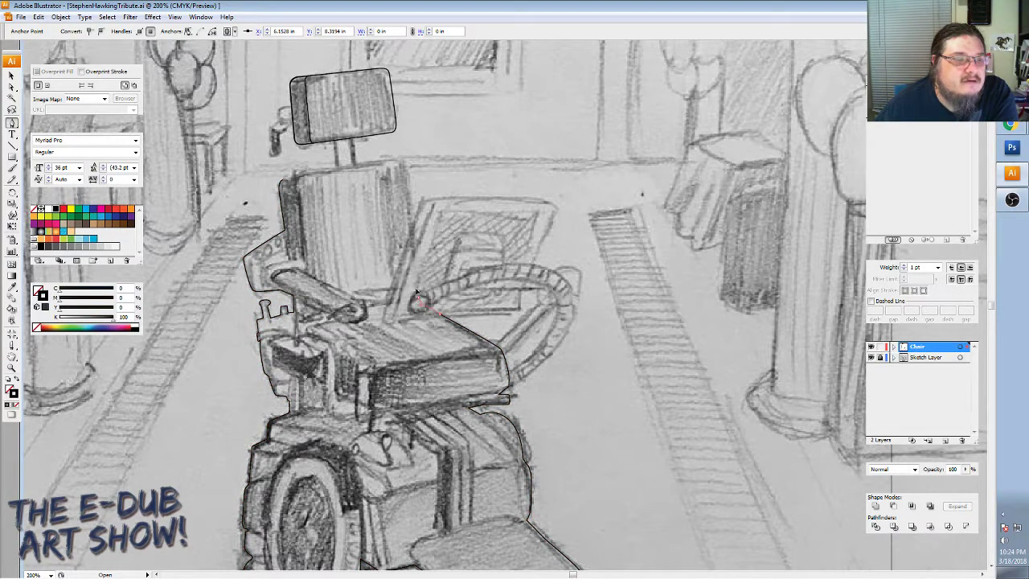
click(417, 295)
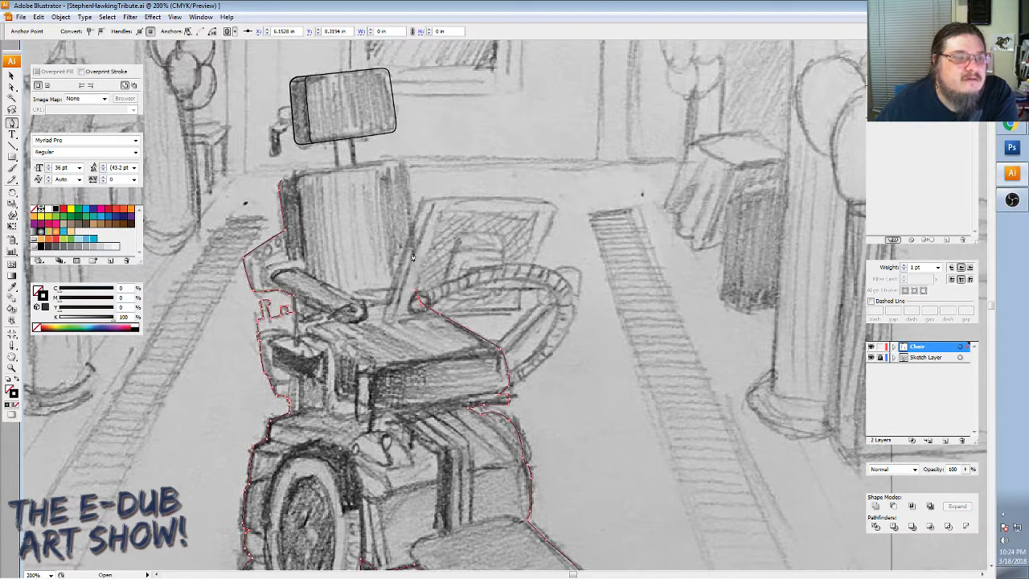
click(404, 173)
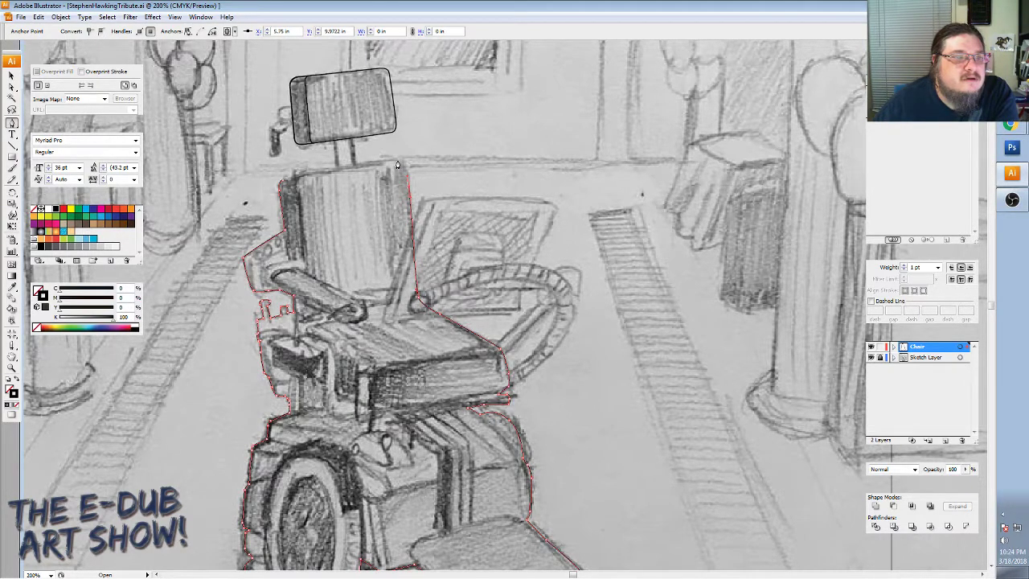
ctrl+click(403, 166)
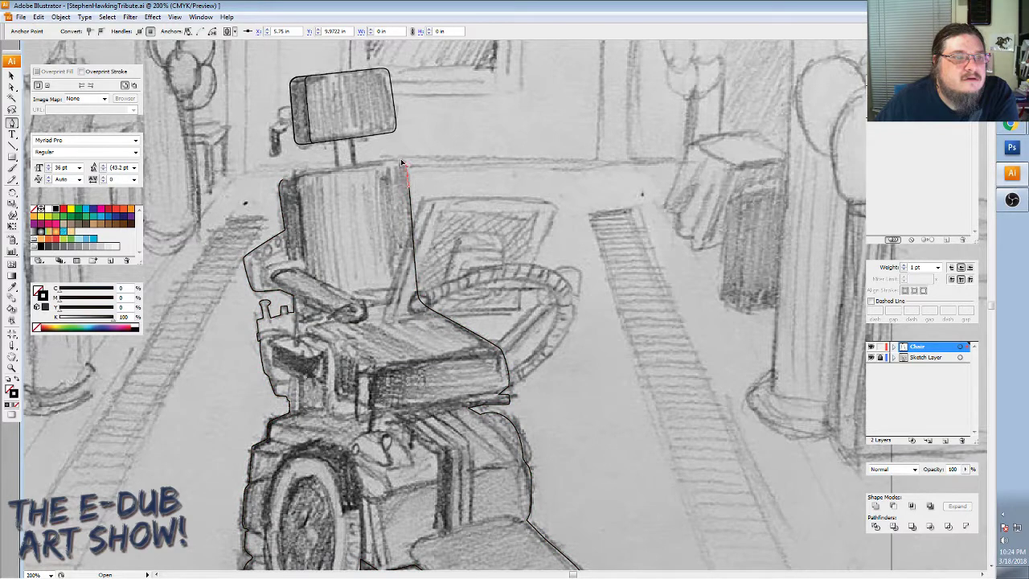
Resume from the top endpoint and trace across the back's top, closing on the start anchor.
click(404, 165)
click(386, 162)
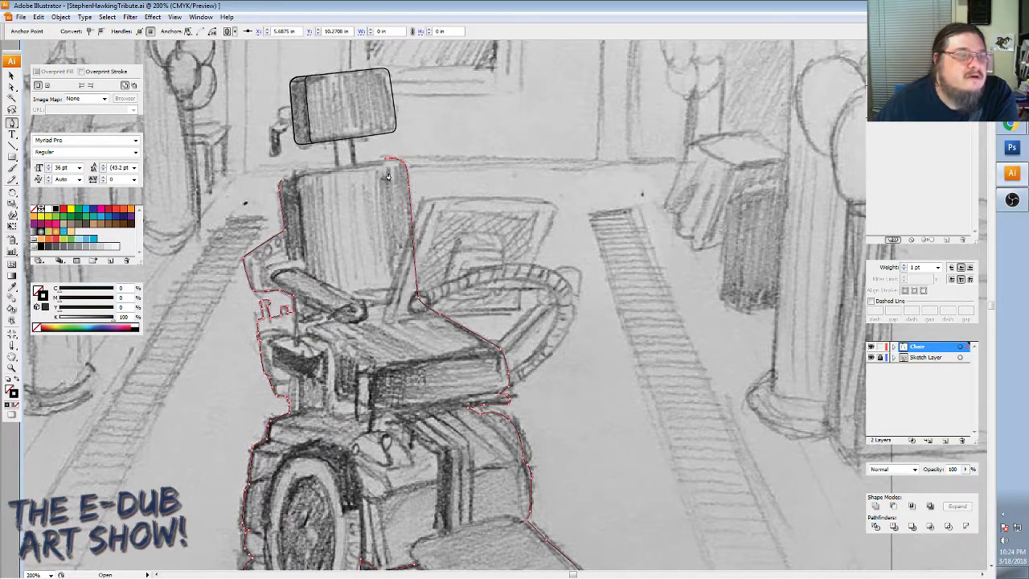
click(283, 182)
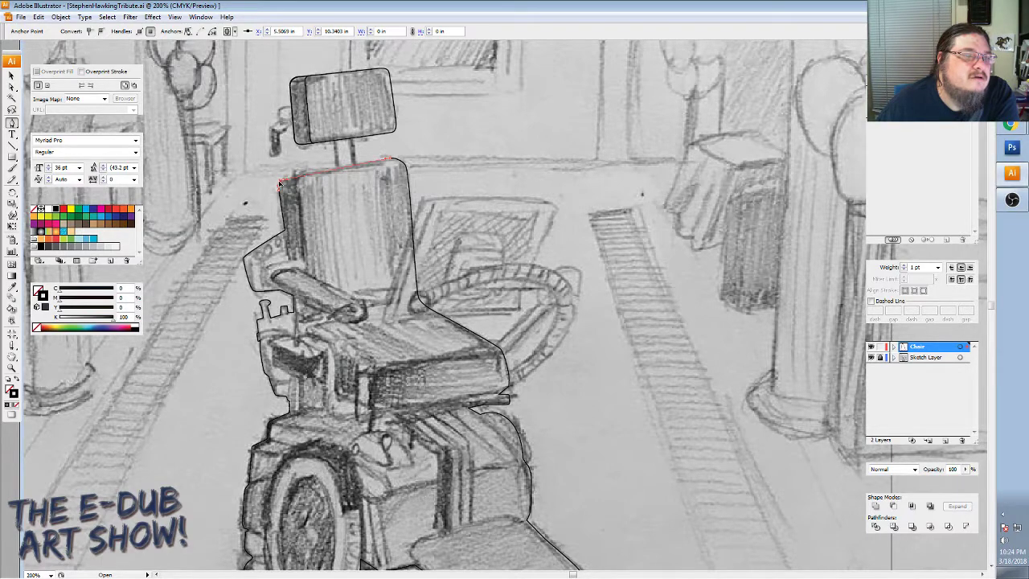
click(280, 184)
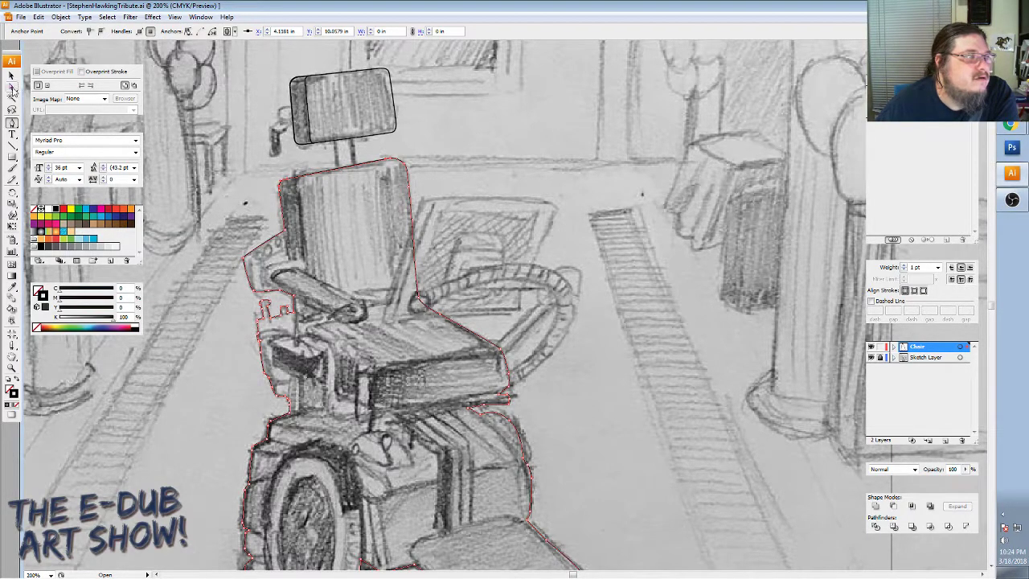
Inspect anchors on the closed chair outline with Direct Selection, toggling edge visibility.
click(12, 86)
click(278, 162)
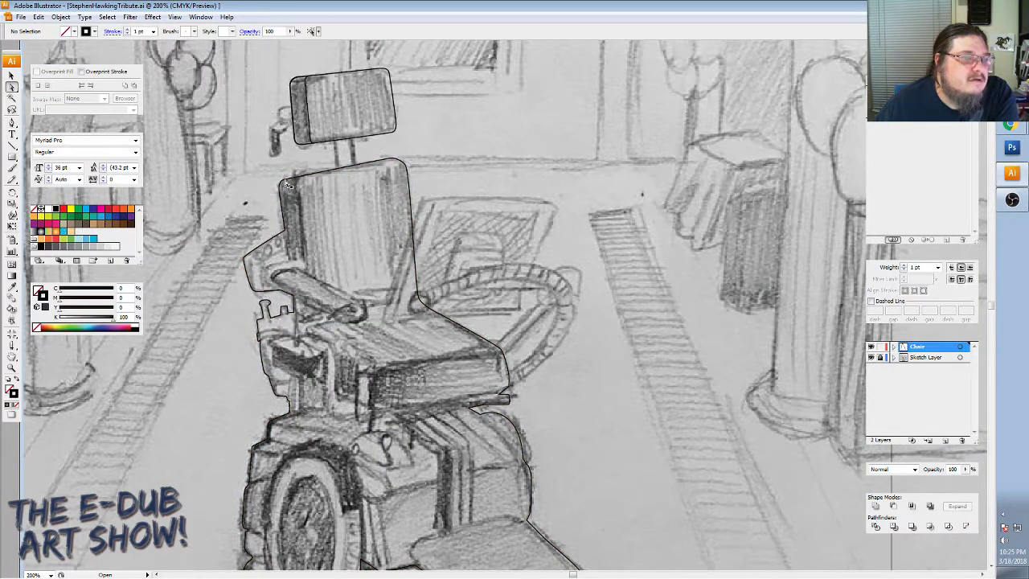
click(286, 183)
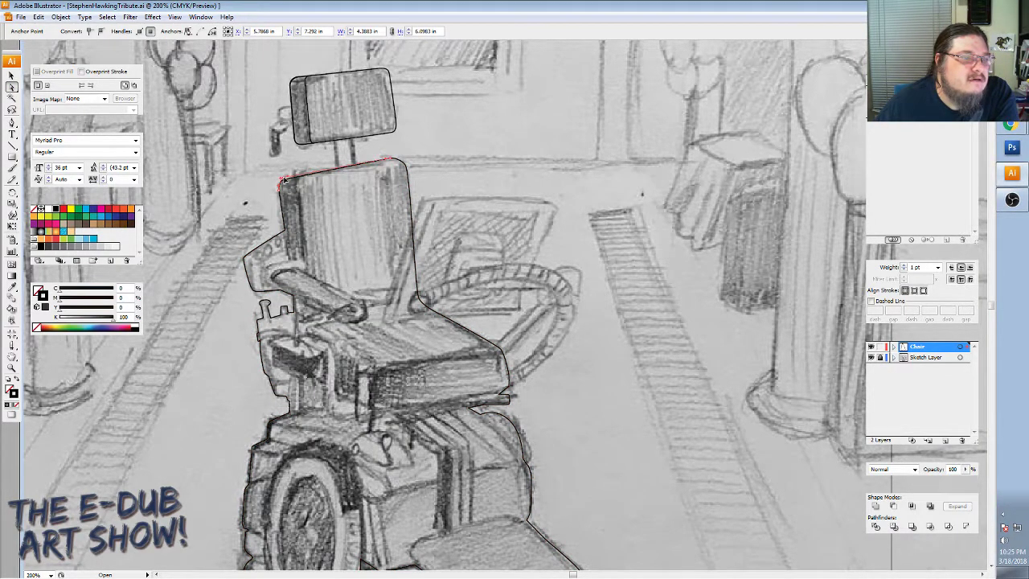
click(286, 180)
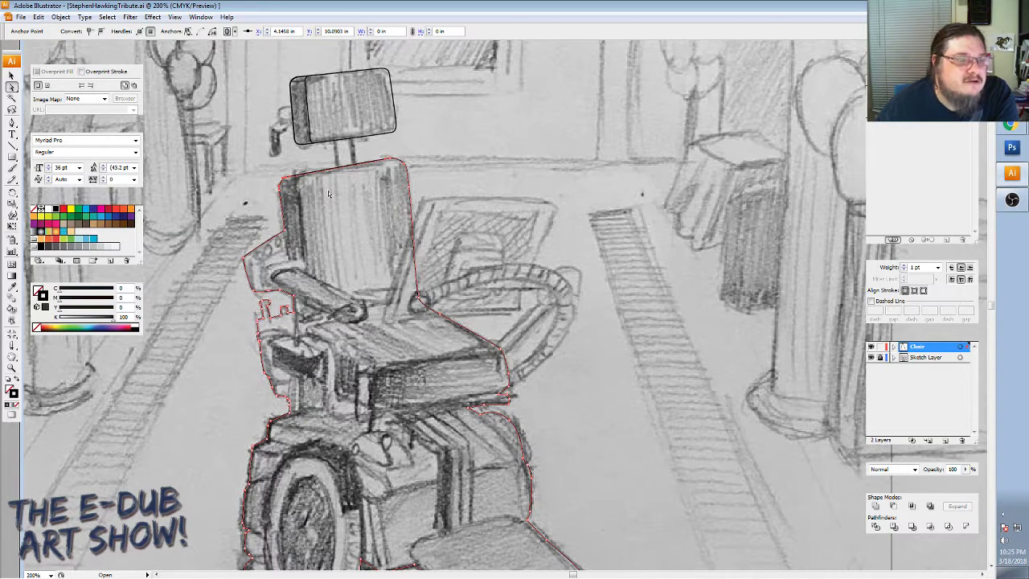
key(ctrl+h)
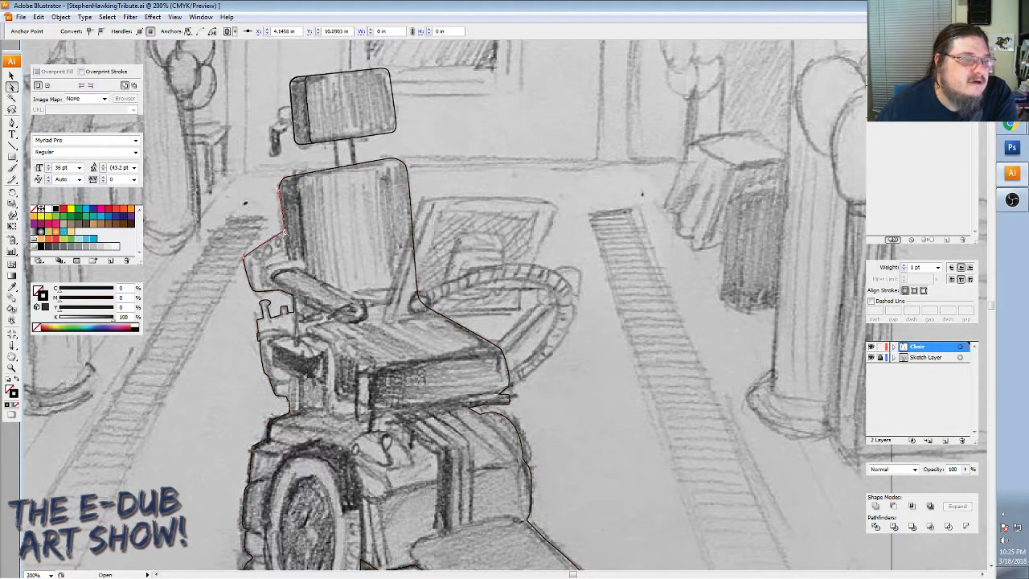
key(ctrl+h)
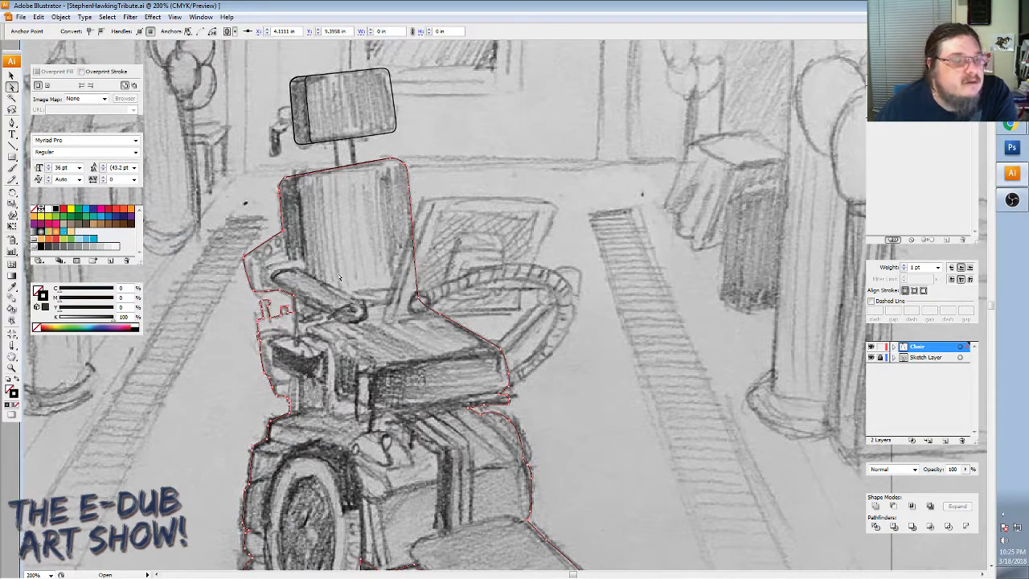
click(296, 298)
key(ctrl+h)
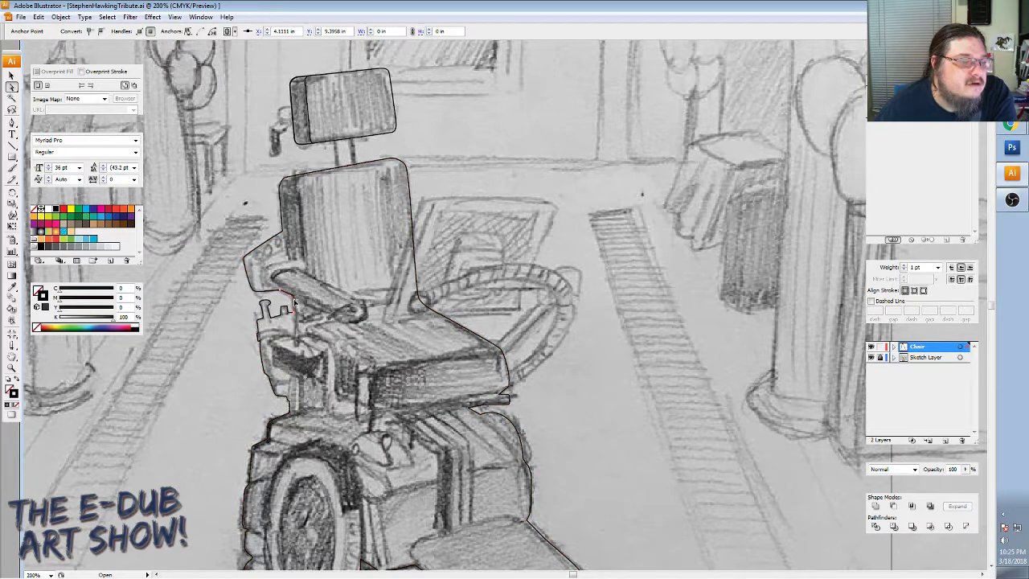
key(ctrl+h)
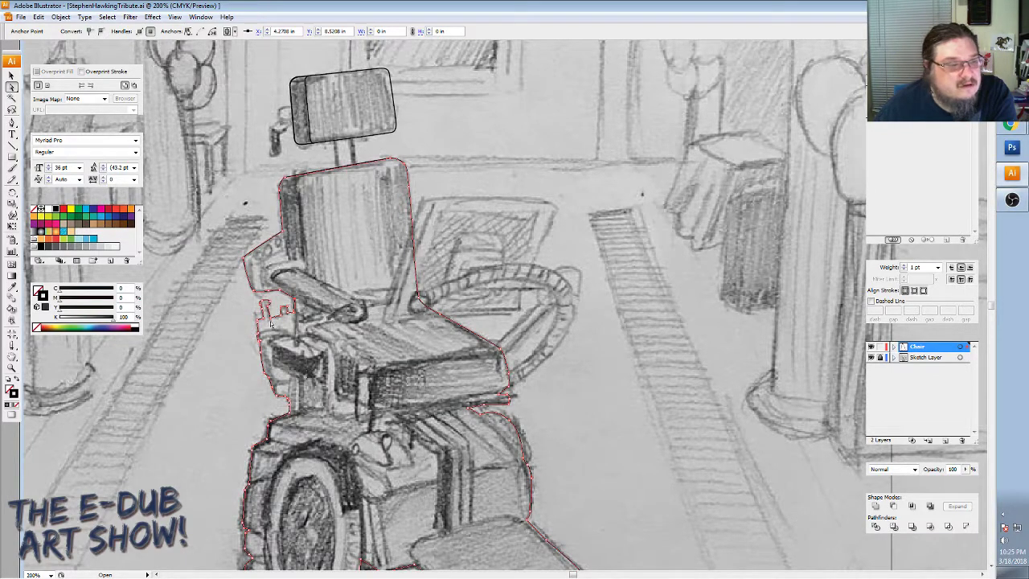
click(267, 319)
scroll(278, 454, down, 3)
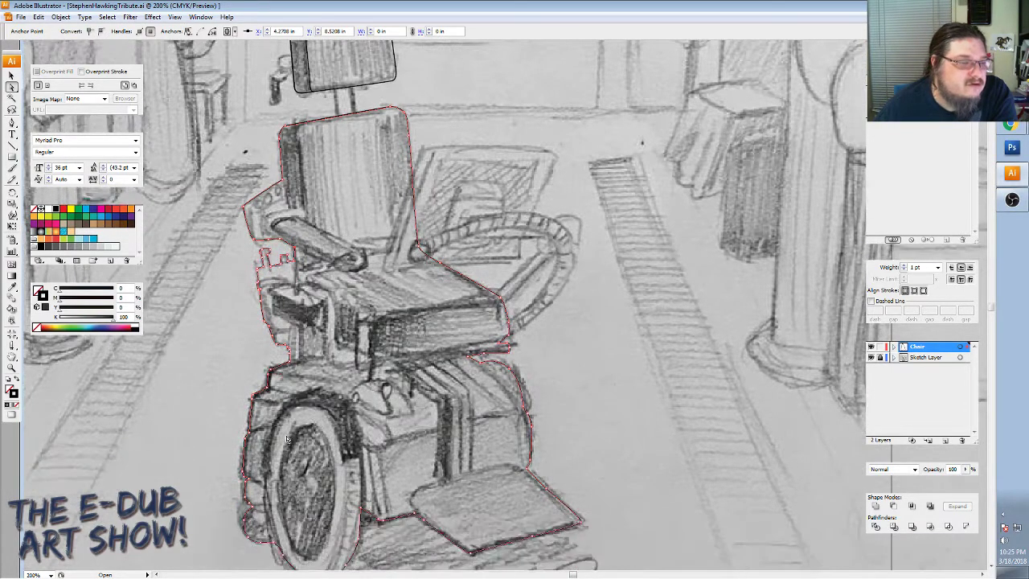
scroll(281, 447, down, 2)
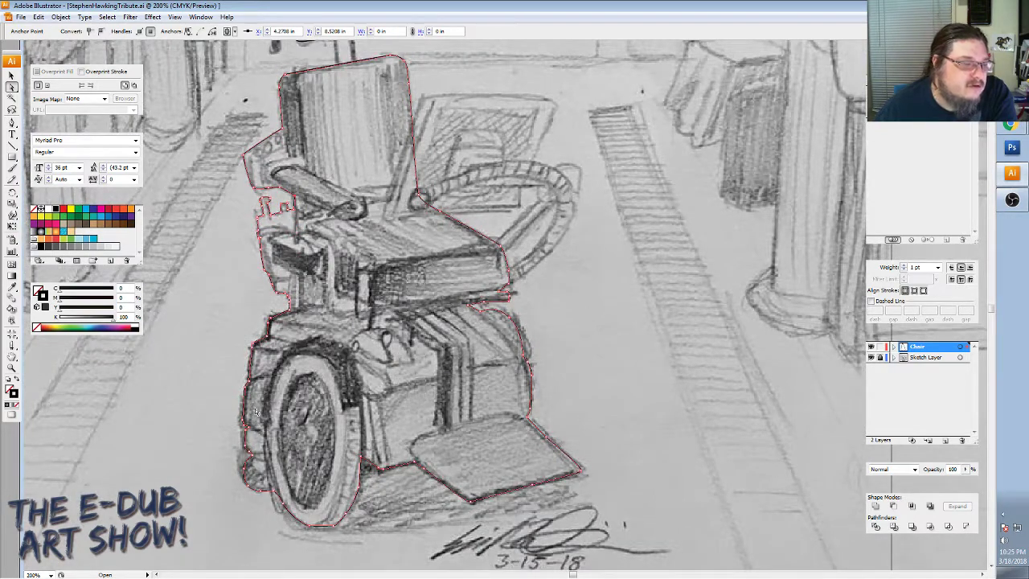
click(244, 389)
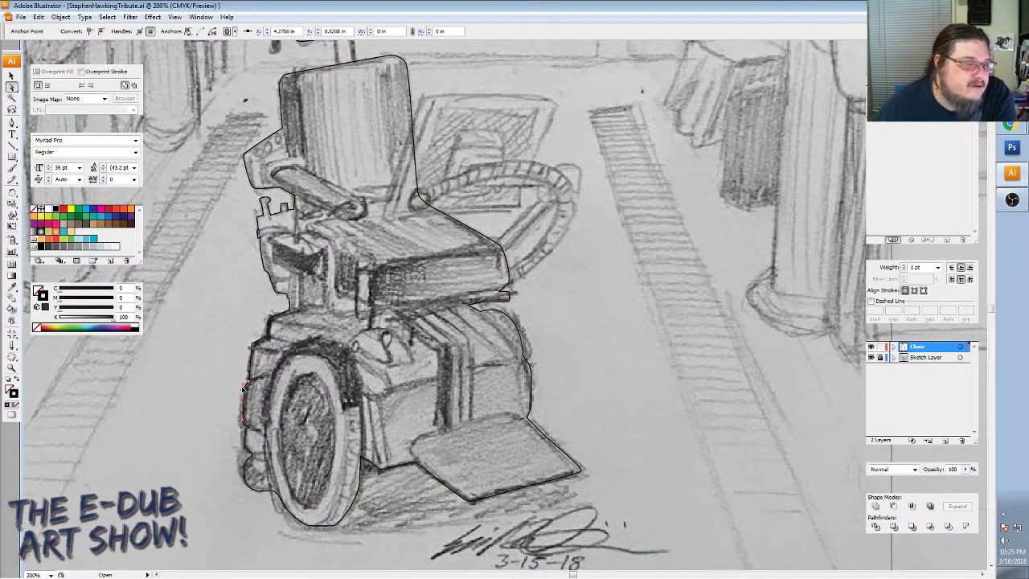
click(244, 390)
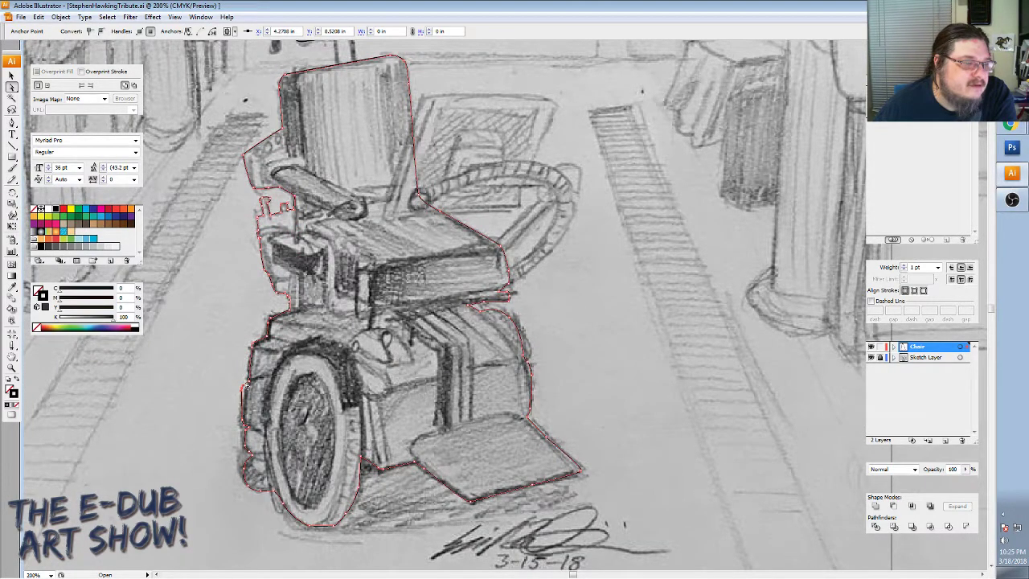
click(254, 346)
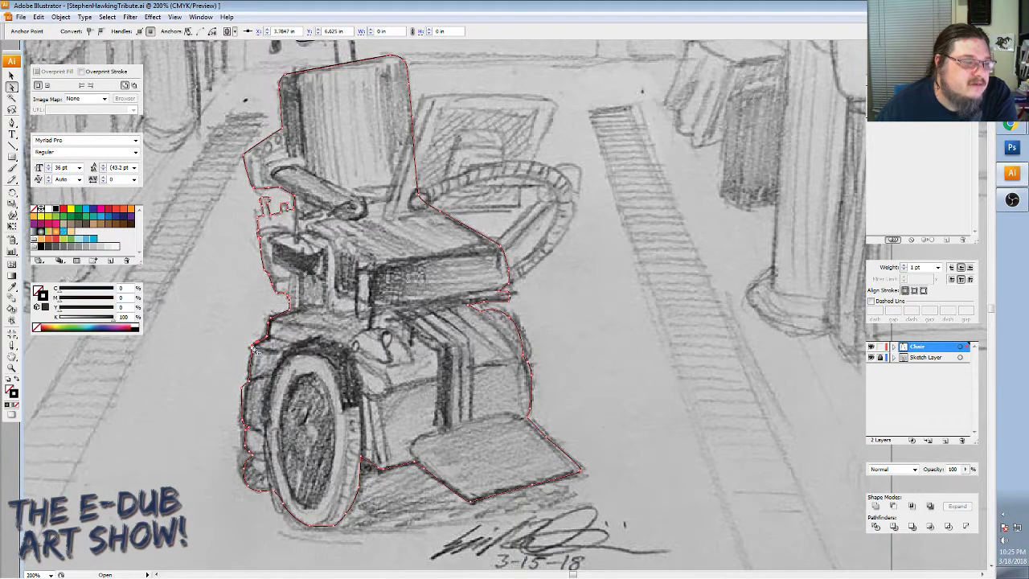
click(252, 347)
click(254, 351)
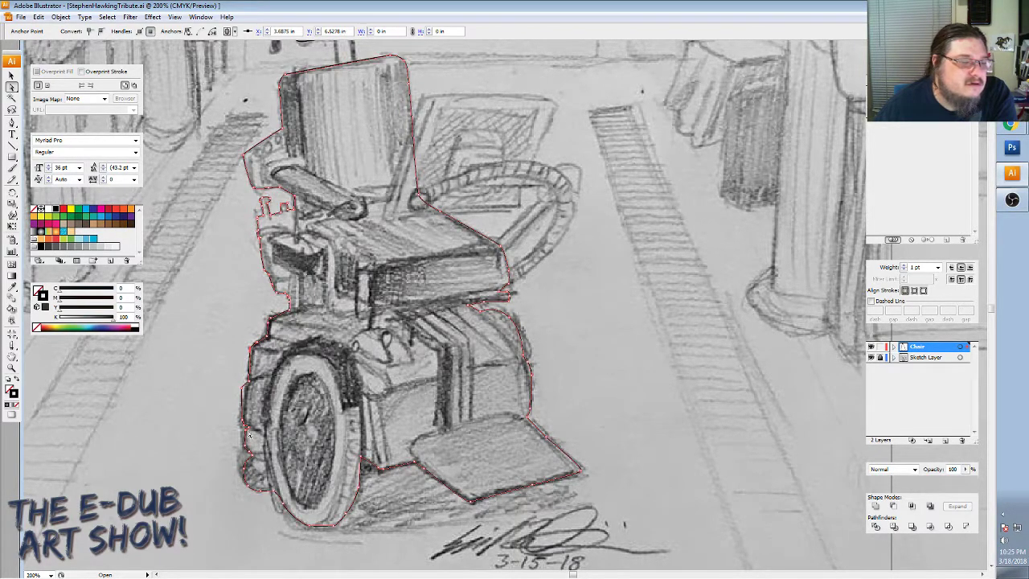
click(290, 298)
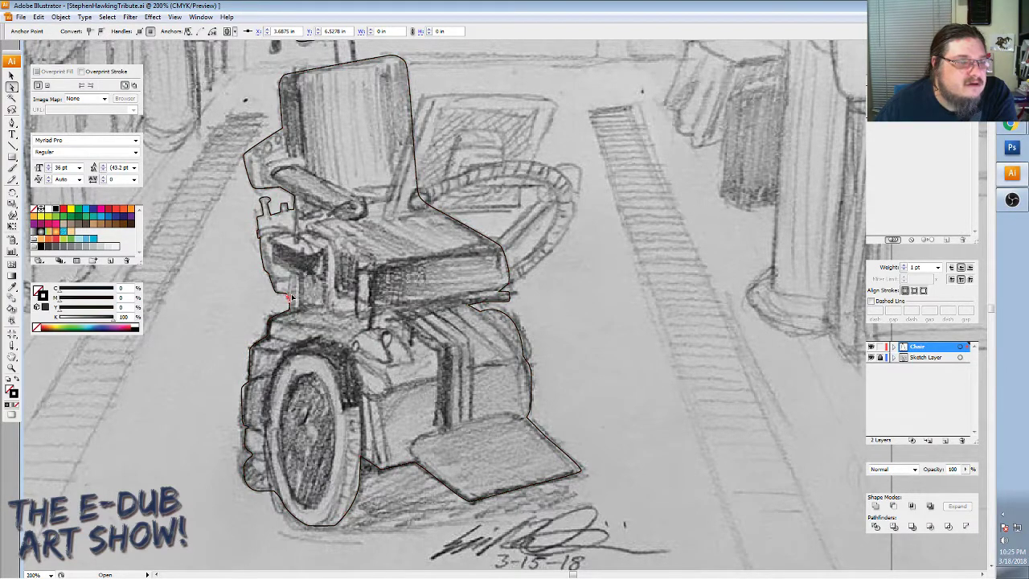
click(281, 304)
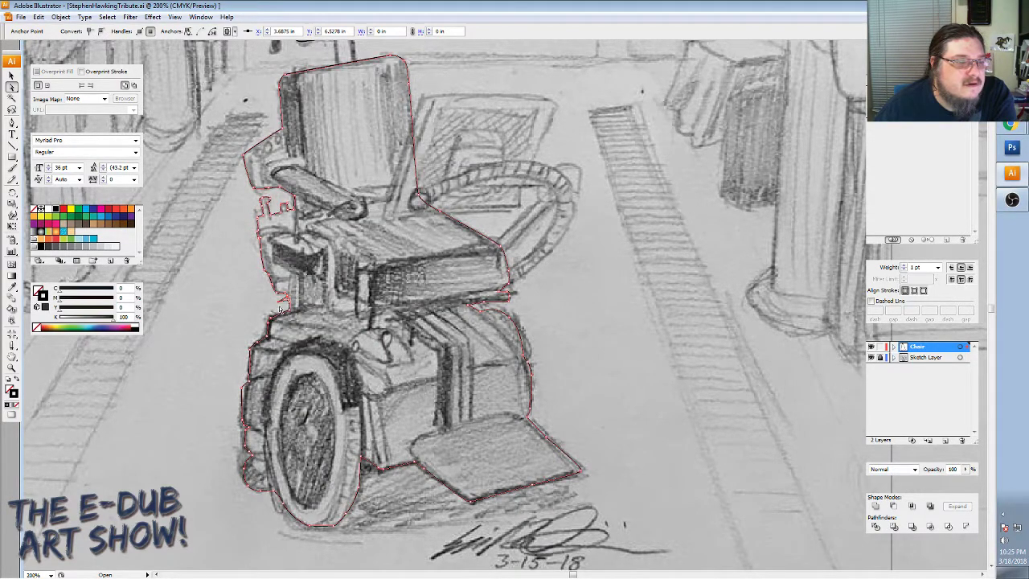
click(283, 302)
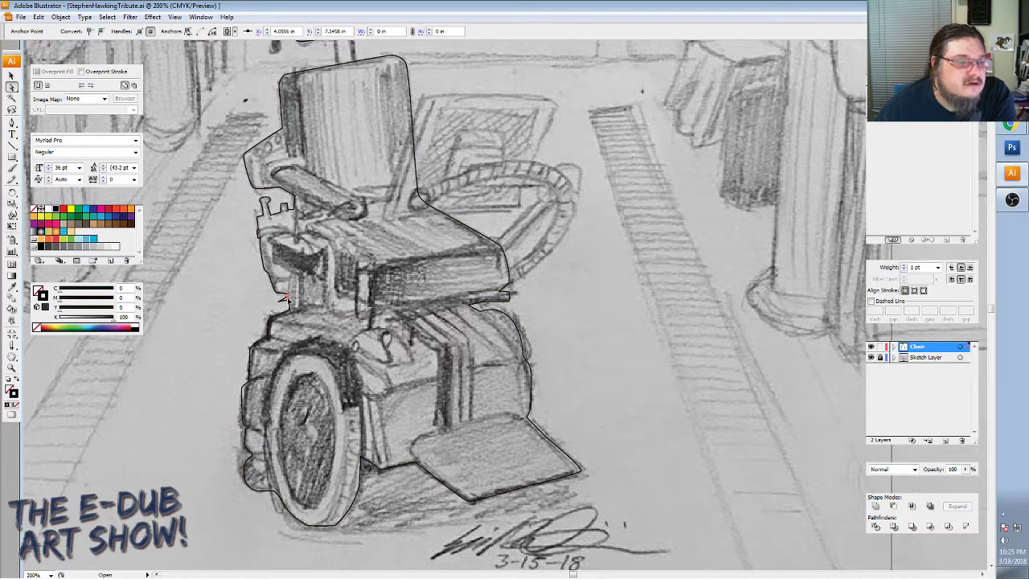
click(285, 297)
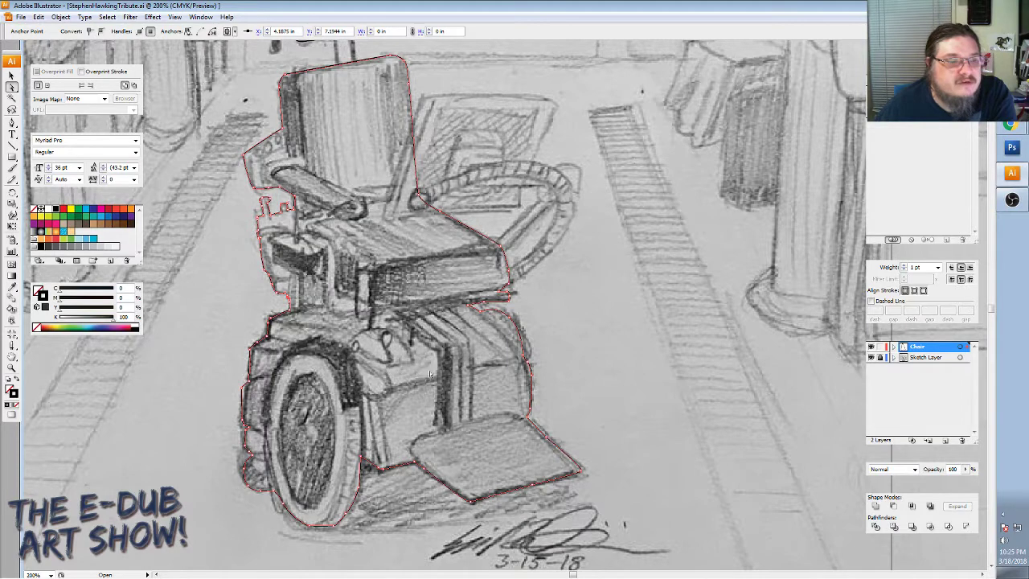
scroll(430, 374, up, 2)
scroll(430, 374, up, 1)
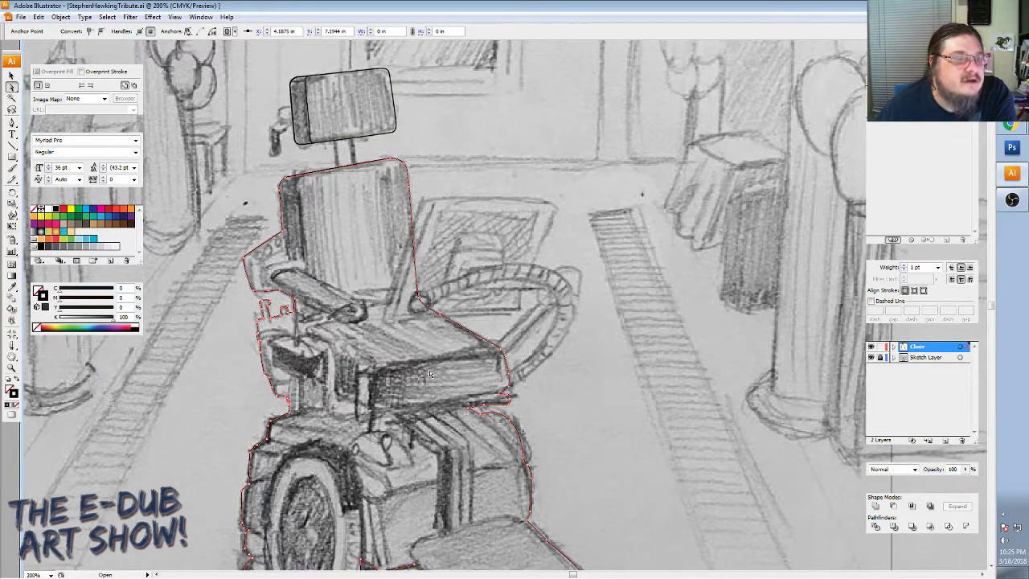
Select the plain Pen Tool (P) from the Pen tool flyout.
scroll(430, 373, up, 2)
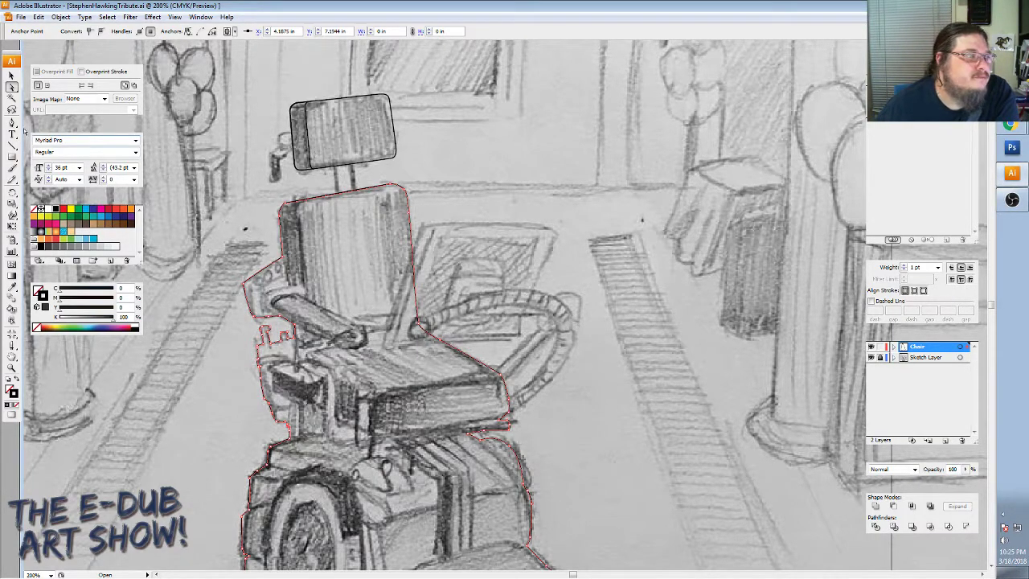
key(p)
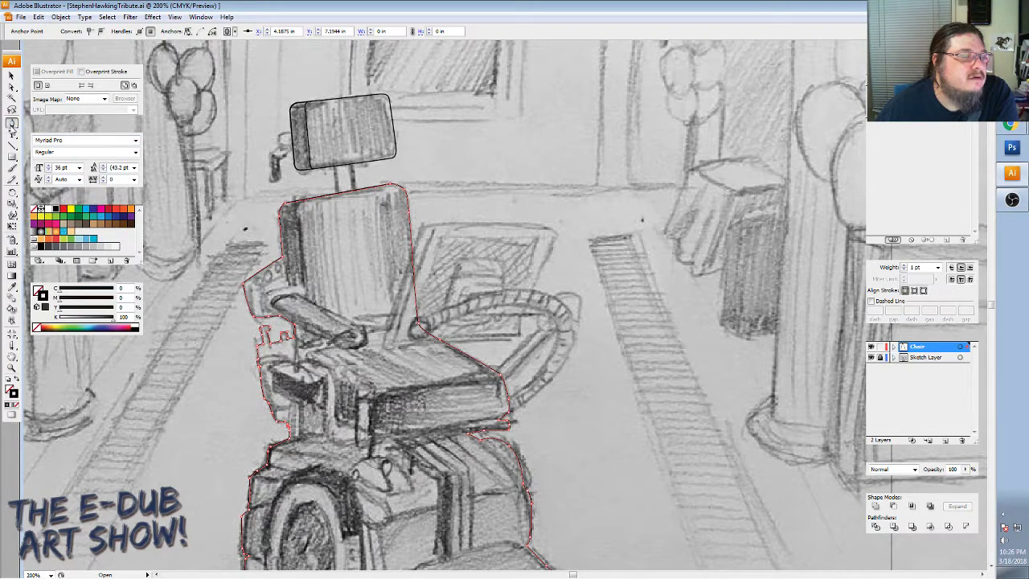
click(14, 126)
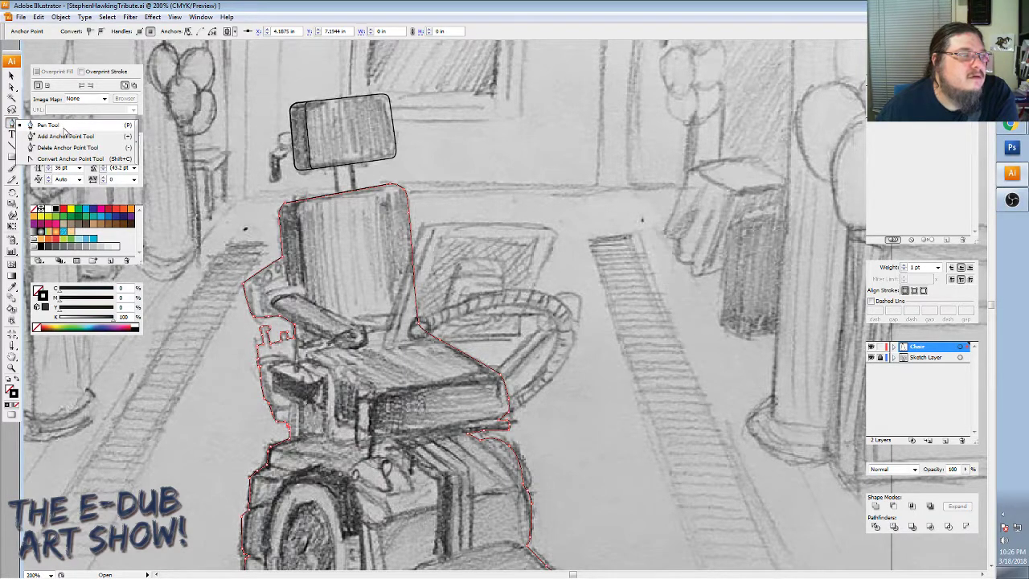
click(18, 127)
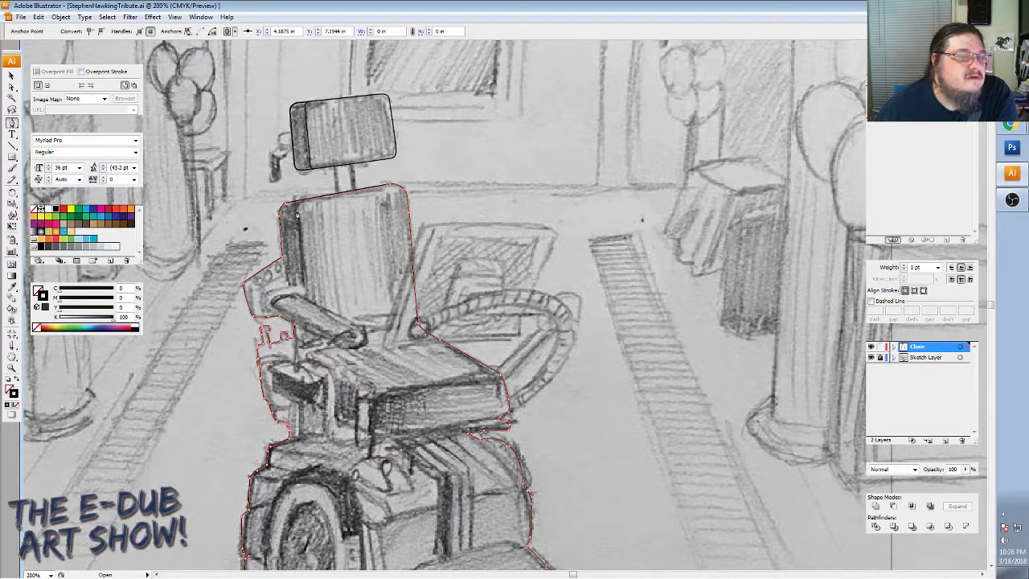
Trace a closed Pen path around the seat back's corners, from top-left back to its start.
click(296, 212)
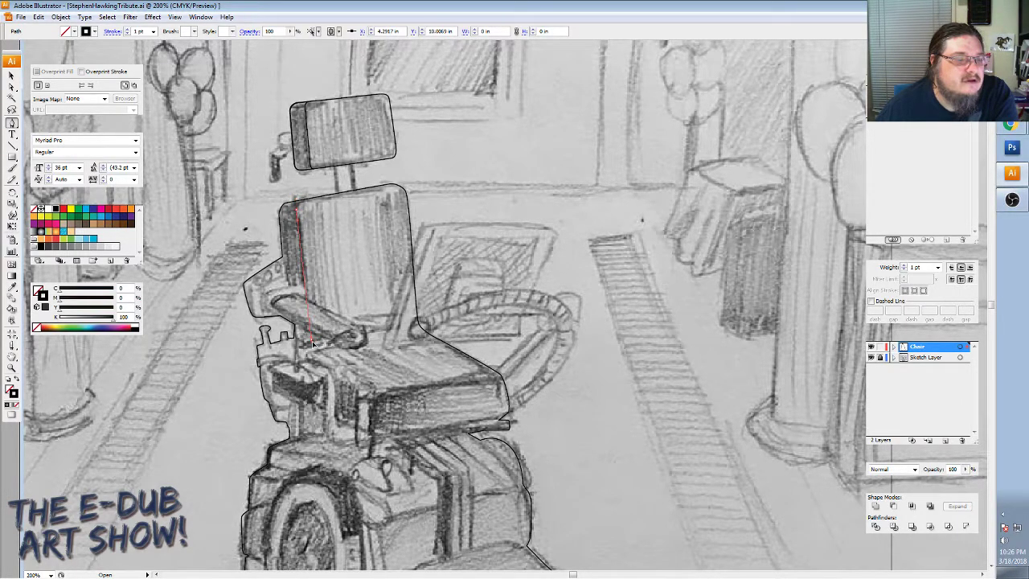
click(313, 345)
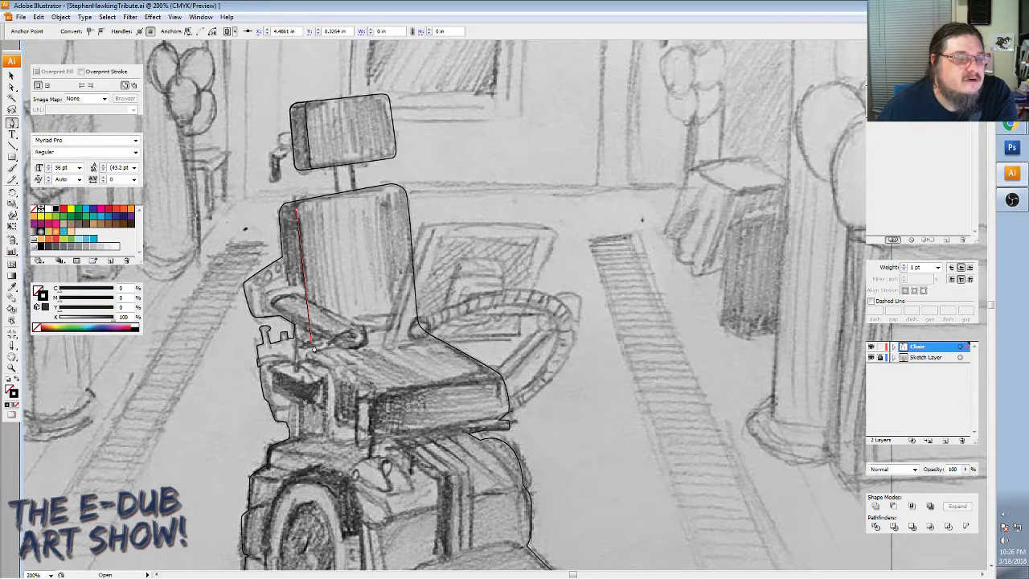
click(408, 326)
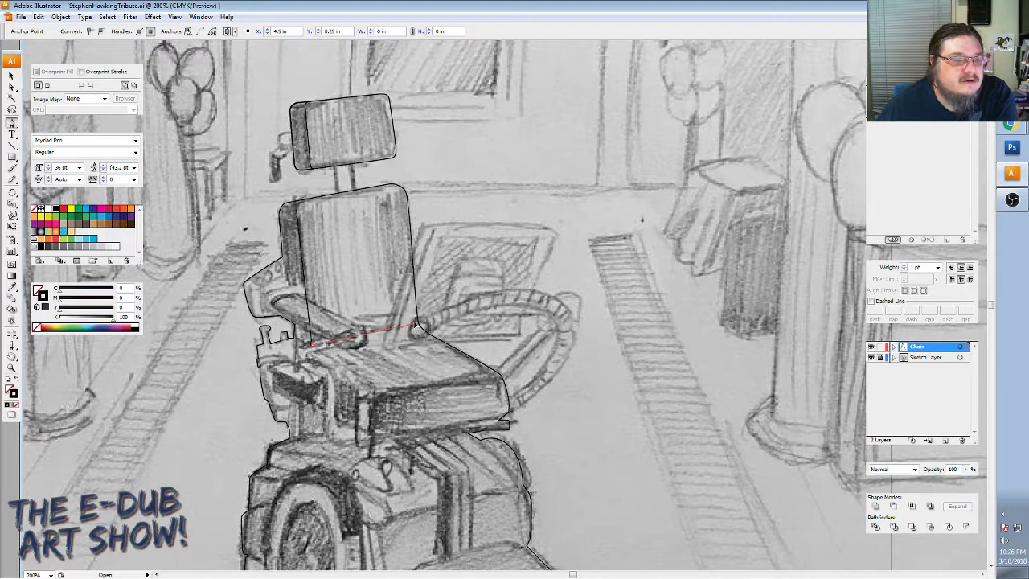
click(416, 323)
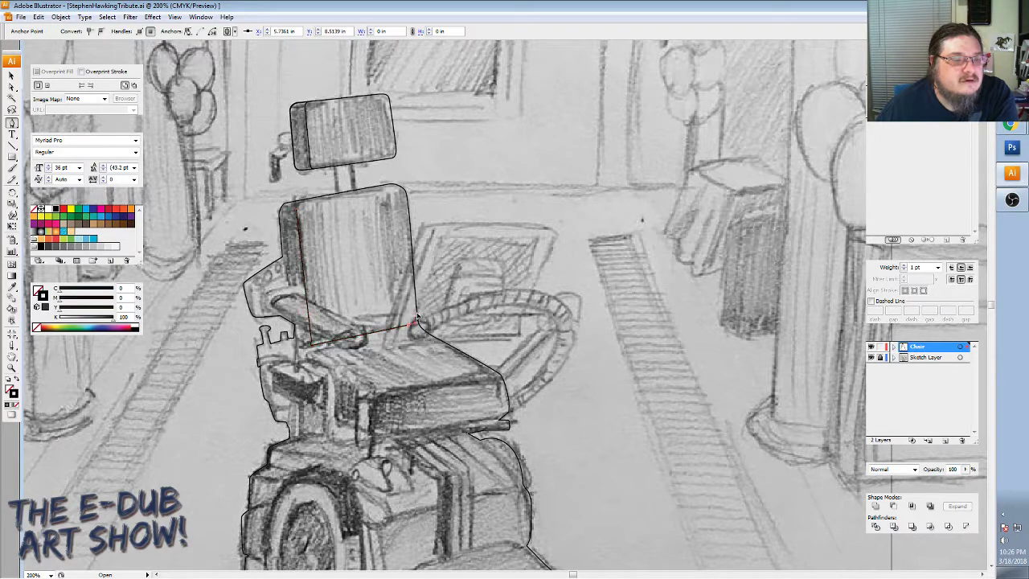
click(417, 304)
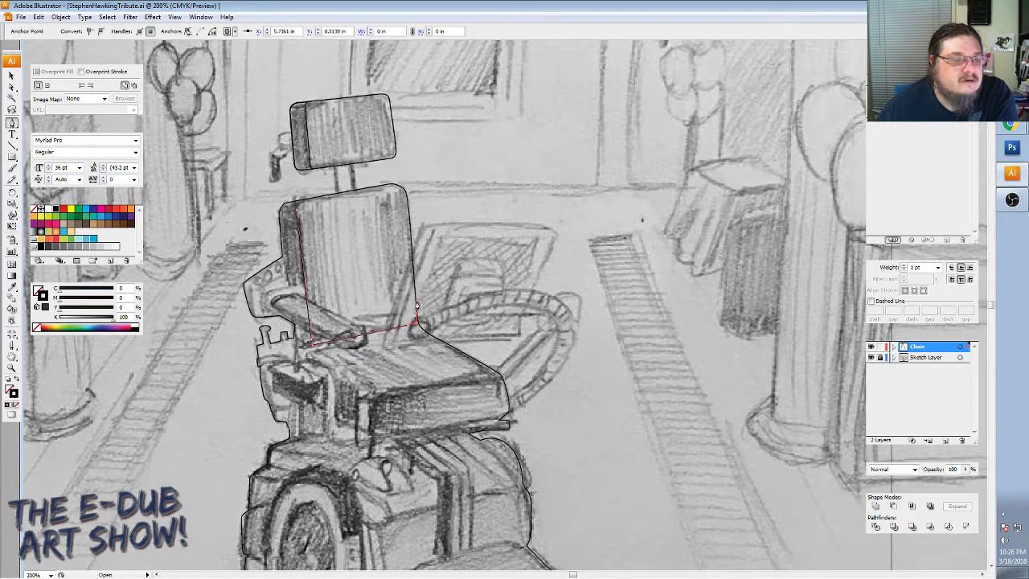
click(406, 193)
click(393, 187)
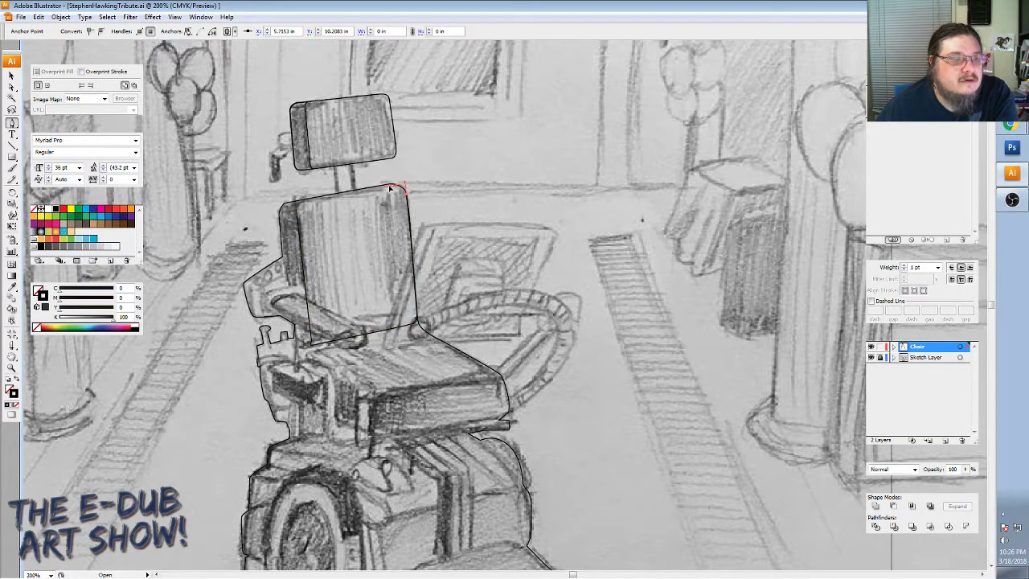
click(302, 203)
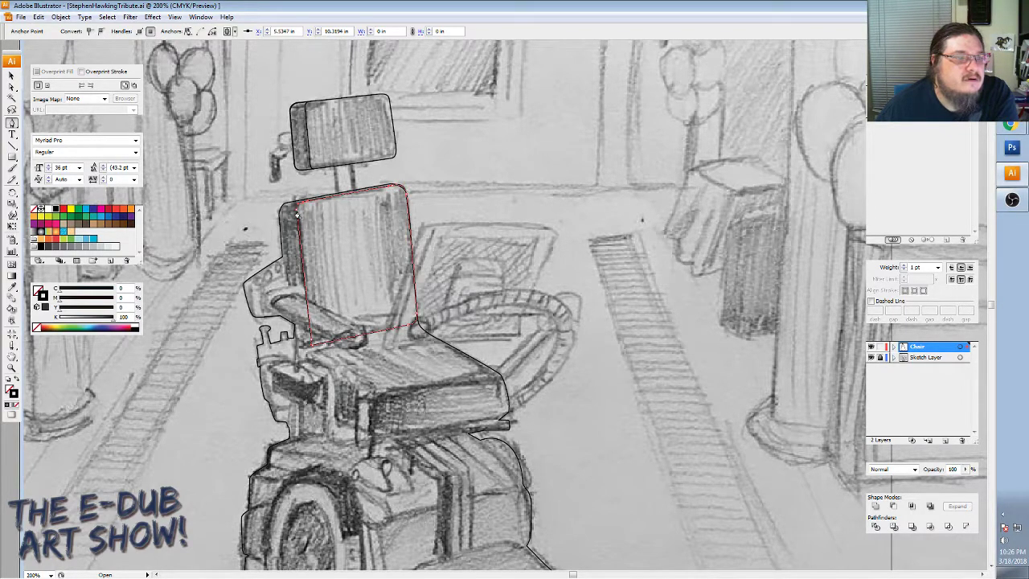
click(297, 216)
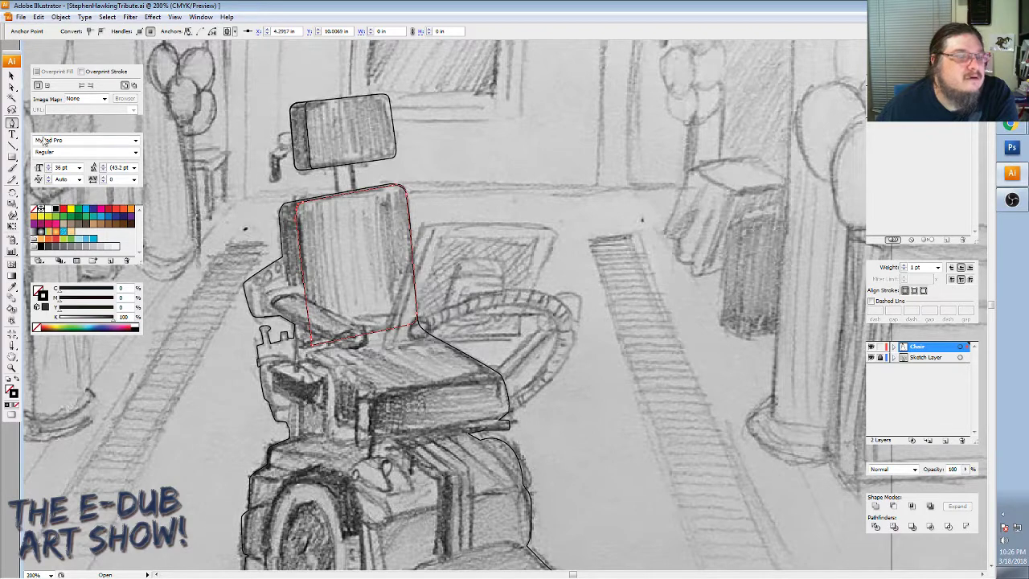
Check the seat-back outline's right-edge segments with Direct Selection, then deselect.
key(a)
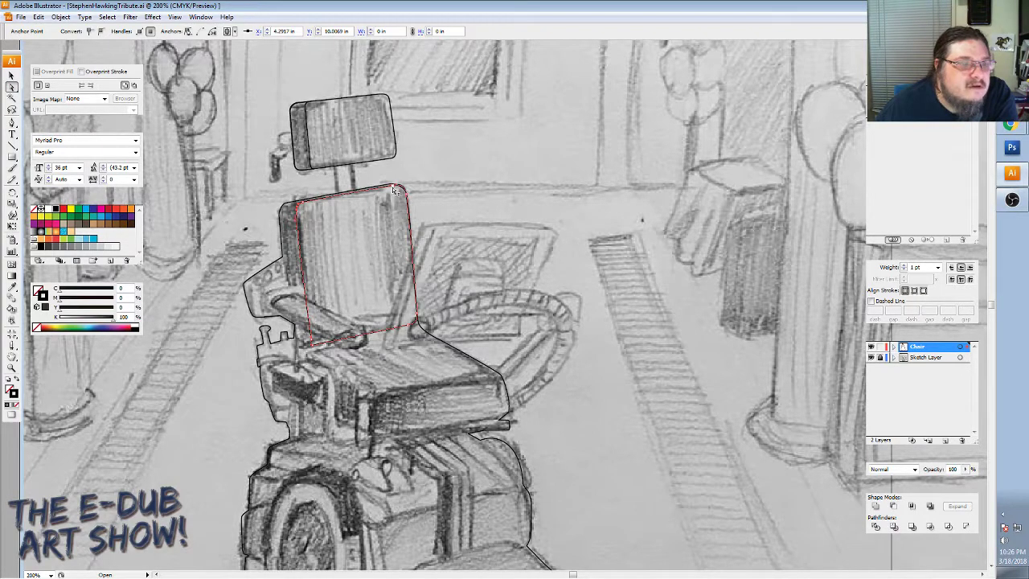
click(393, 189)
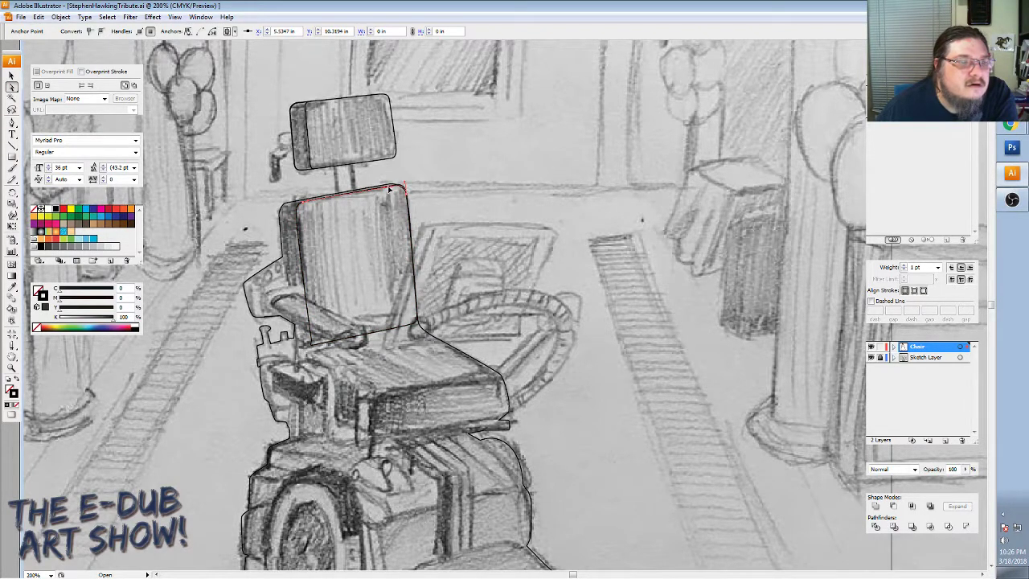
click(406, 197)
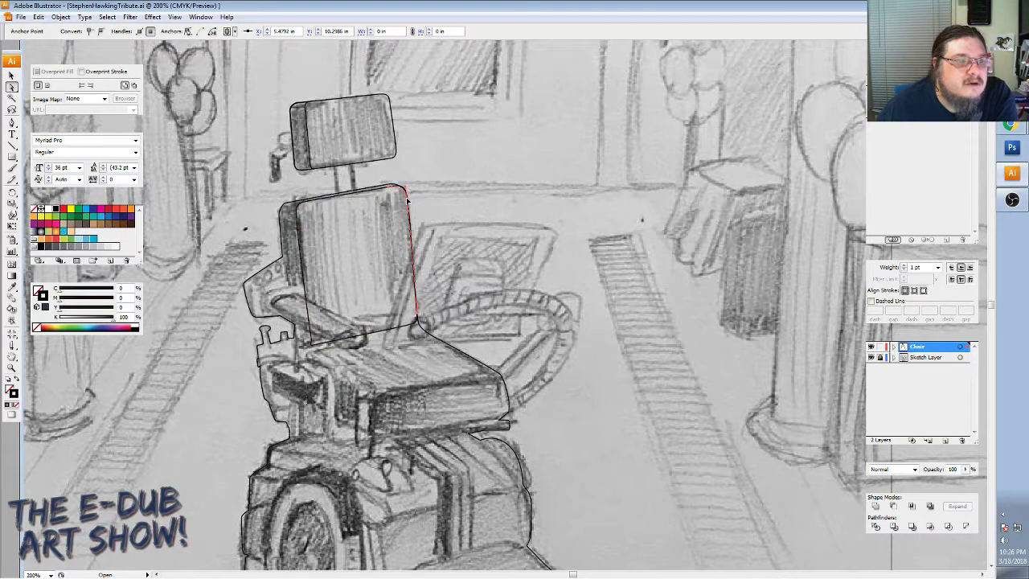
click(406, 195)
click(407, 187)
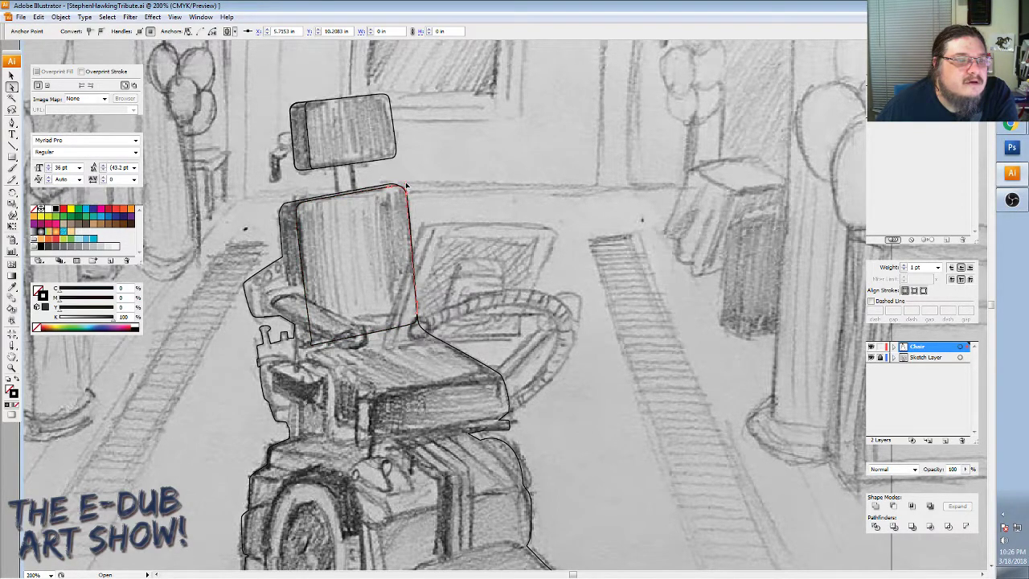
click(601, 290)
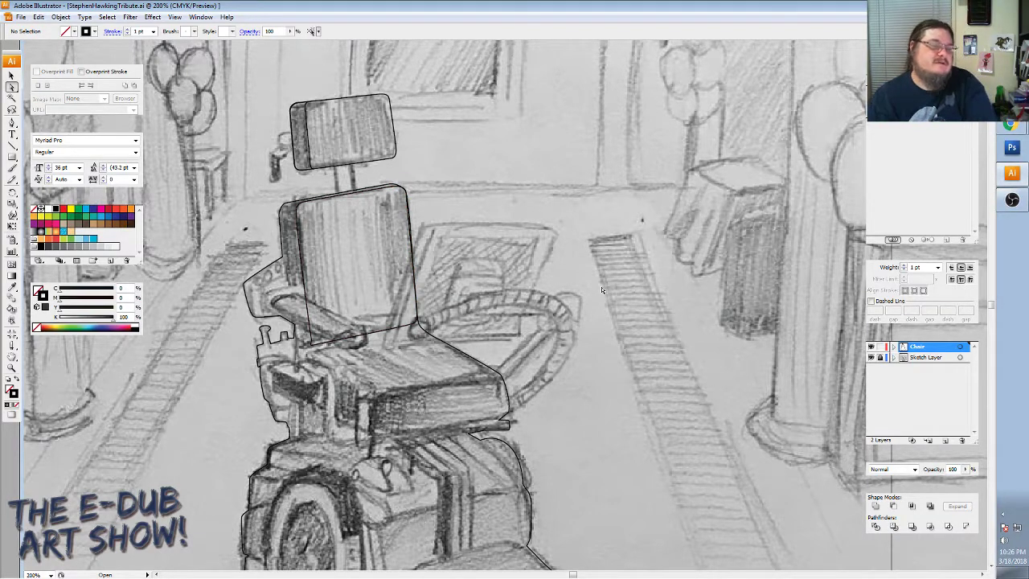
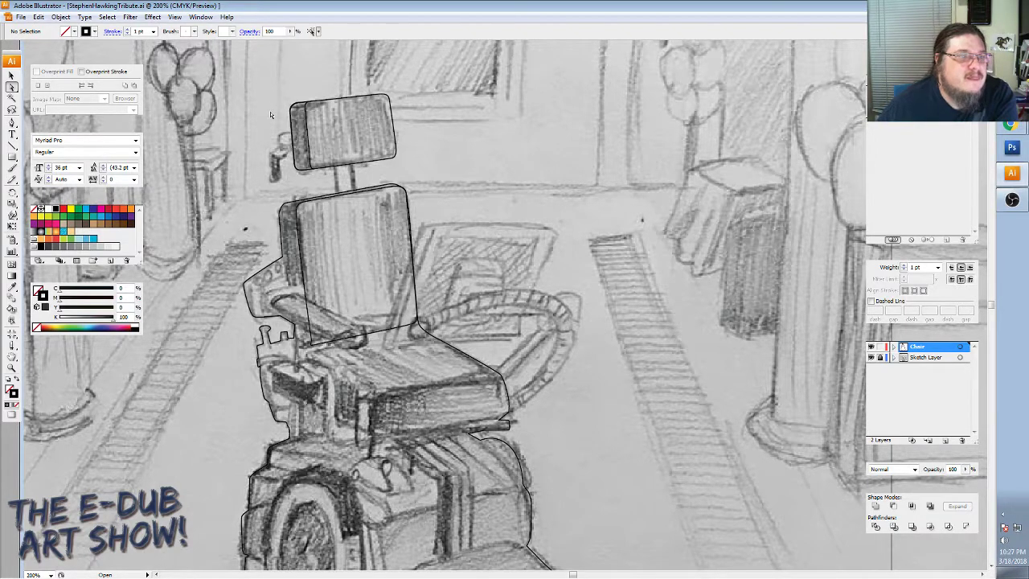
Give the headrest path the default white-to-black linear gradient fill.
click(310, 131)
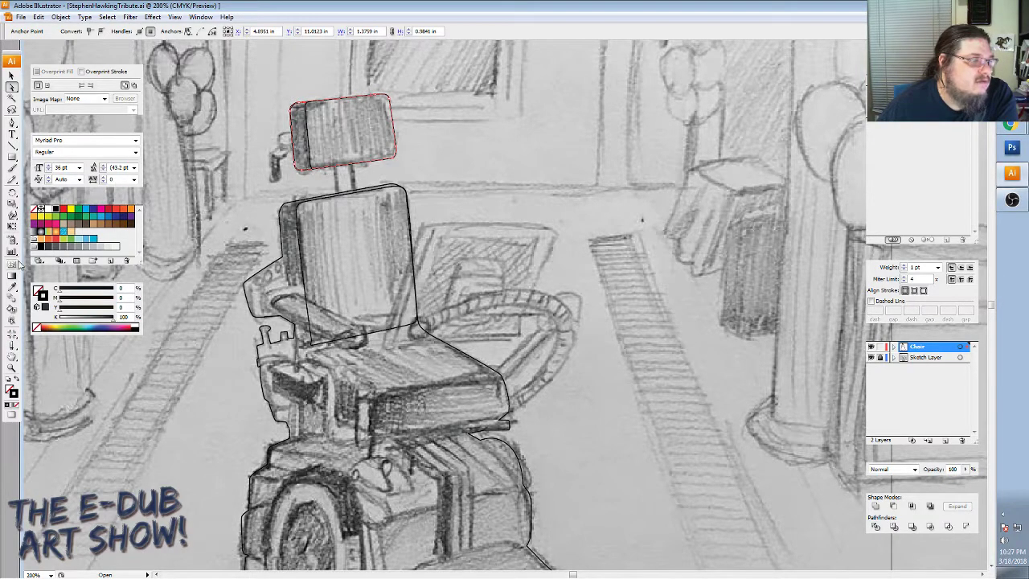
key(g)
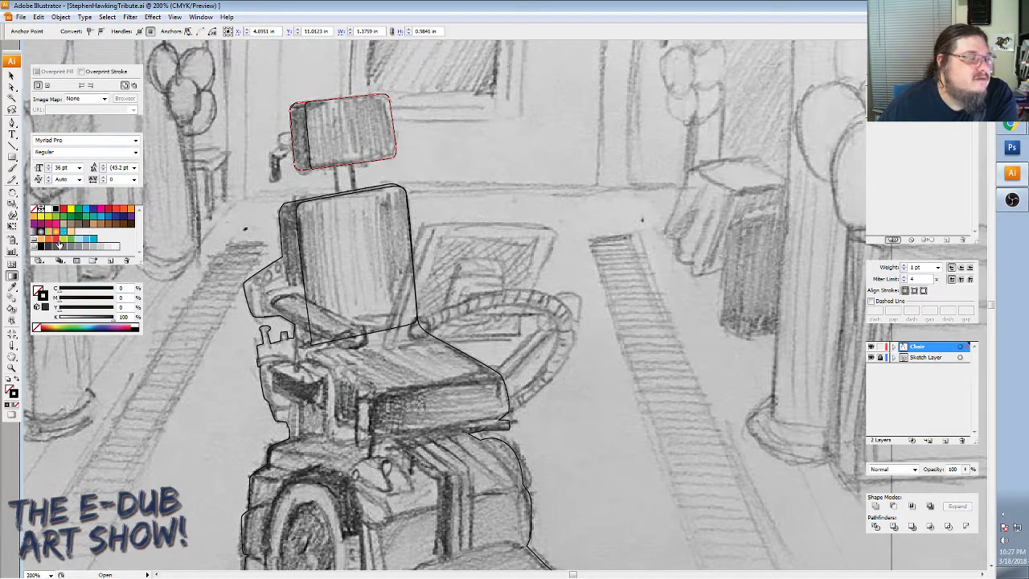
click(45, 316)
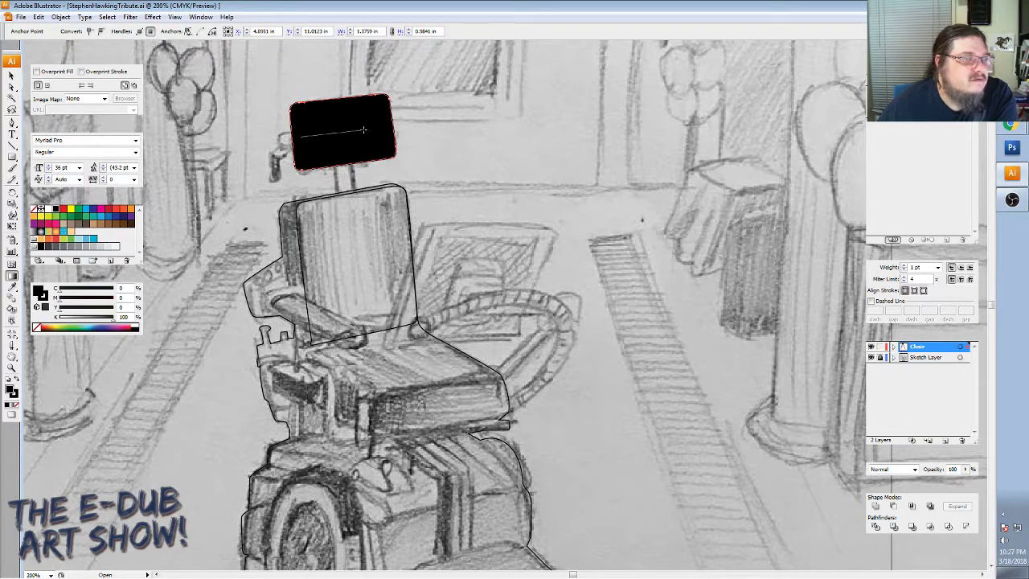
drag(306, 133, 378, 127)
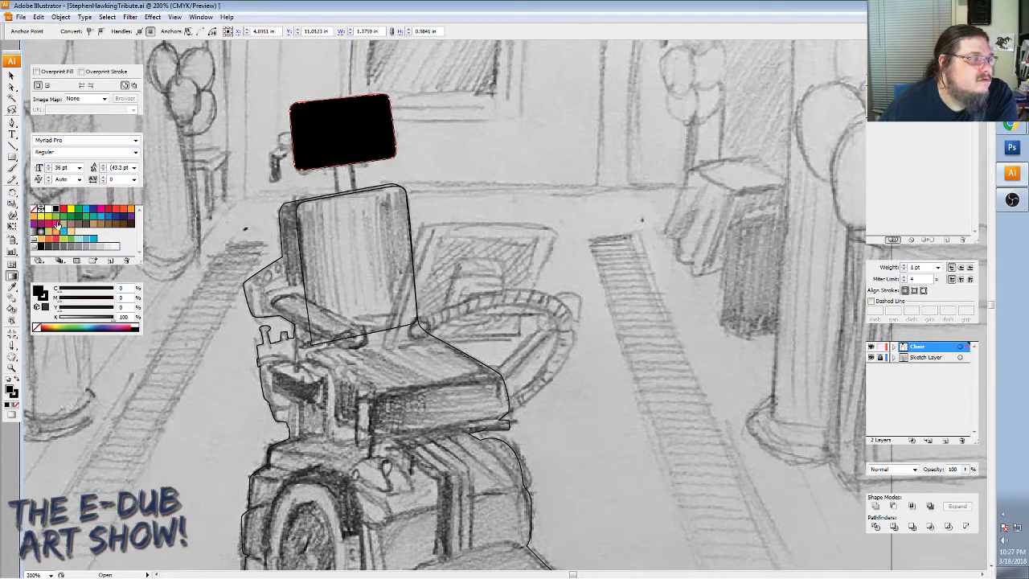
click(70, 284)
click(41, 294)
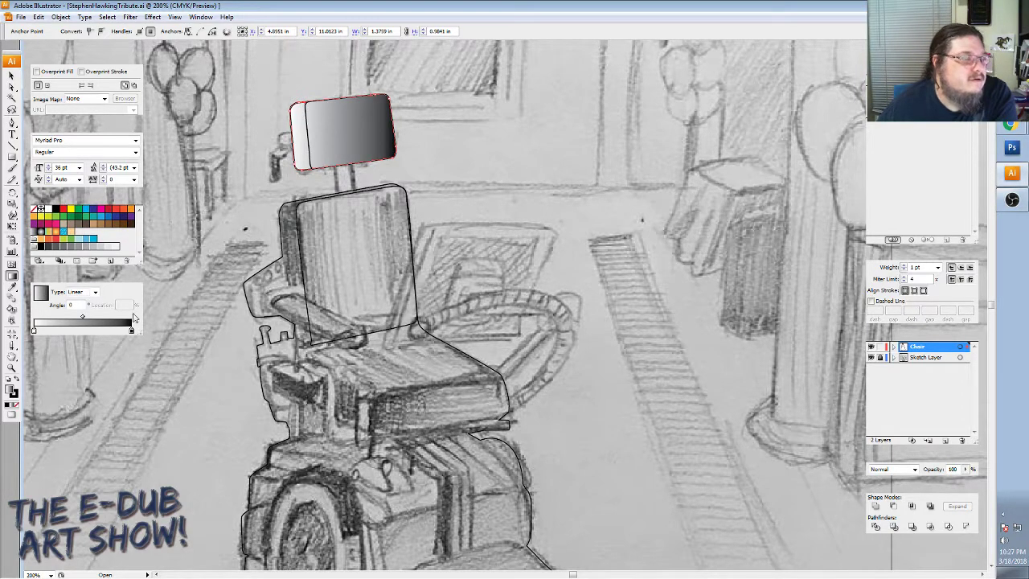
Make the headrest gradient's left stop black and add a grey middle stop.
click(34, 330)
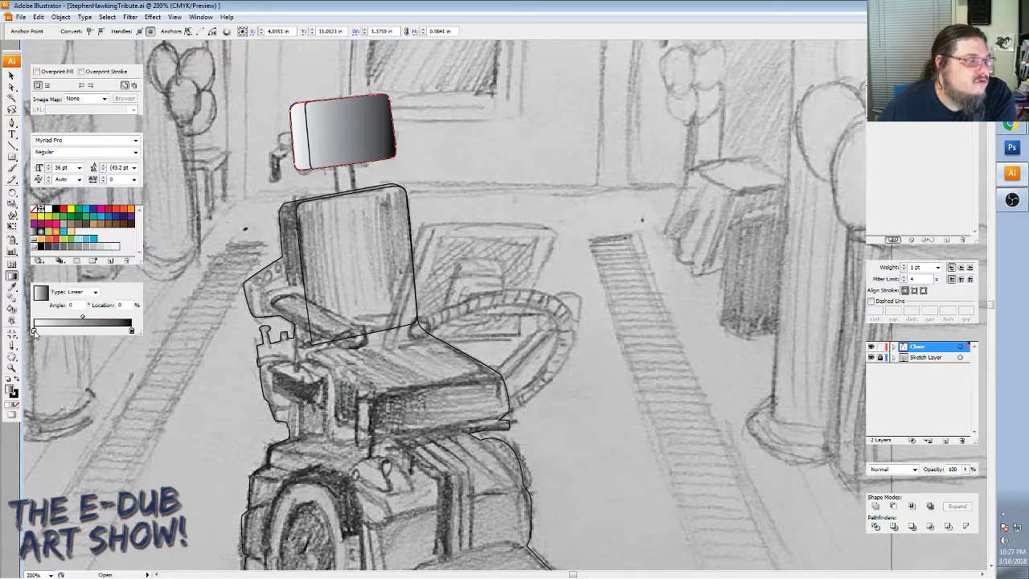
double_click(34, 333)
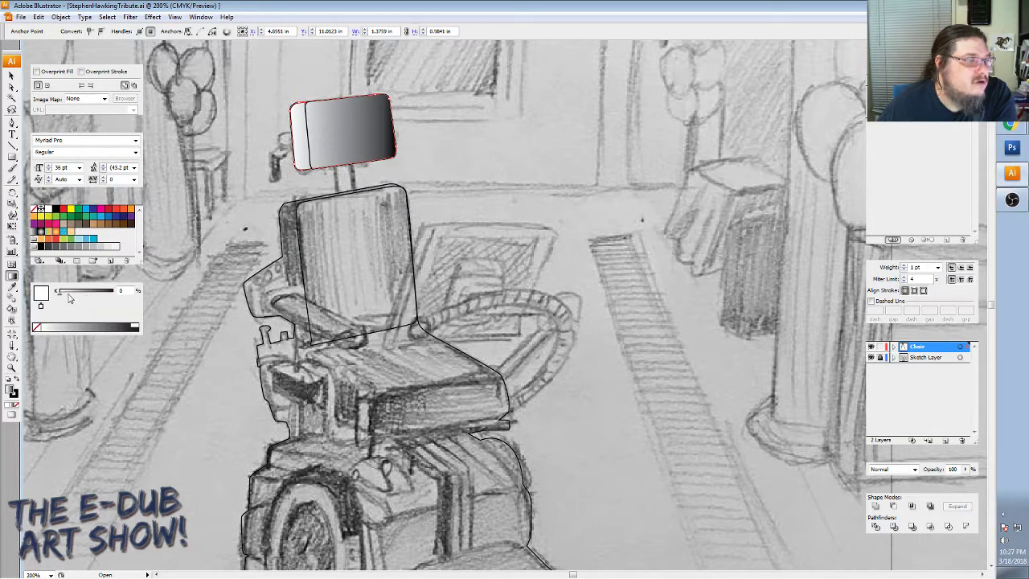
drag(59, 296, 126, 304)
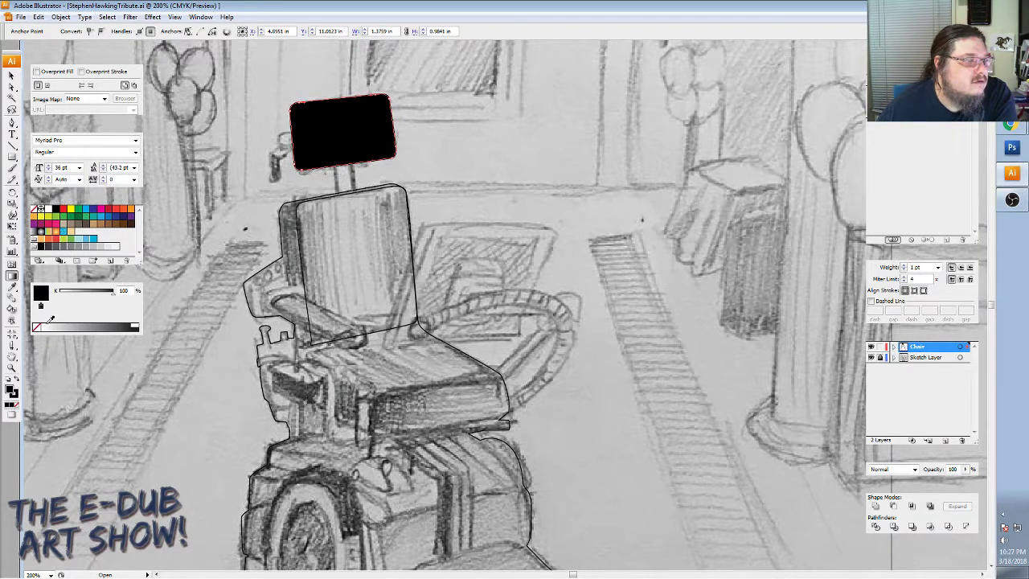
click(85, 282)
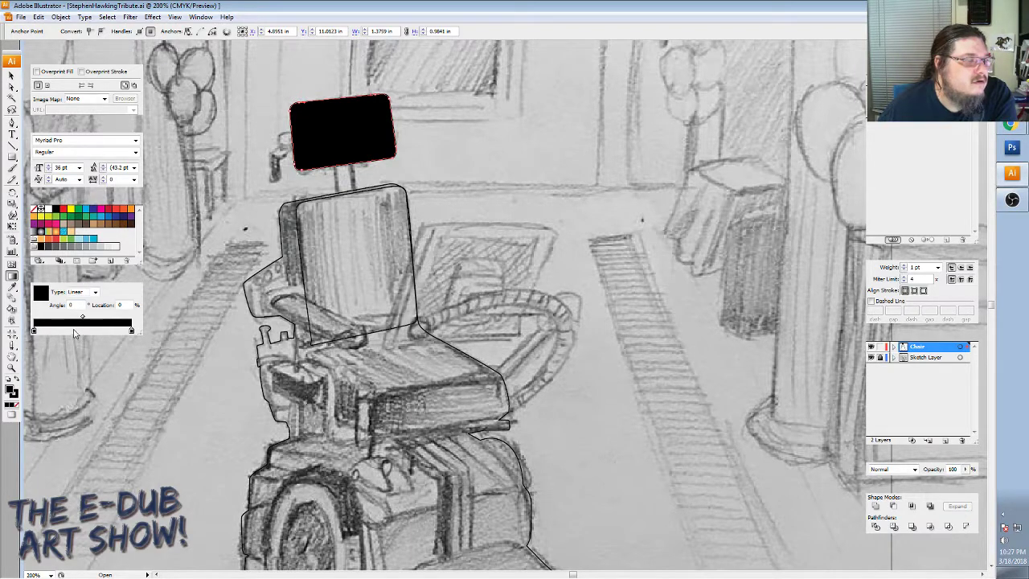
click(75, 331)
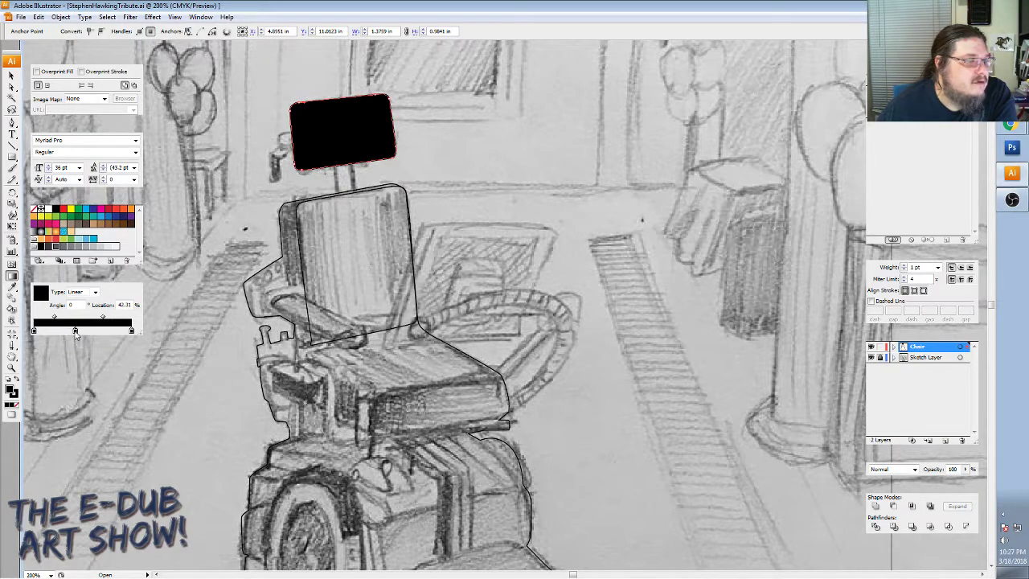
drag(60, 249, 76, 331)
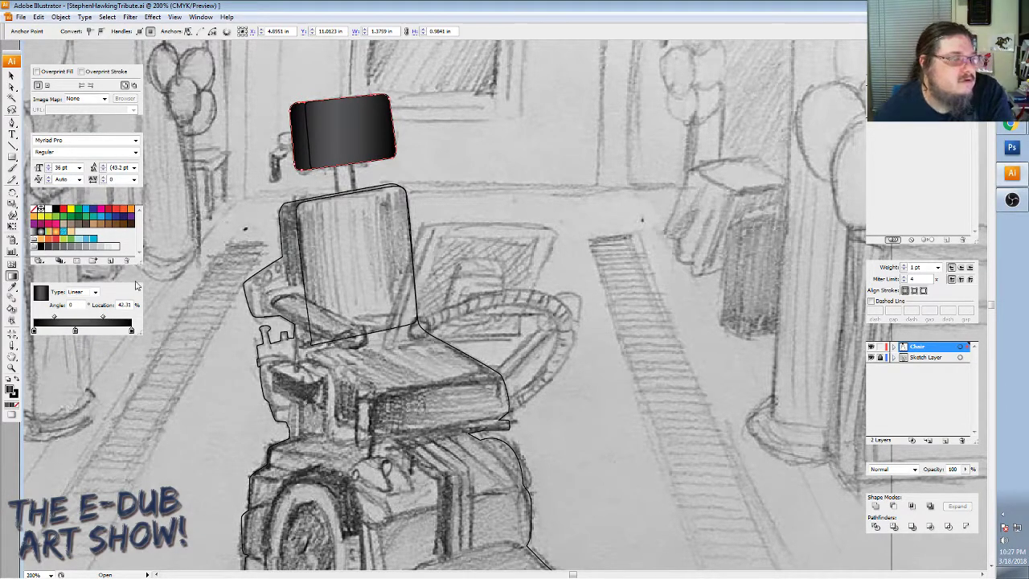
Redraw the gradient at a slight tilt, move the grey stop to 34.62%, and add a 67.58% stop.
drag(325, 137, 385, 128)
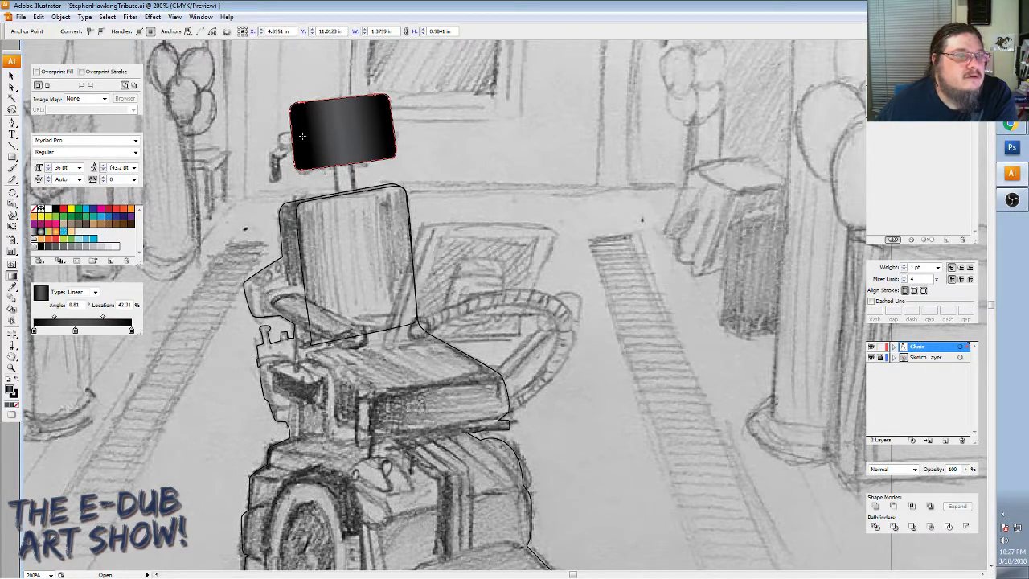
drag(303, 135, 386, 126)
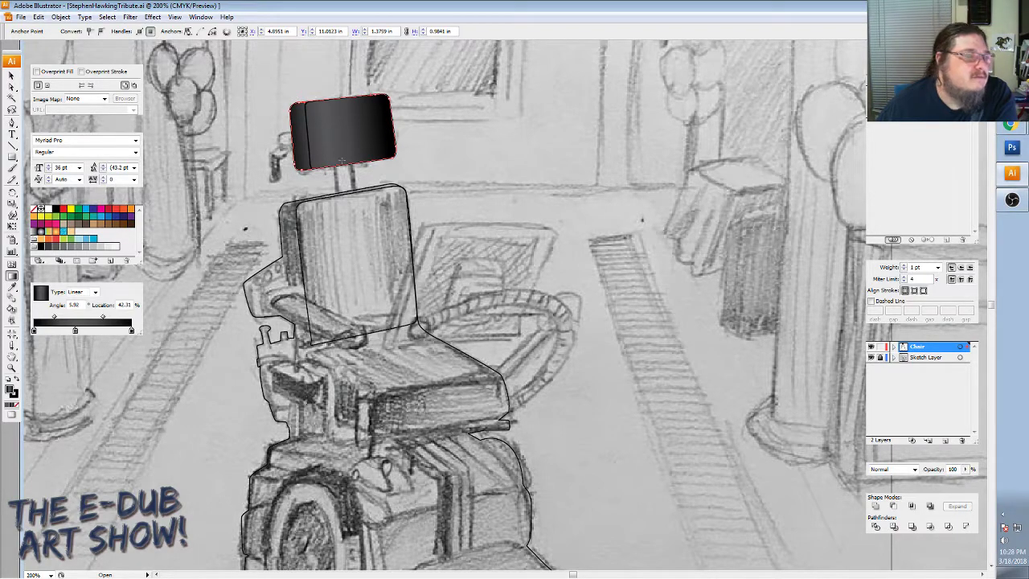
drag(75, 331, 66, 330)
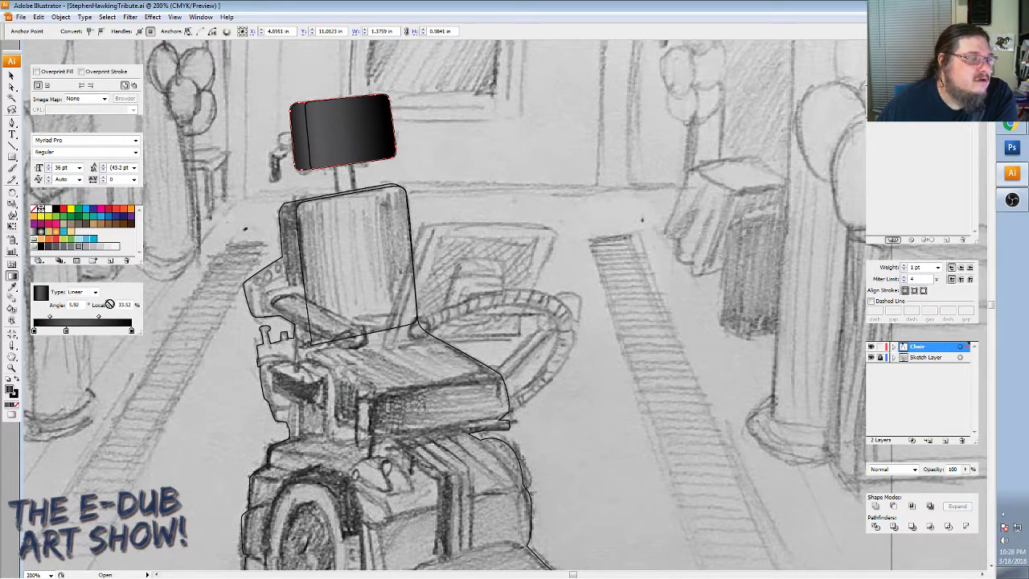
click(100, 331)
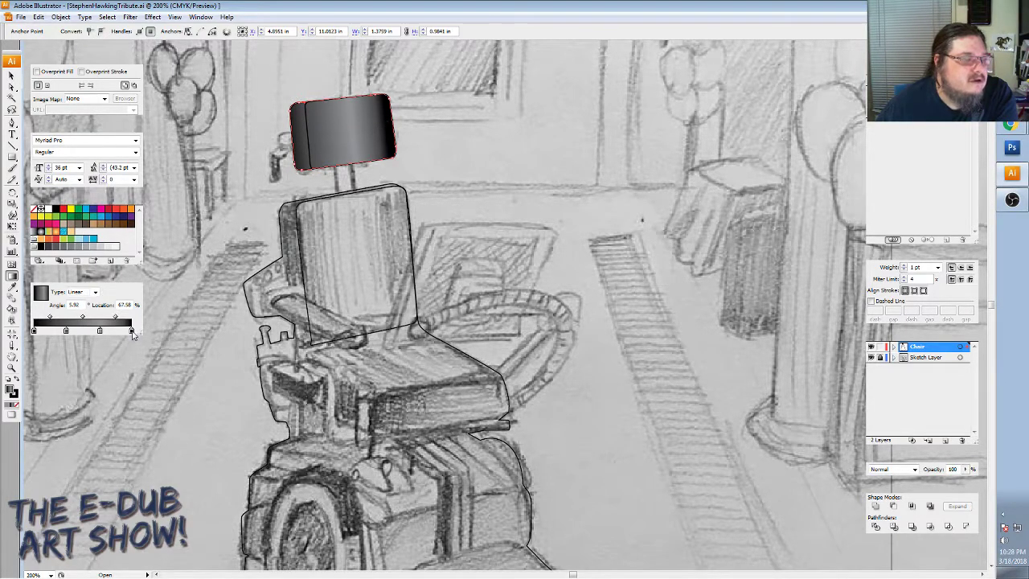
drag(116, 319, 114, 320)
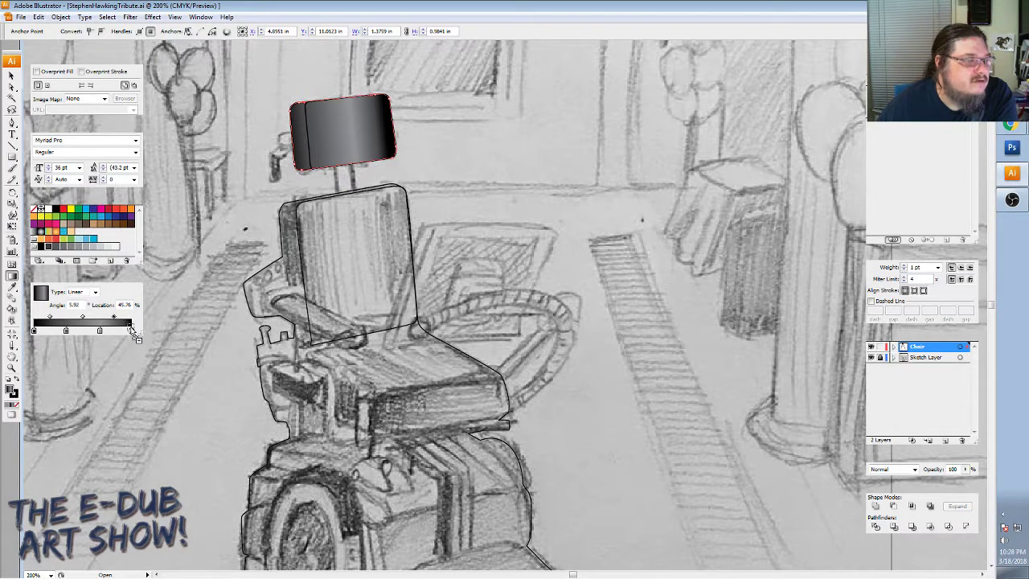
Fine-tune gradient stop locations to 72.53%, 60.44%, 56.04% and 30.77%.
click(131, 330)
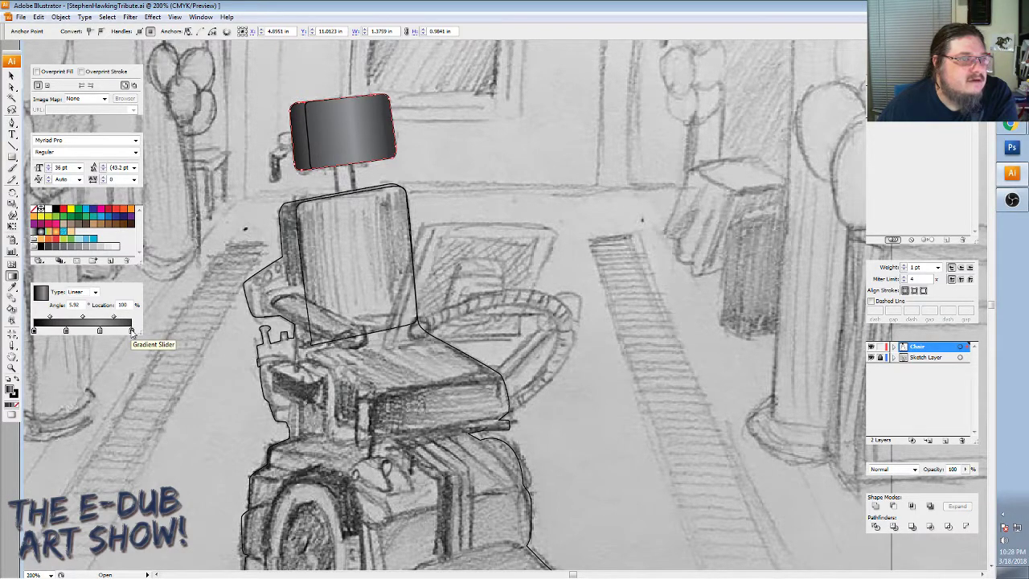
mouse_move(100, 331)
mouse_down()
mouse_move(114, 318)
mouse_move(100, 331)
mouse_up()
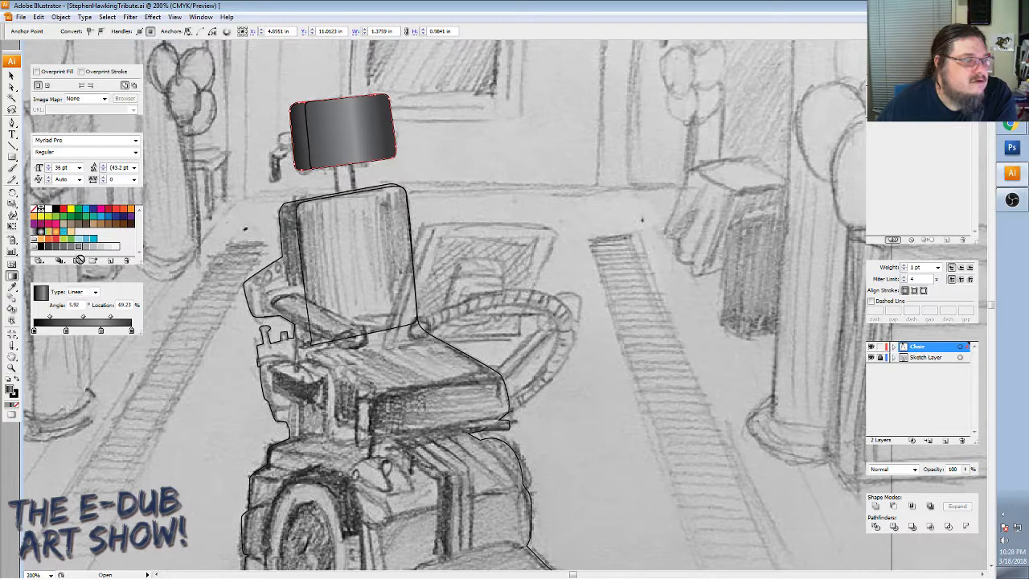
drag(100, 329, 92, 332)
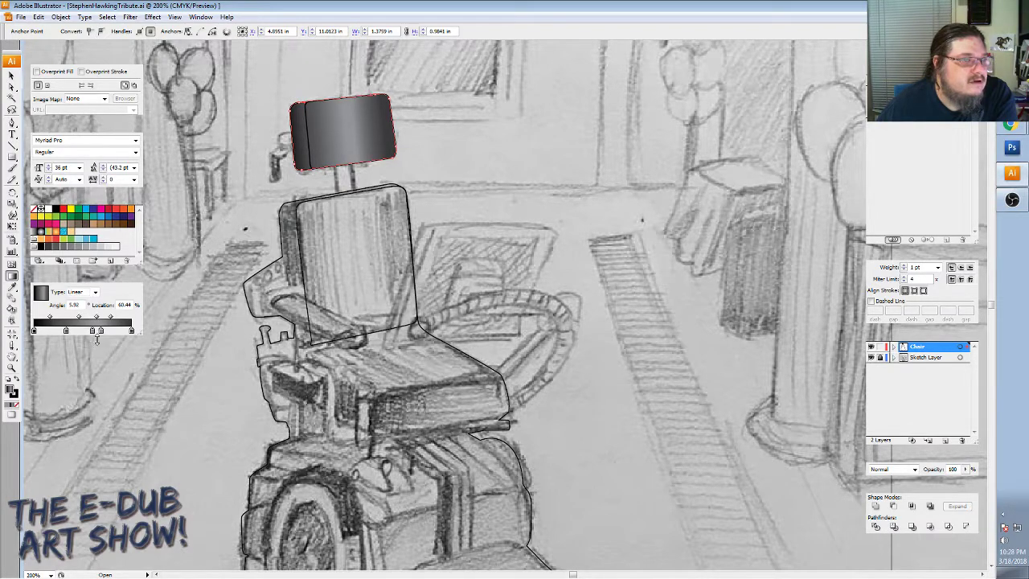
click(92, 330)
drag(92, 331, 105, 330)
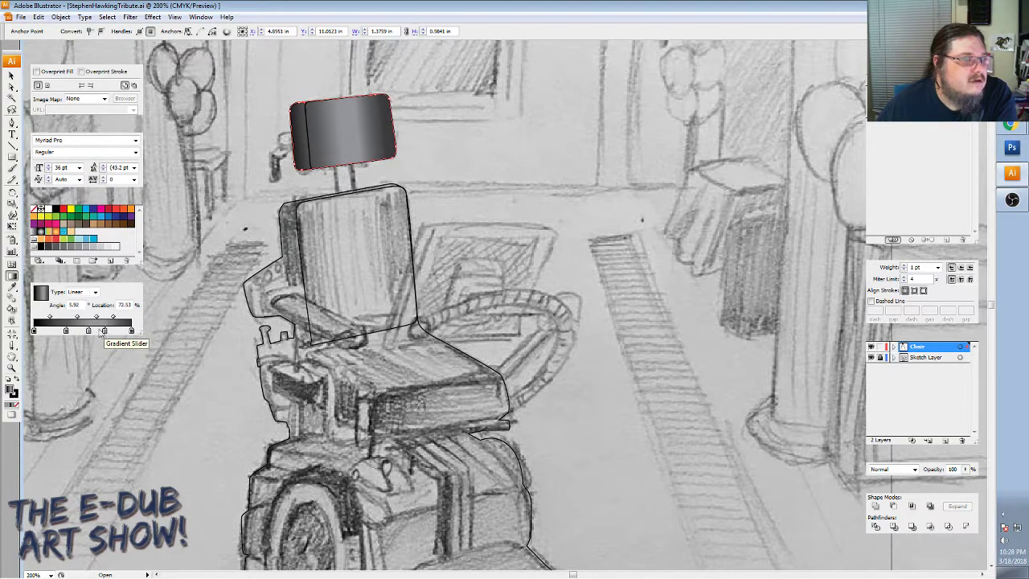
drag(67, 330, 65, 332)
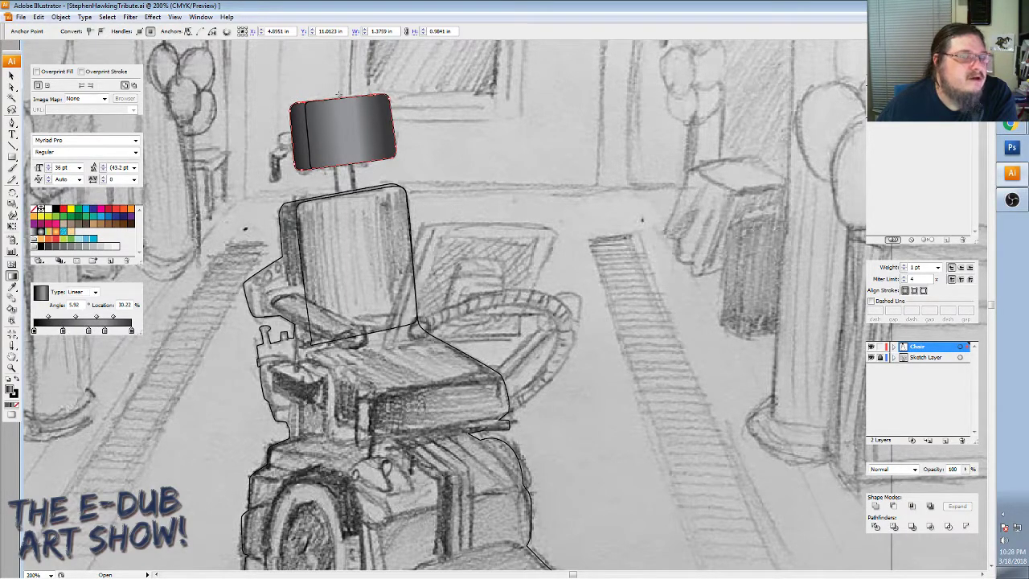
click(12, 75)
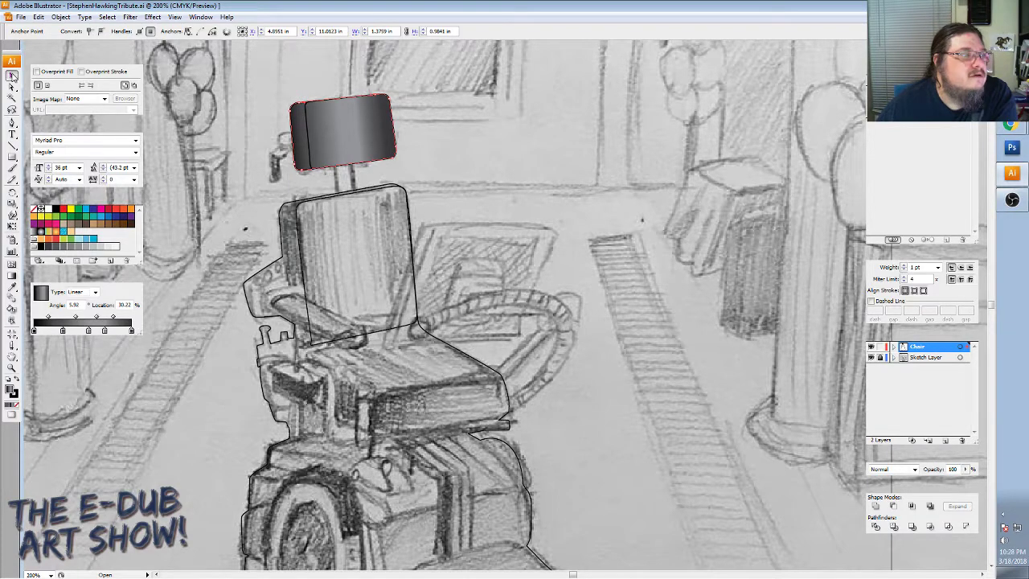
Give the headrest's narrow left-side path a solid black fill, then deselect.
click(464, 124)
click(311, 144)
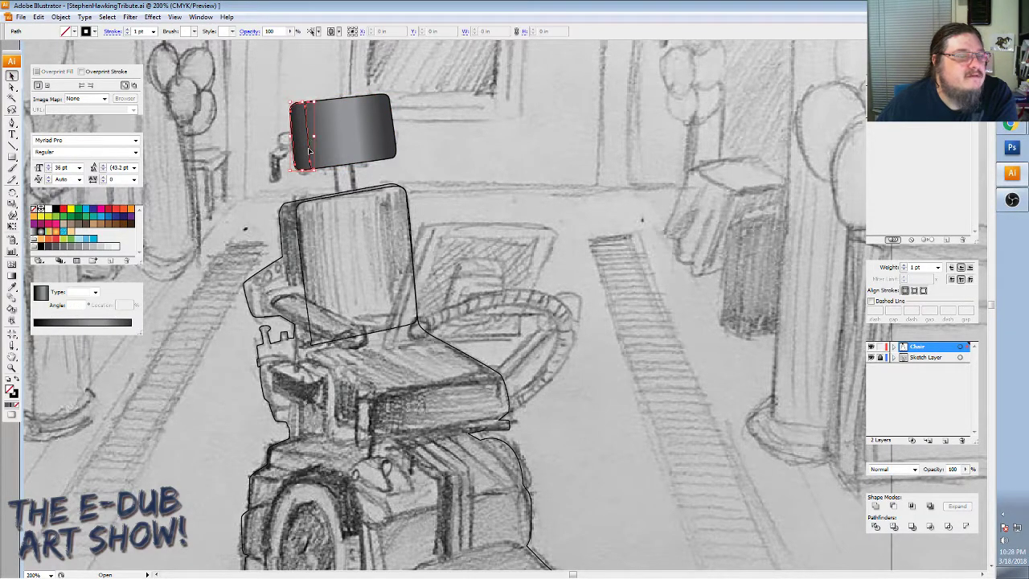
click(36, 240)
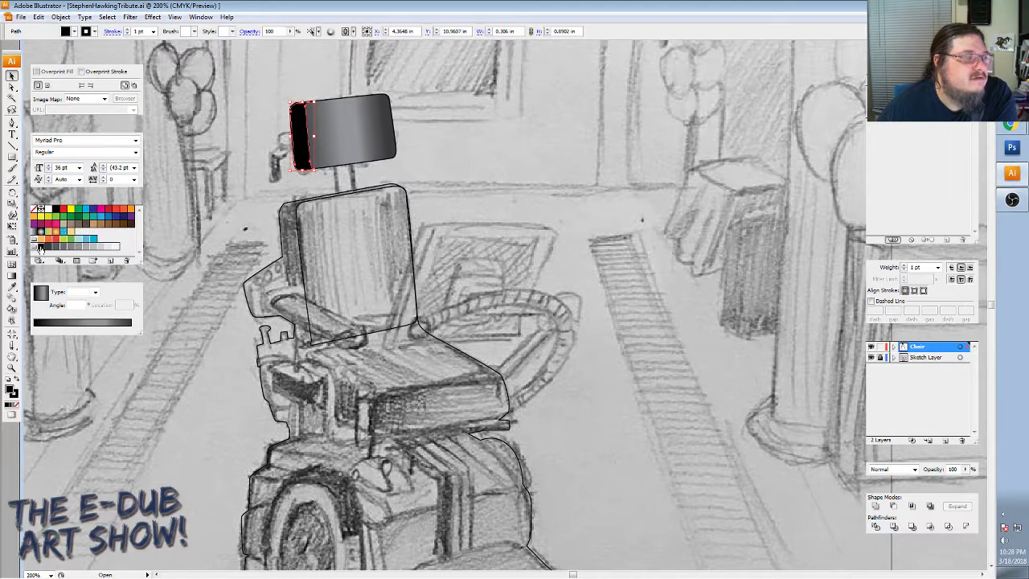
click(202, 196)
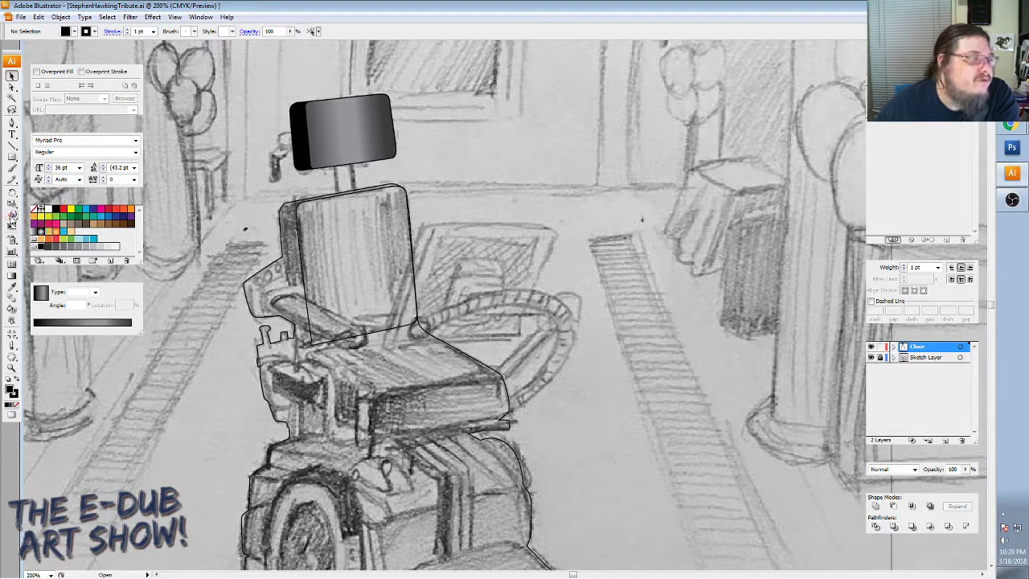
click(12, 122)
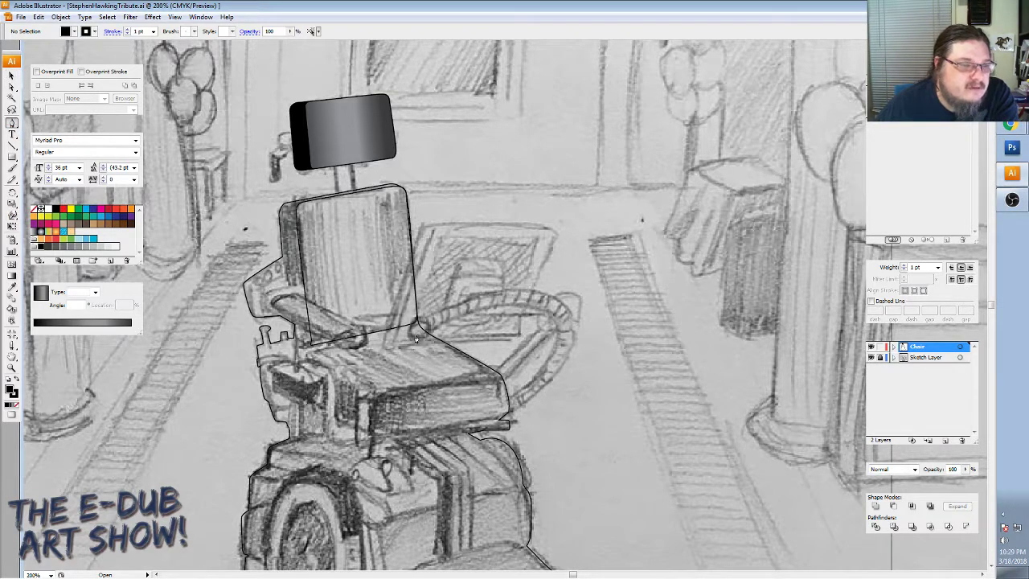
Trace a thin curved path along the seat's back edge and set its fill to None.
click(307, 350)
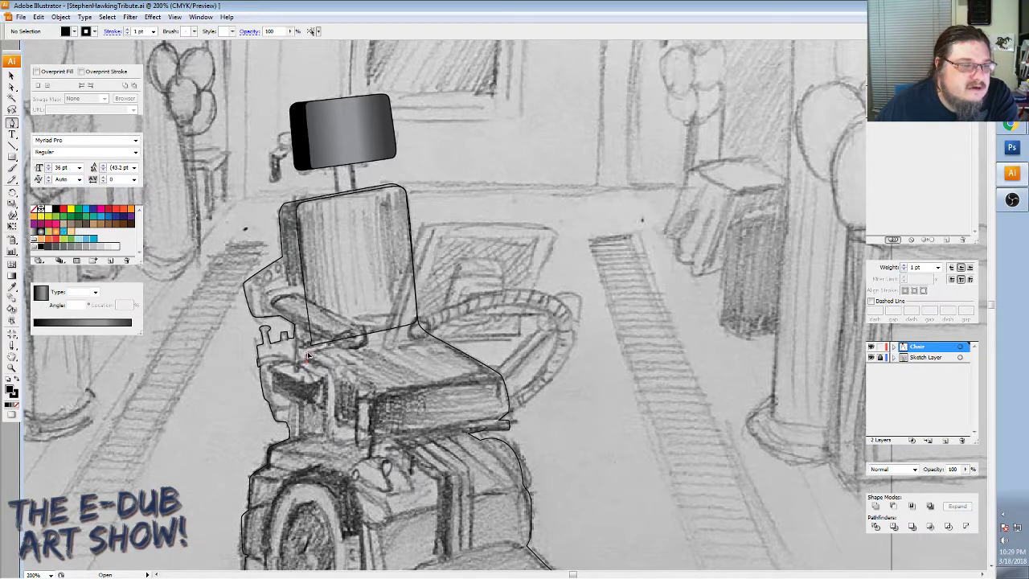
click(386, 344)
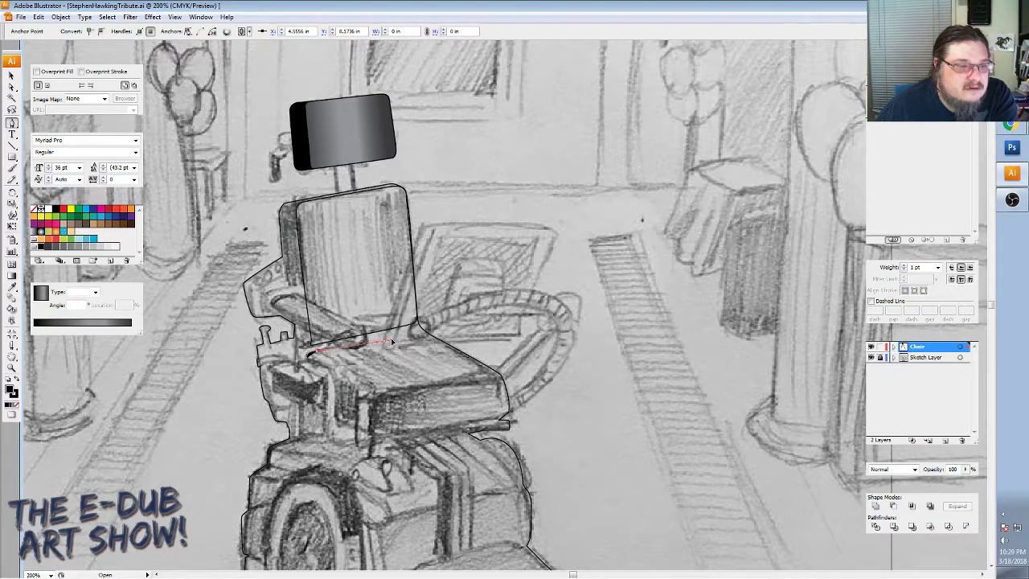
drag(392, 342, 419, 341)
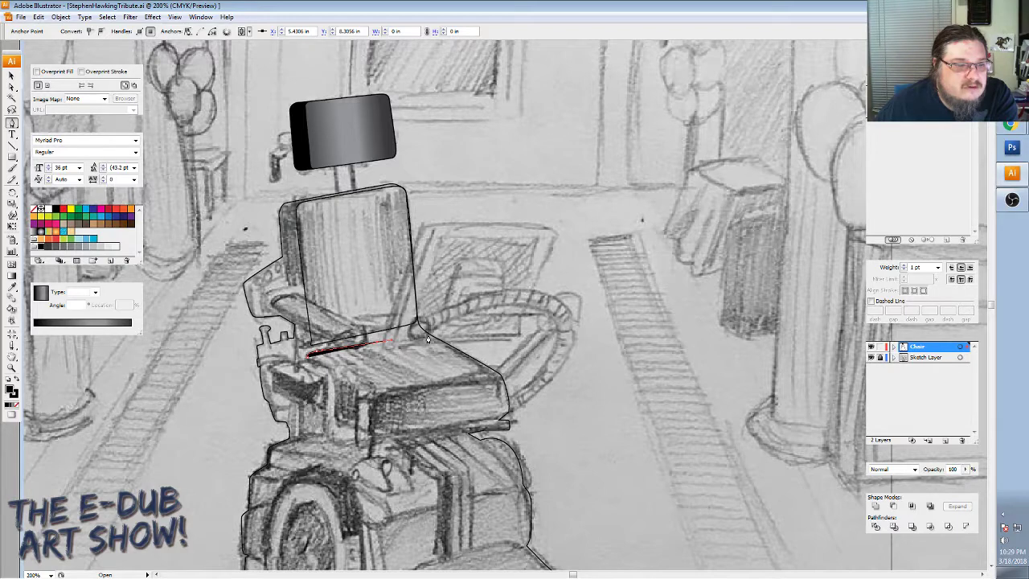
drag(428, 340, 447, 351)
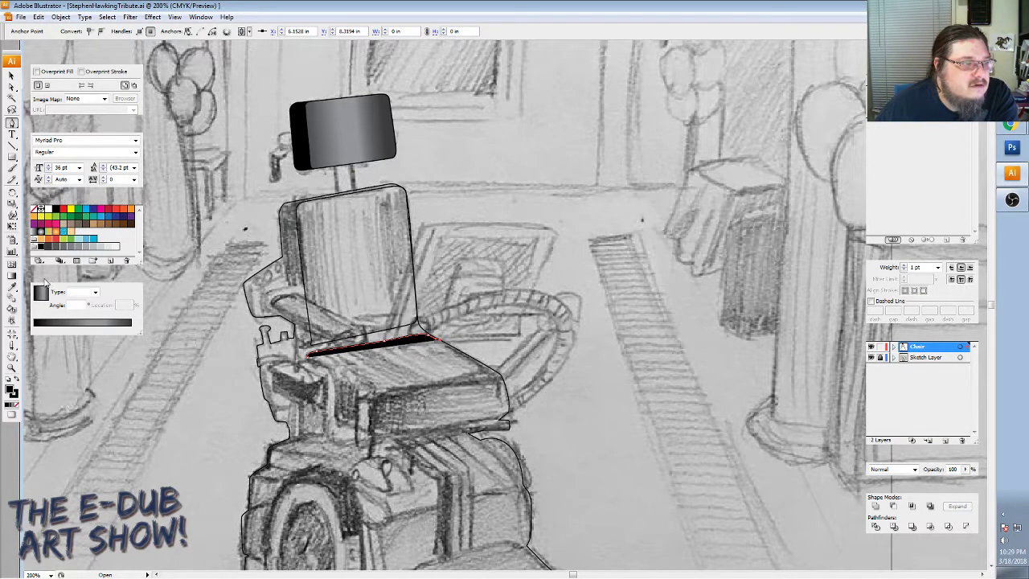
click(48, 288)
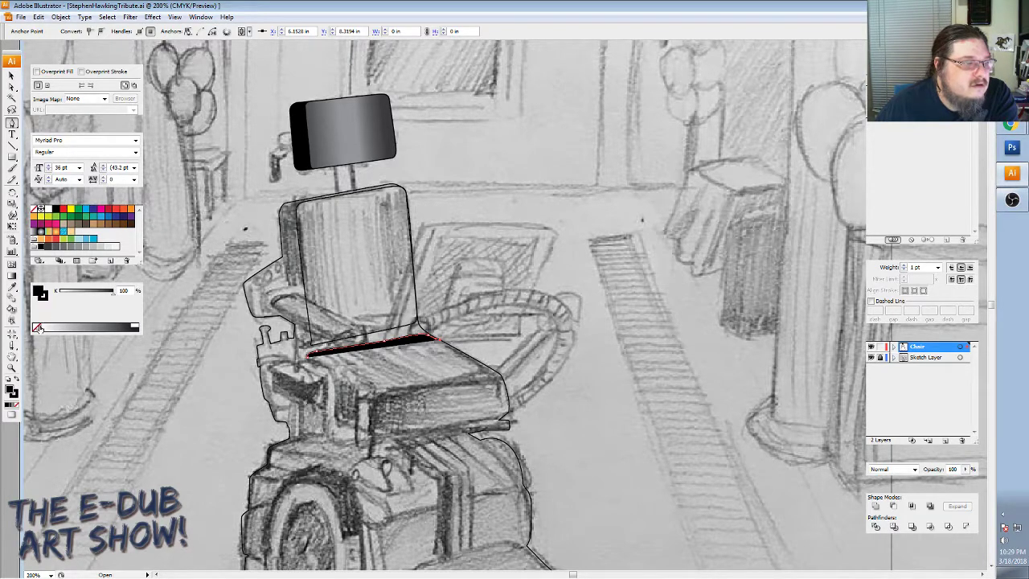
click(36, 326)
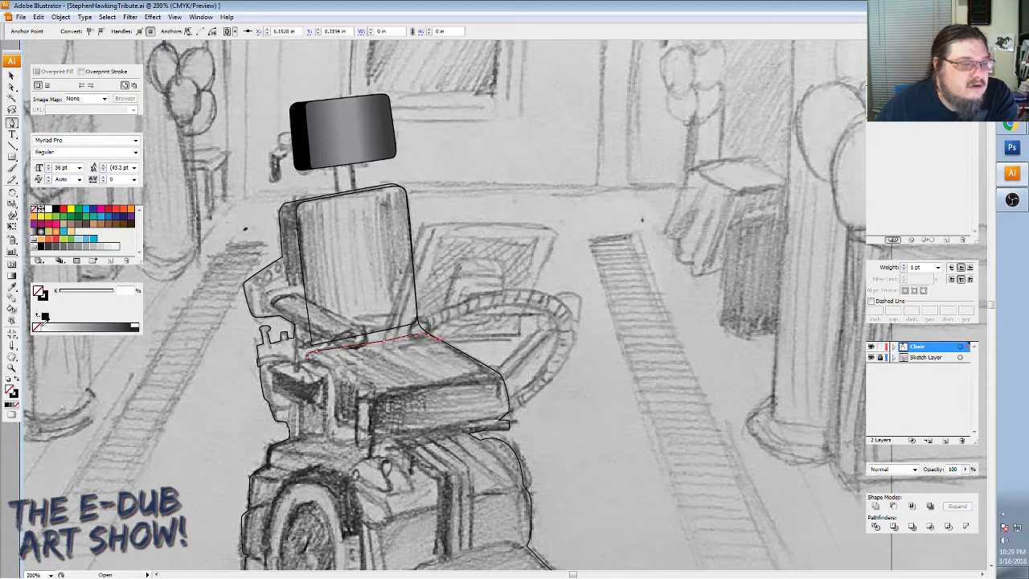
Continue tracing around the seat top and close the outline at its start point.
click(498, 375)
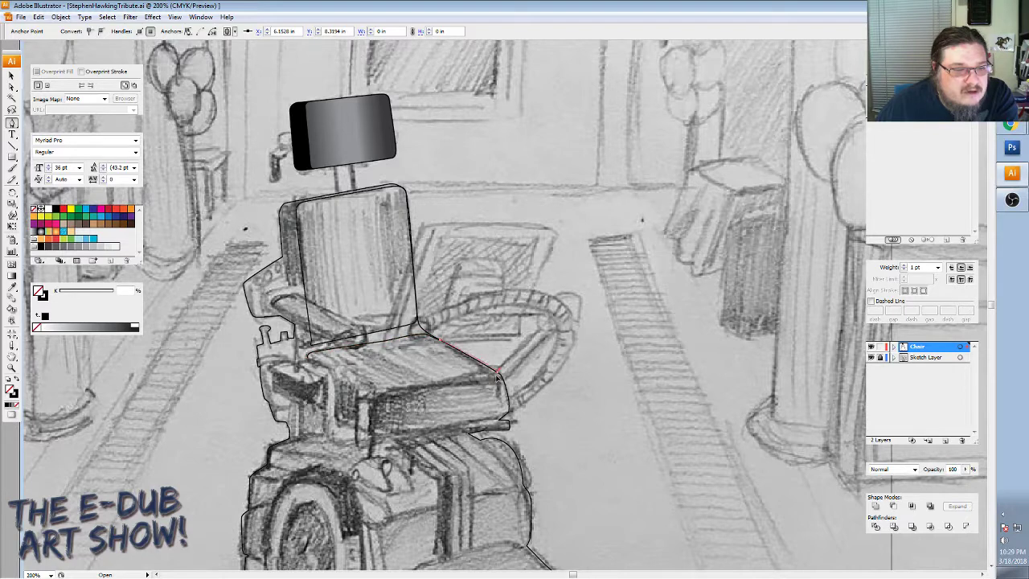
click(496, 376)
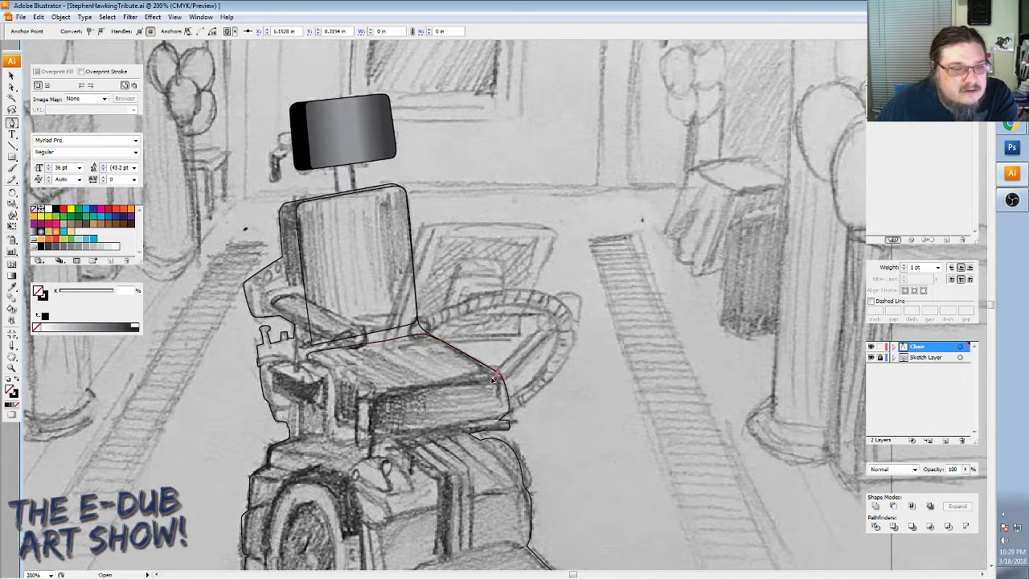
click(486, 382)
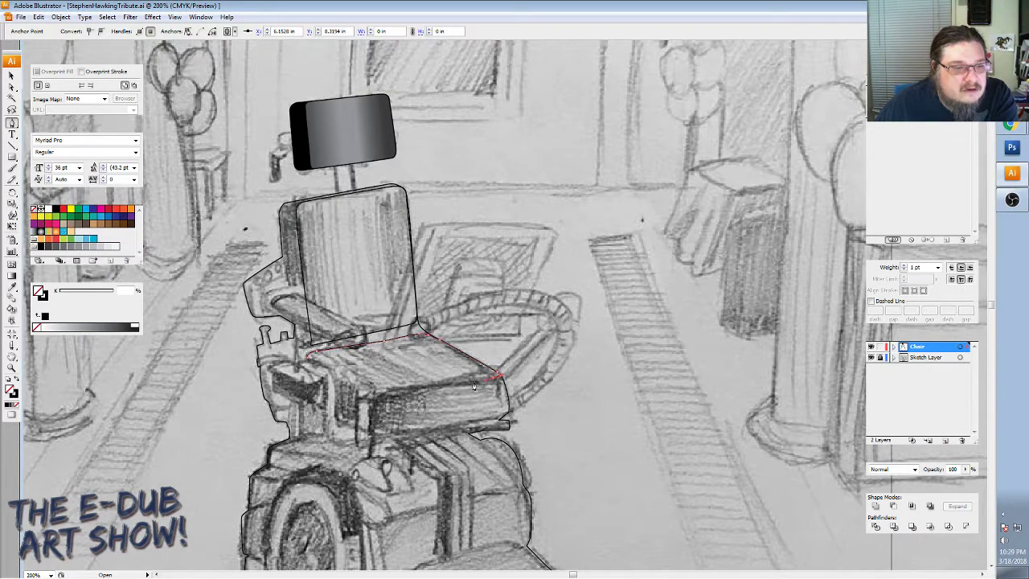
click(427, 396)
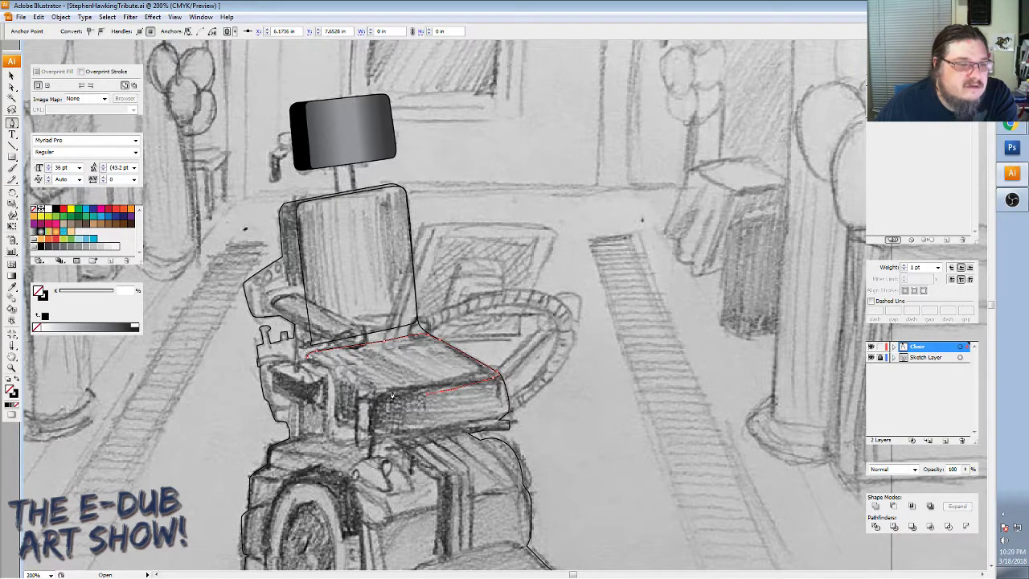
click(391, 397)
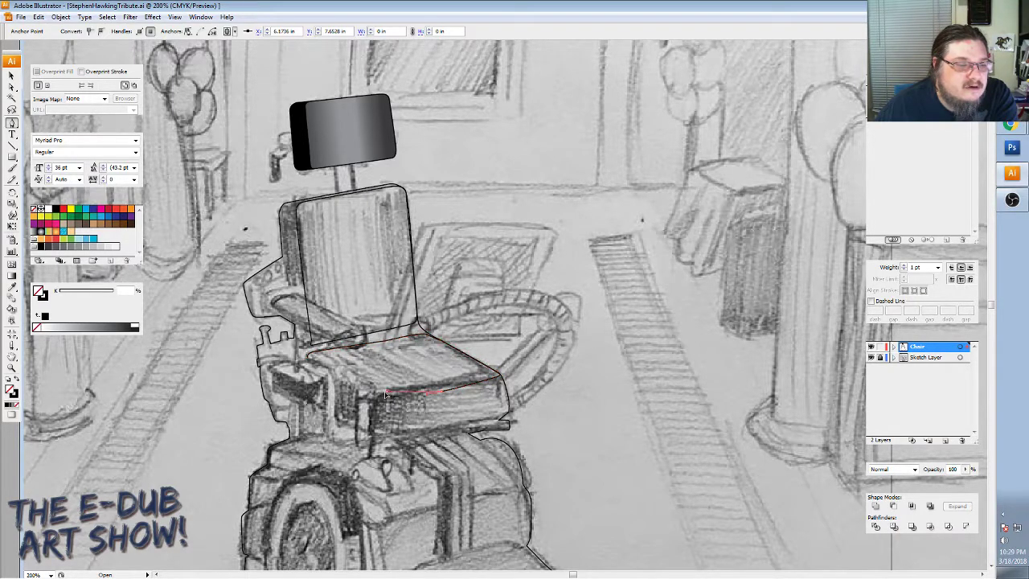
click(378, 396)
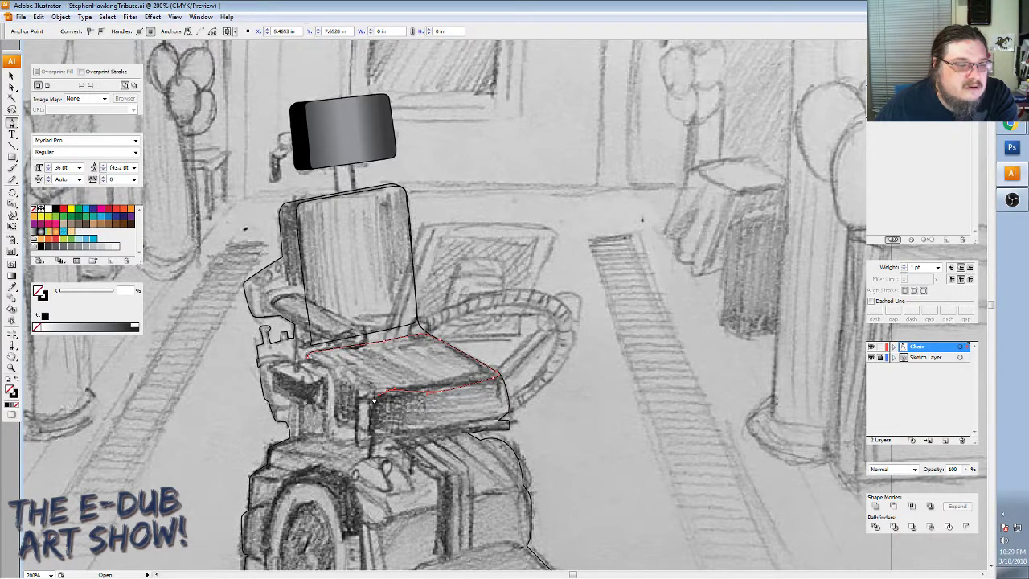
click(371, 396)
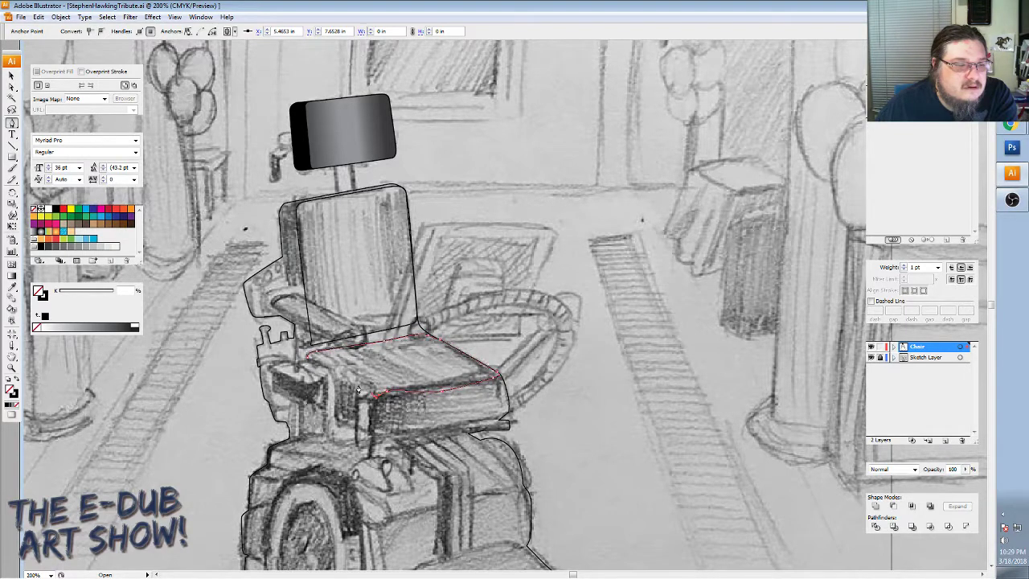
click(306, 357)
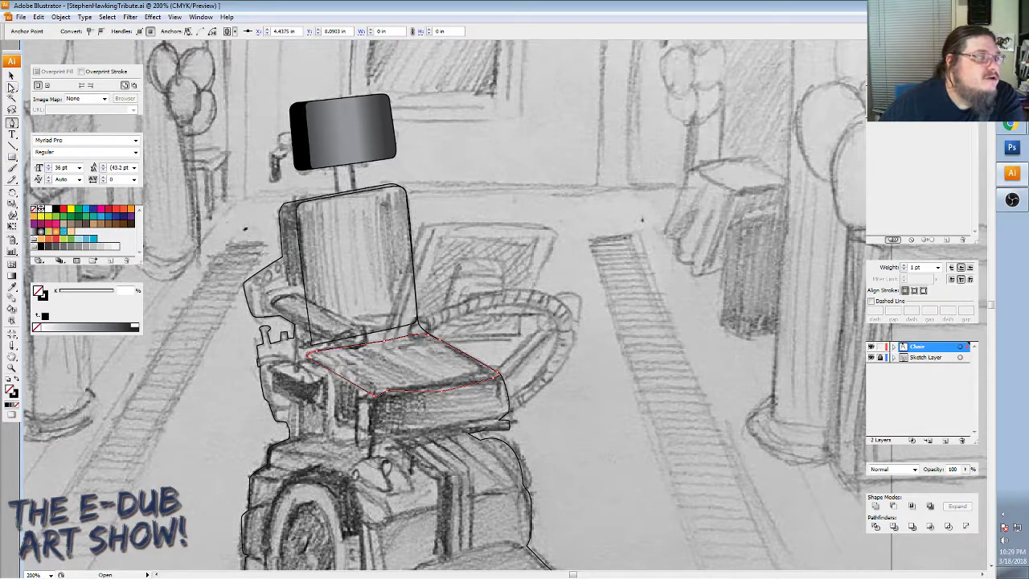
Adjust the seat outline's corner anchors to match the sketch, then deselect.
click(11, 86)
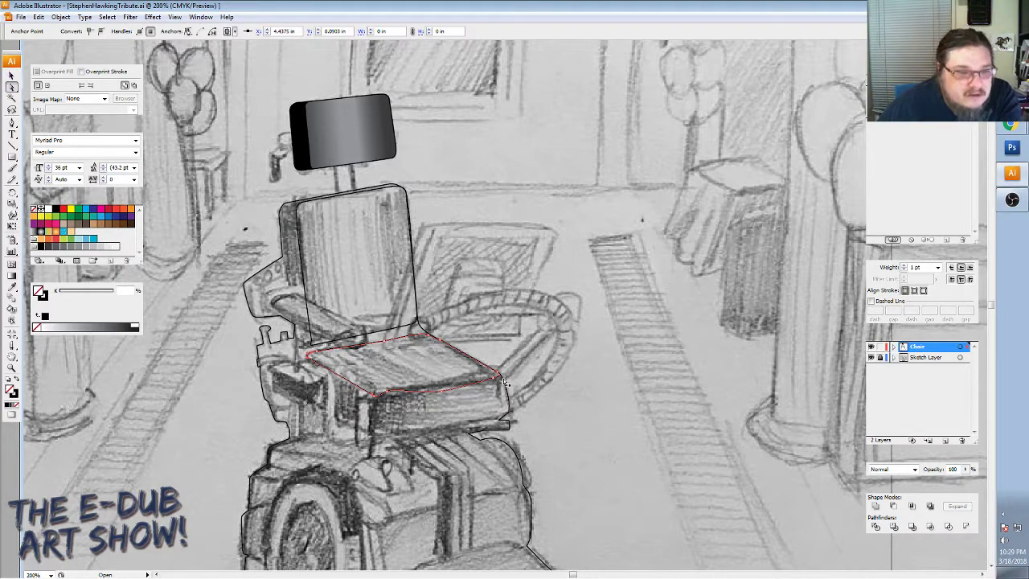
click(440, 394)
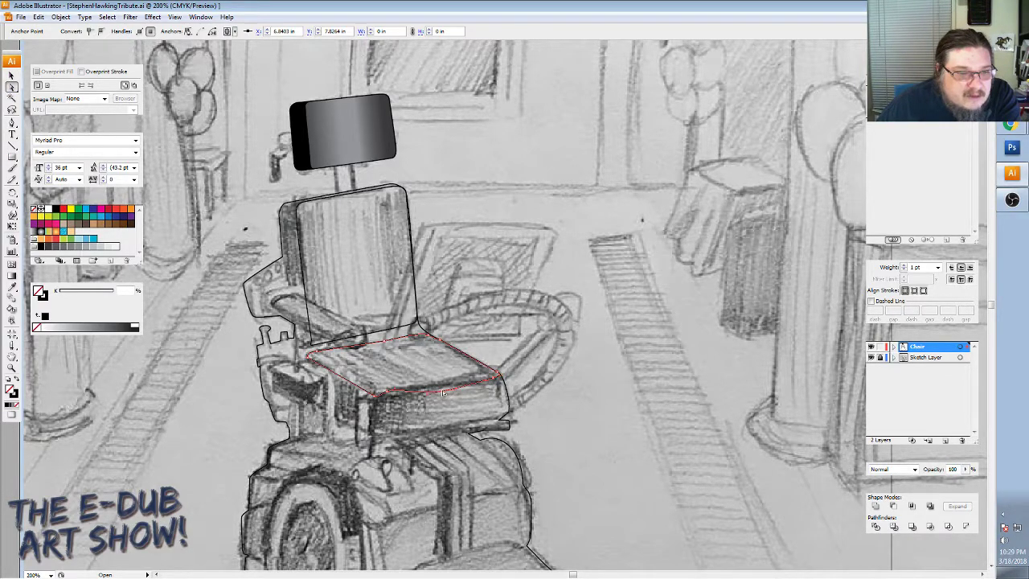
click(399, 391)
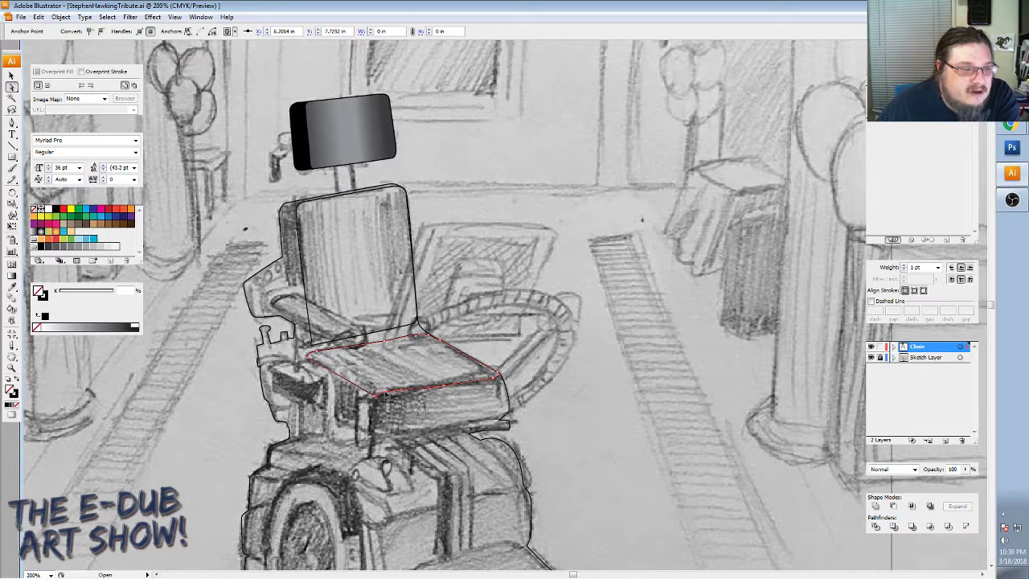
click(378, 395)
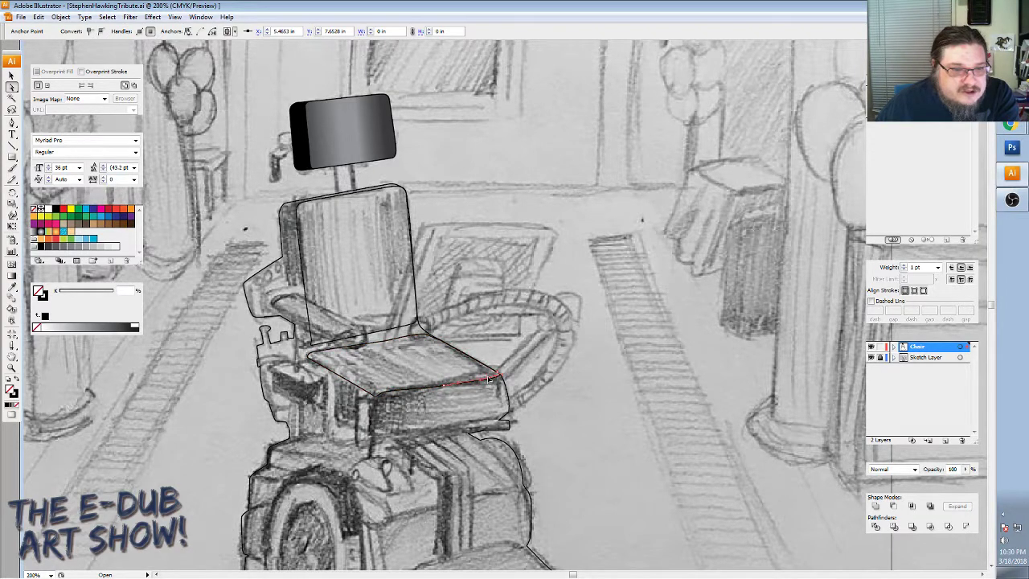
click(499, 377)
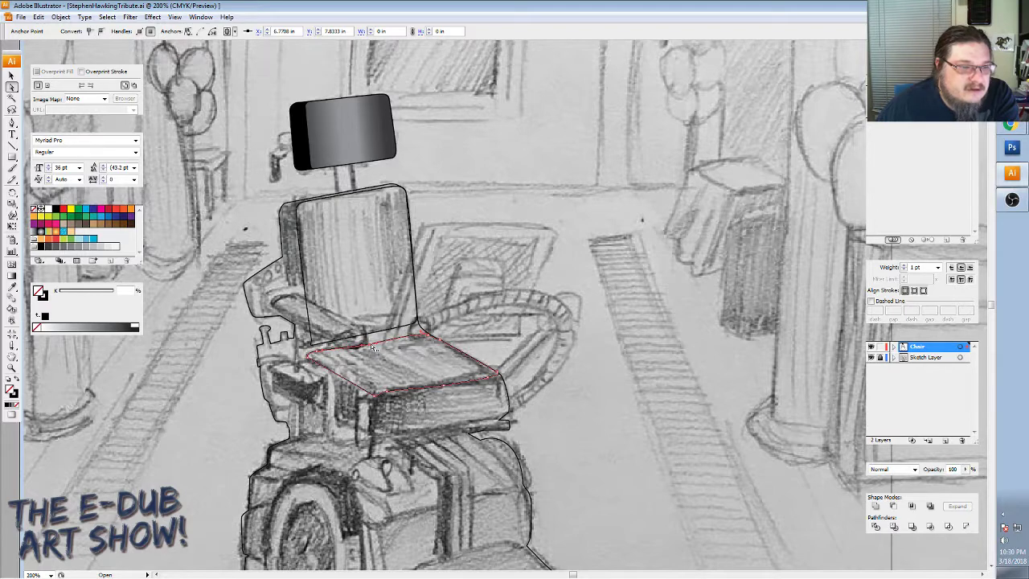
click(381, 345)
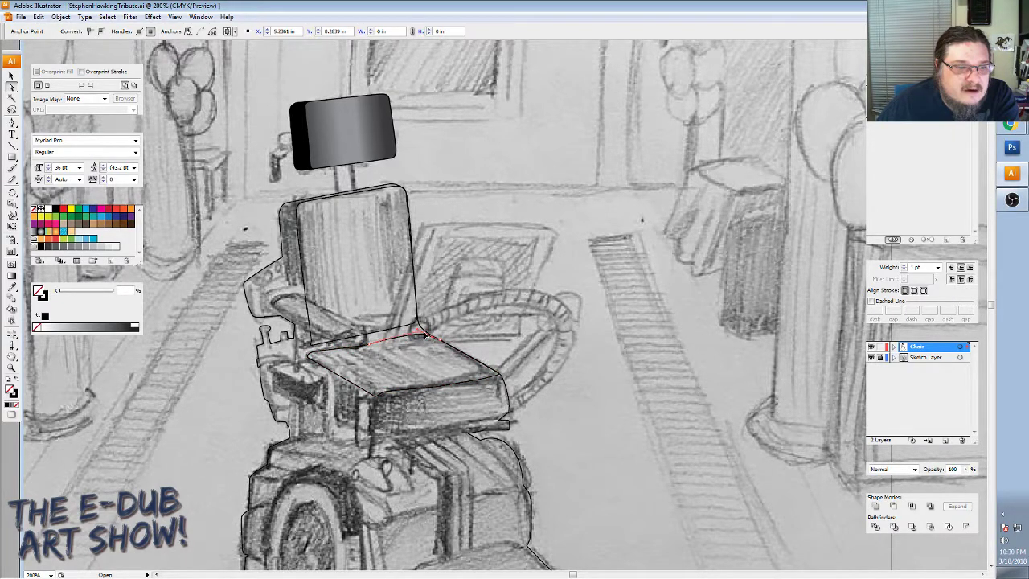
click(417, 339)
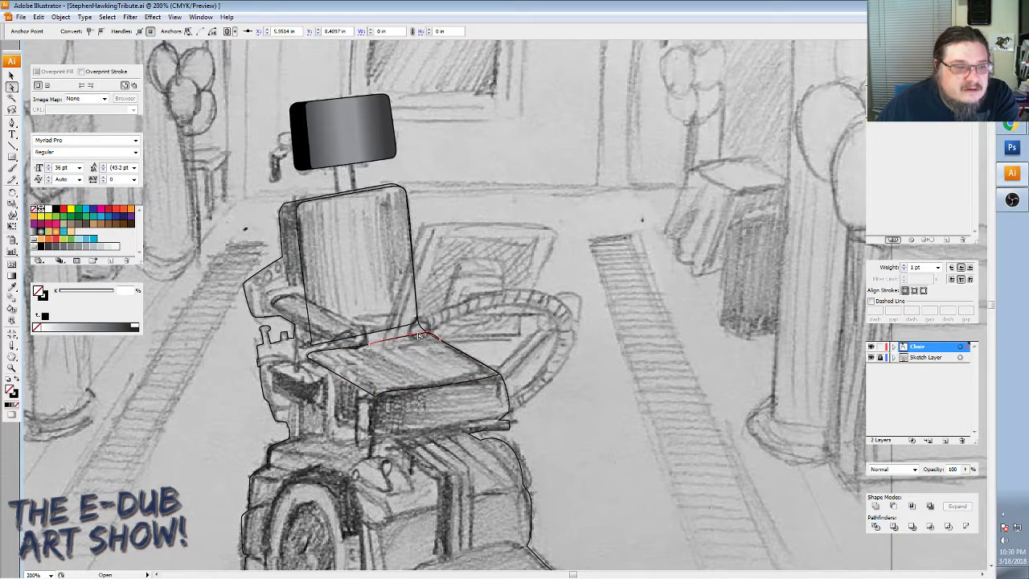
click(421, 339)
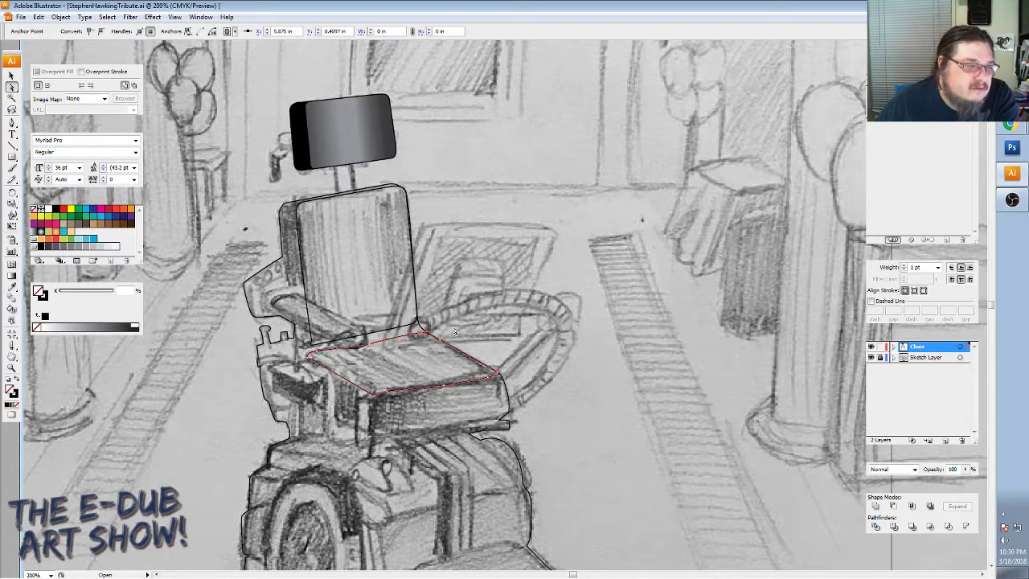
click(469, 368)
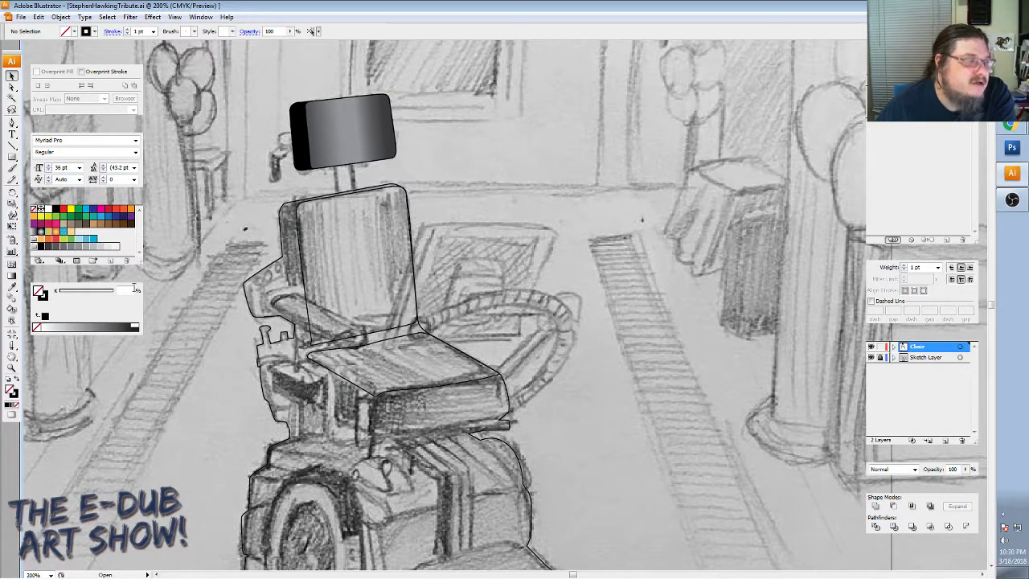
click(12, 123)
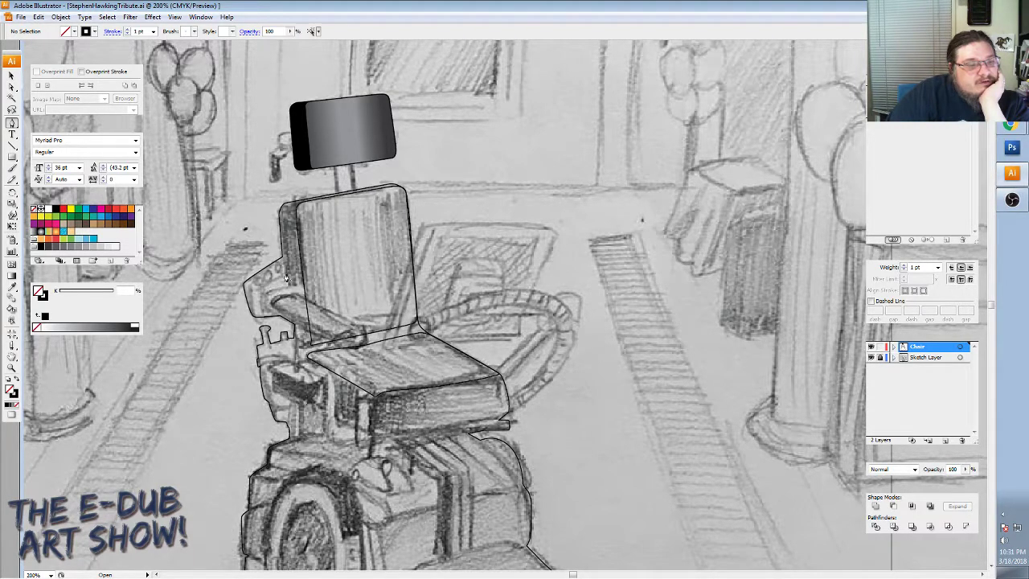
Outline the left armrest control panel as a closed path.
click(286, 275)
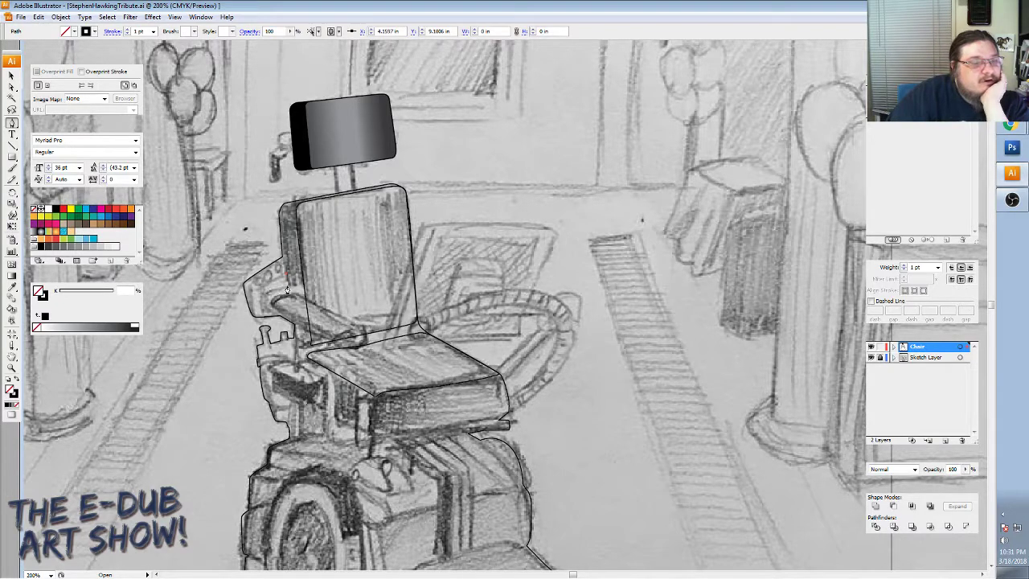
click(287, 290)
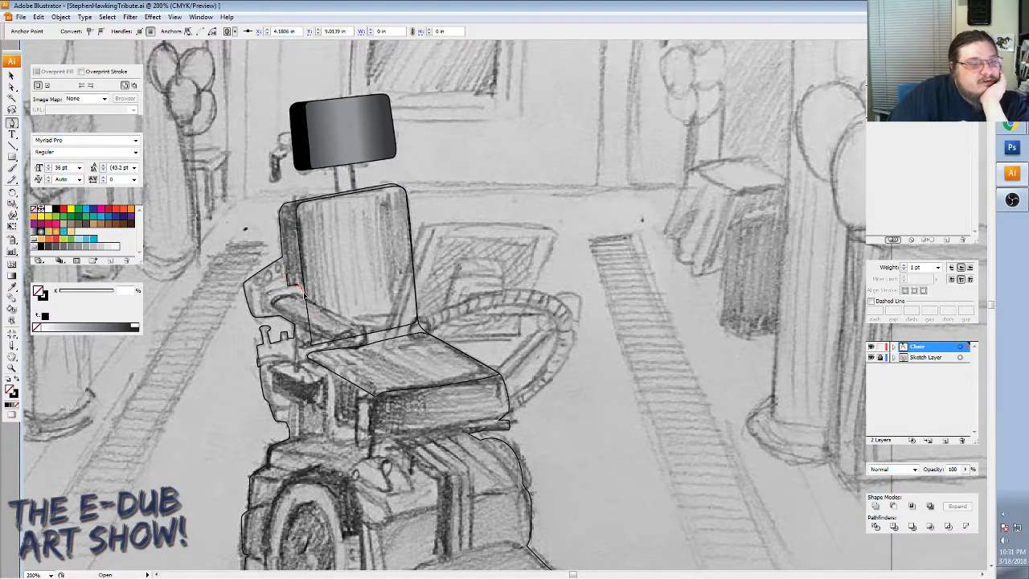
drag(301, 289, 301, 303)
click(261, 318)
click(255, 318)
click(252, 314)
click(244, 283)
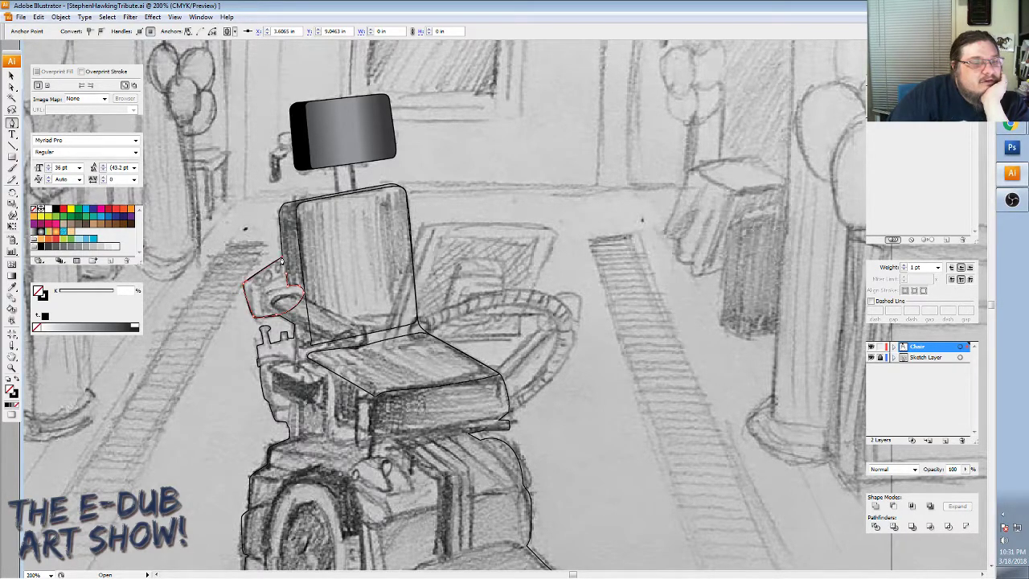
click(281, 260)
click(285, 277)
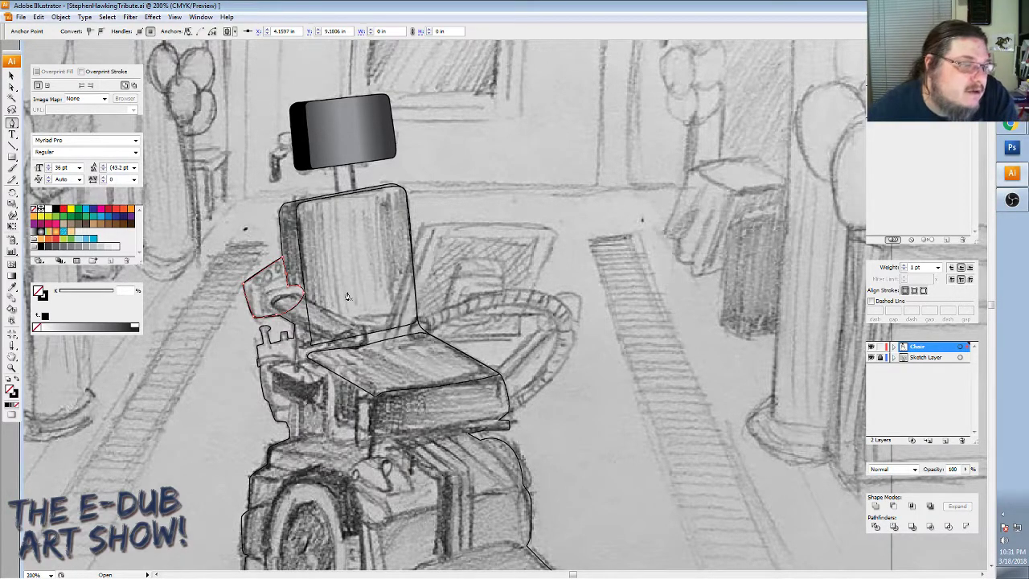
Deselect the panel outline and undo a stray pen anchor with Edit > Undo Pen.
click(12, 74)
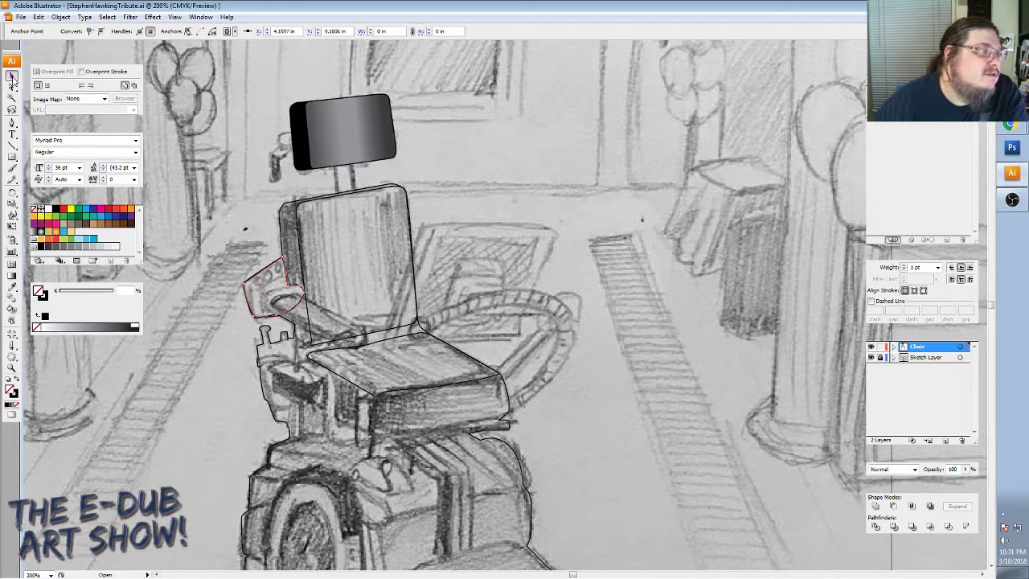
click(152, 277)
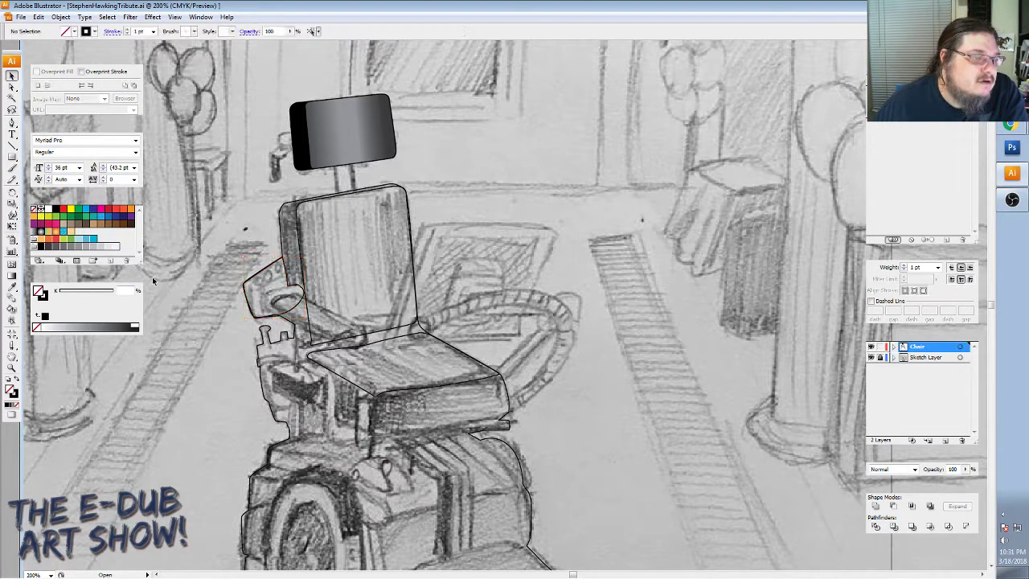
click(12, 122)
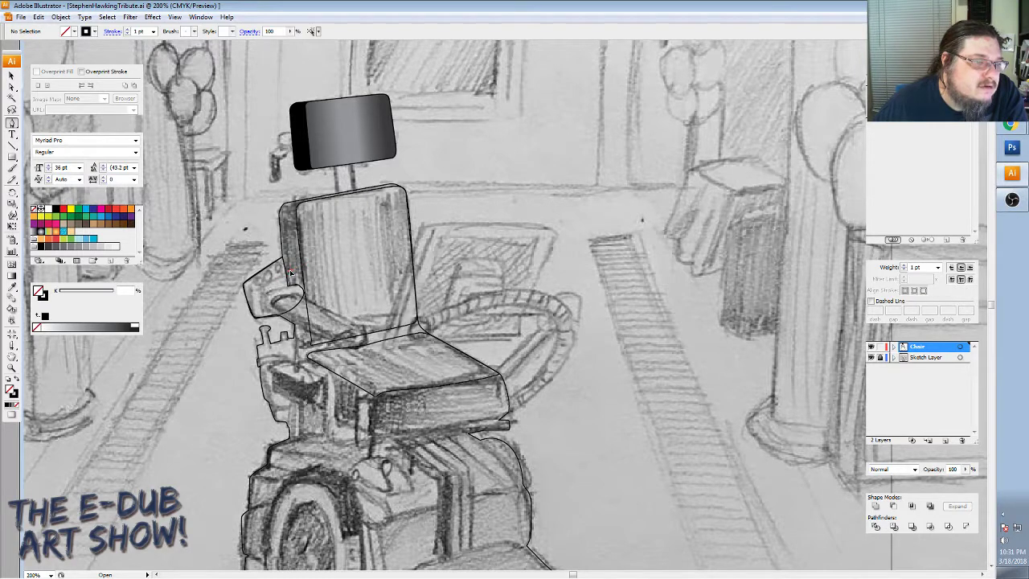
click(291, 273)
click(38, 17)
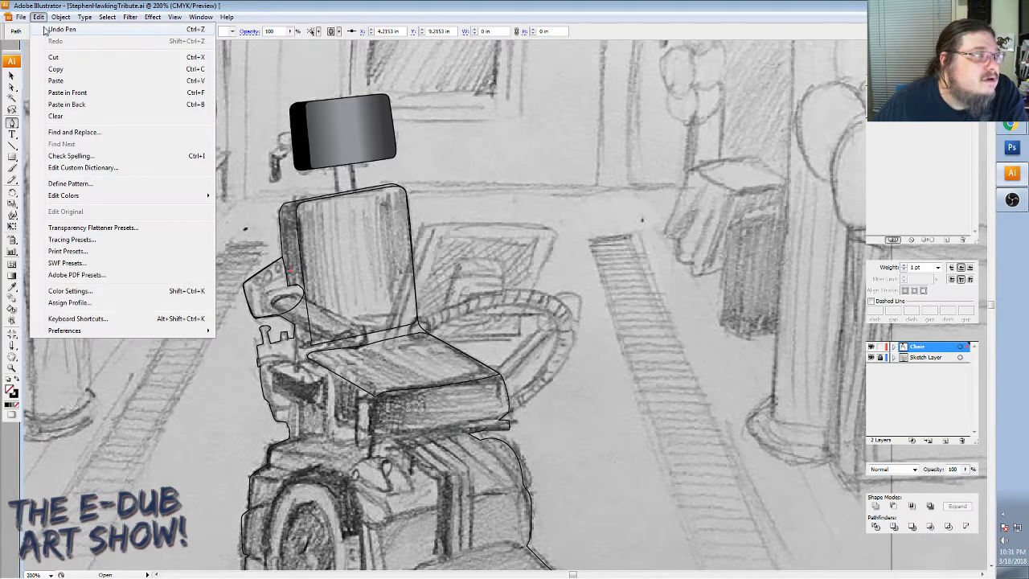
click(62, 29)
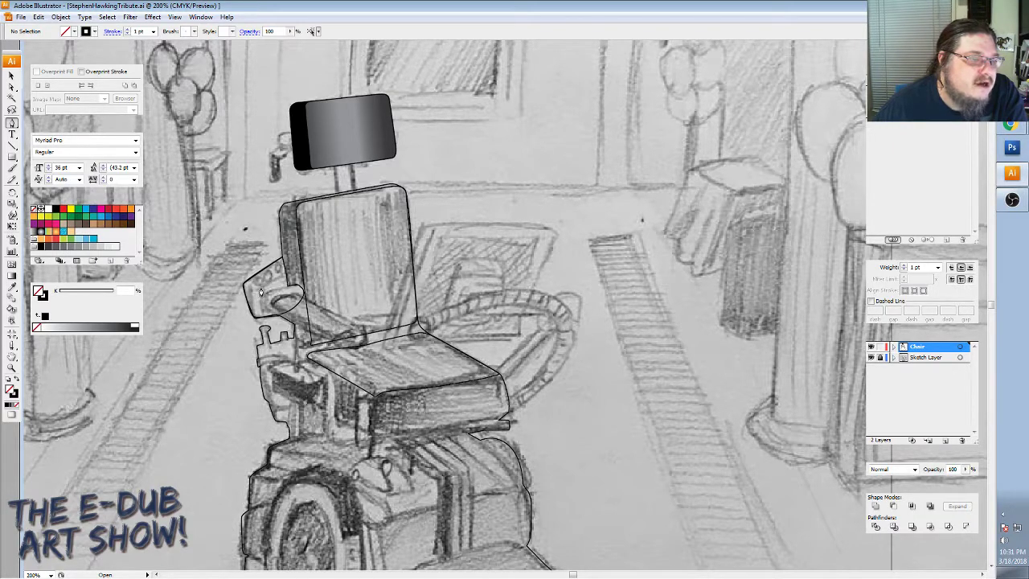
Draw a small closed four-sided shape on the armrest panel's face.
click(259, 289)
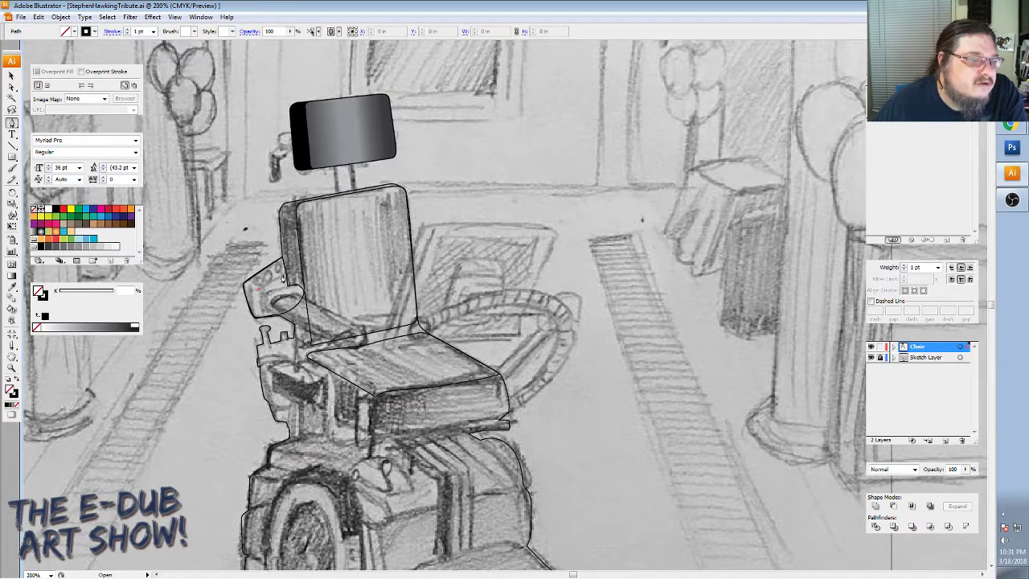
click(287, 275)
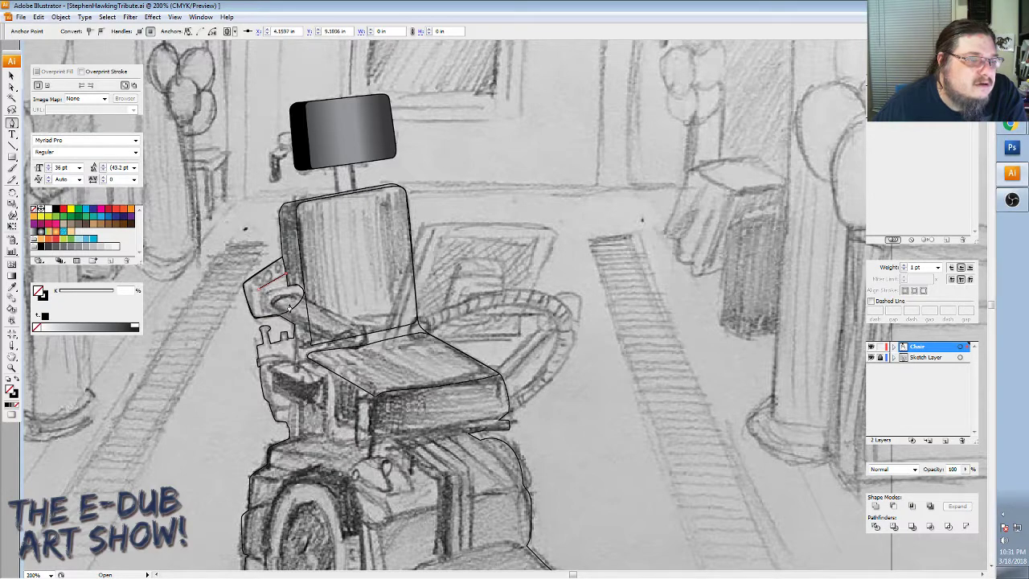
click(288, 305)
click(262, 316)
click(259, 288)
click(275, 325)
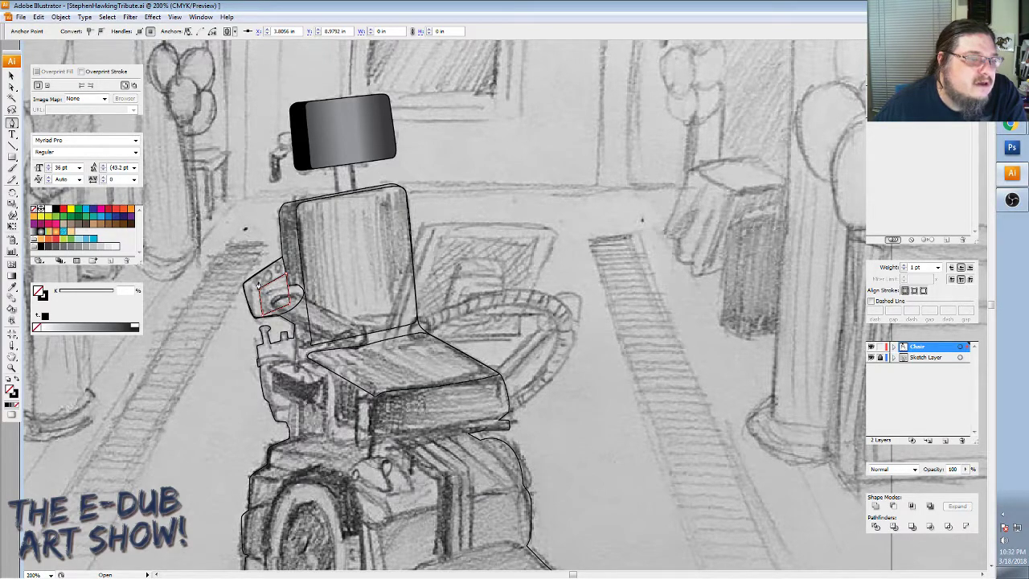
Draw small button circles on the armrest box and zoom in on them.
click(12, 157)
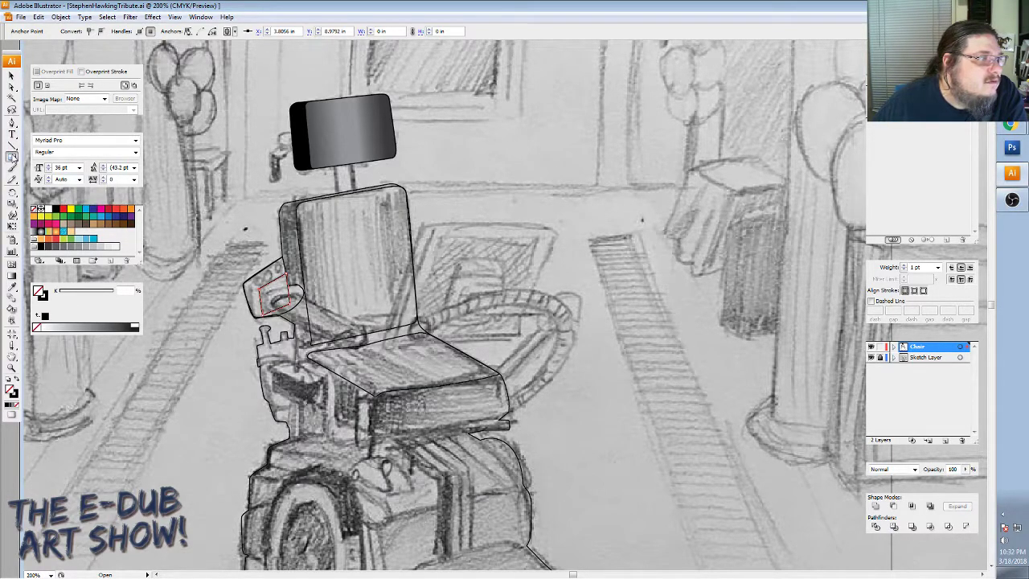
drag(12, 157, 48, 177)
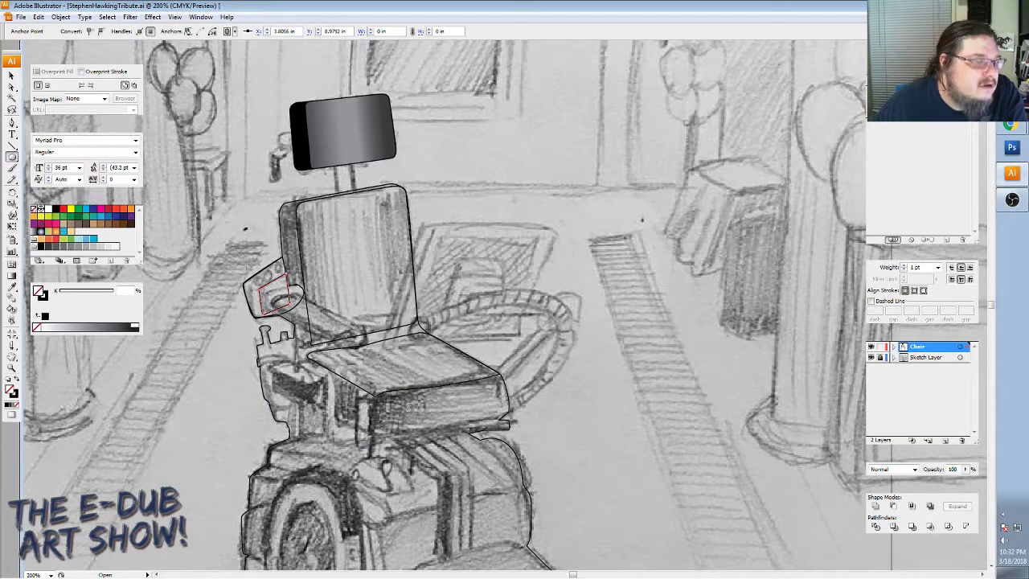
drag(272, 289, 302, 314)
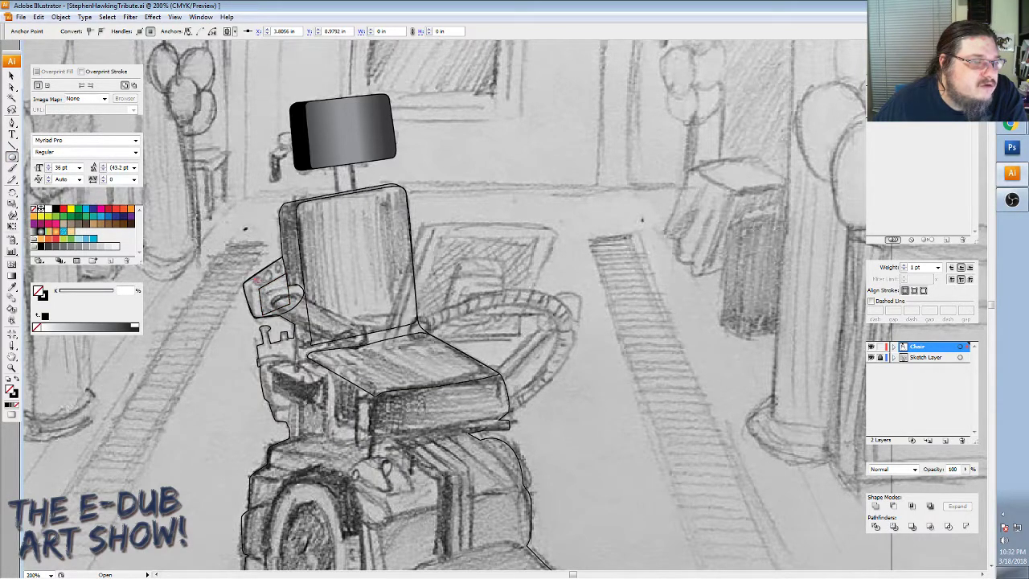
drag(254, 278, 271, 280)
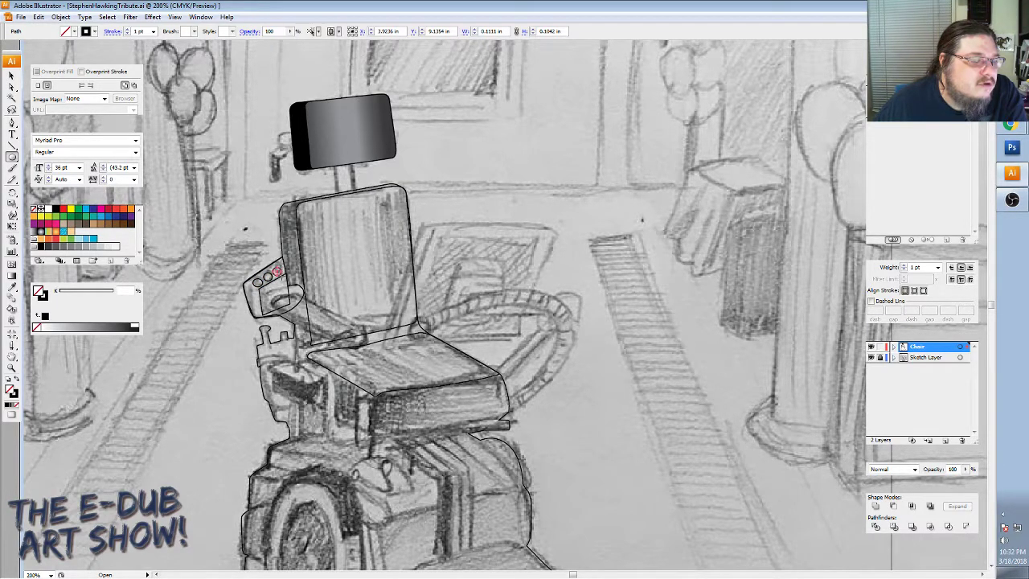
click(12, 367)
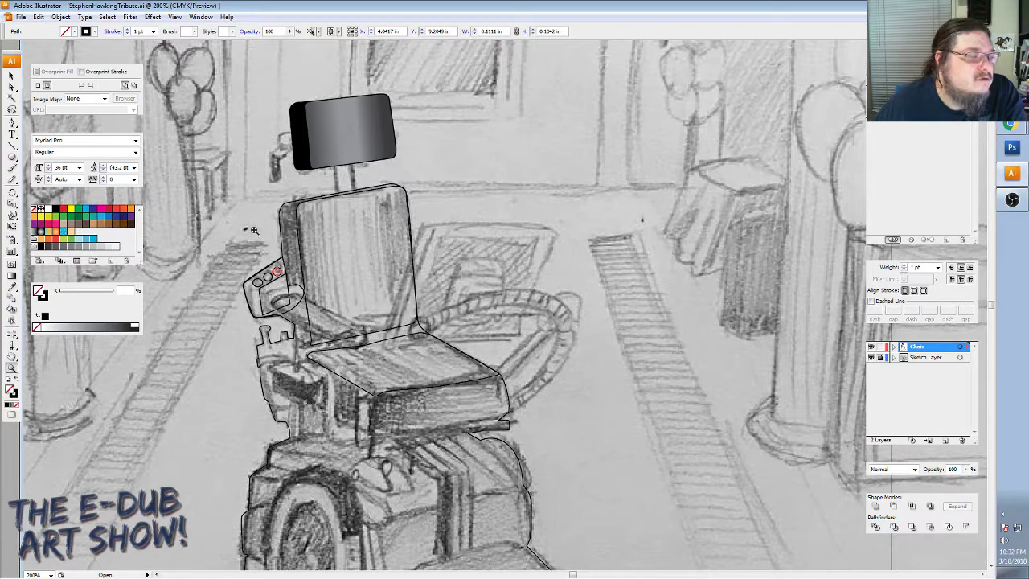
drag(208, 233, 336, 338)
scroll(458, 289, down, 1)
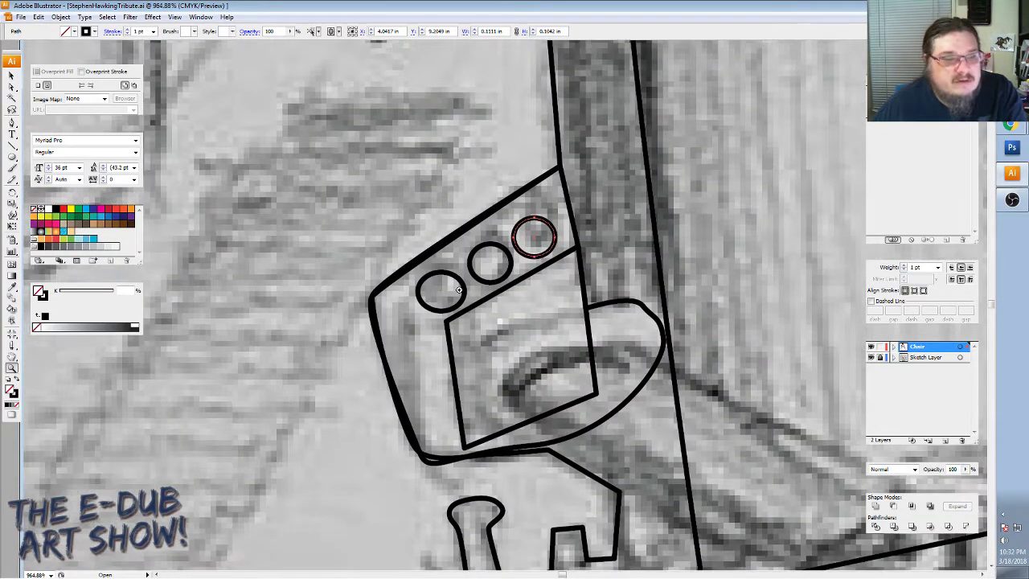
Align the three button circles and shift the control box outline slightly left.
key(v)
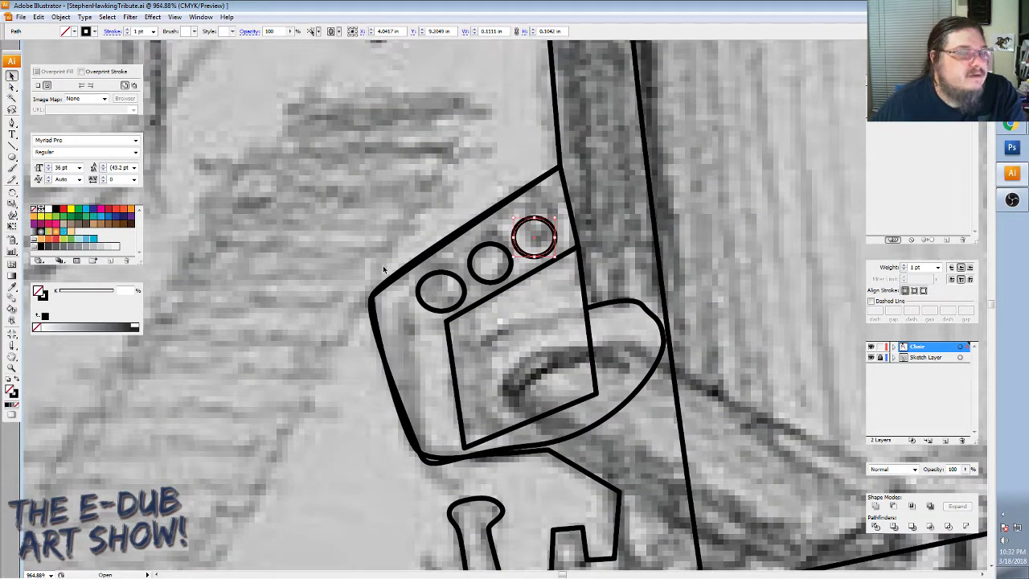
click(455, 277)
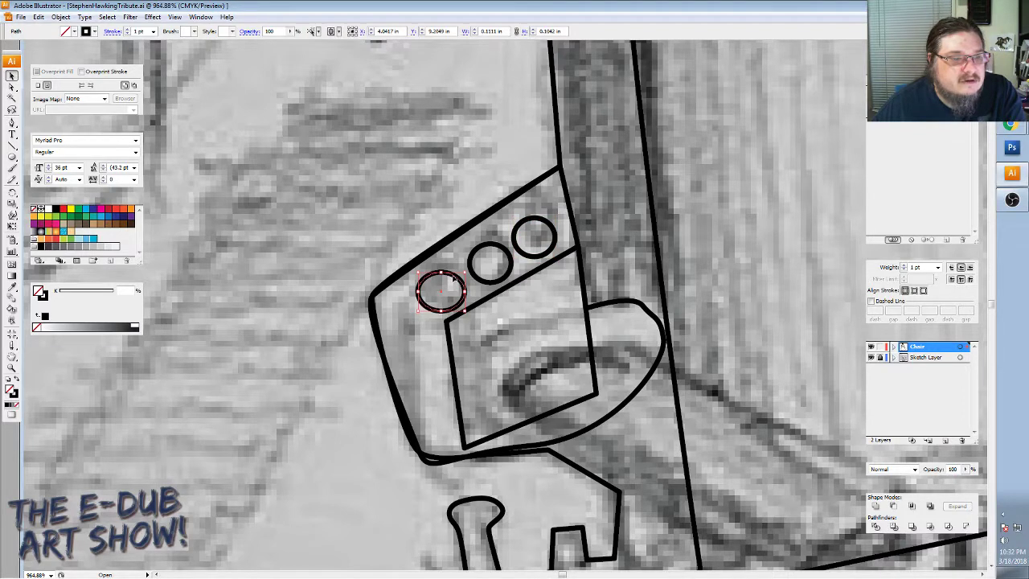
drag(449, 267, 451, 269)
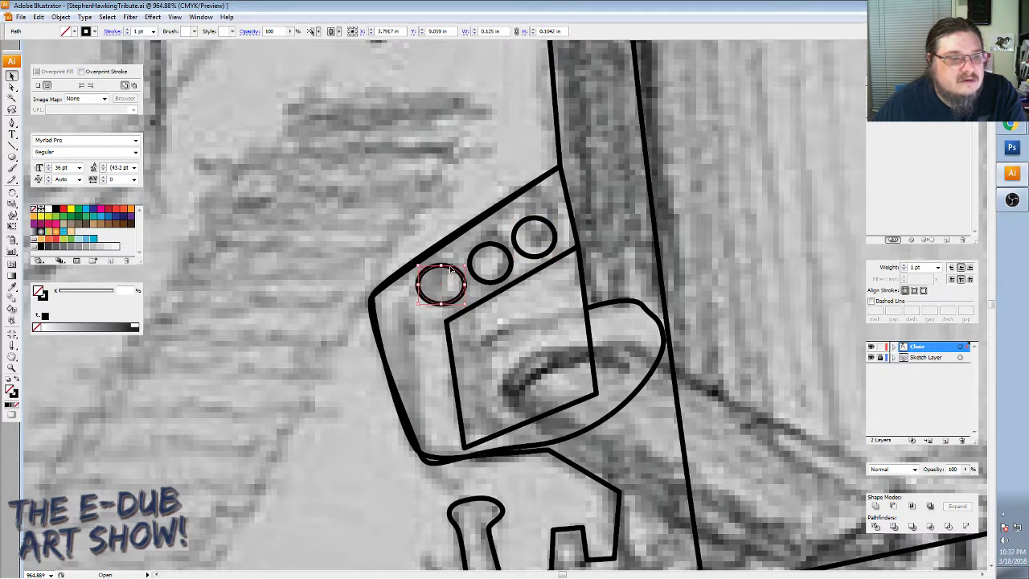
click(499, 249)
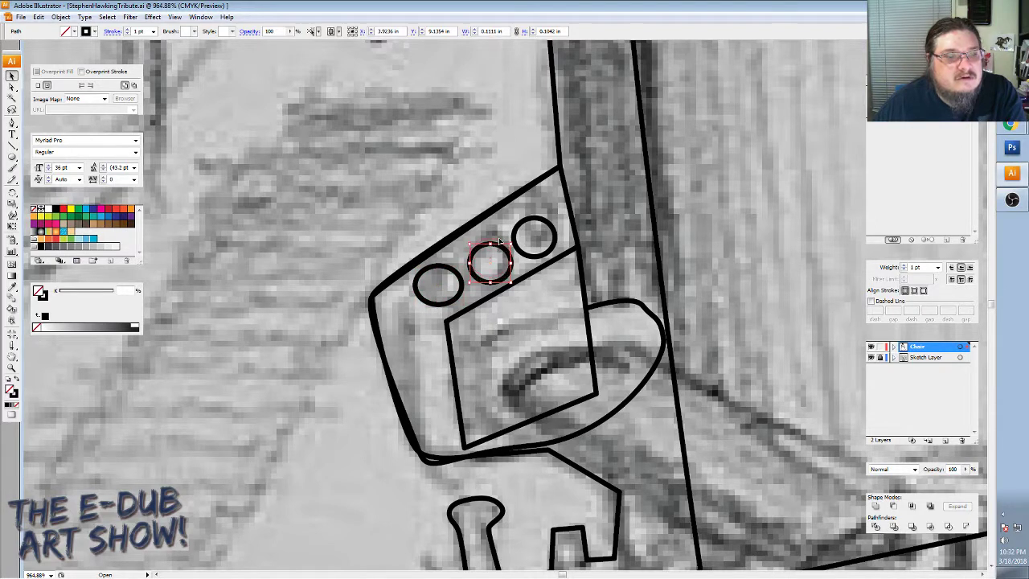
drag(500, 241, 500, 235)
click(542, 218)
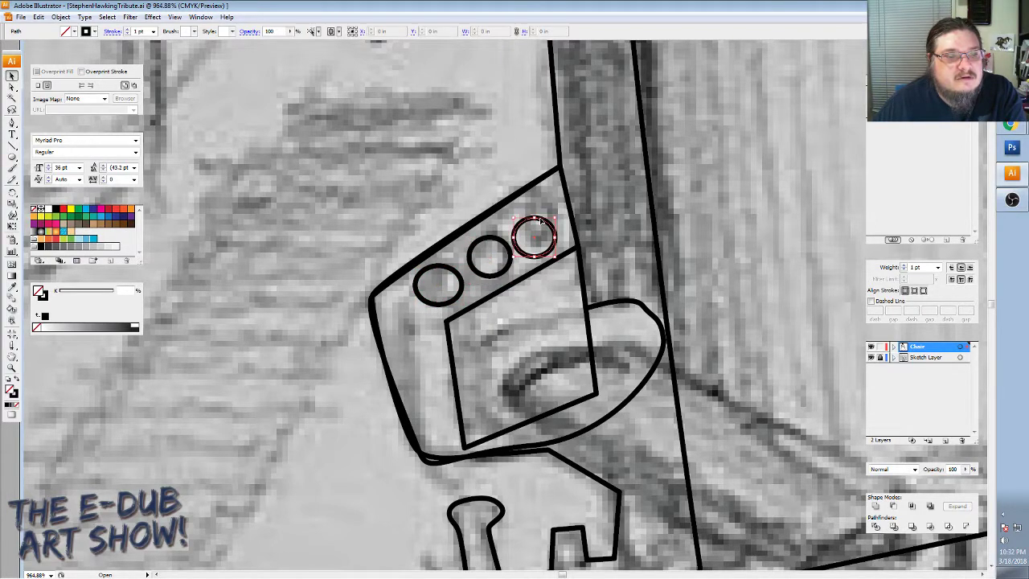
click(432, 460)
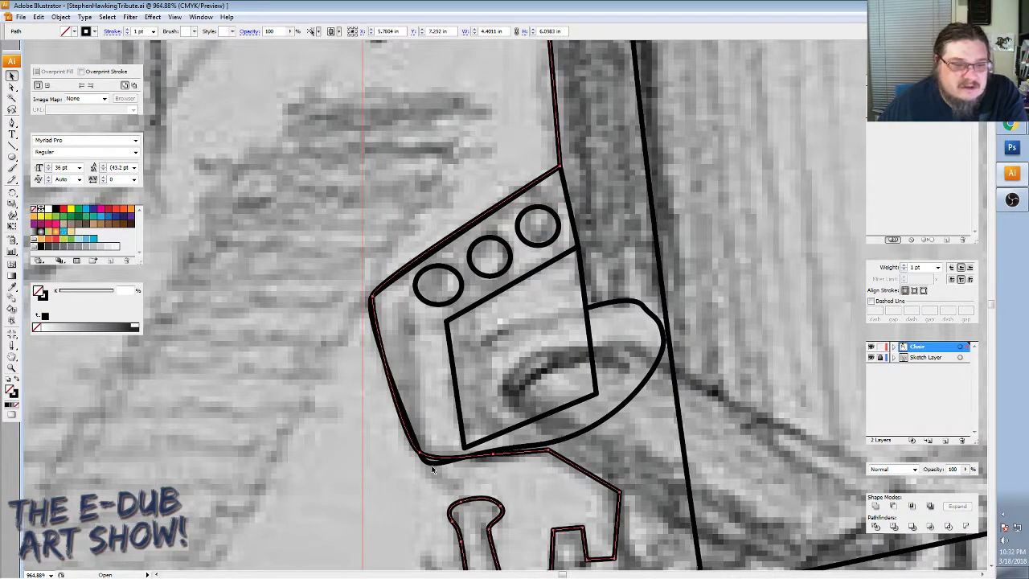
click(431, 467)
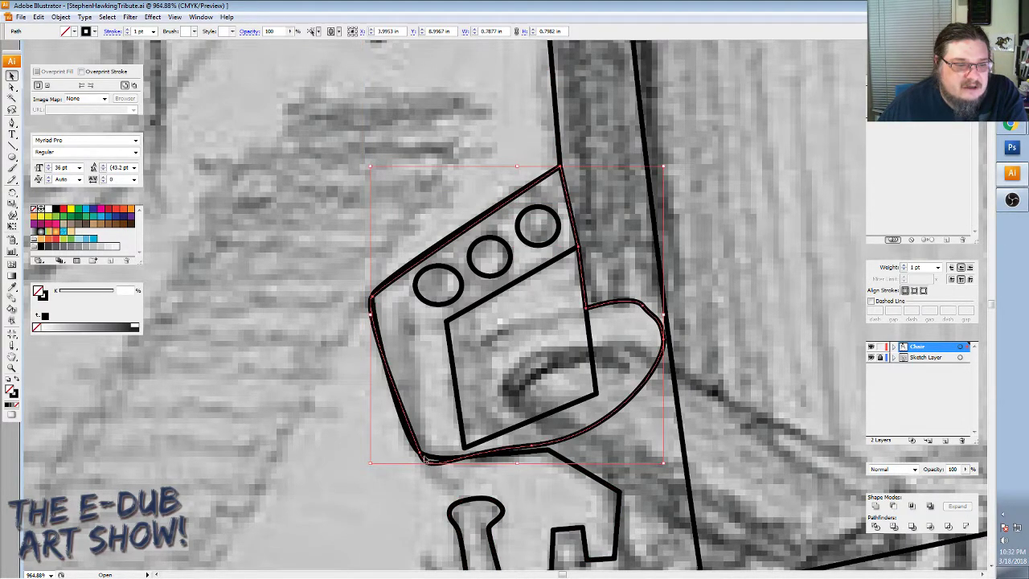
drag(420, 456, 415, 458)
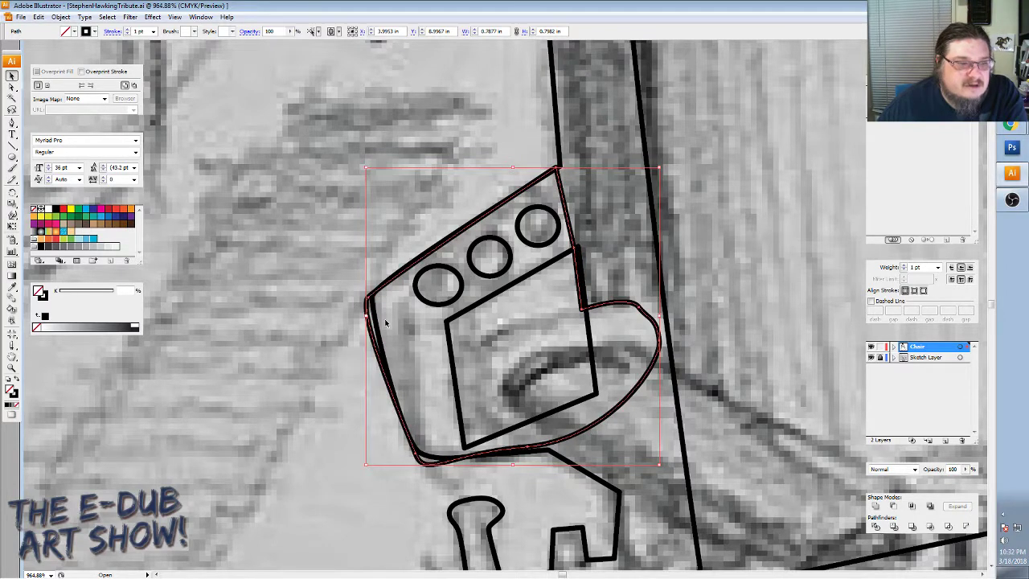
Move the control box's corner anchors and the inner rectangle's corners onto the sketch lines.
click(11, 86)
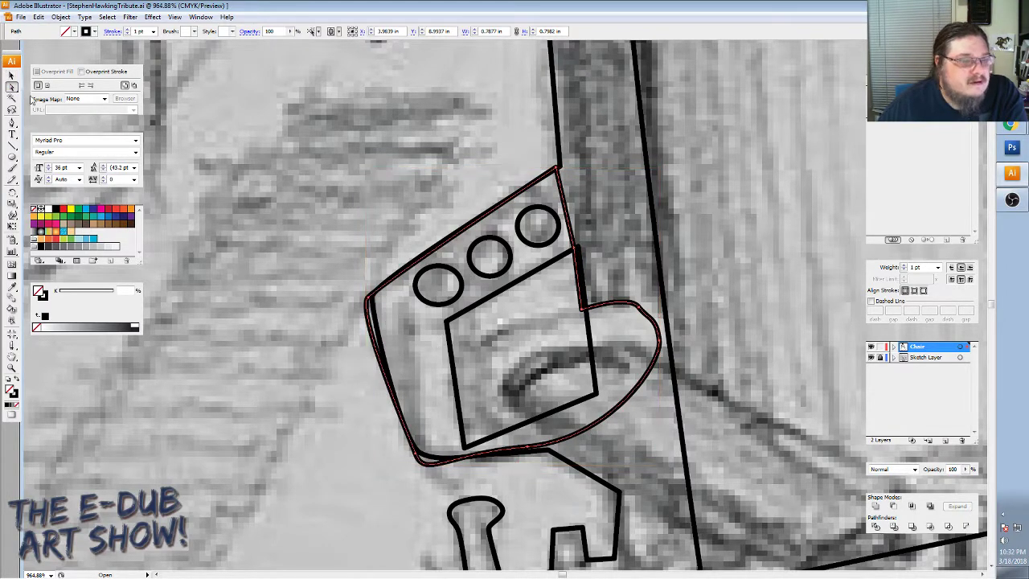
click(369, 300)
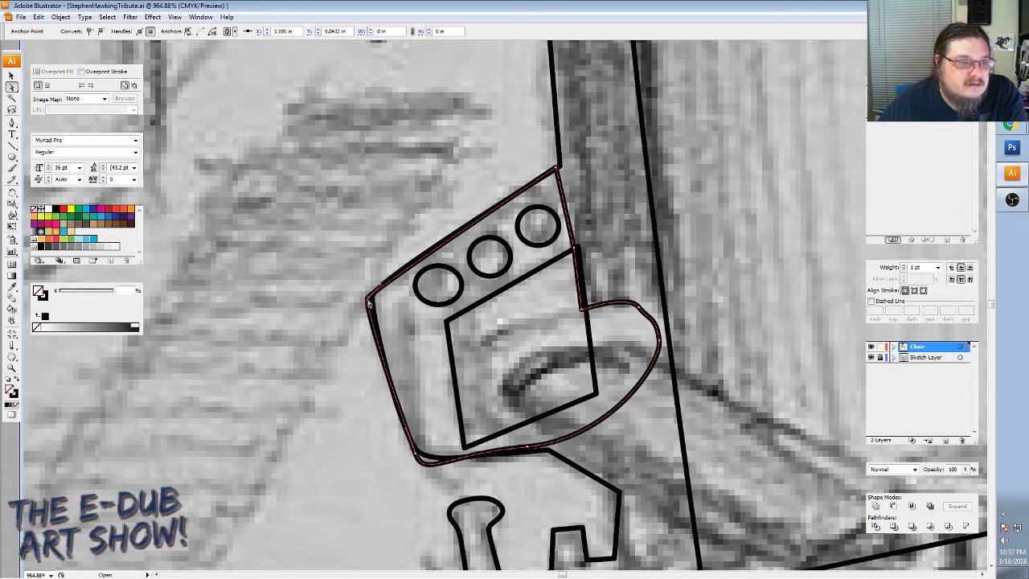
drag(368, 300, 373, 296)
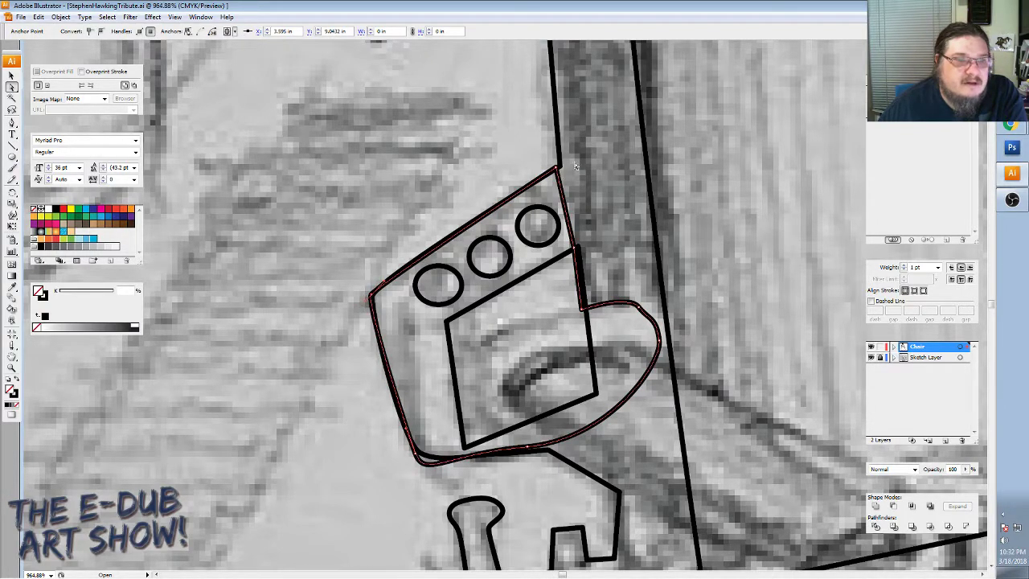
drag(558, 171, 560, 167)
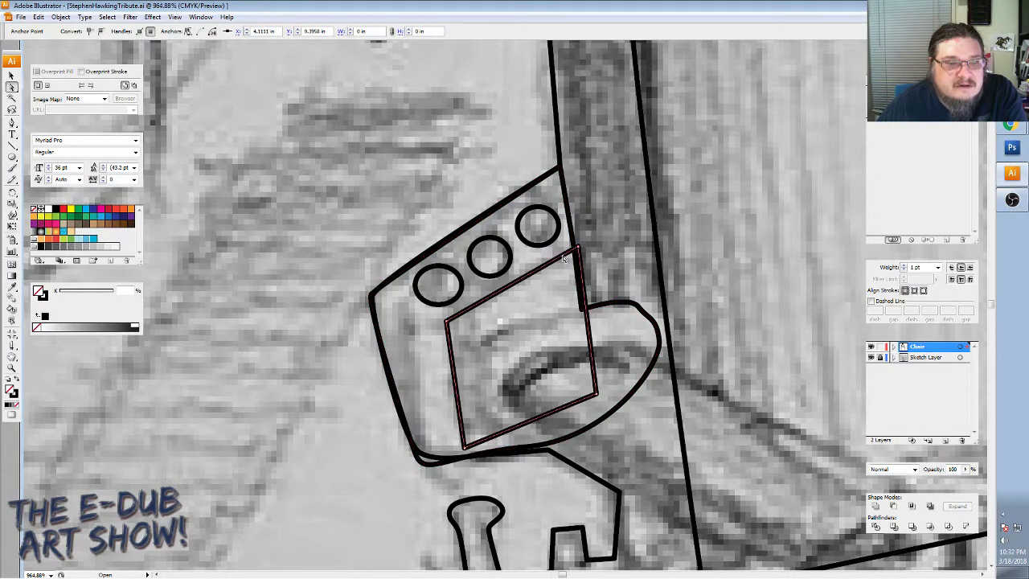
drag(565, 259, 576, 253)
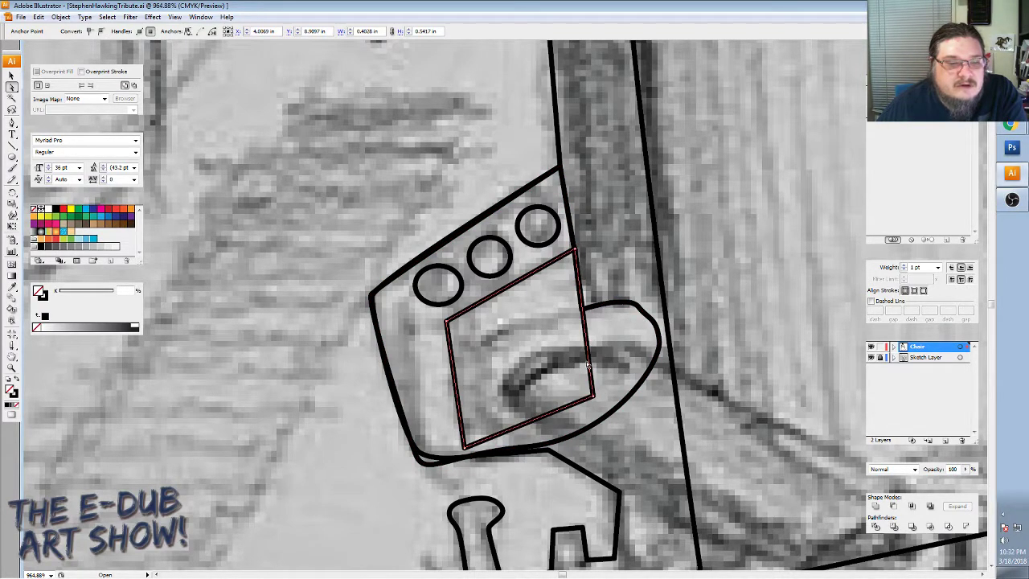
drag(469, 452, 469, 461)
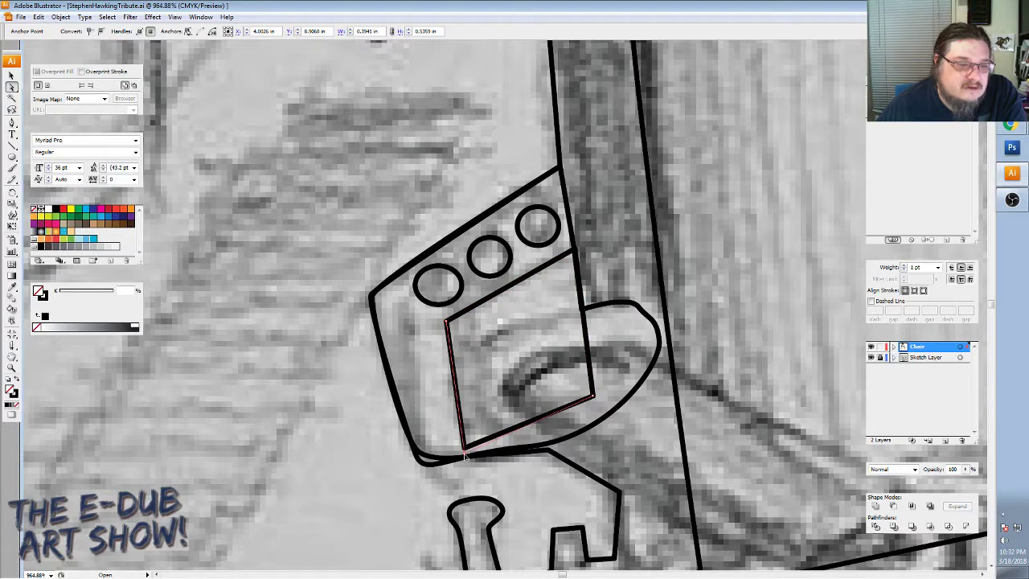
click(593, 398)
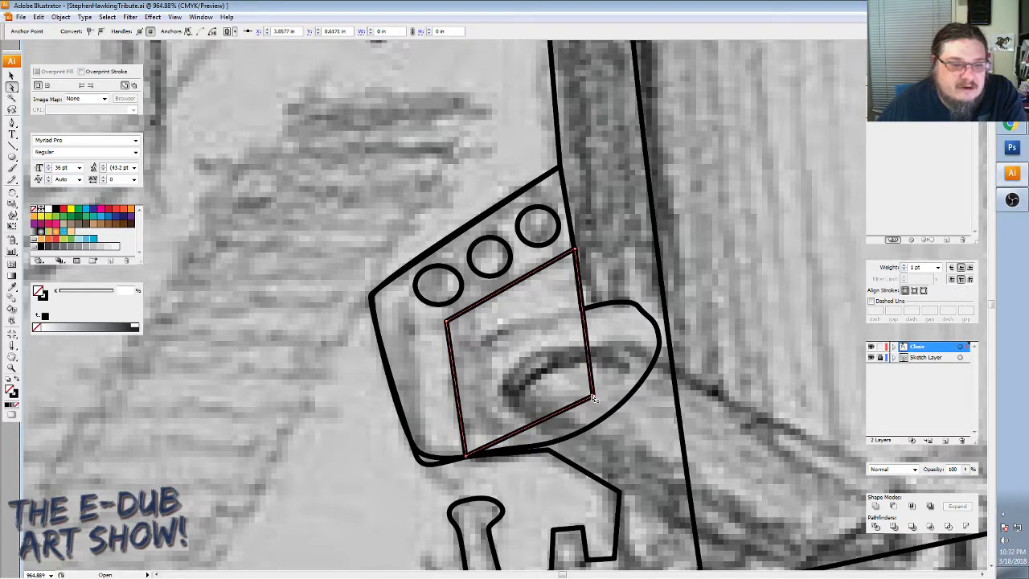
drag(594, 398, 603, 447)
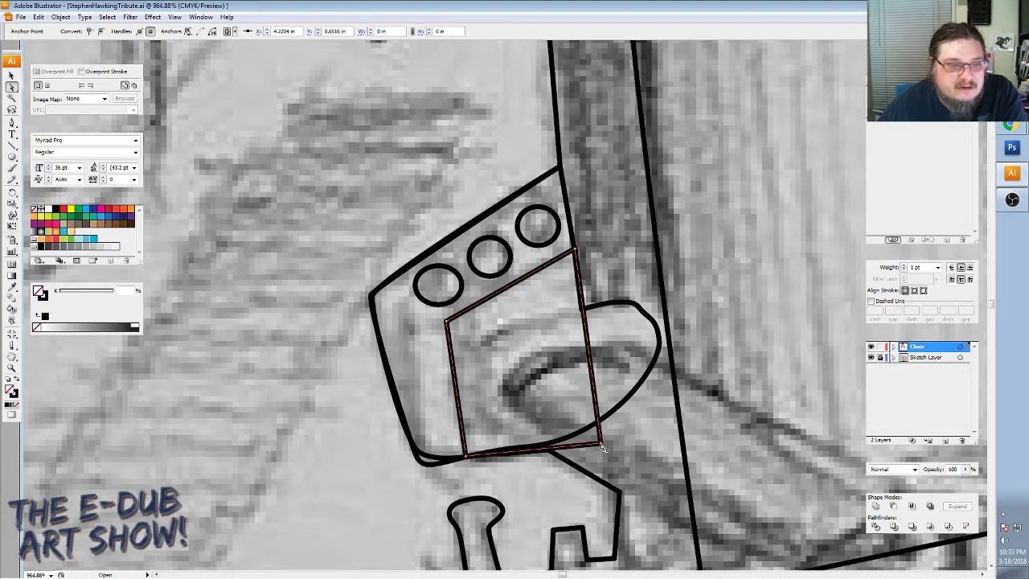
Reshape the control box outline's rounded right side to follow the sketch, then deselect.
click(436, 468)
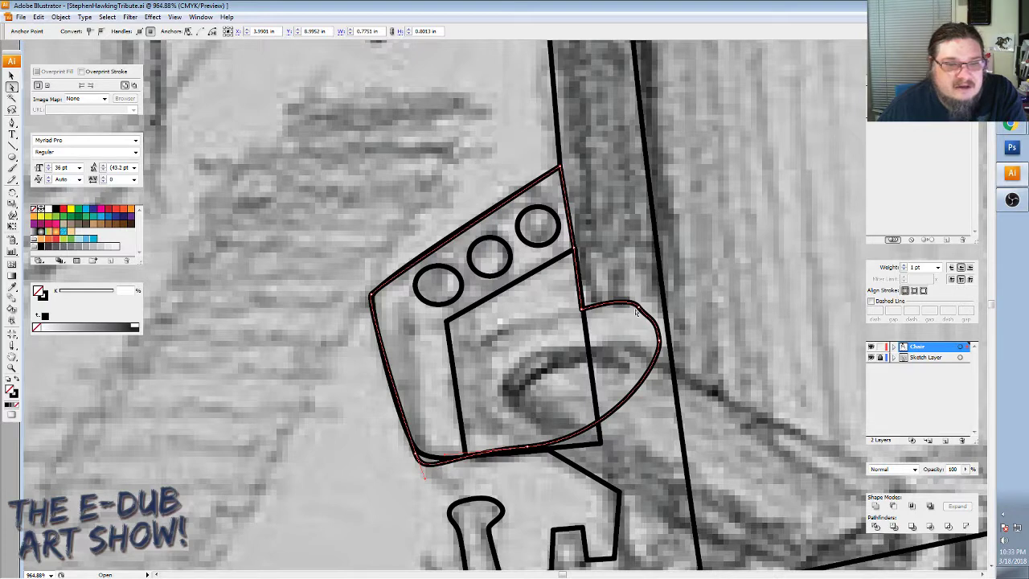
drag(638, 311, 670, 345)
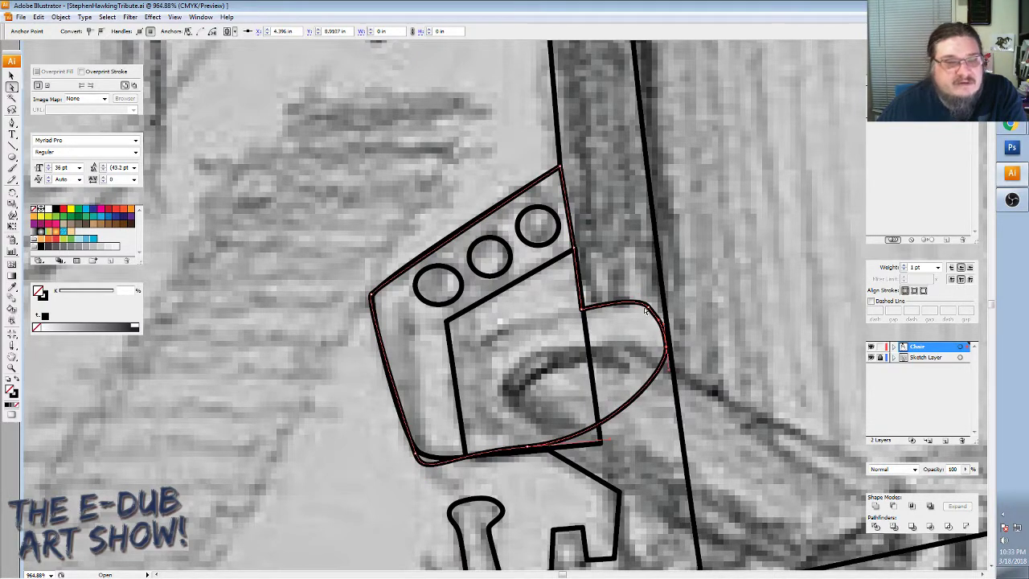
drag(646, 312, 656, 319)
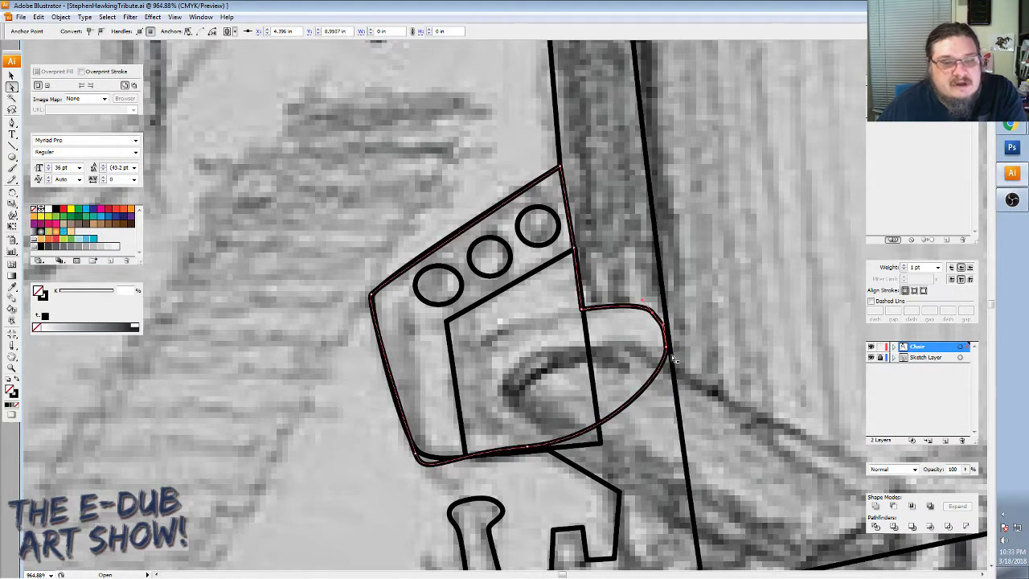
drag(674, 360, 671, 366)
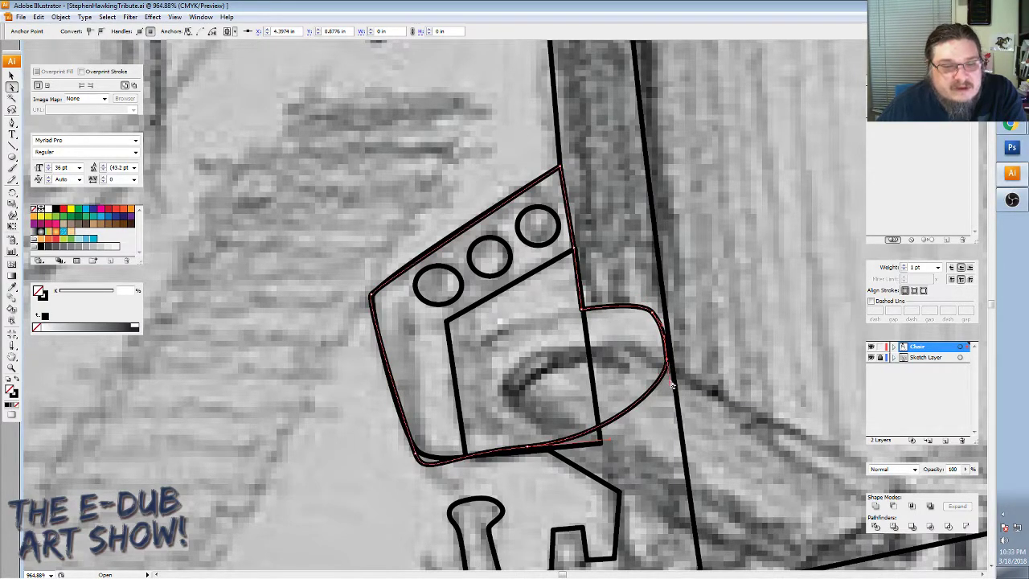
drag(672, 385, 667, 395)
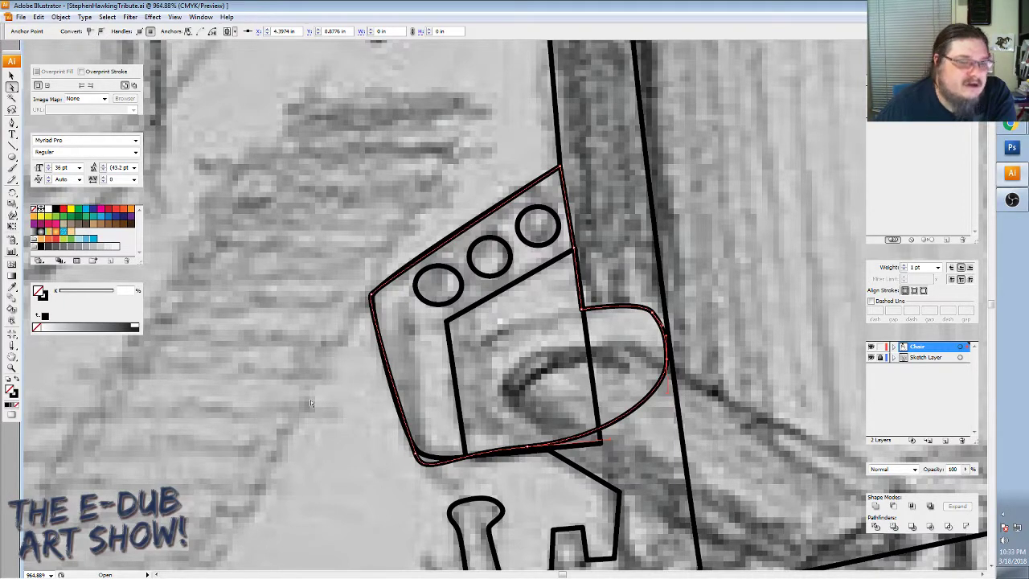
key(v)
click(359, 300)
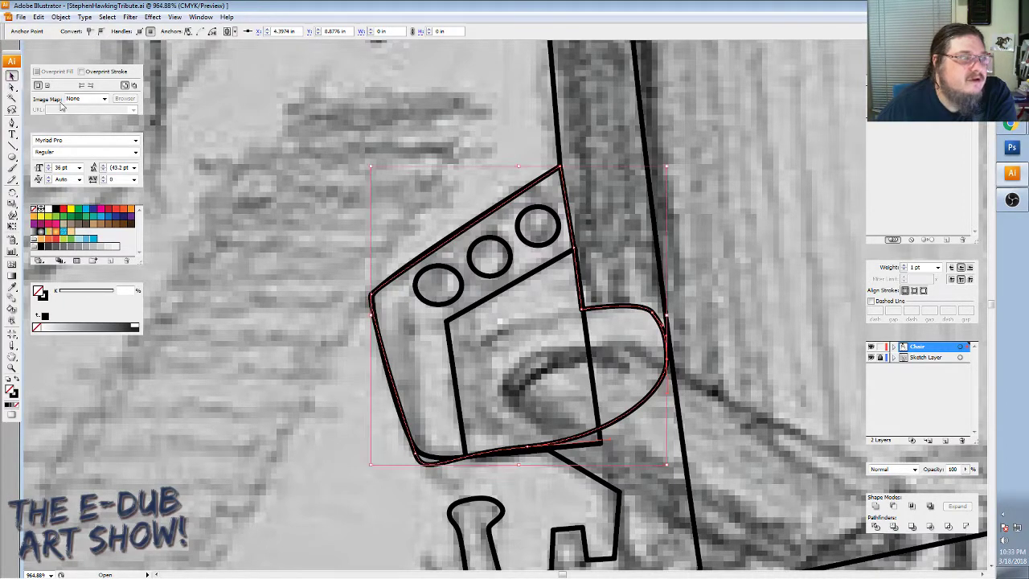
Reframe the view around the armrest and place a first pen anchor at its front end.
key(ctrl+minus)
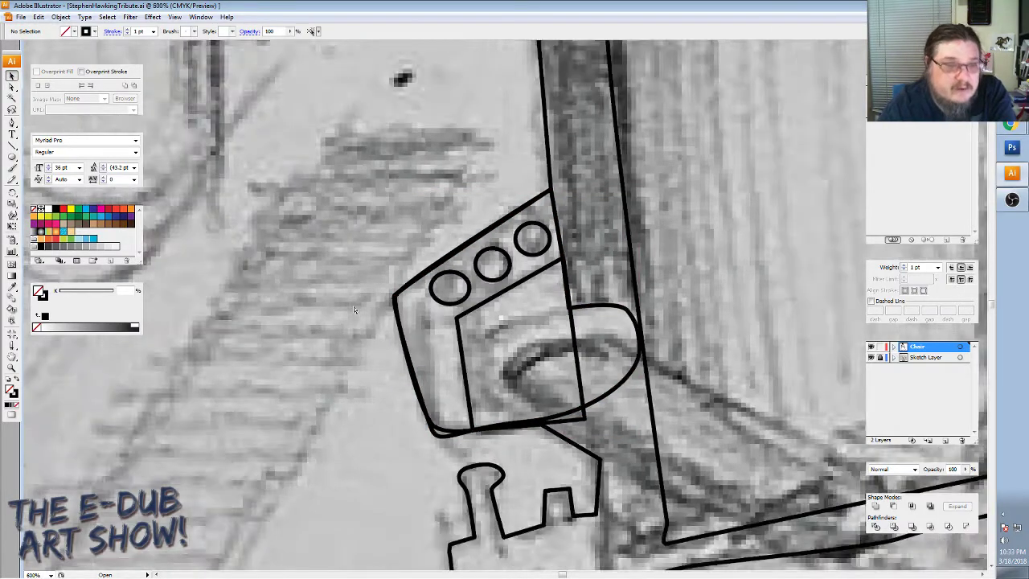
key(ctrl+minus)
key(ctrl+minus)
key(ctrl+minus)
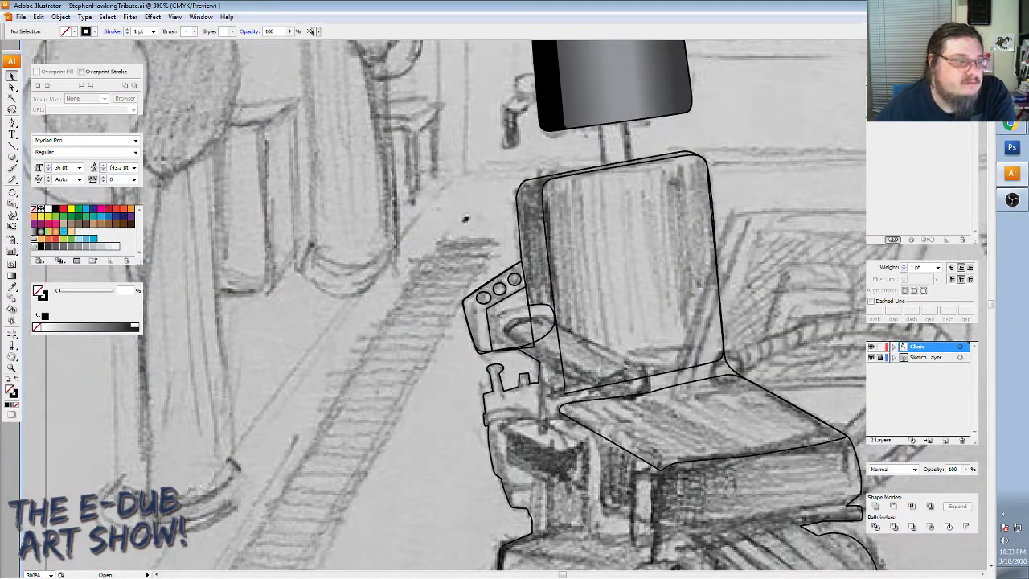
click(11, 368)
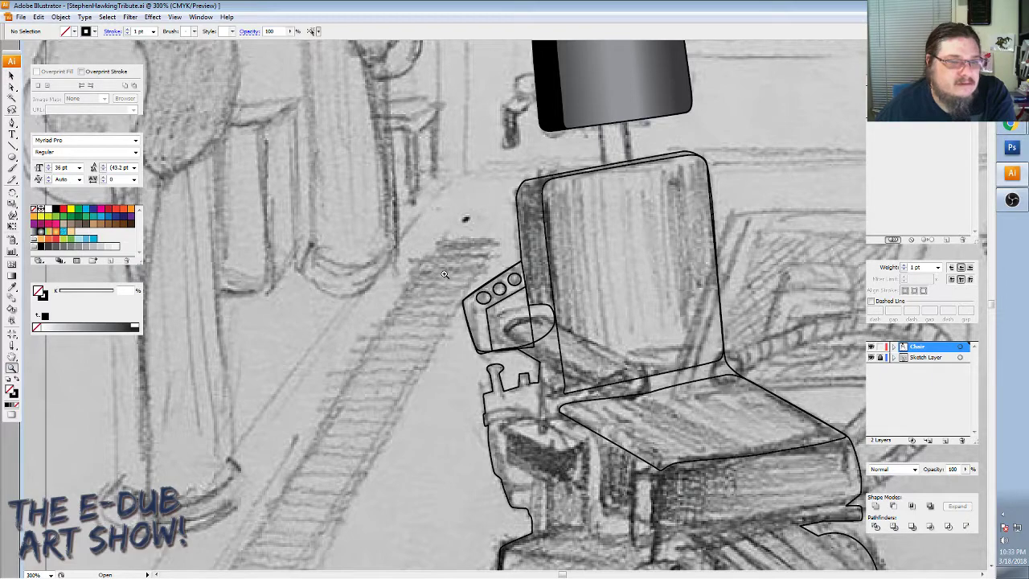
drag(442, 273, 793, 471)
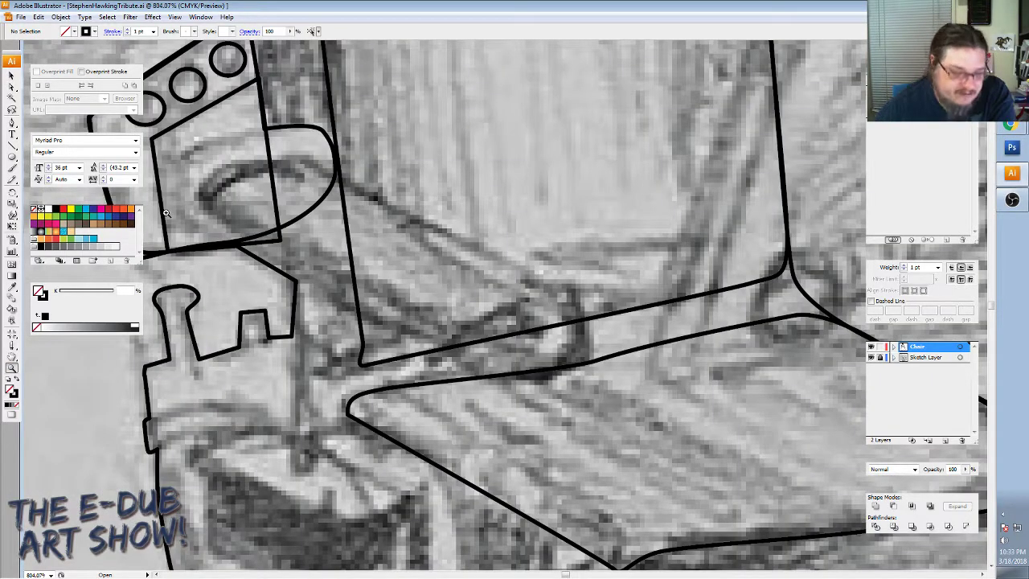
key(ctrl+minus)
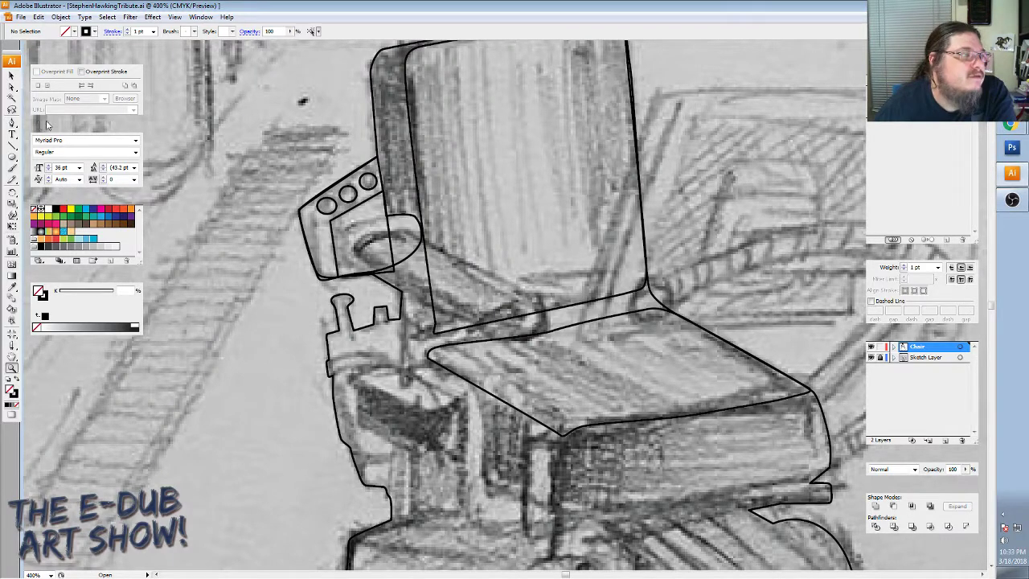
click(11, 122)
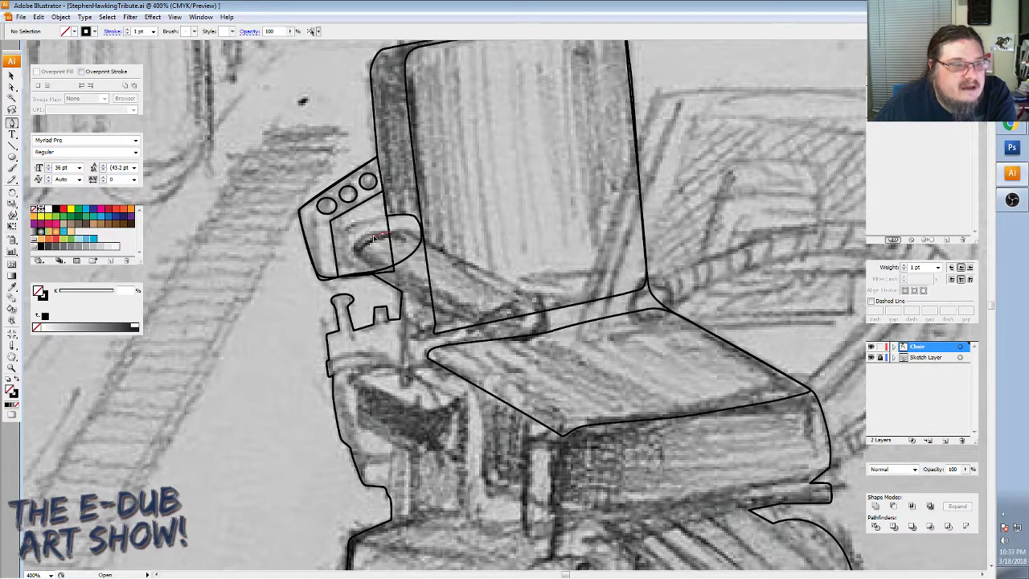
click(375, 236)
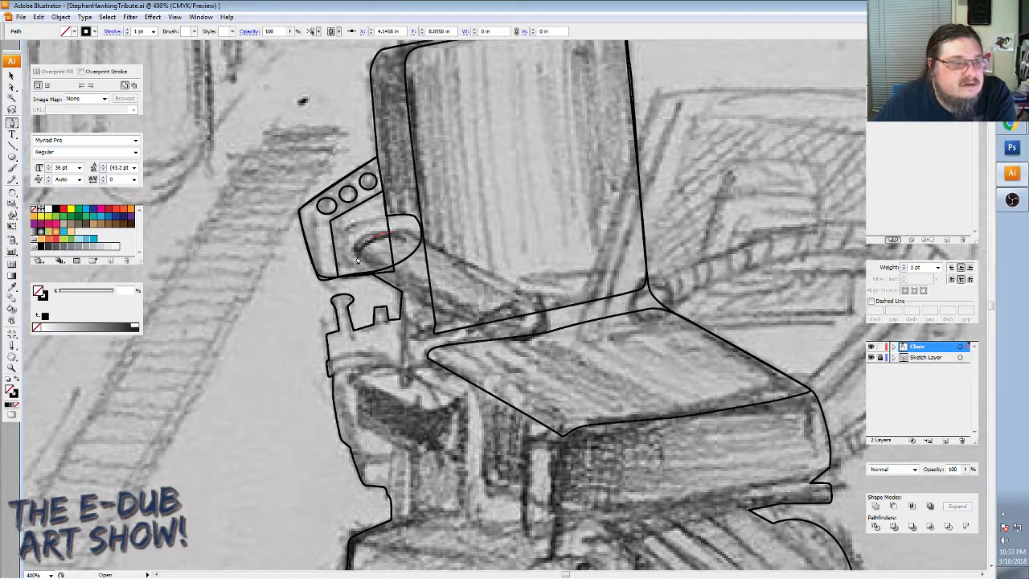
Drag curved segments along the armrest's rounded length and close the outline at its start.
drag(356, 254, 368, 265)
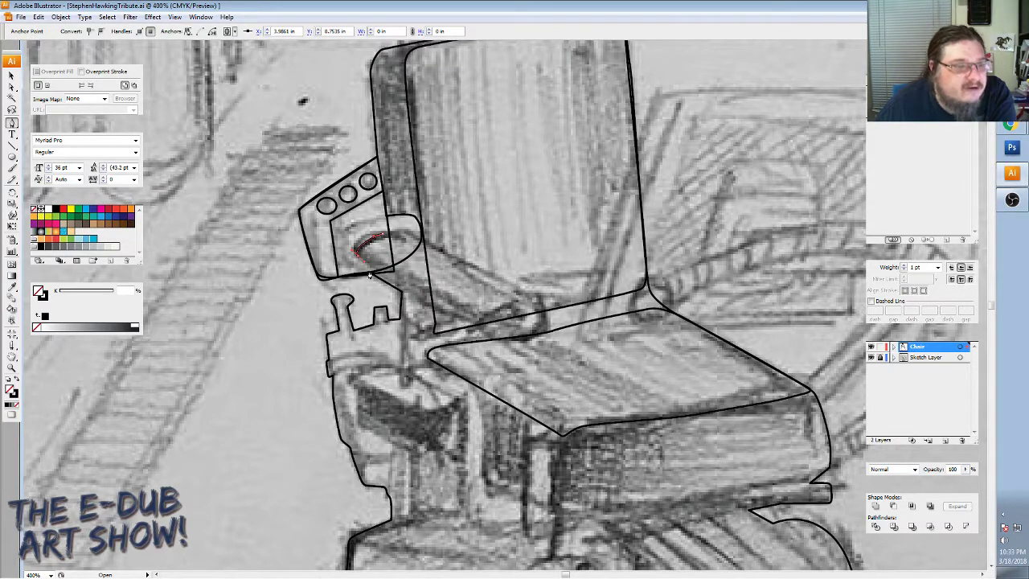
drag(366, 270, 474, 322)
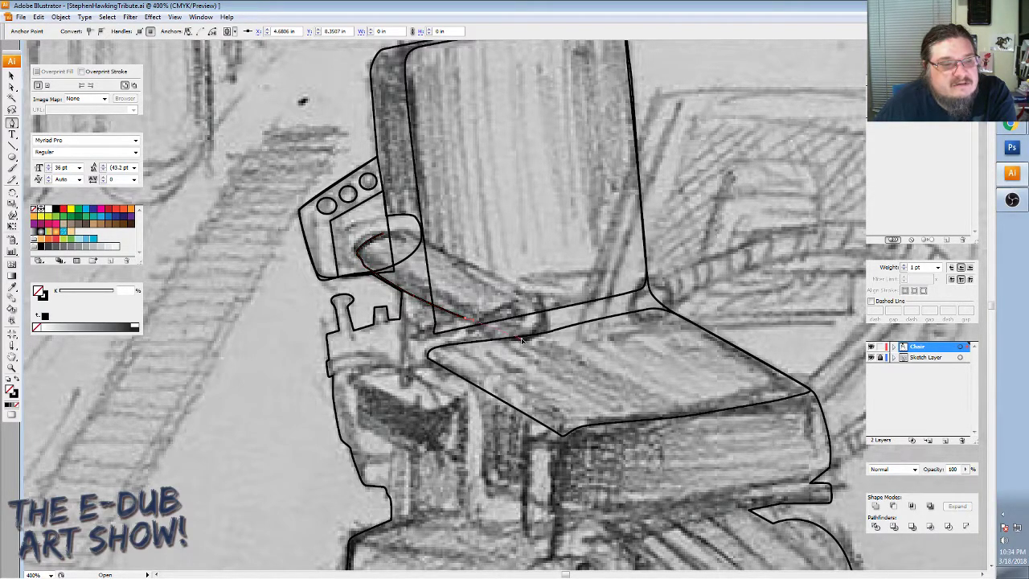
mouse_move(474, 322)
mouse_down()
mouse_move(530, 339)
mouse_move(545, 312)
mouse_move(493, 277)
mouse_up()
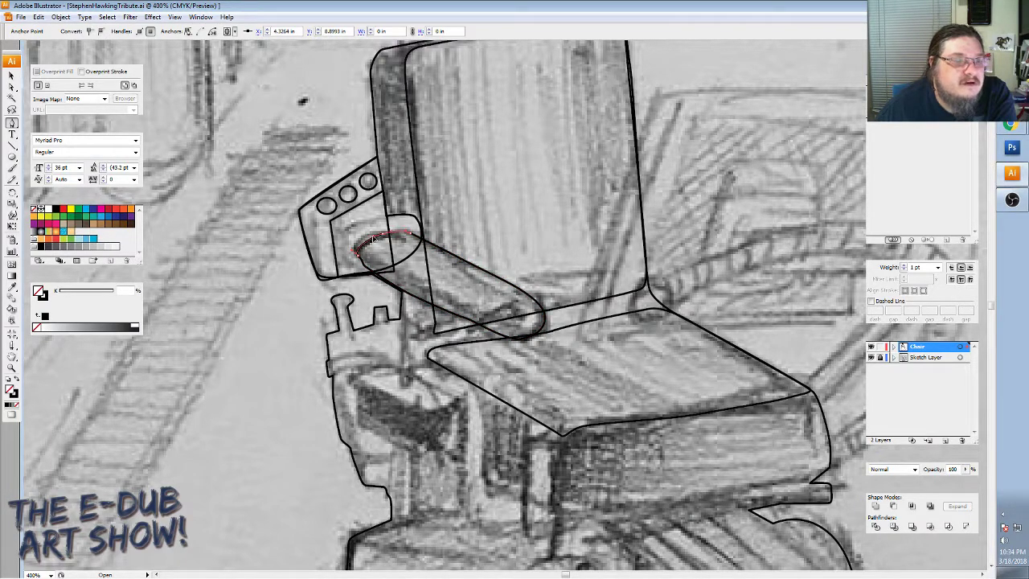
click(371, 242)
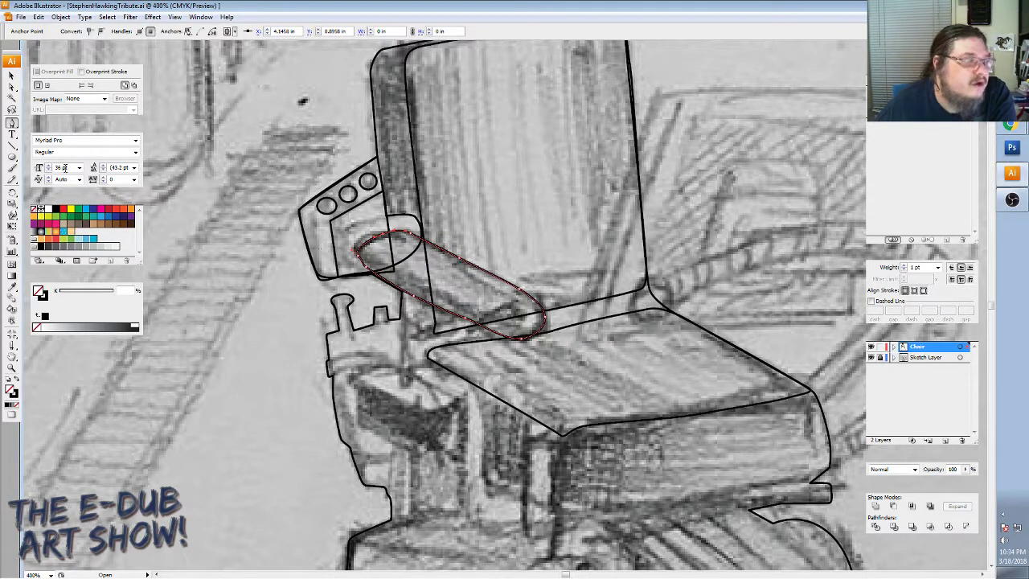
click(11, 88)
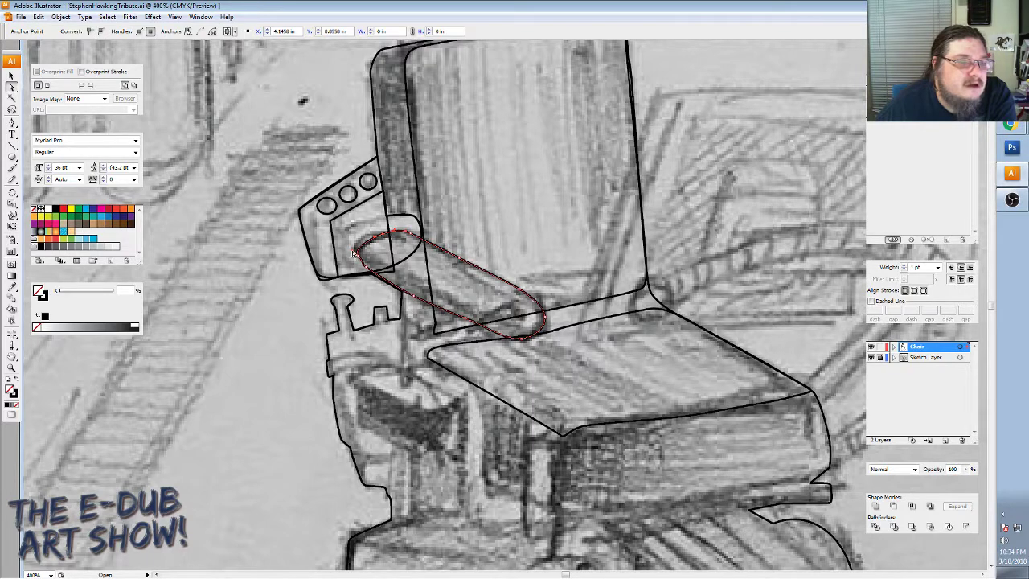
click(354, 254)
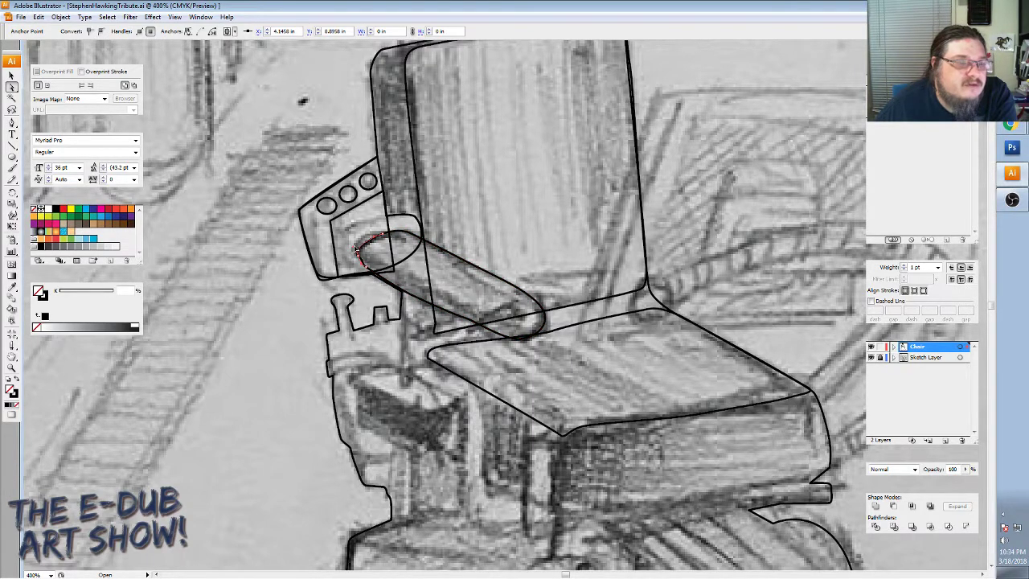
click(359, 251)
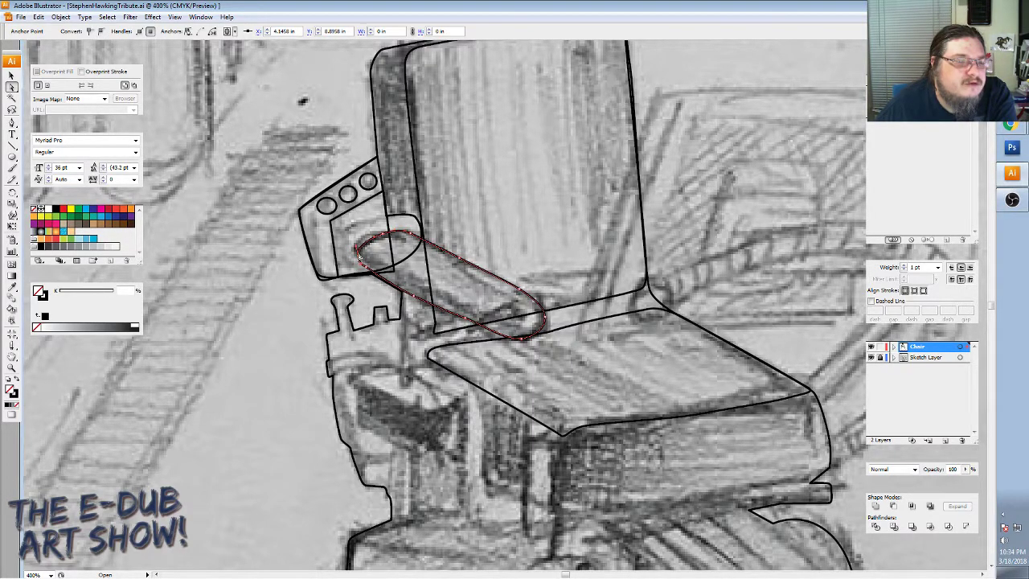
click(358, 251)
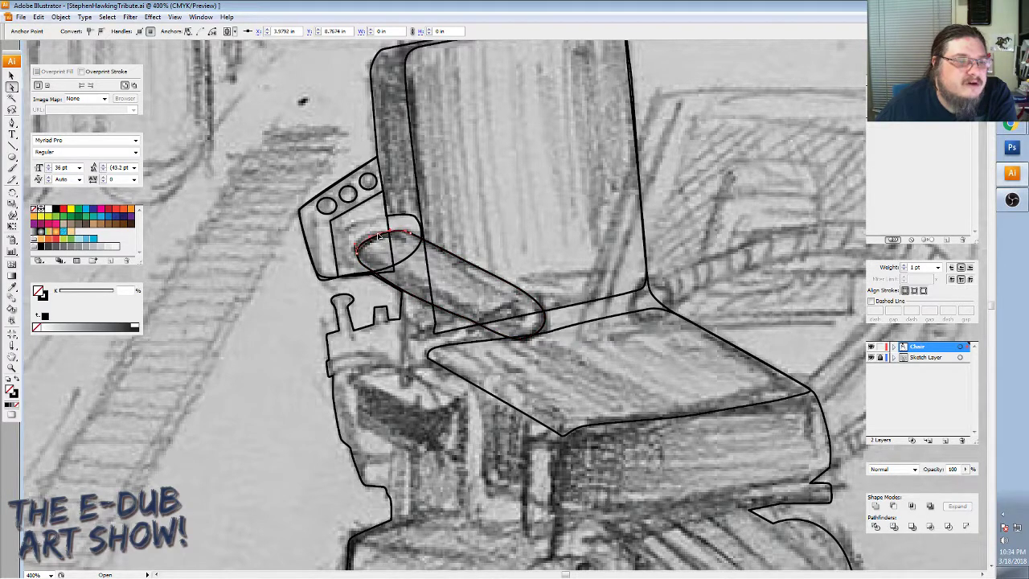
click(371, 270)
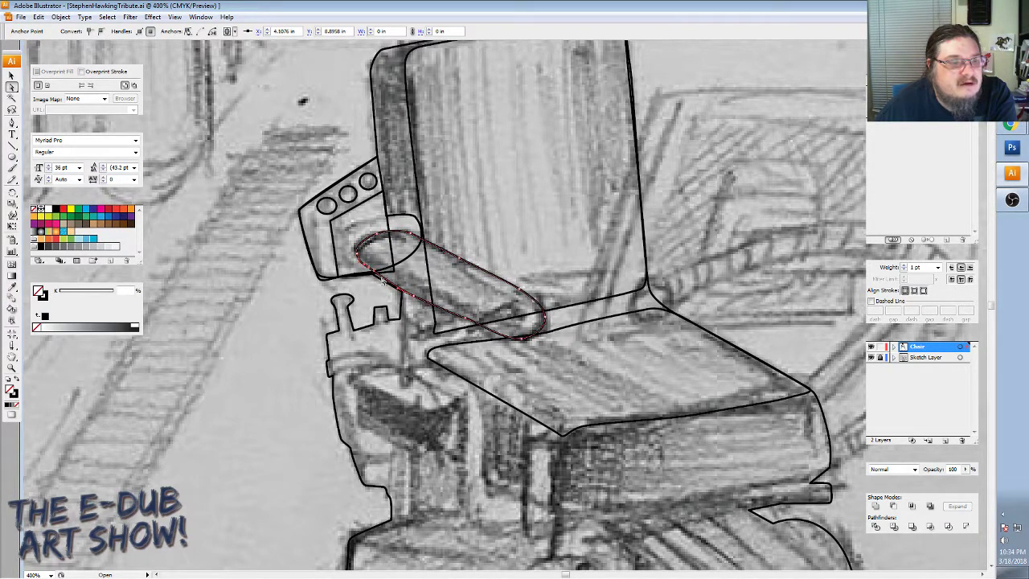
click(418, 297)
click(402, 291)
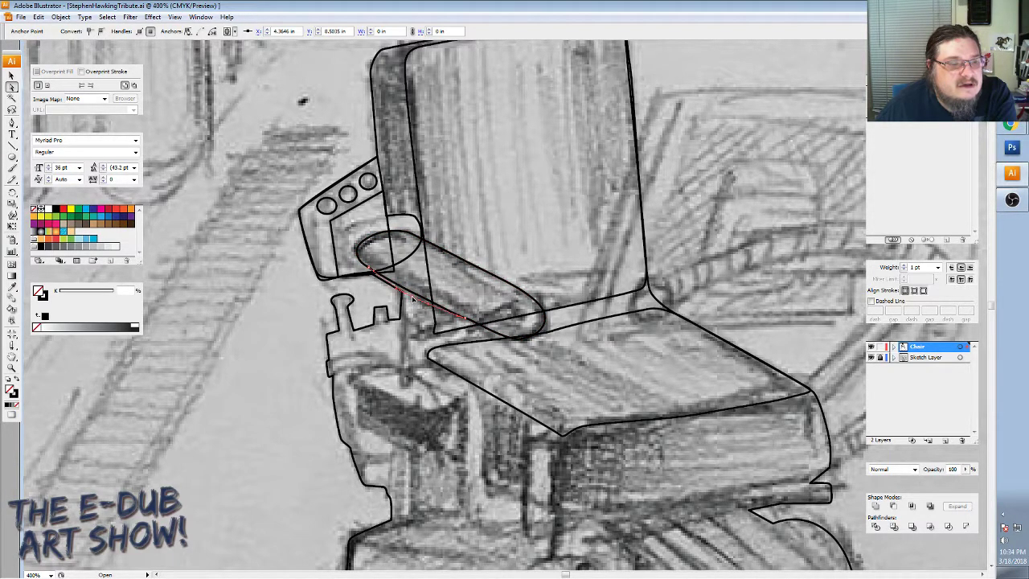
click(366, 271)
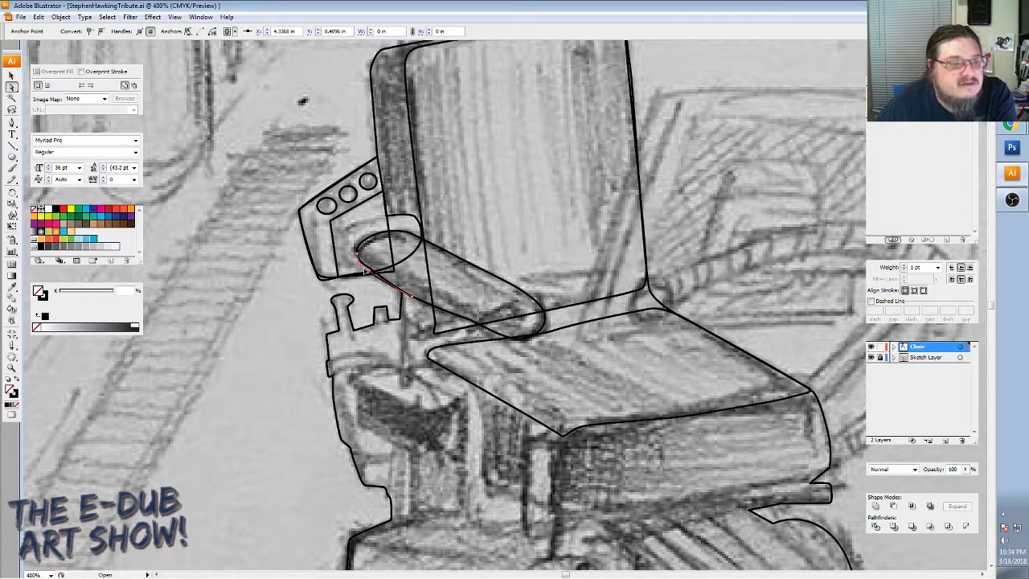
click(359, 261)
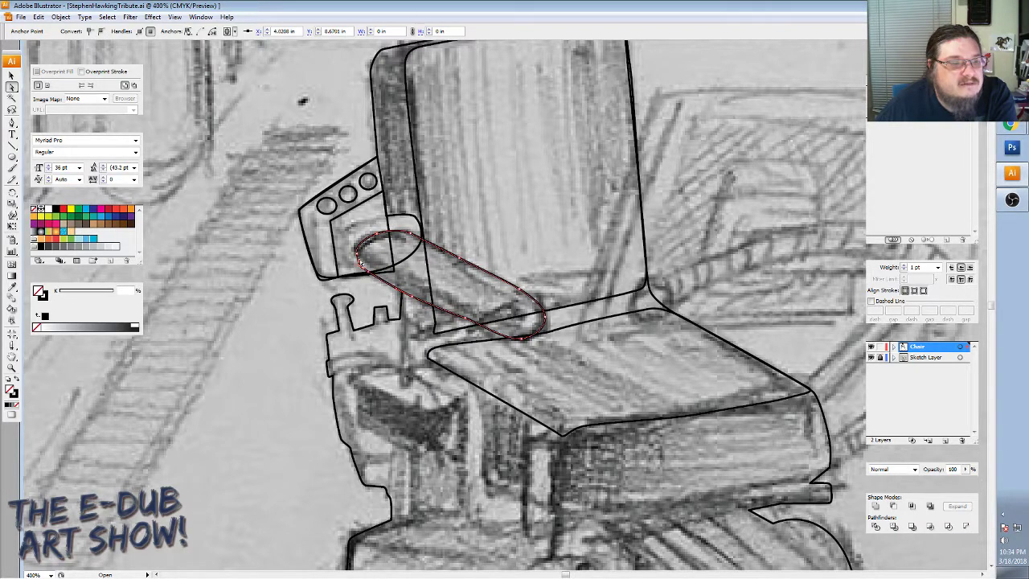
click(359, 256)
click(358, 265)
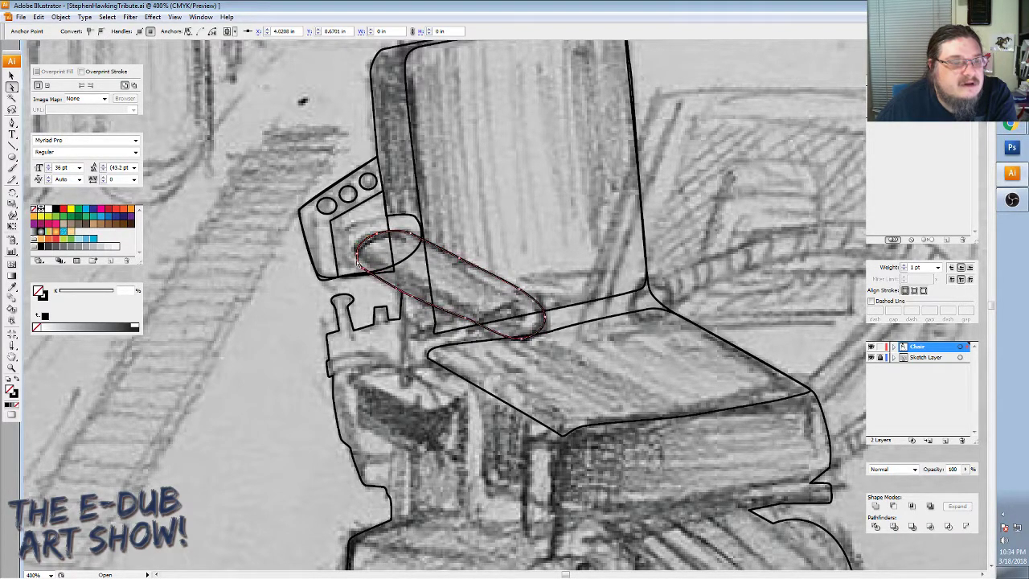
click(375, 238)
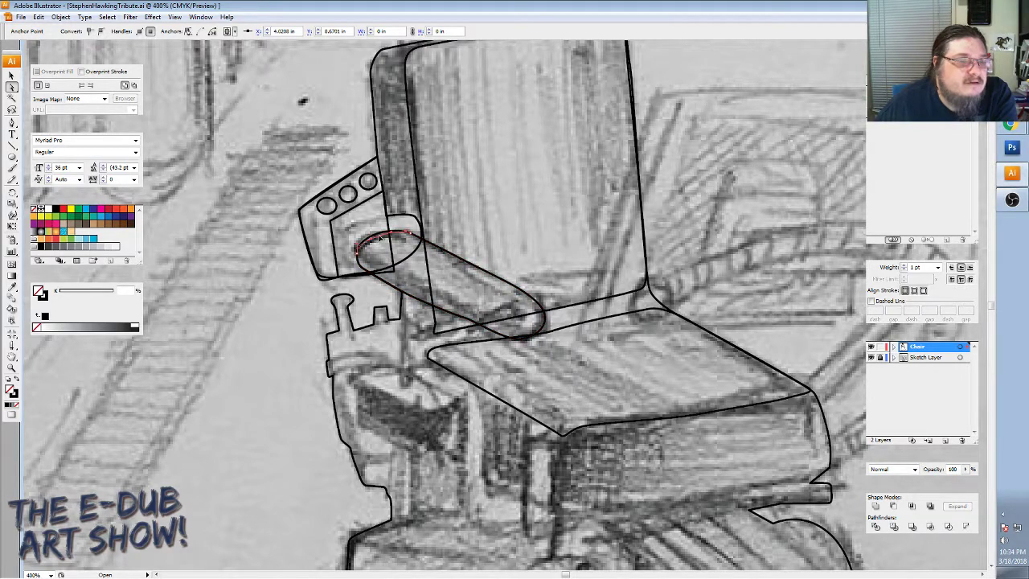
click(375, 237)
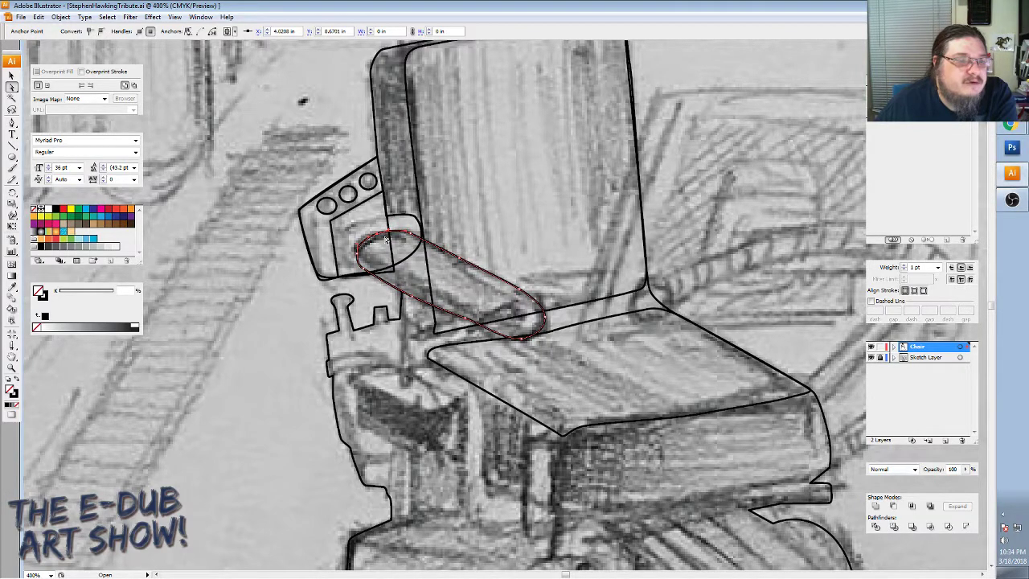
click(465, 322)
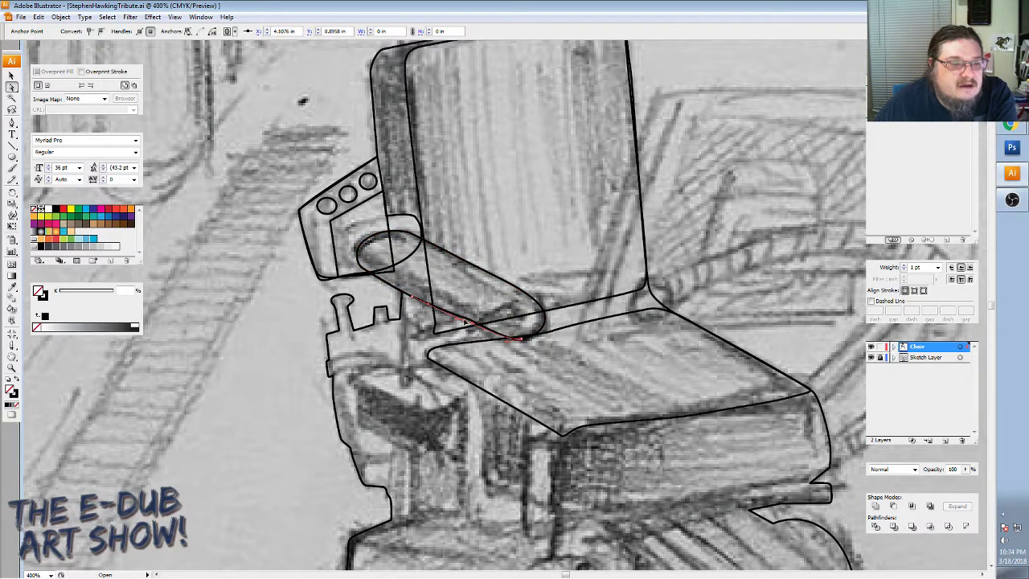
click(465, 322)
click(472, 322)
click(469, 324)
click(466, 321)
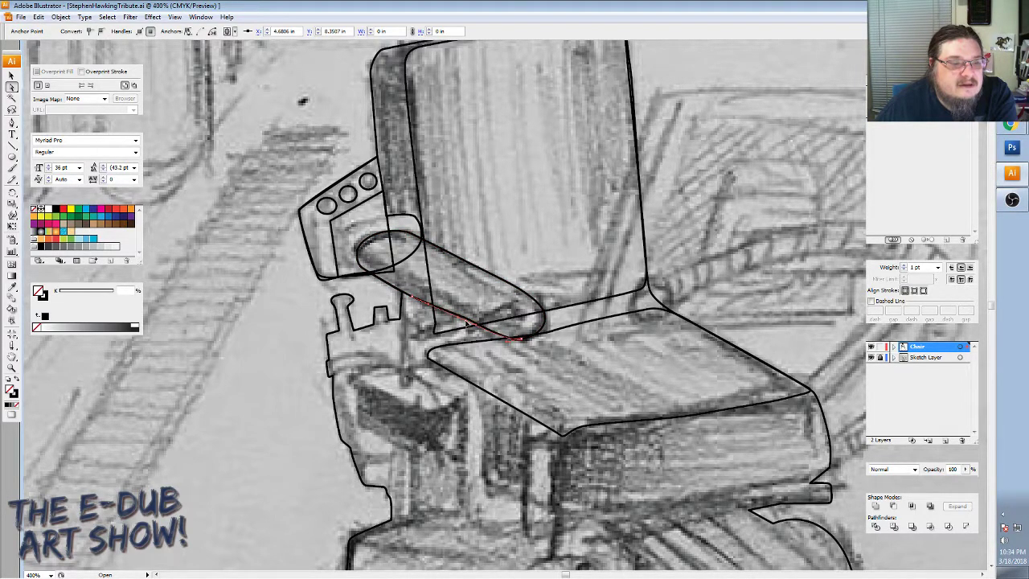
click(466, 323)
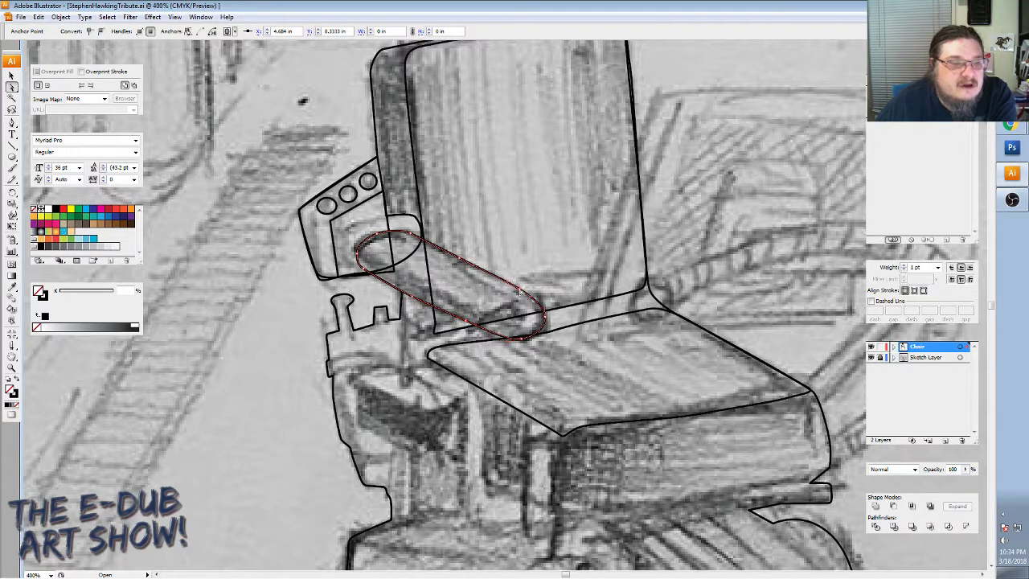
click(463, 262)
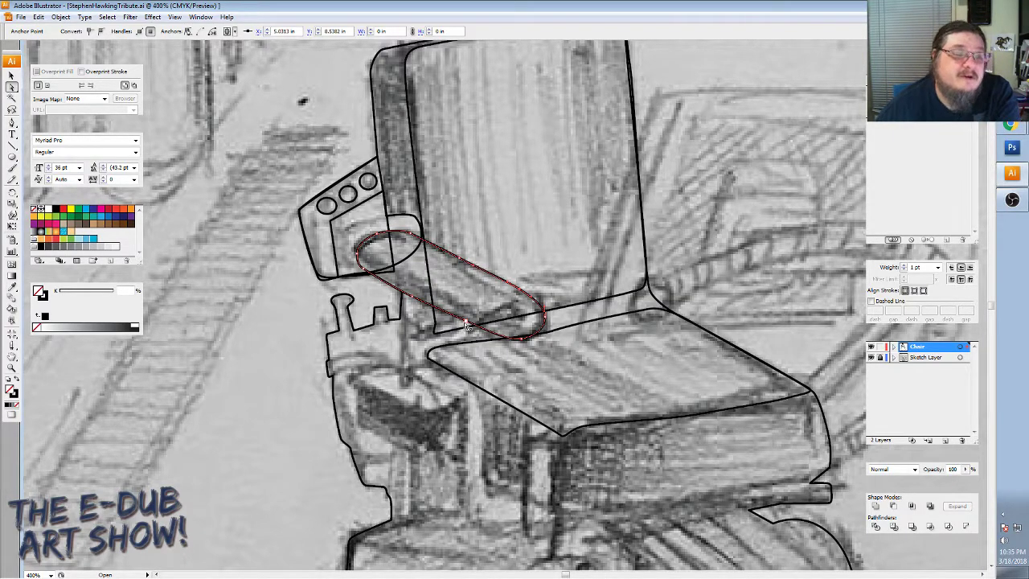
Trace a closed narrow vertical capsule outline around the support post below the seat's front corner.
scroll(446, 358, down, 3)
scroll(448, 357, down, 1)
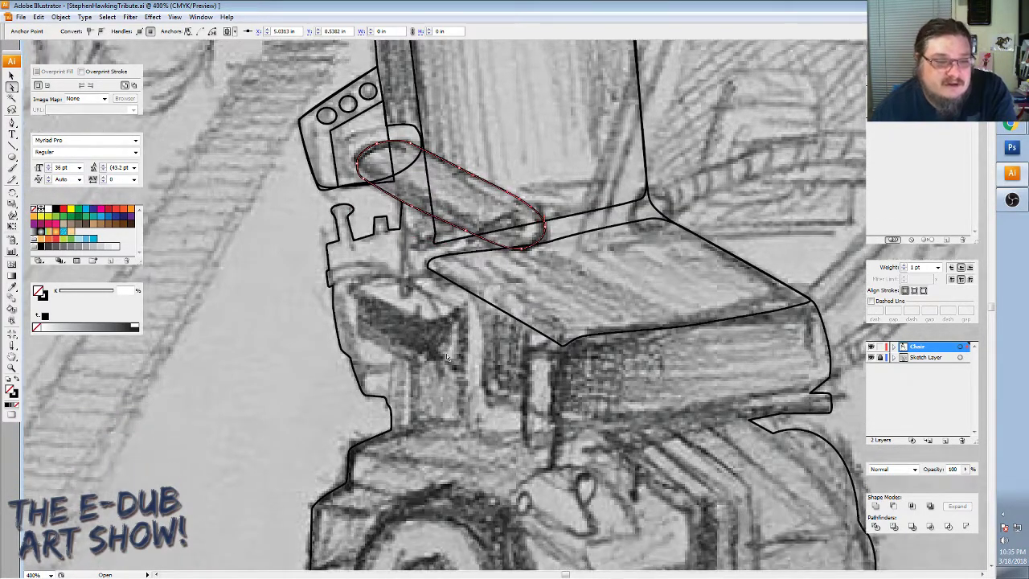
scroll(448, 357, down, 1)
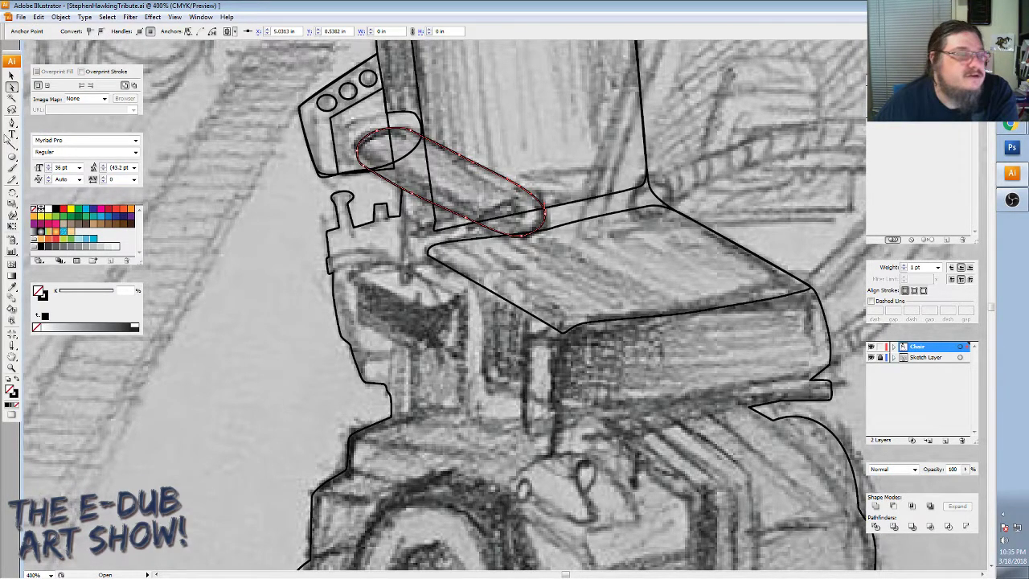
click(12, 122)
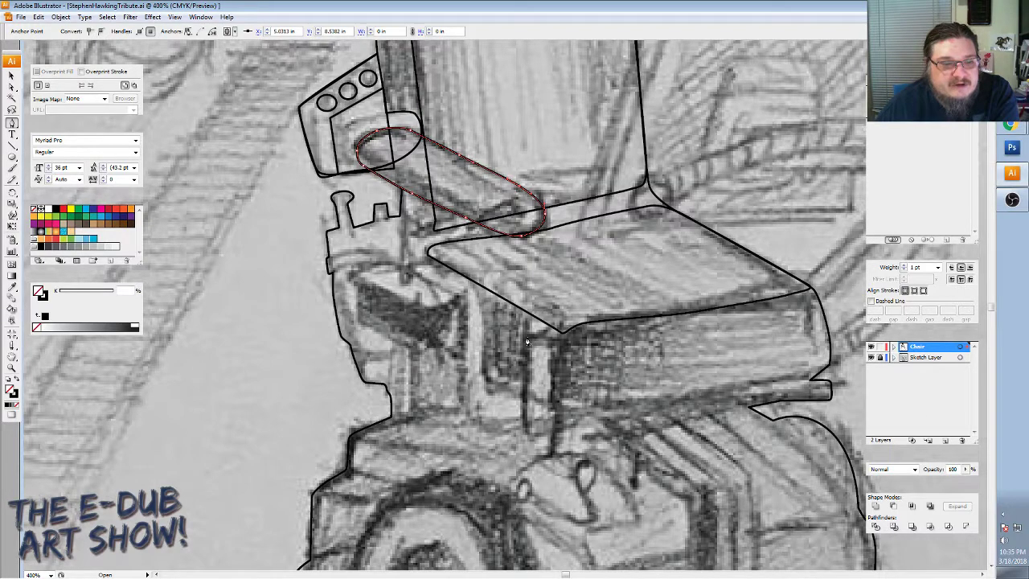
ctrl+click(526, 338)
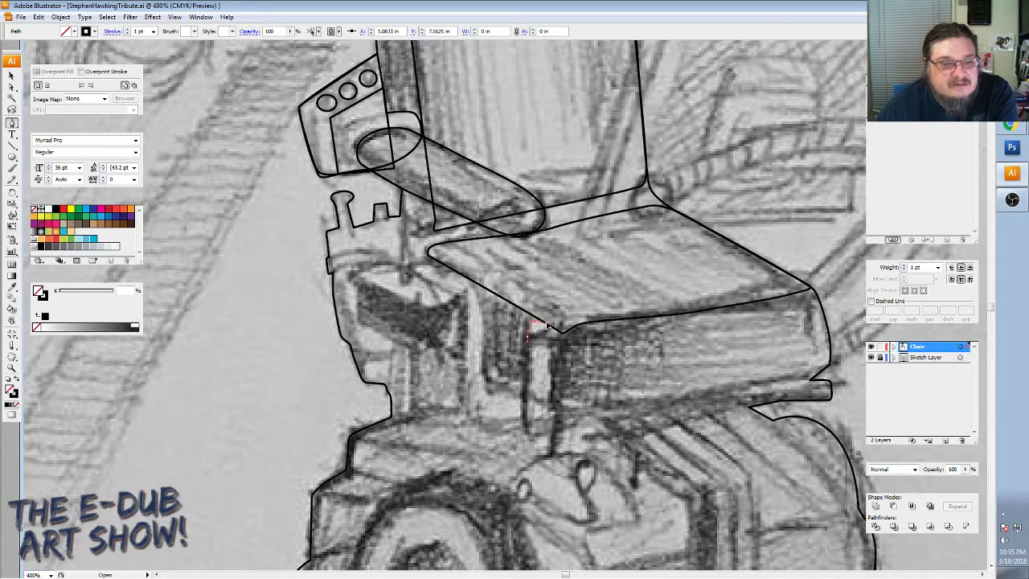
click(545, 327)
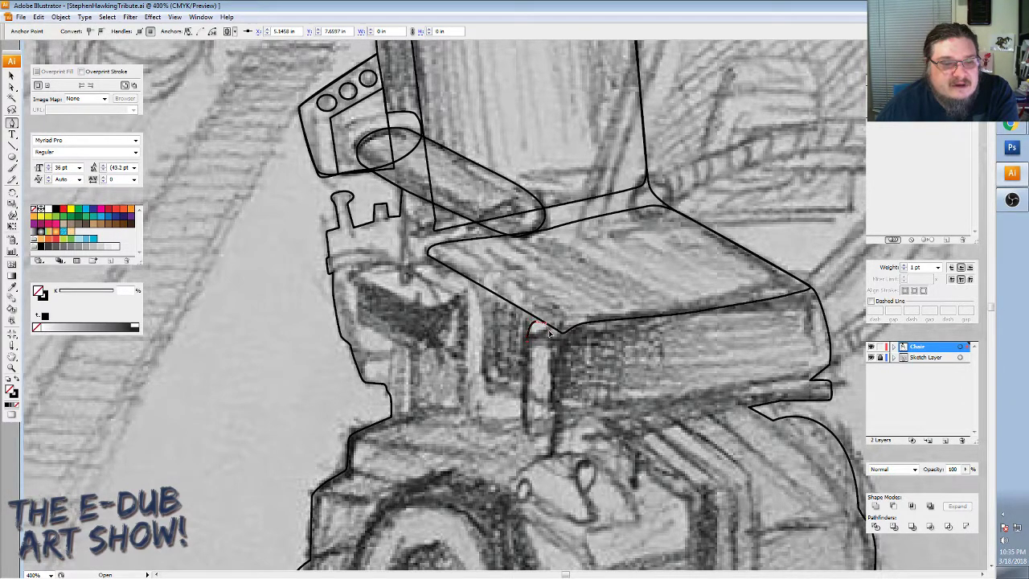
click(549, 326)
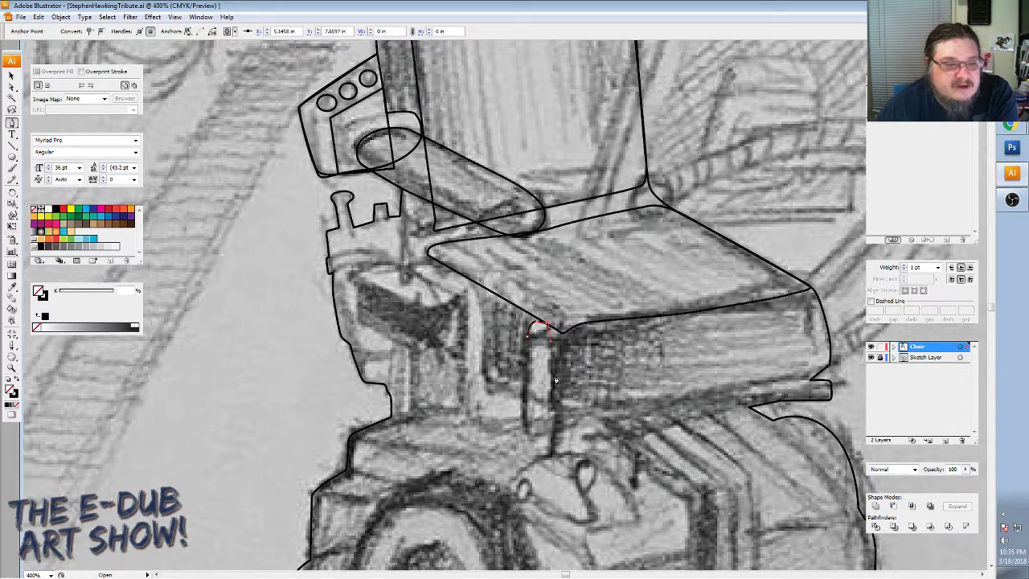
click(550, 435)
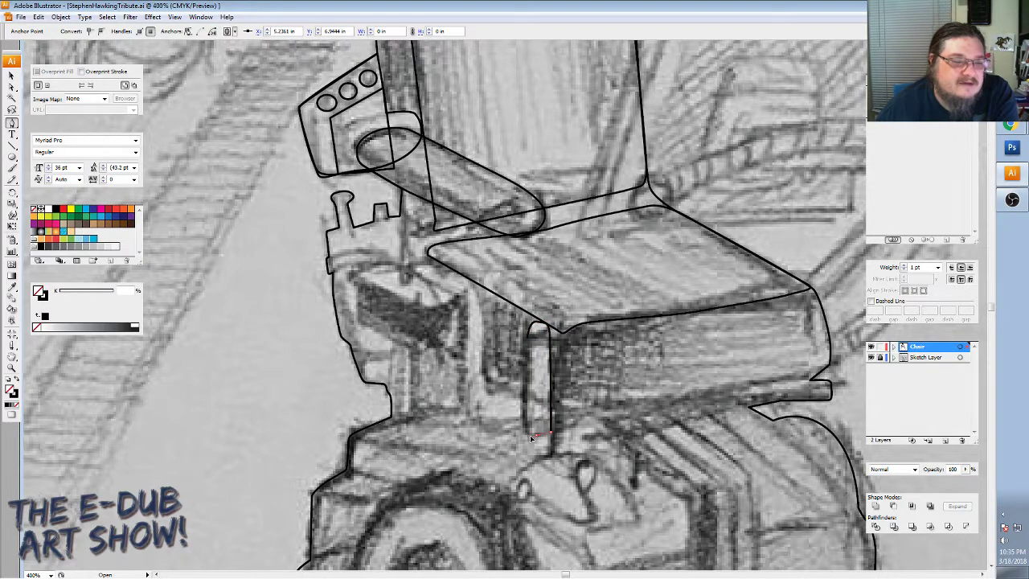
click(528, 438)
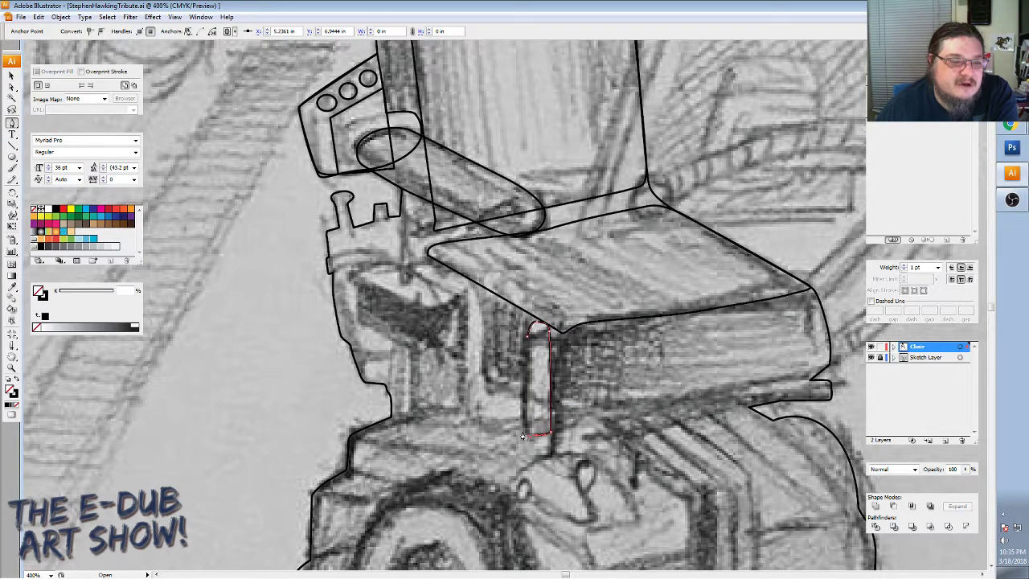
click(527, 338)
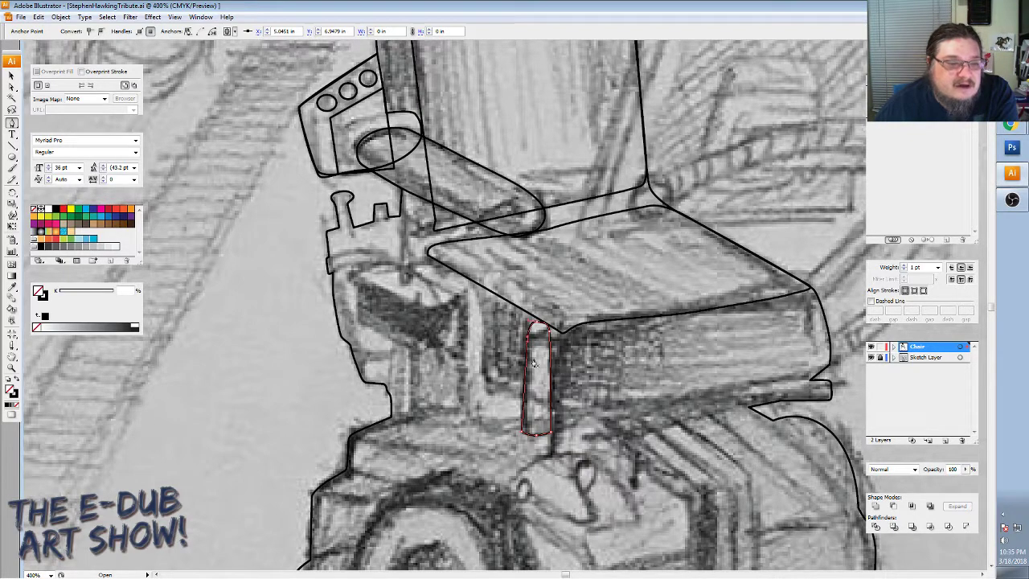
Drag the capsule's top anchor with Direct Selection, then undo that move.
key(a)
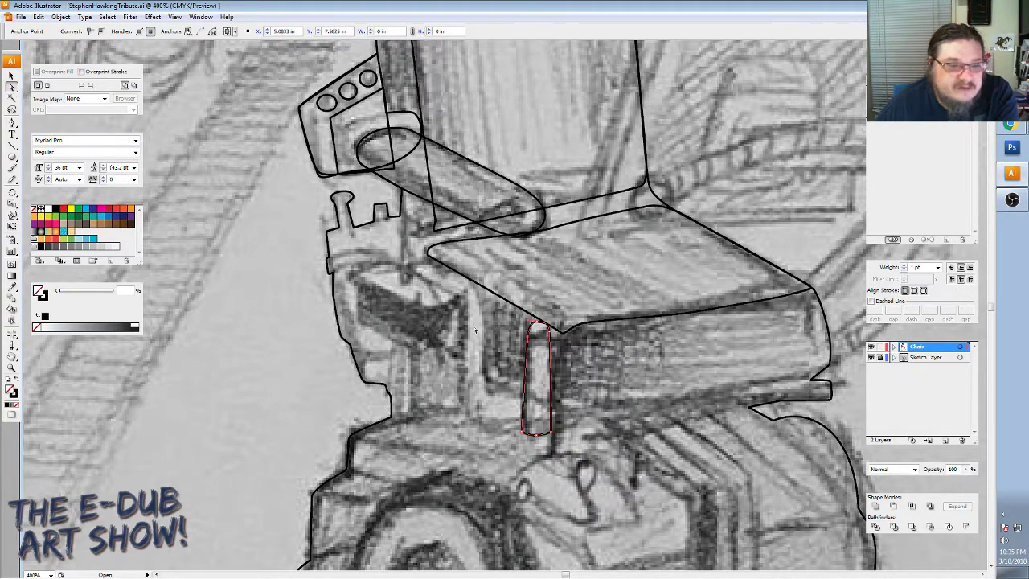
click(527, 341)
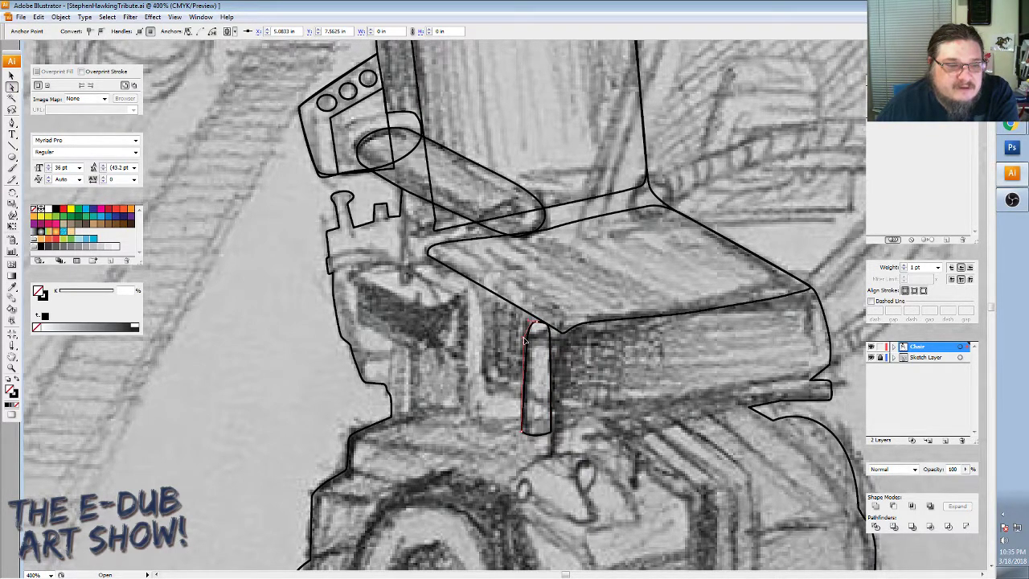
click(538, 324)
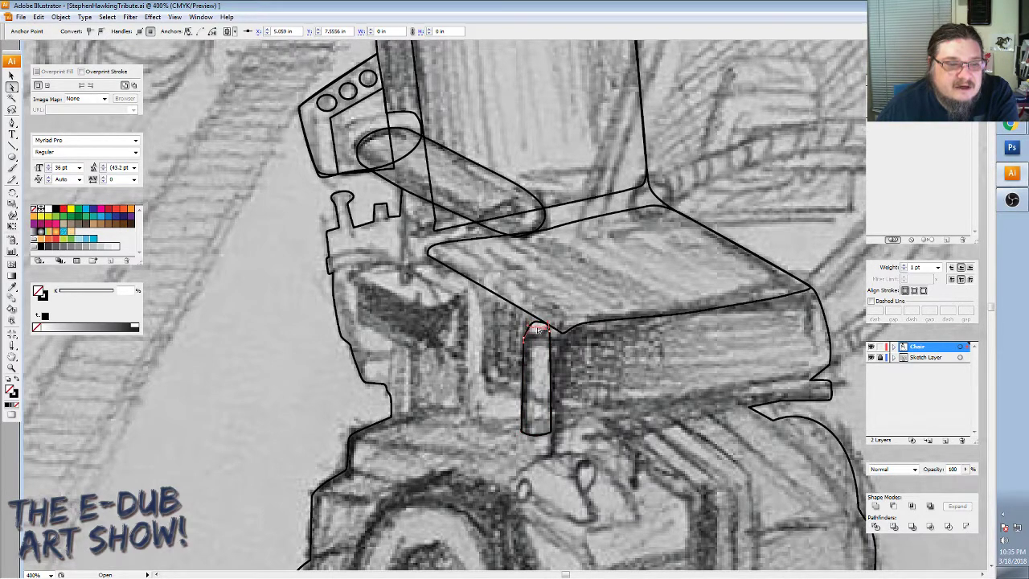
drag(538, 324, 550, 337)
key(ctrl+z)
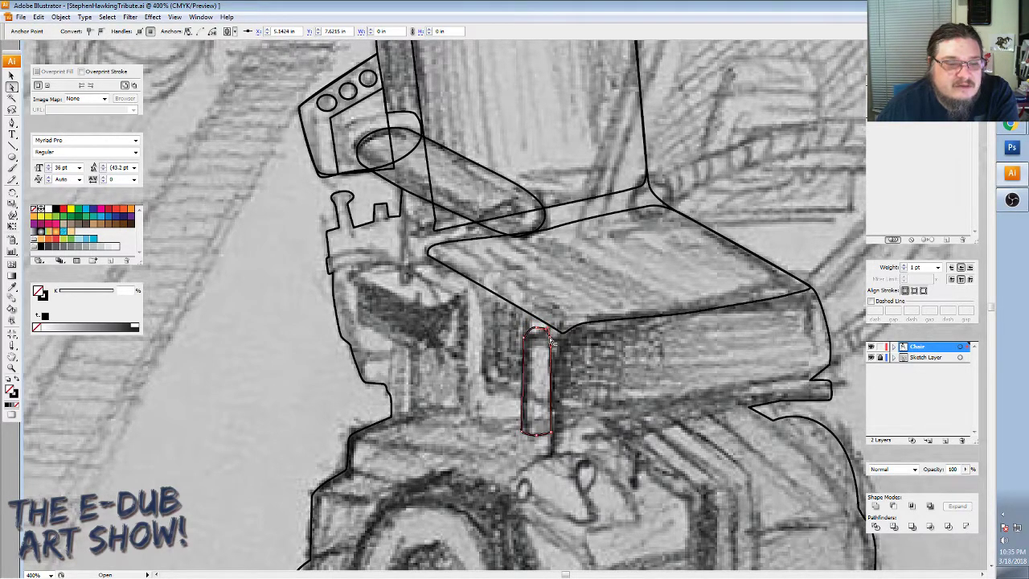
Check the capsule's anchors, then raise the outer chair outline's right-edge anchor beside the seat.
click(529, 329)
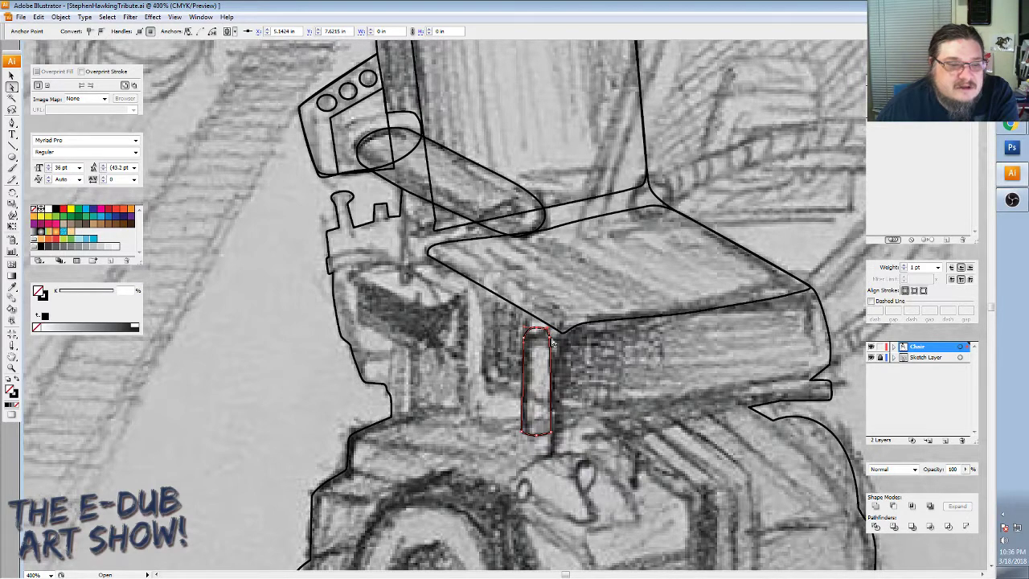
click(524, 436)
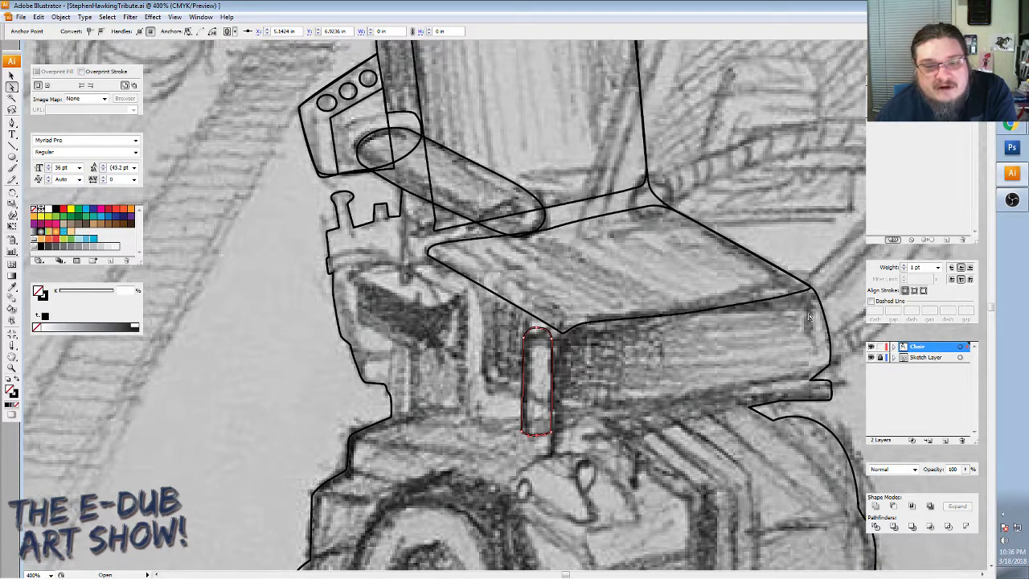
click(830, 370)
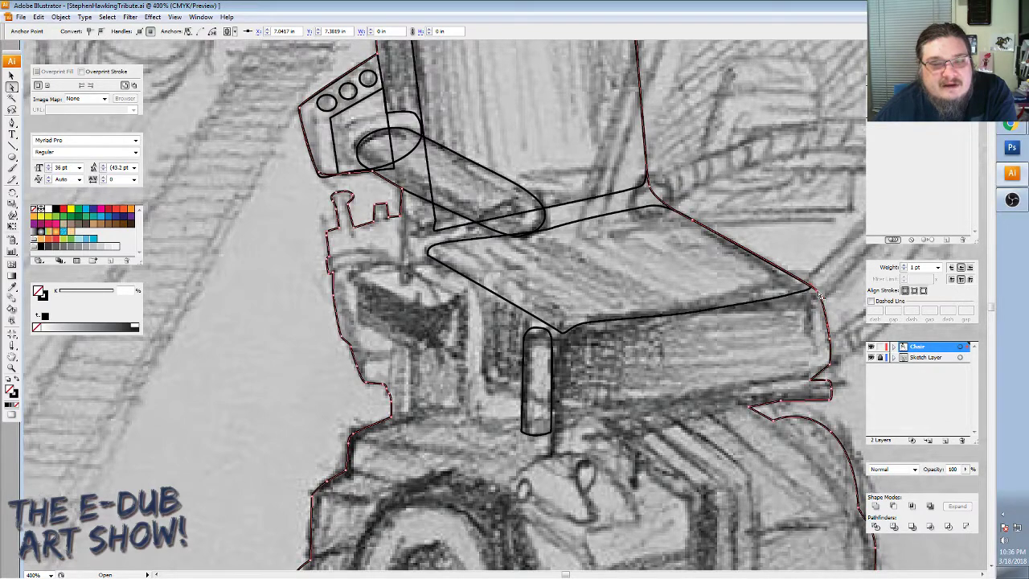
click(830, 342)
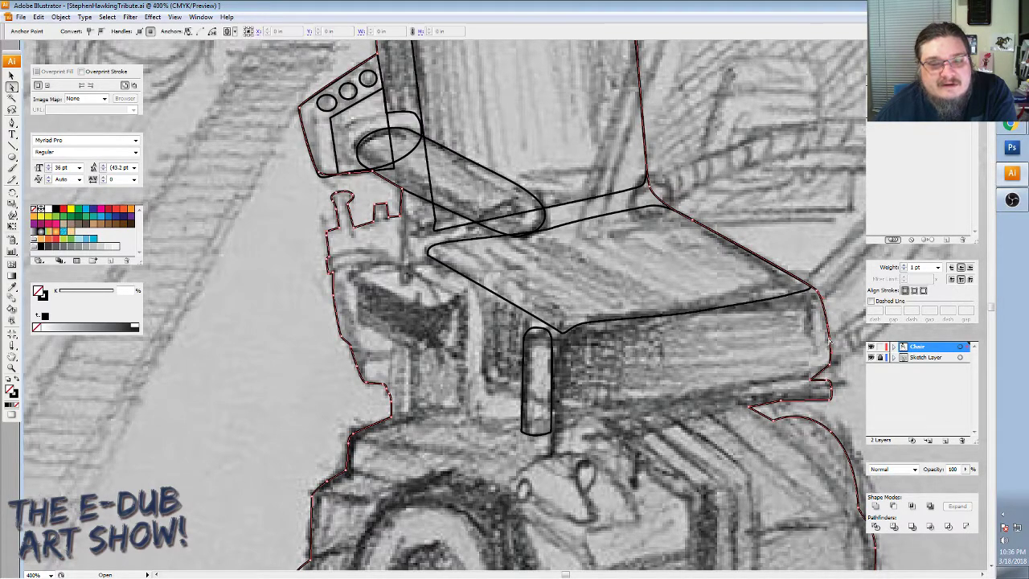
click(833, 366)
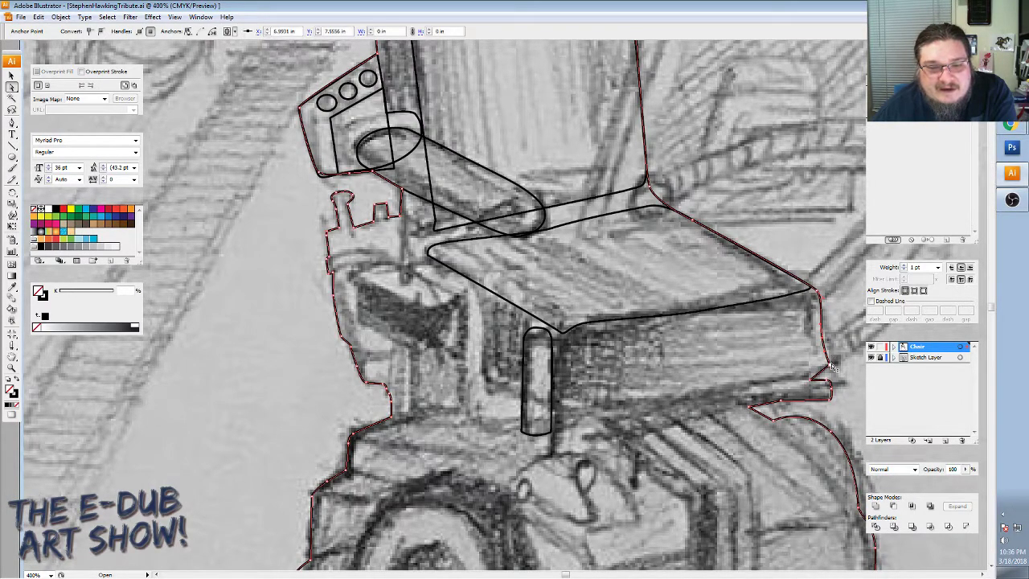
drag(833, 366, 825, 344)
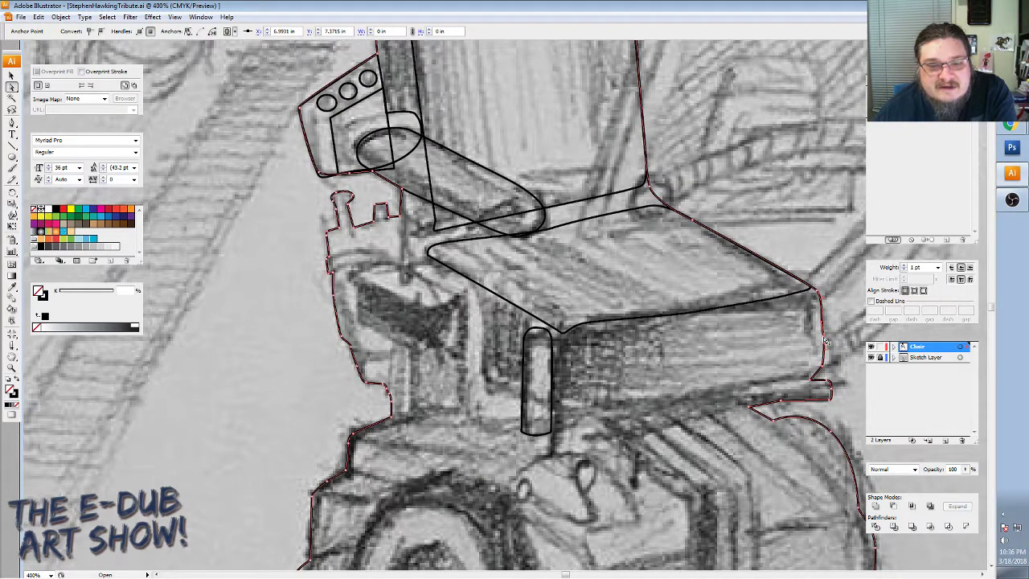
click(825, 395)
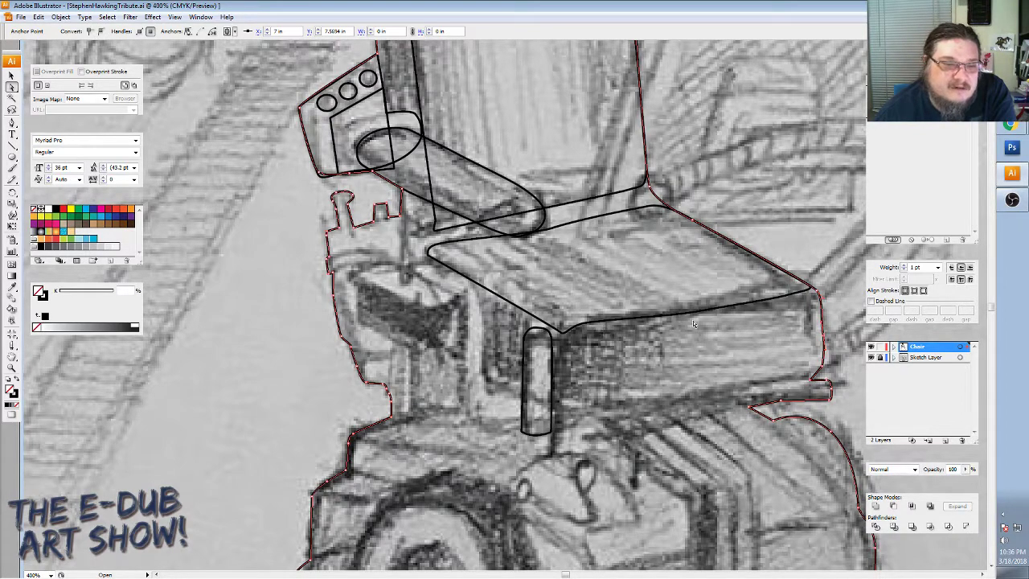
Inspect the seat outline's upper-right and lower-right edge segments, then return to the Pen tool.
click(812, 294)
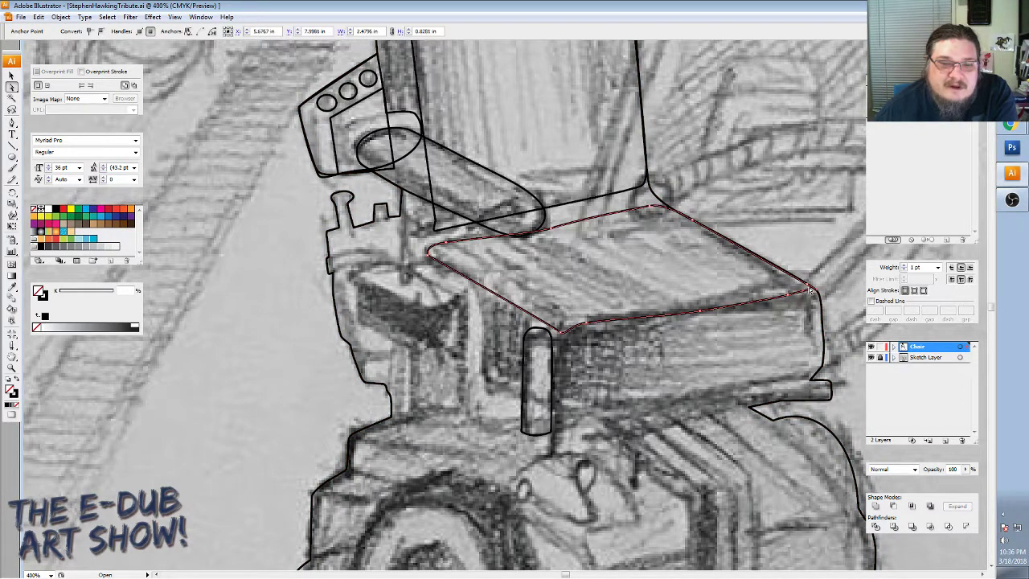
click(809, 288)
click(791, 294)
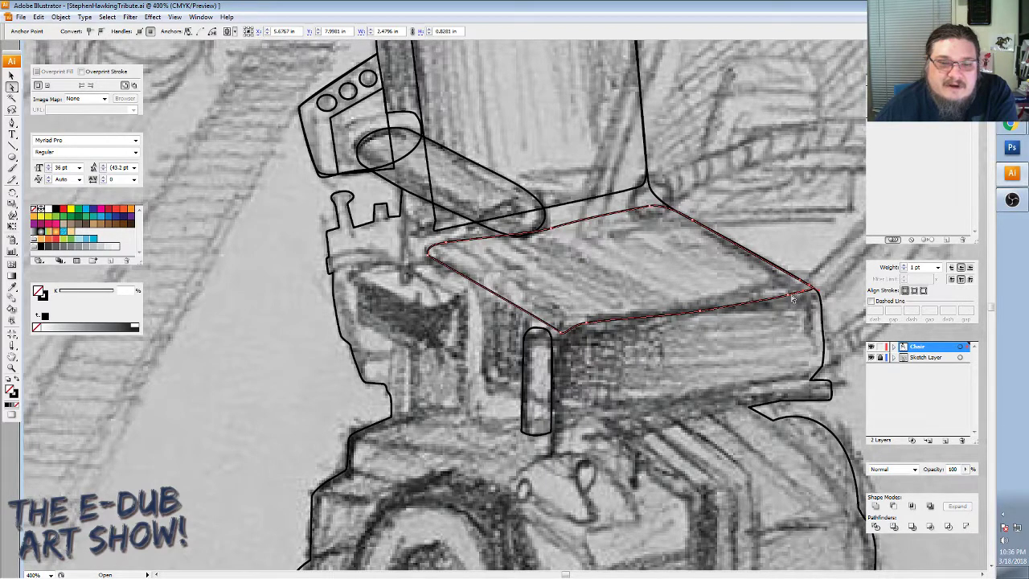
click(805, 297)
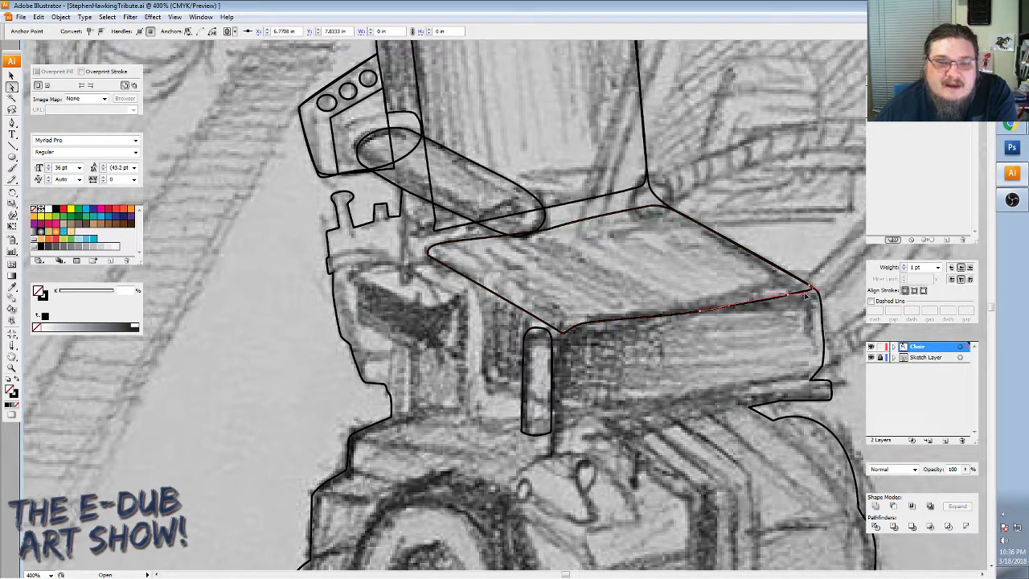
click(805, 297)
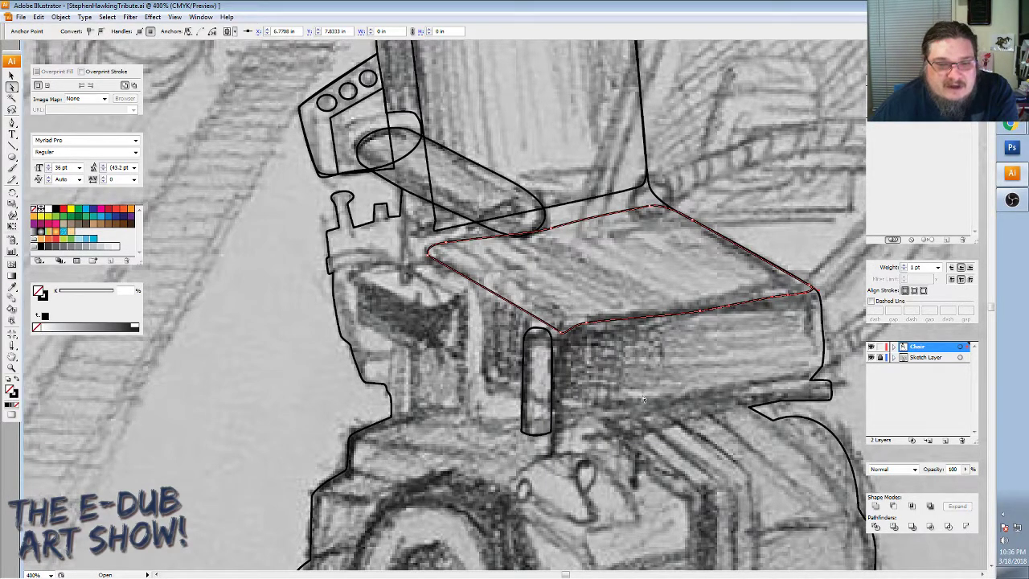
key(p)
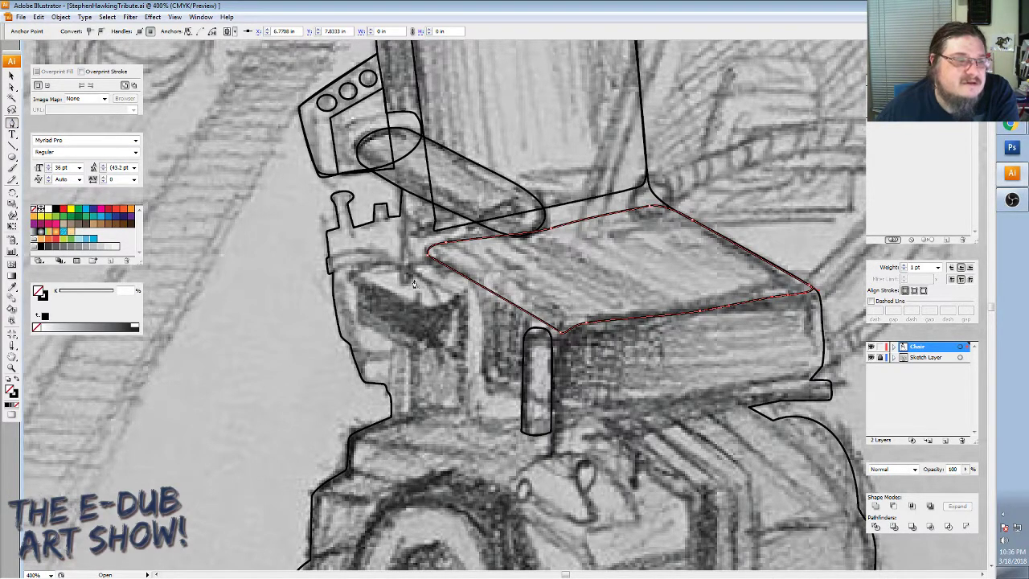
scroll(359, 266, up, 2)
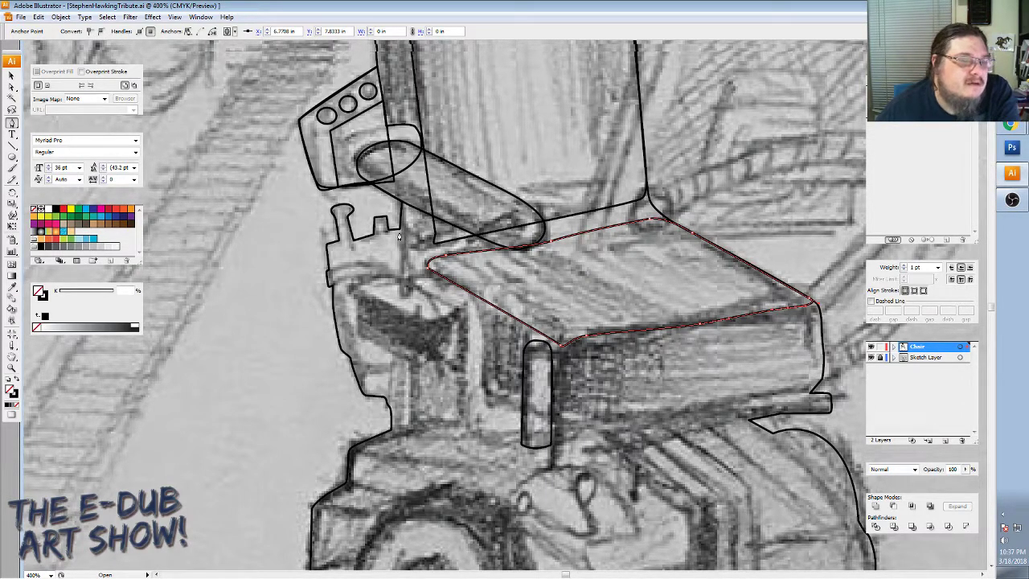
Outline the small round-bottomed box below the two knobs as a closed path with a curved bottom.
click(400, 276)
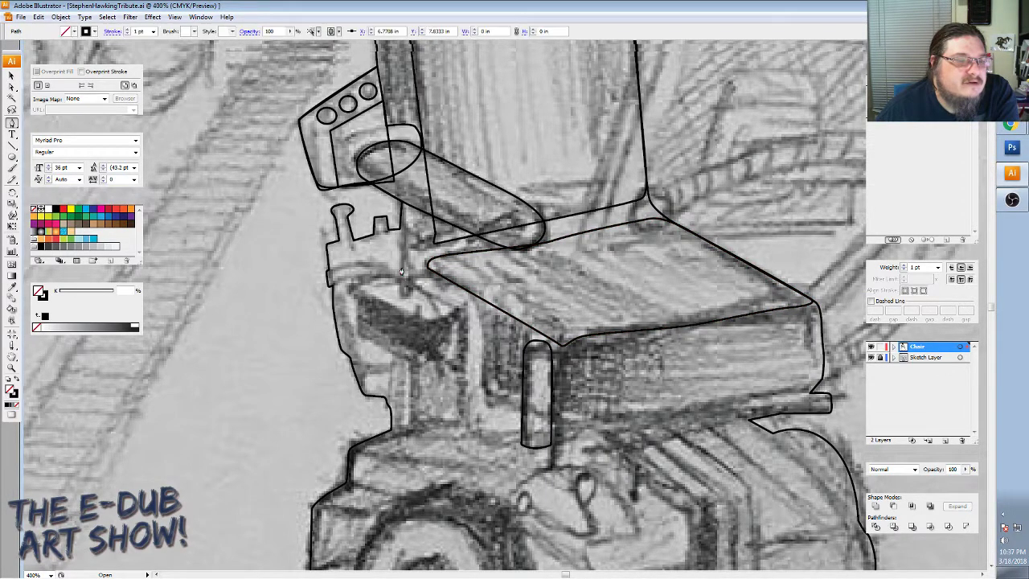
click(400, 232)
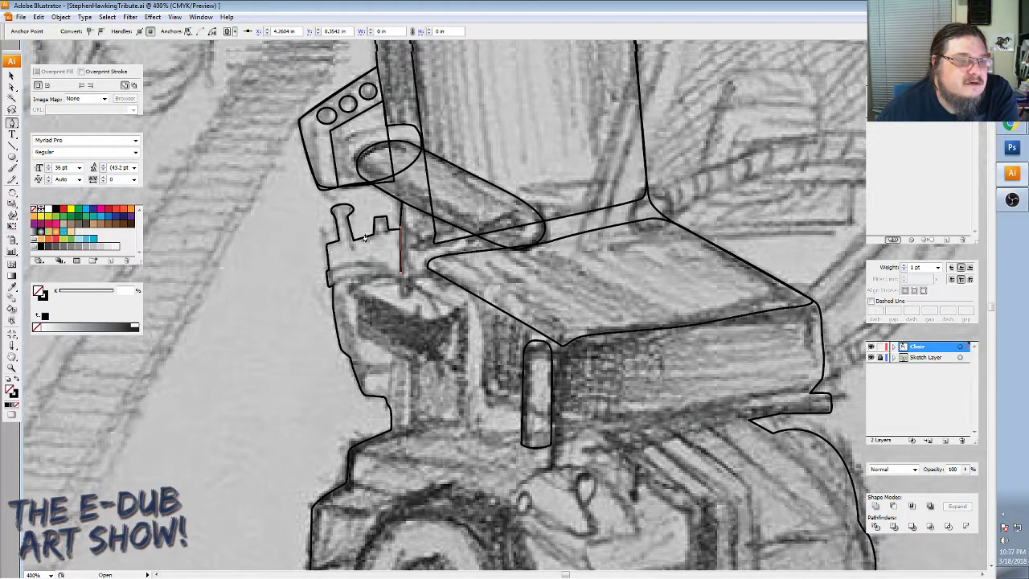
click(352, 239)
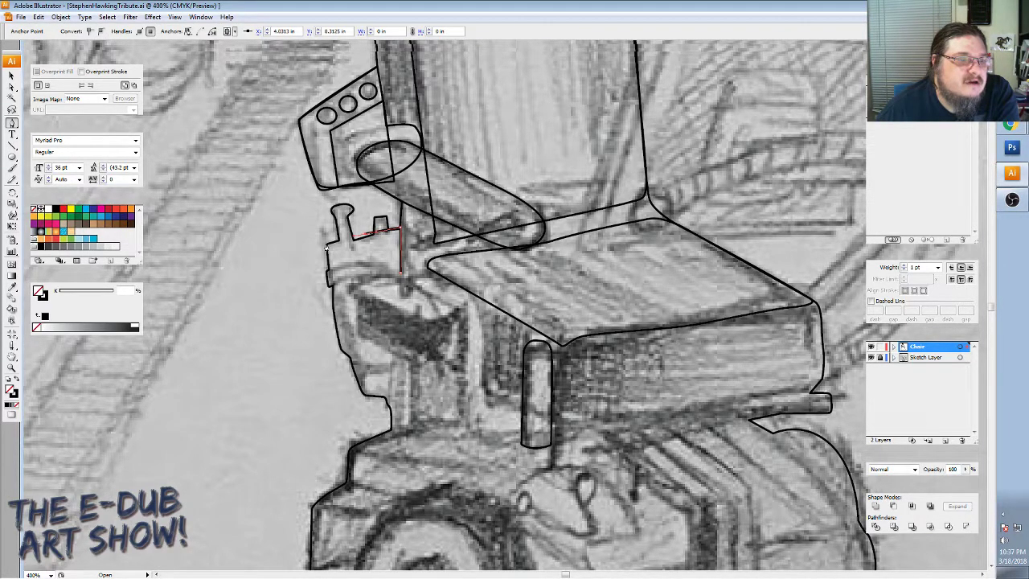
click(325, 246)
click(328, 271)
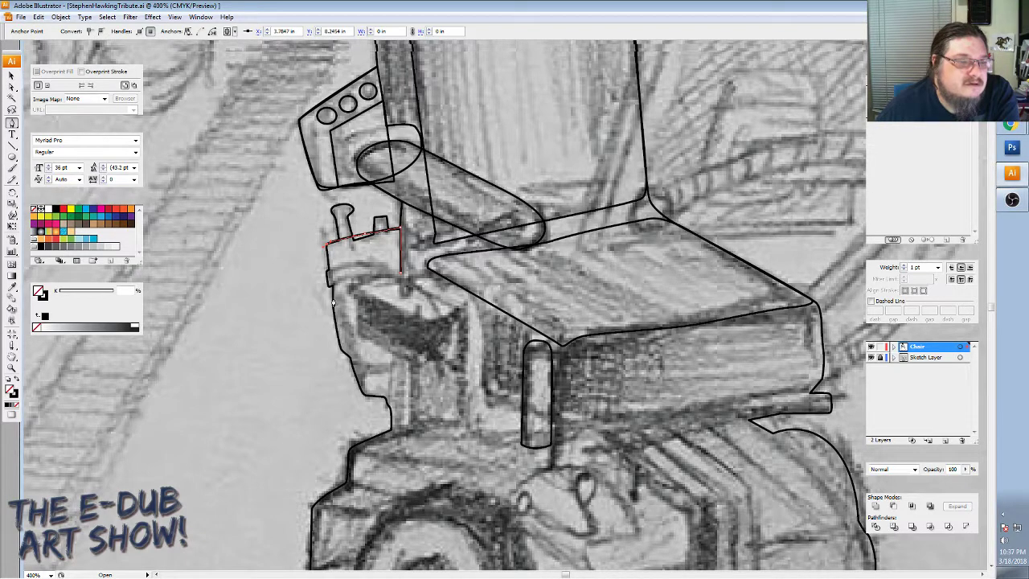
click(343, 355)
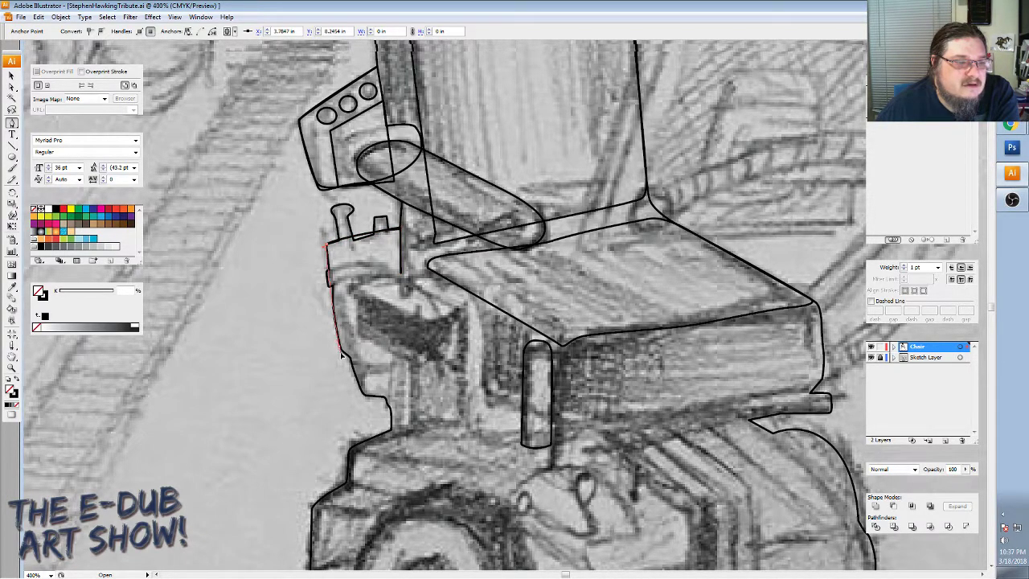
click(346, 359)
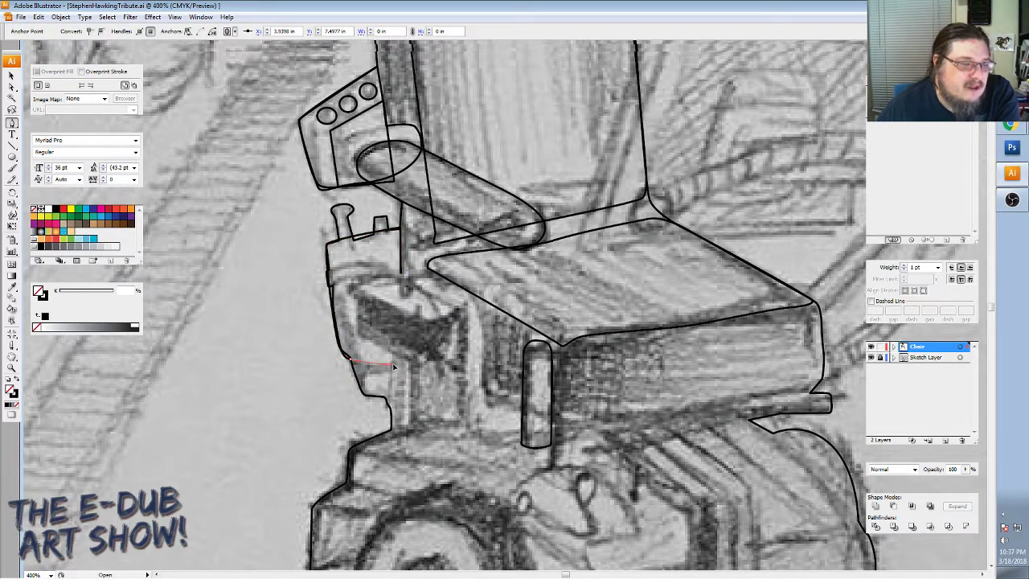
click(398, 364)
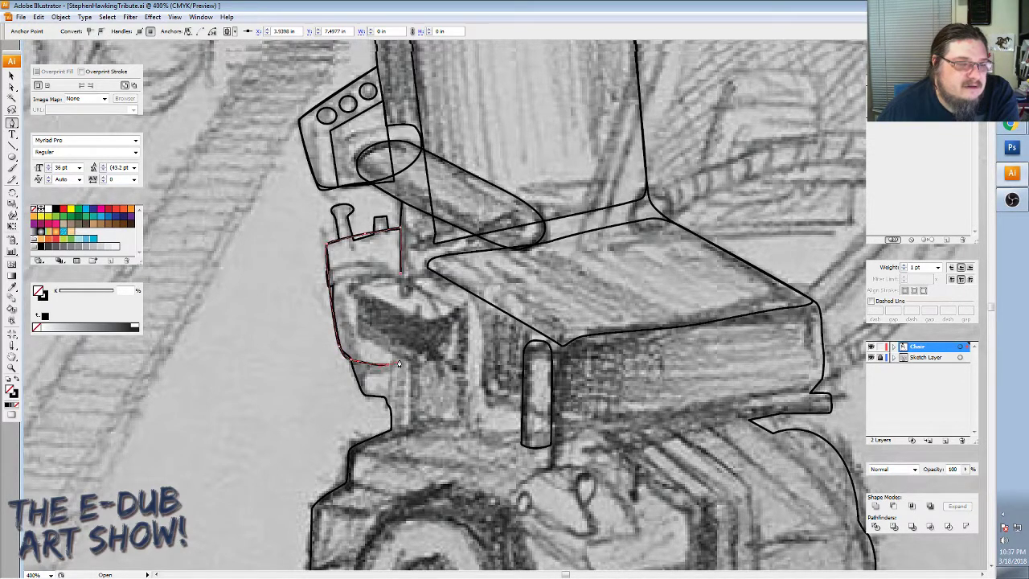
drag(404, 362, 408, 357)
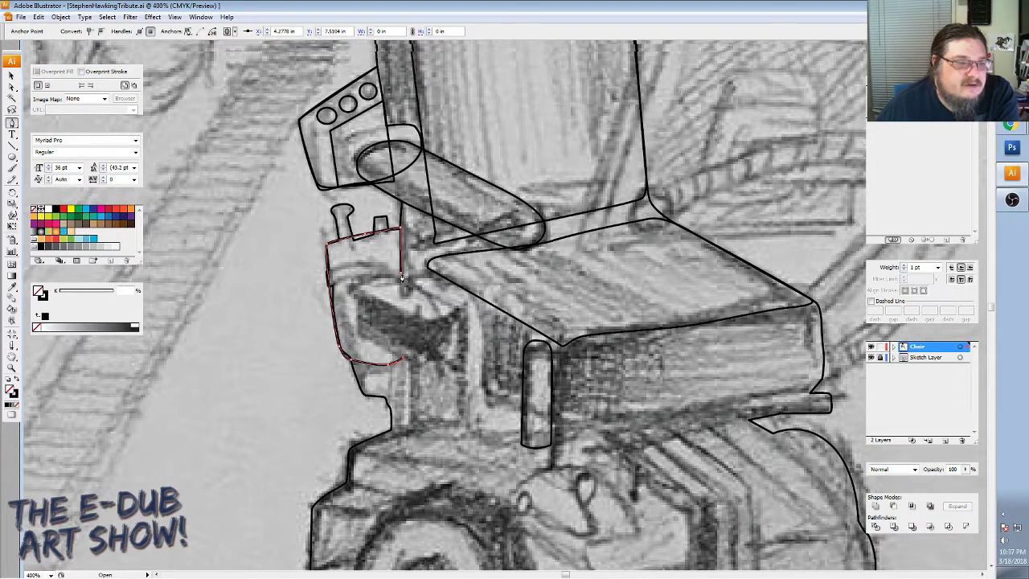
click(402, 278)
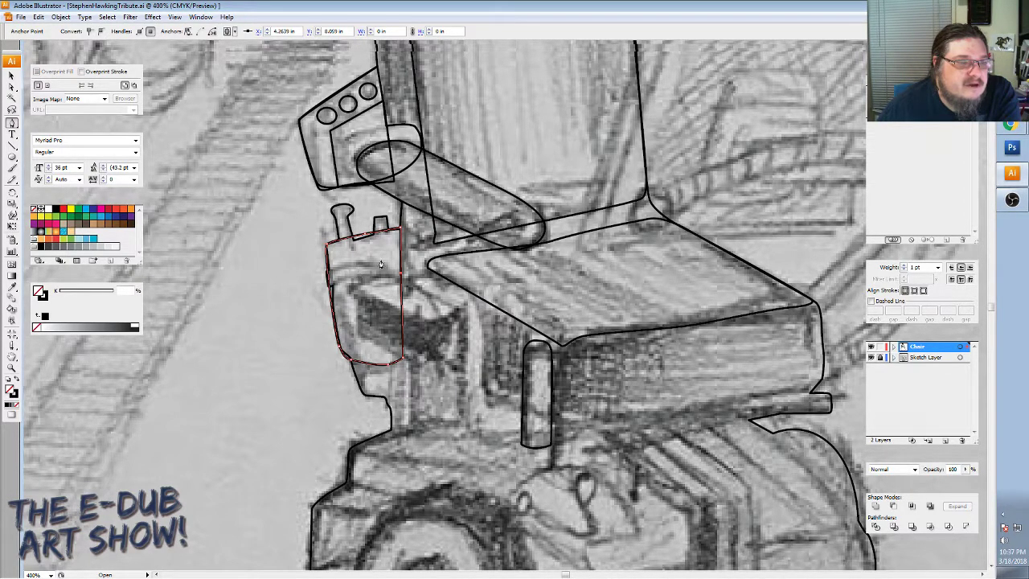
Draw a thin curved closed band across the side box's top, just beneath the knobs.
click(371, 262)
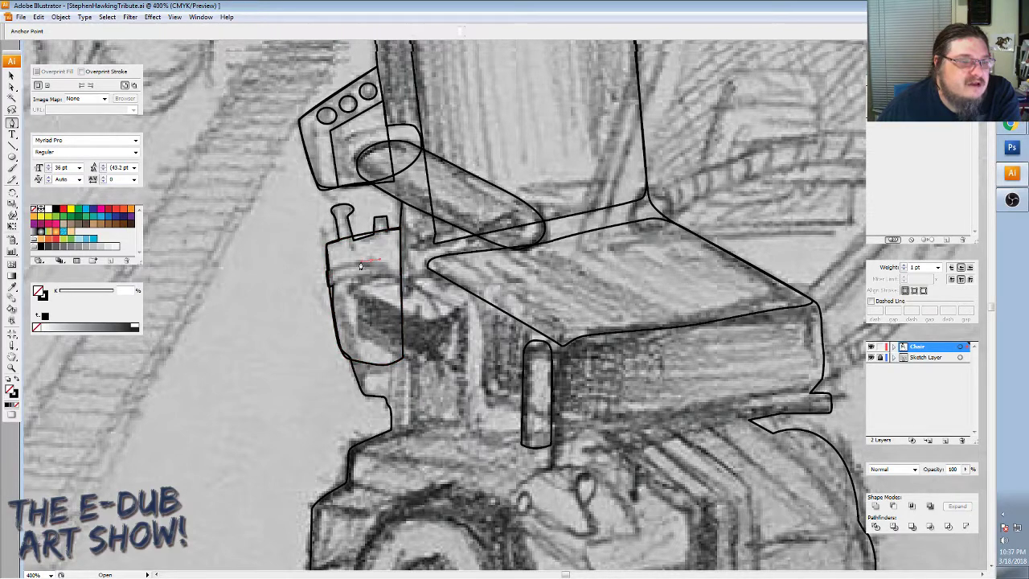
click(327, 269)
click(325, 275)
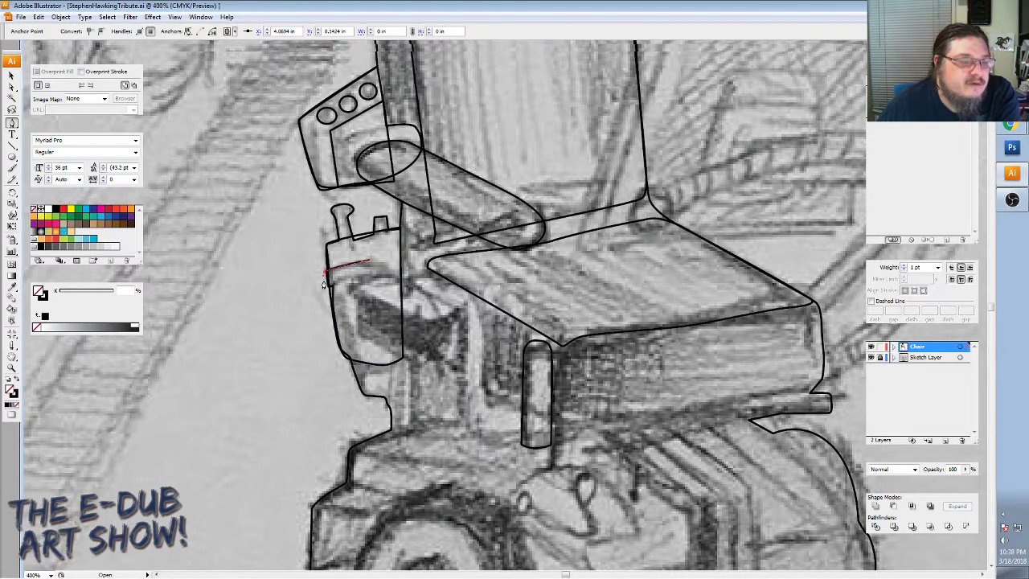
ctrl+click(328, 289)
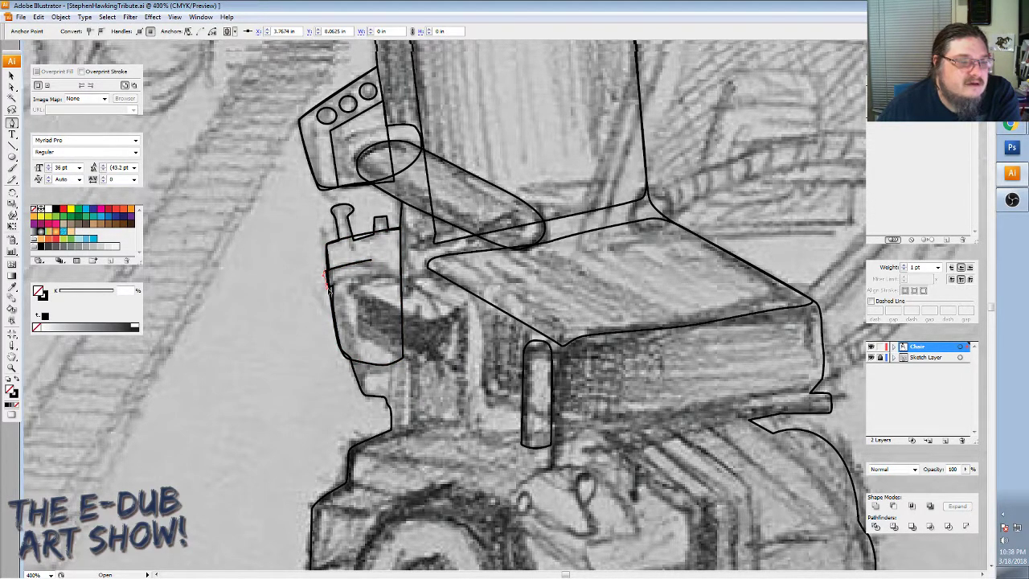
click(325, 275)
drag(334, 287, 397, 276)
ctrl+click(372, 279)
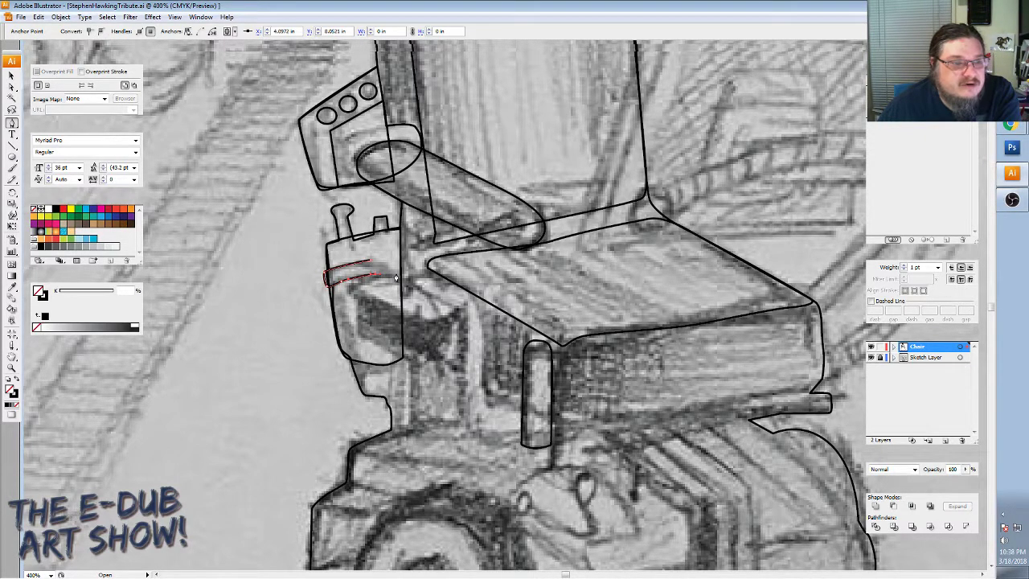
click(403, 277)
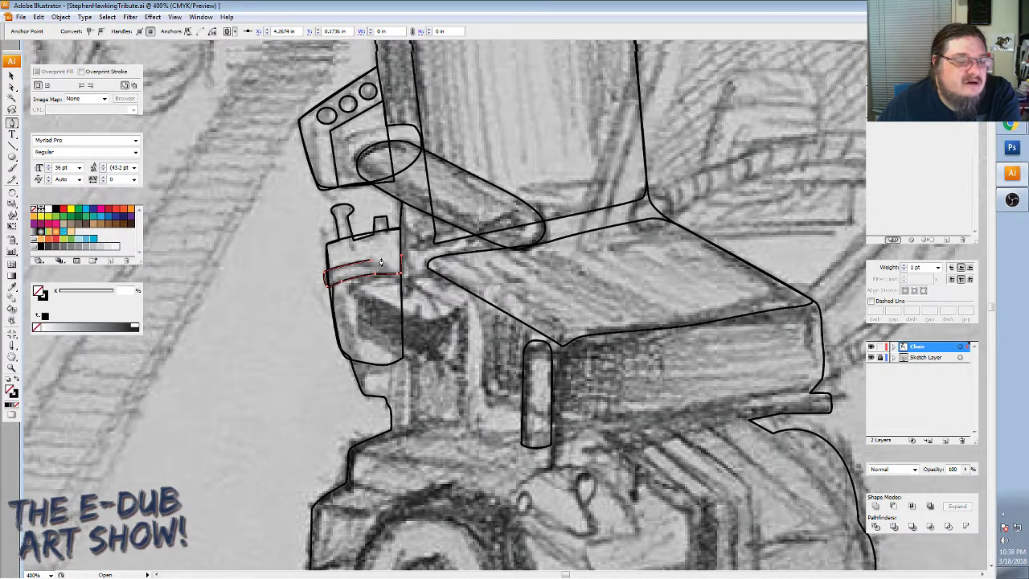
key(ctrl+z)
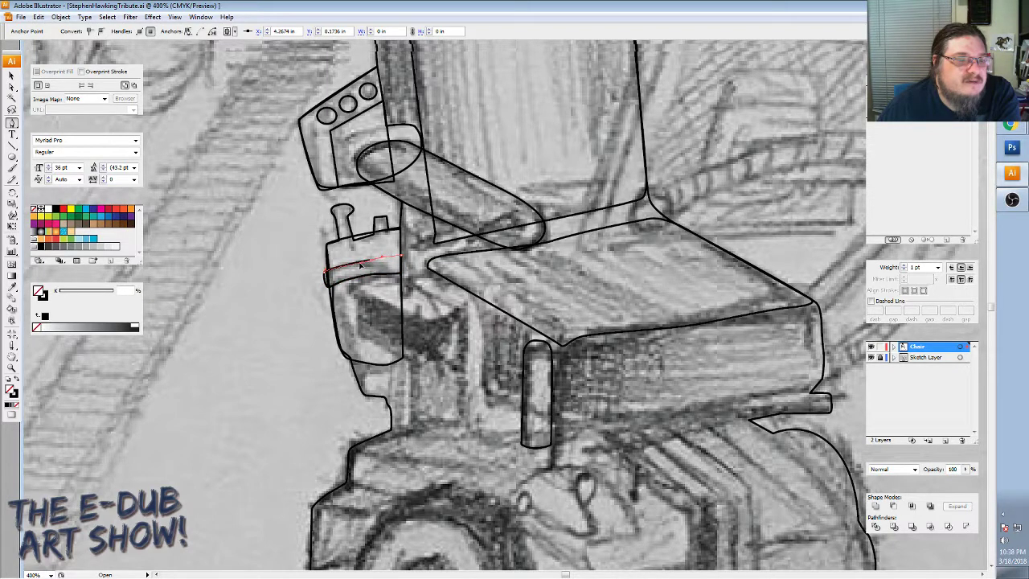
click(360, 266)
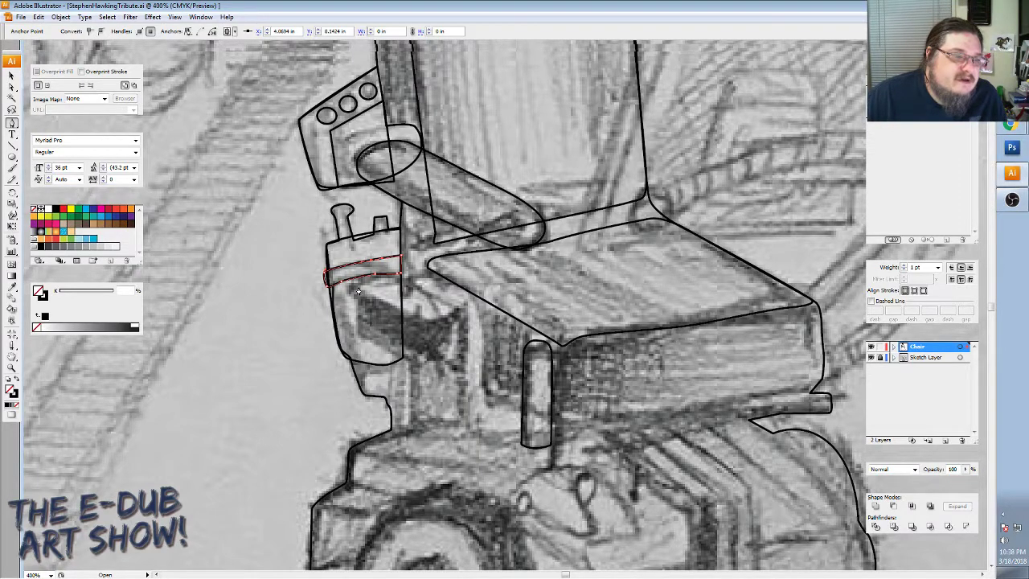
click(359, 291)
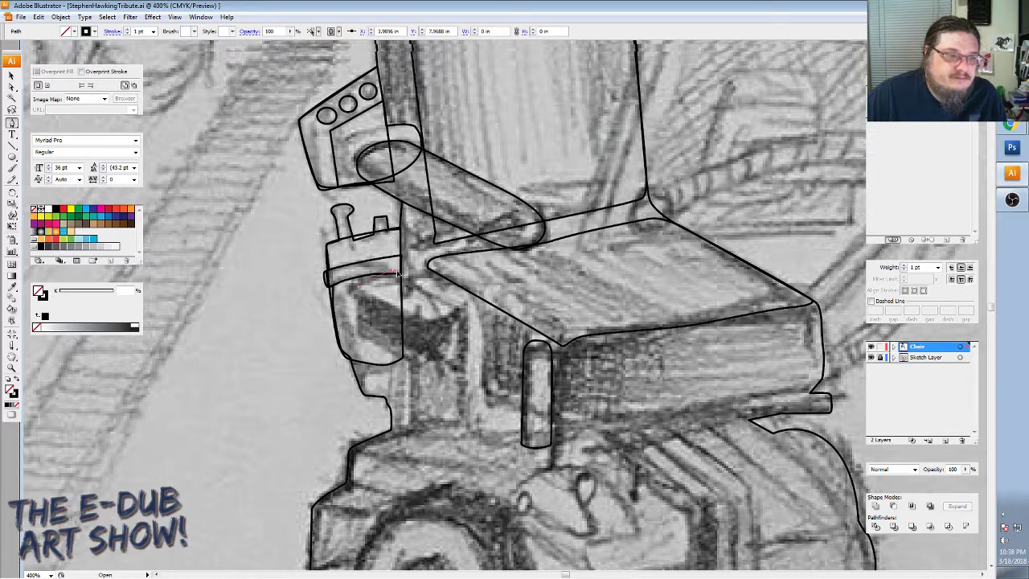
Trace a closed slanted four-sided panel below the side box's thin band.
click(395, 273)
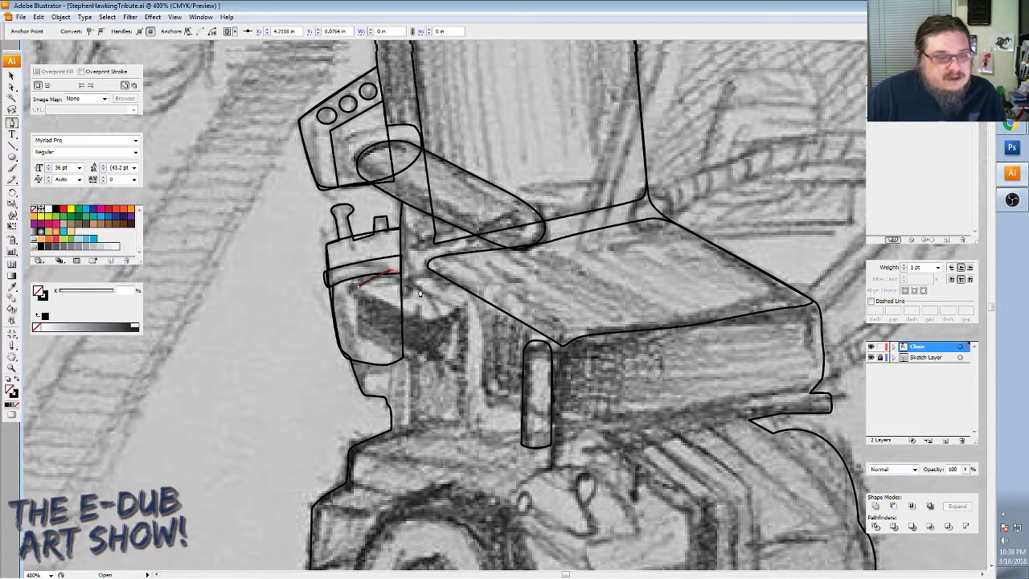
click(435, 298)
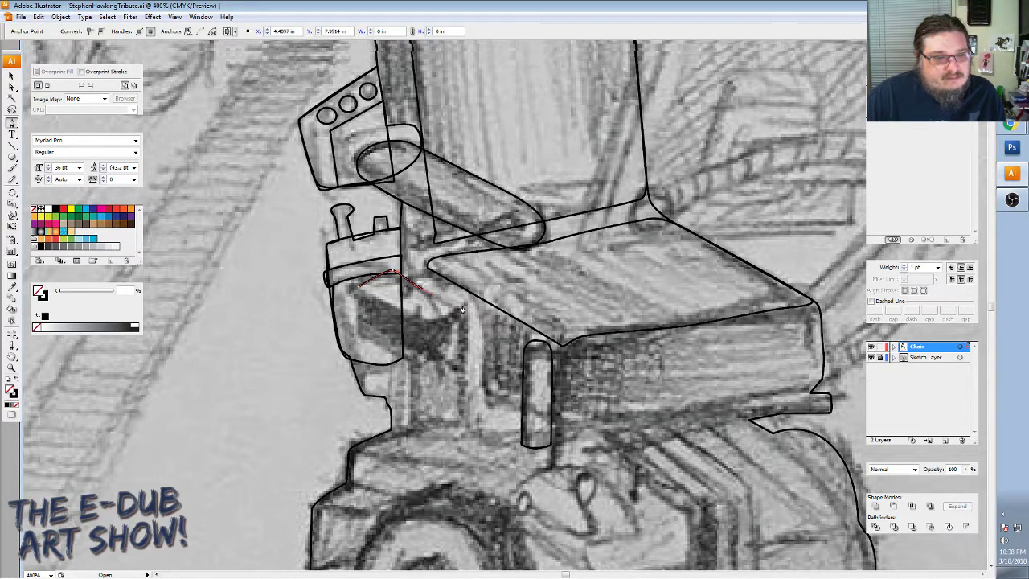
click(464, 306)
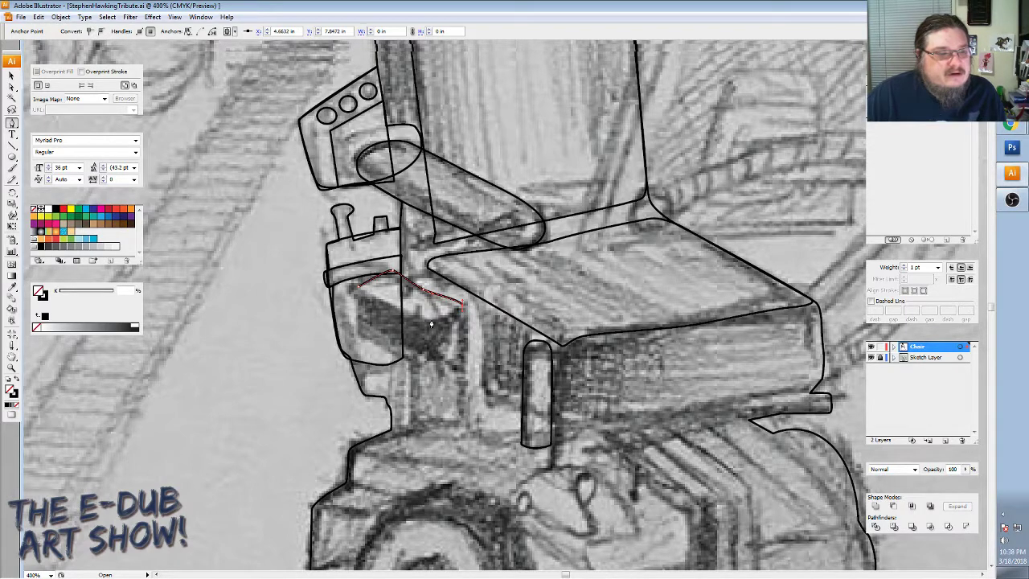
click(421, 325)
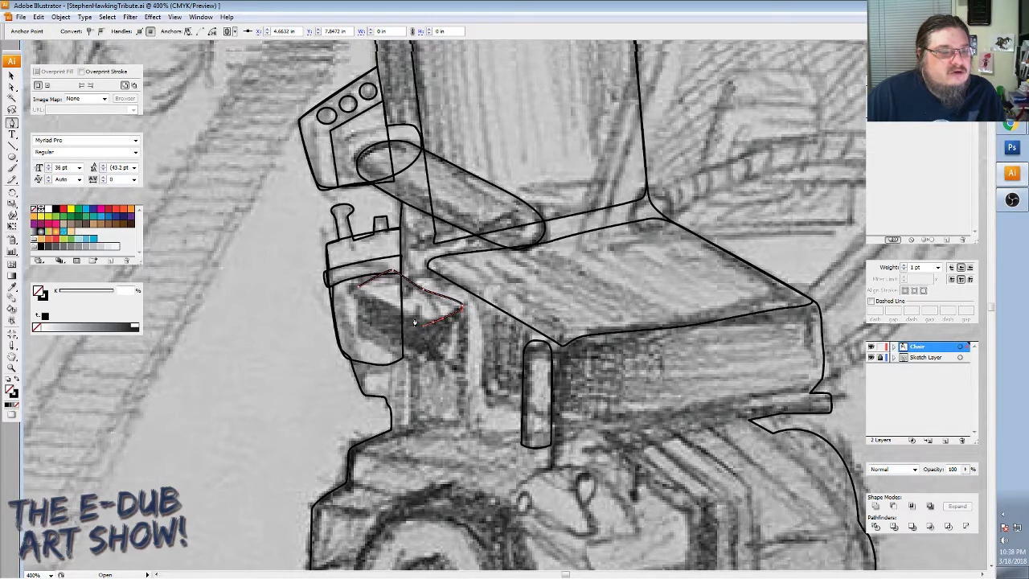
click(401, 315)
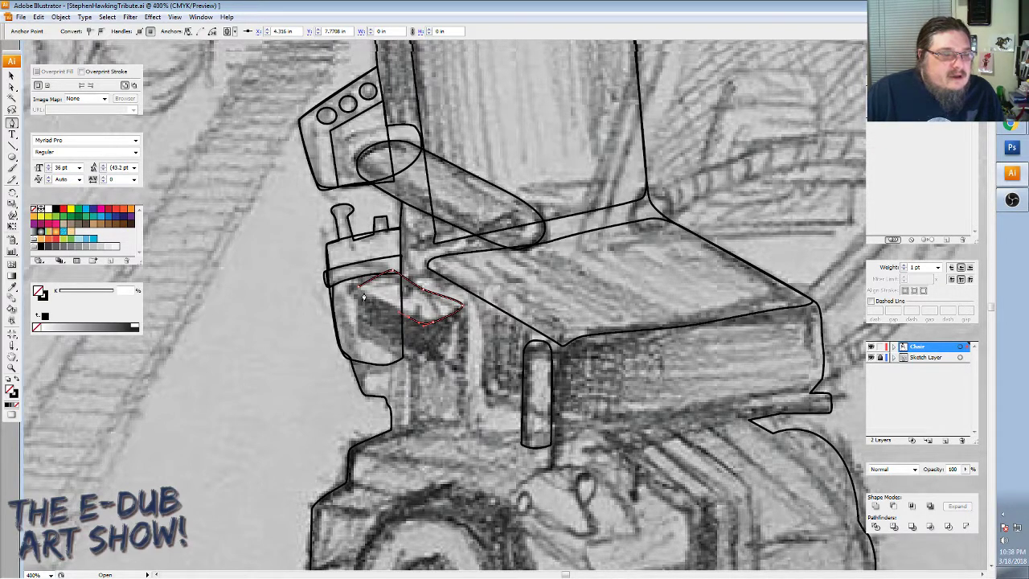
click(362, 294)
click(362, 286)
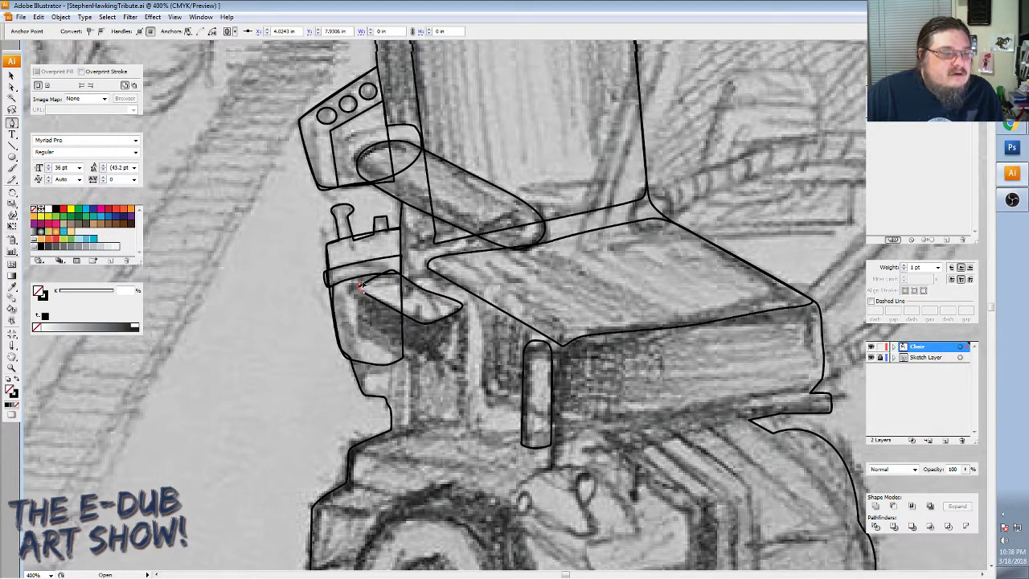
click(363, 287)
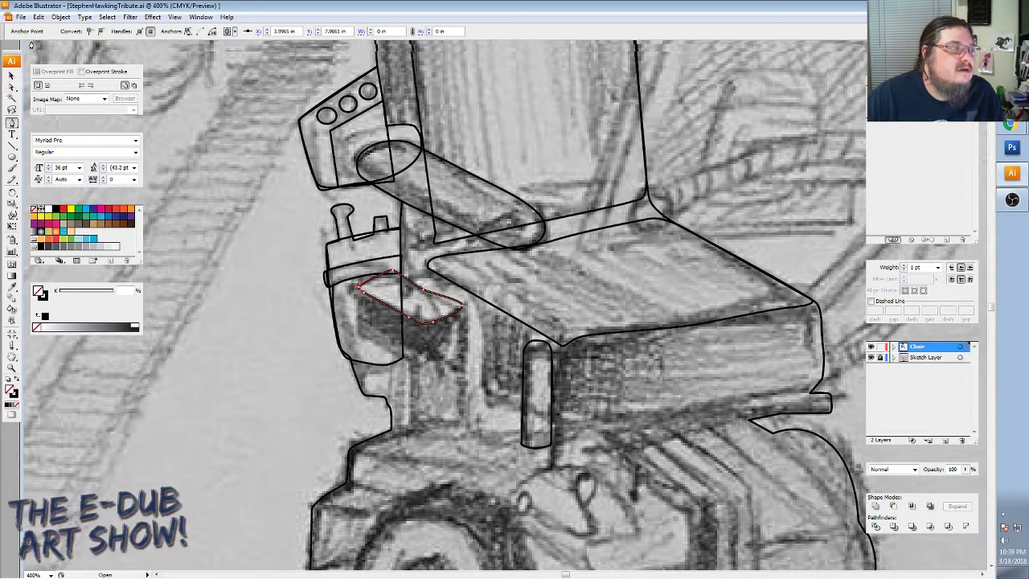
Select the panel's anchors and try deleting segments, undoing each deletion.
click(38, 16)
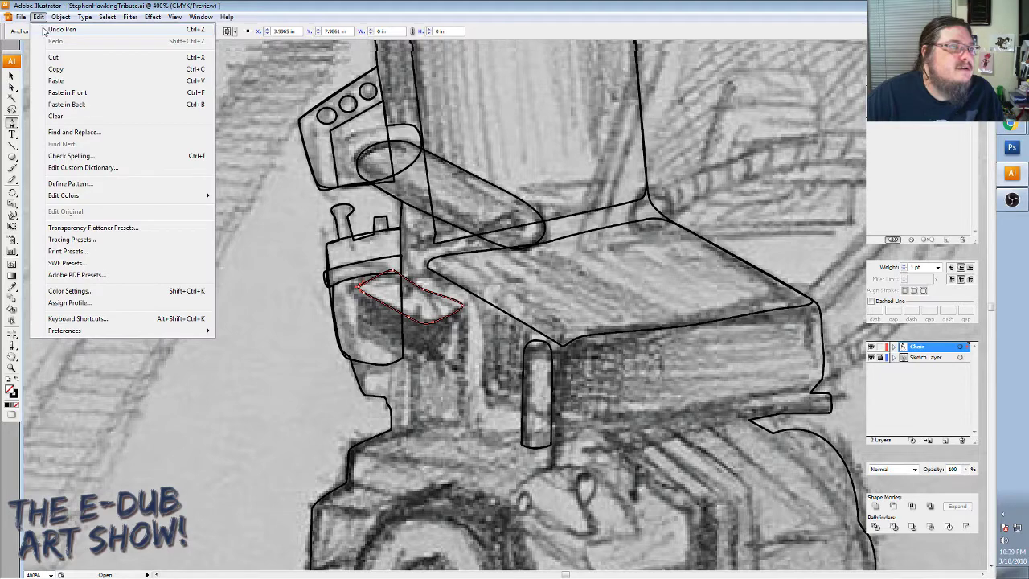
click(358, 291)
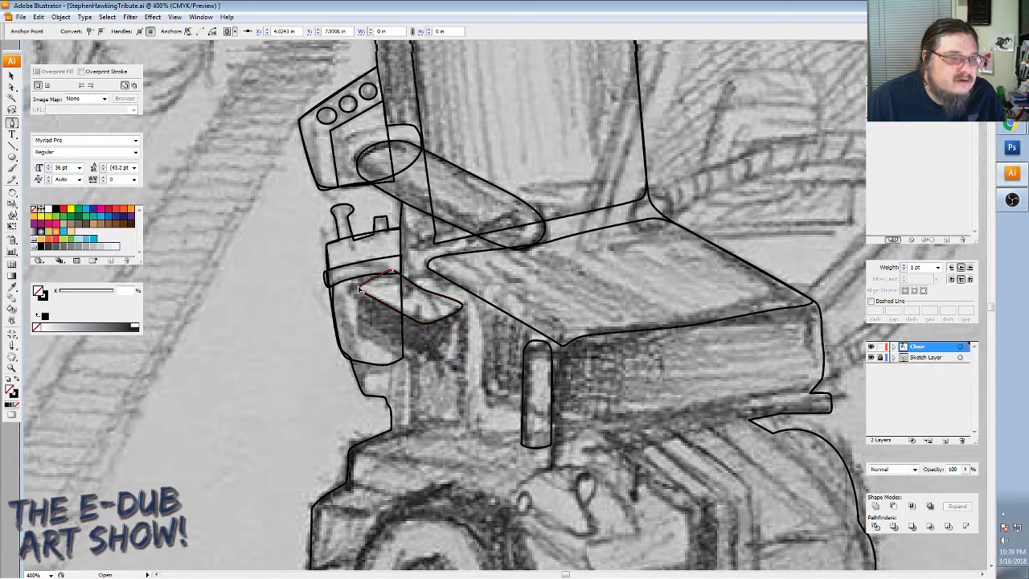
click(361, 288)
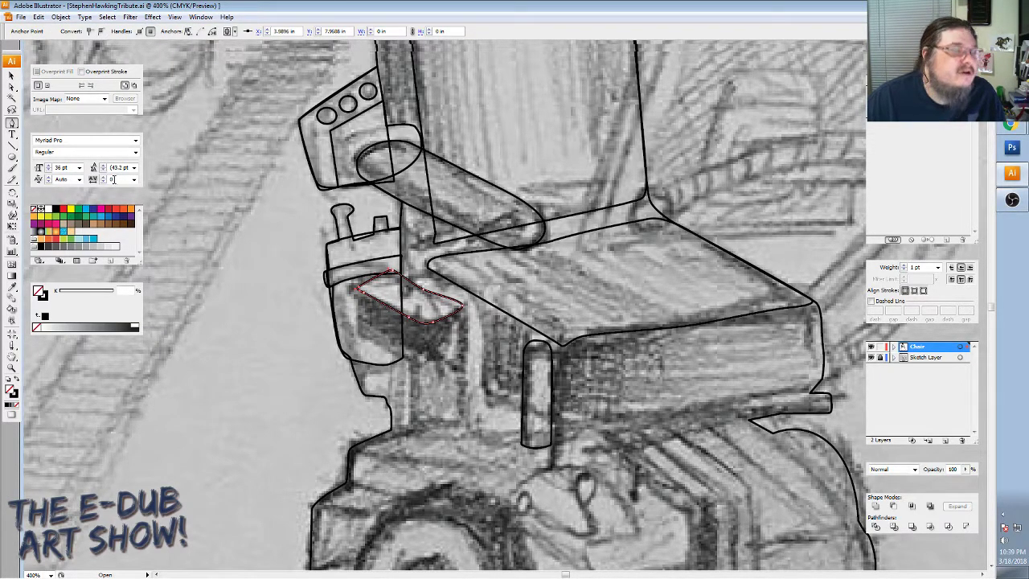
key(a)
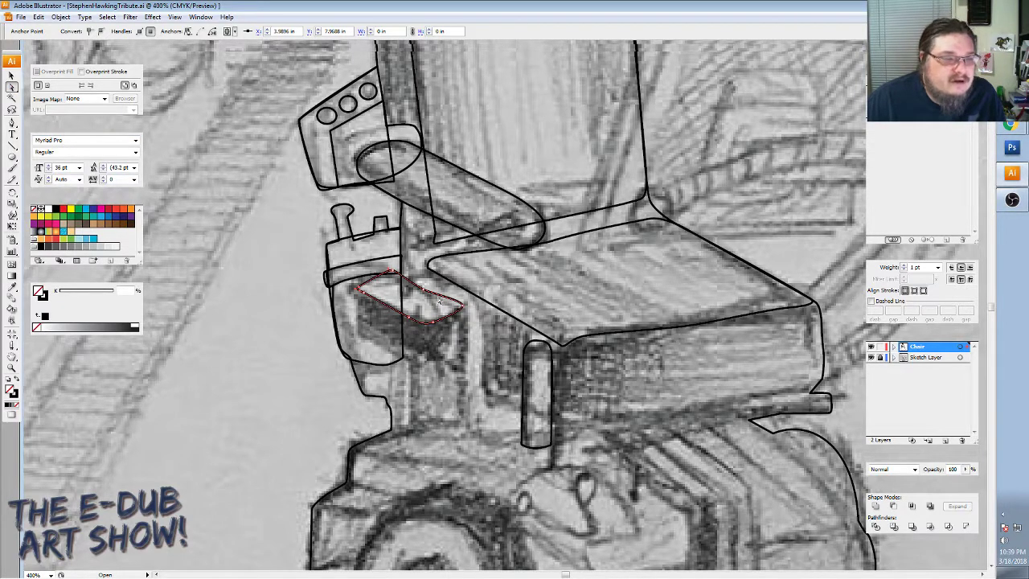
key(Delete)
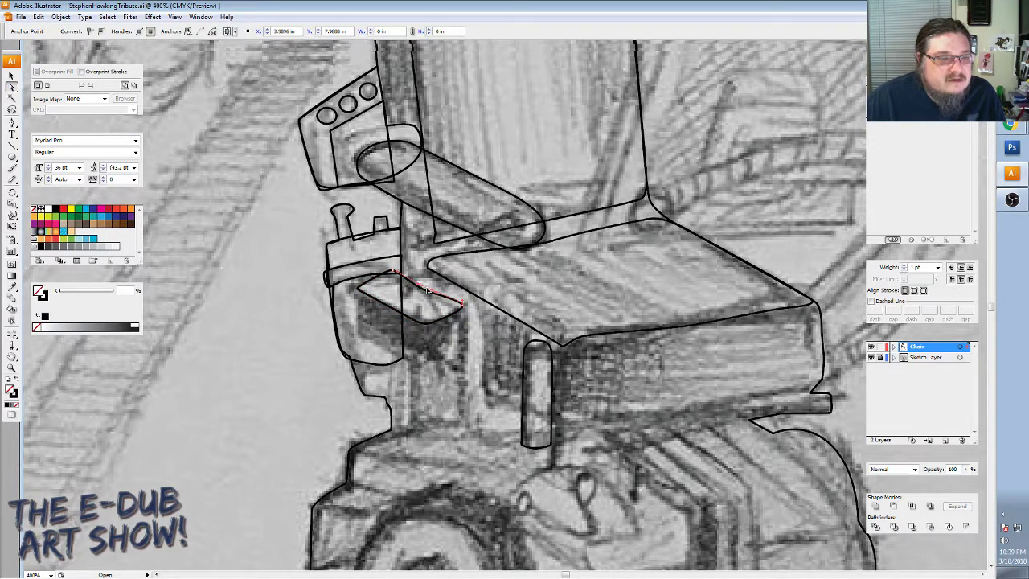
key(ctrl+z)
key(Delete)
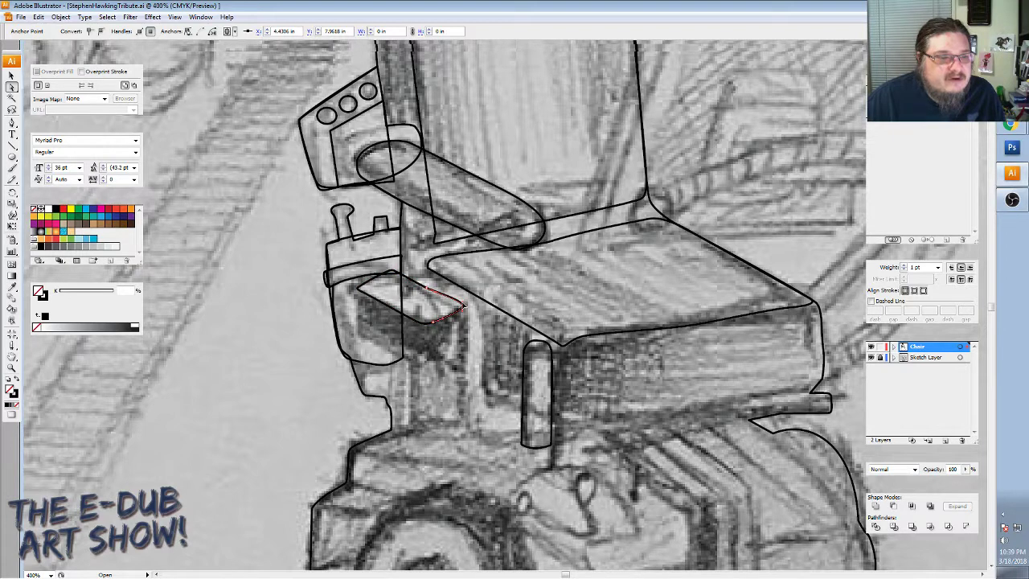
key(ctrl+z)
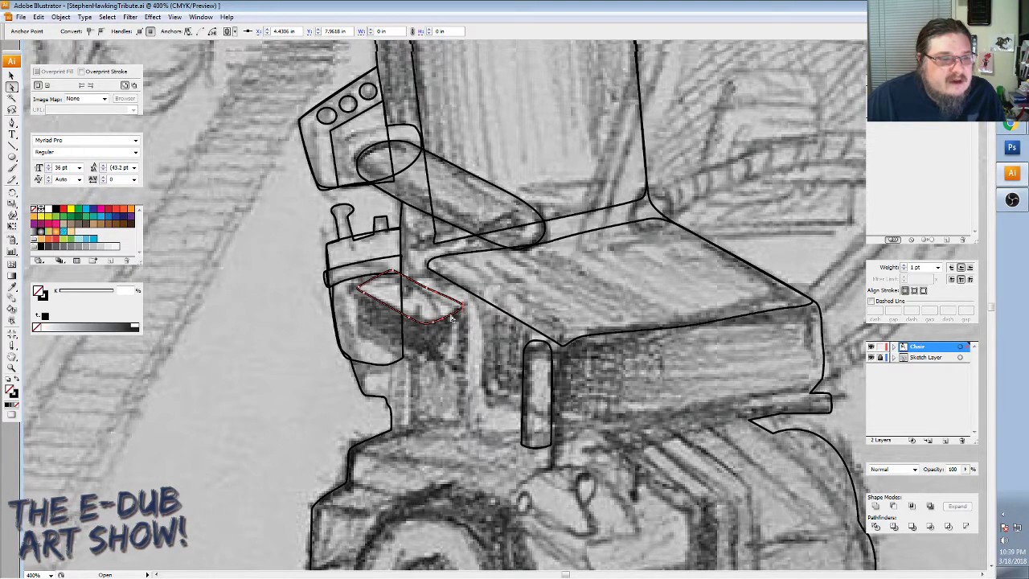
key(Delete)
key(ctrl+z)
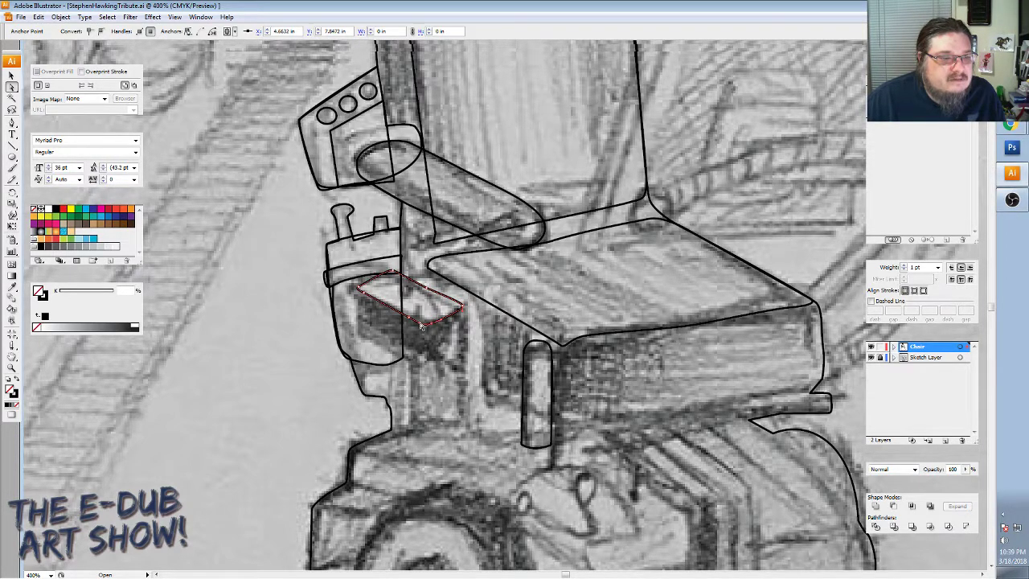
Nudge the panel's left and top corners to match the sketch.
click(421, 324)
click(412, 321)
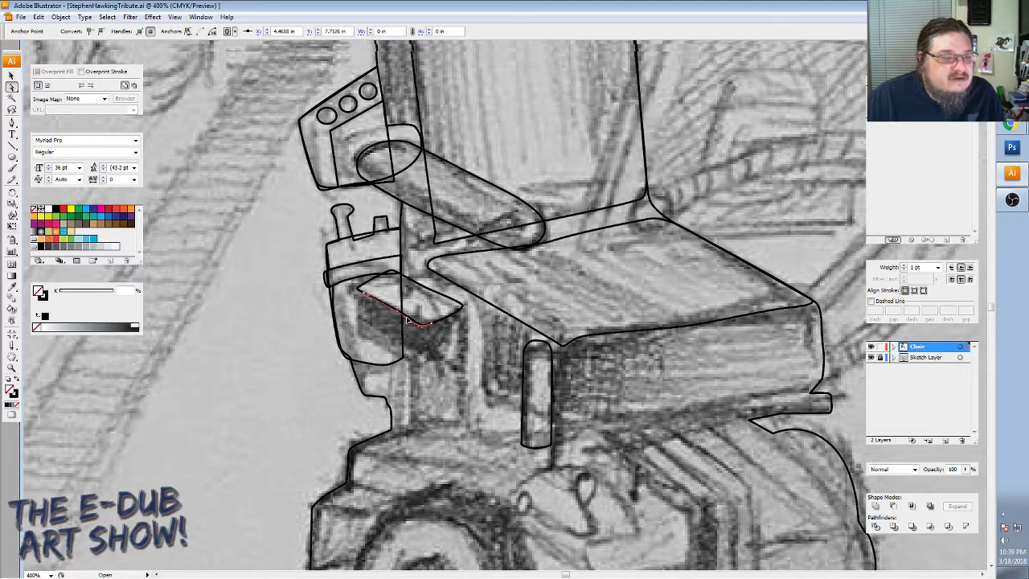
click(359, 288)
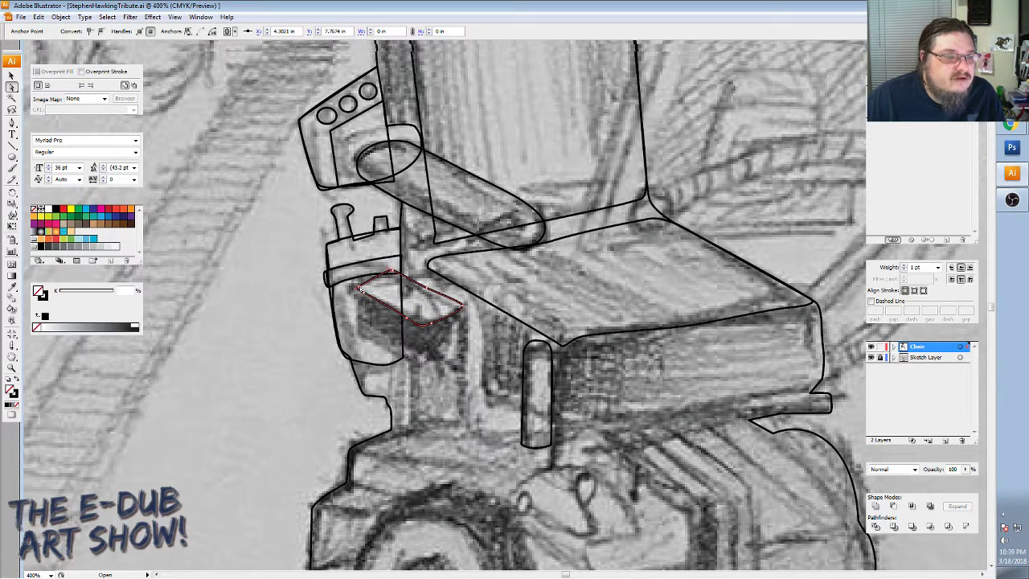
drag(360, 288, 362, 289)
click(359, 289)
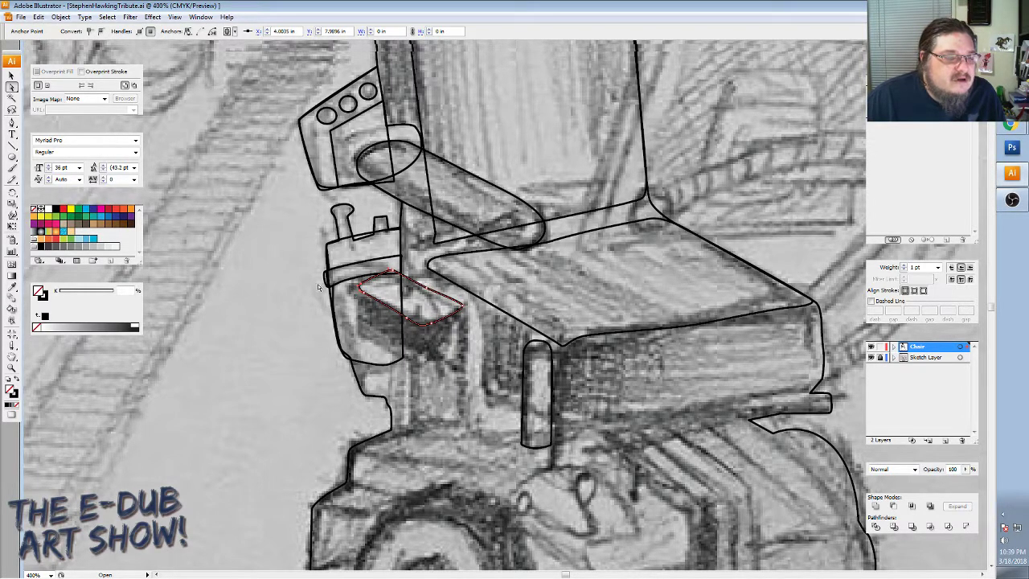
drag(359, 289, 358, 290)
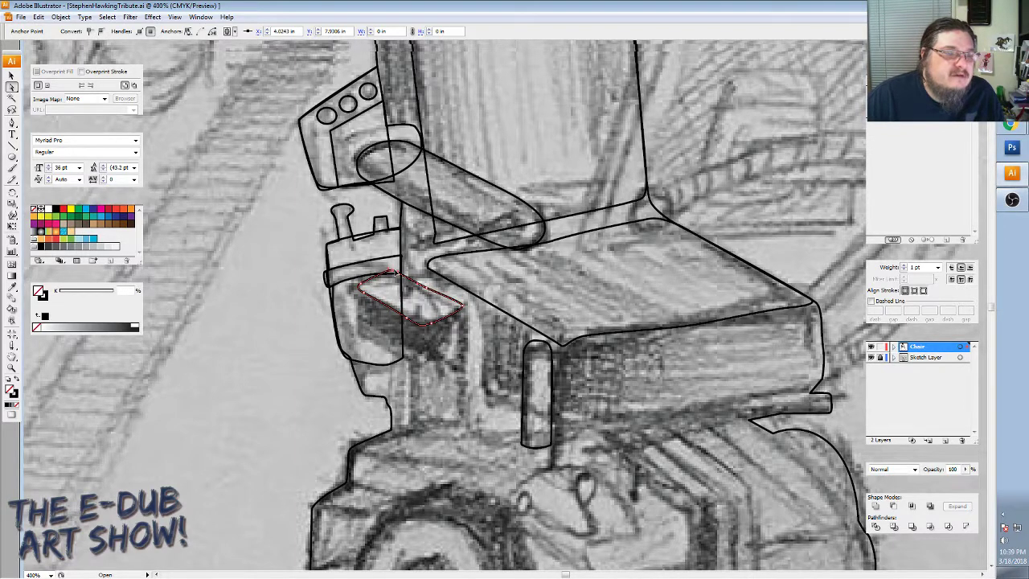
drag(394, 271, 396, 276)
Check the panel's right corner and the band above it by selecting their anchors.
click(441, 301)
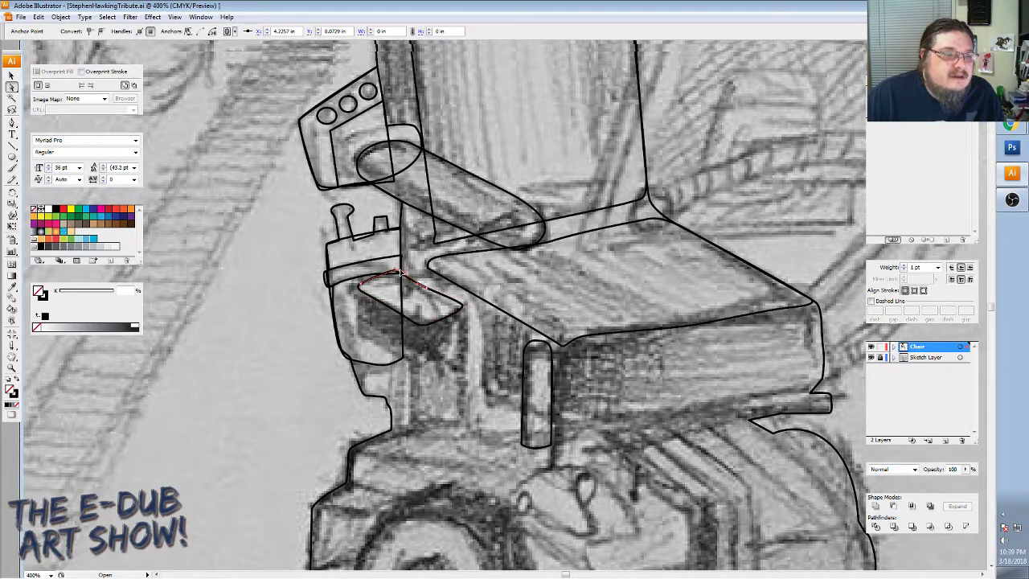
click(429, 291)
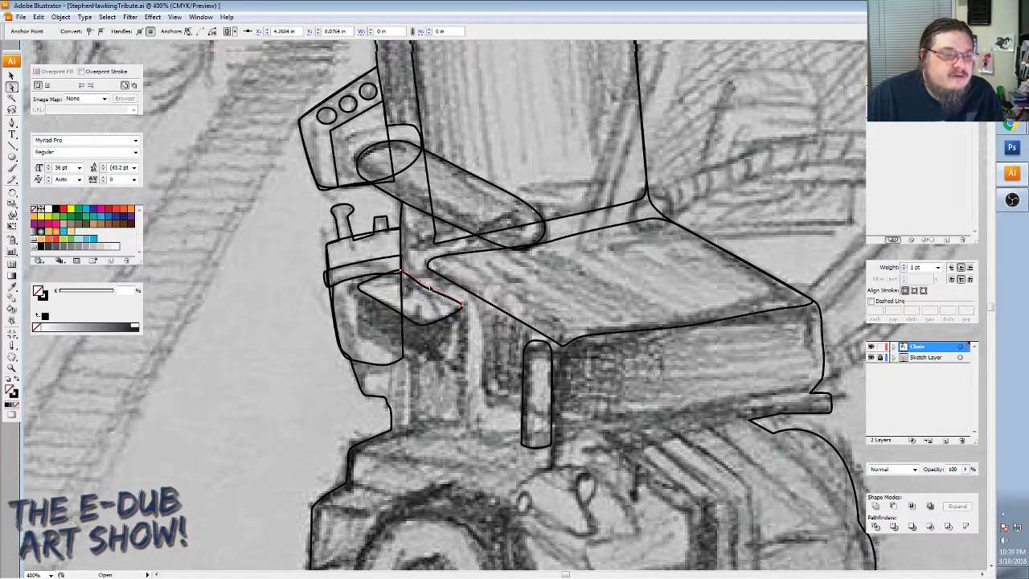
click(398, 274)
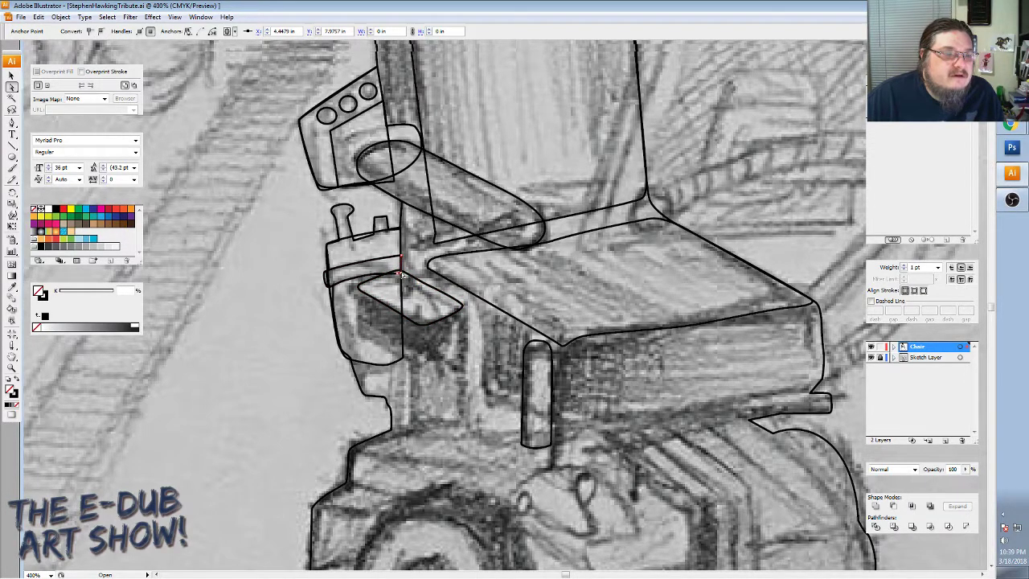
click(400, 274)
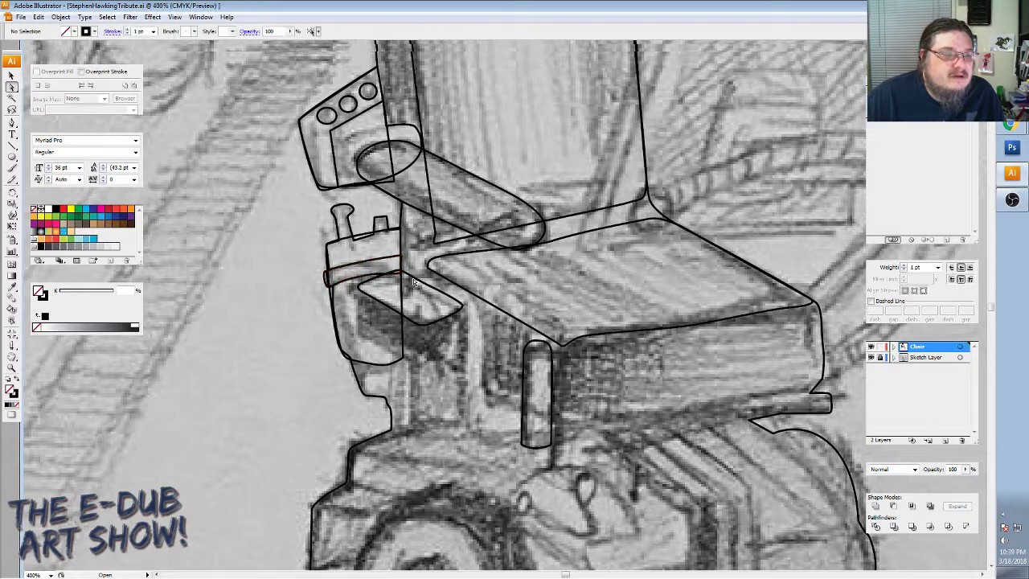
click(396, 273)
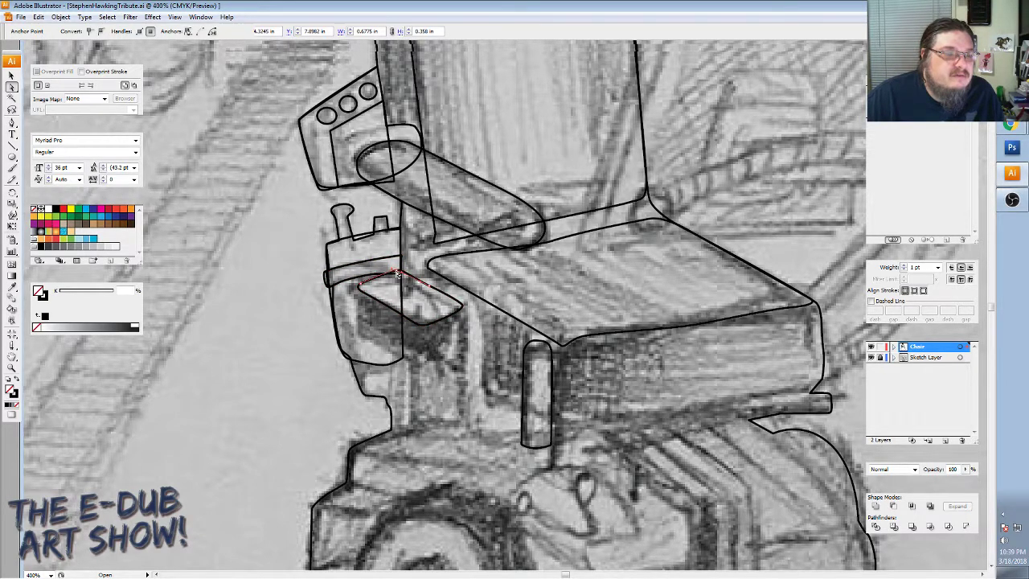
click(405, 279)
click(427, 288)
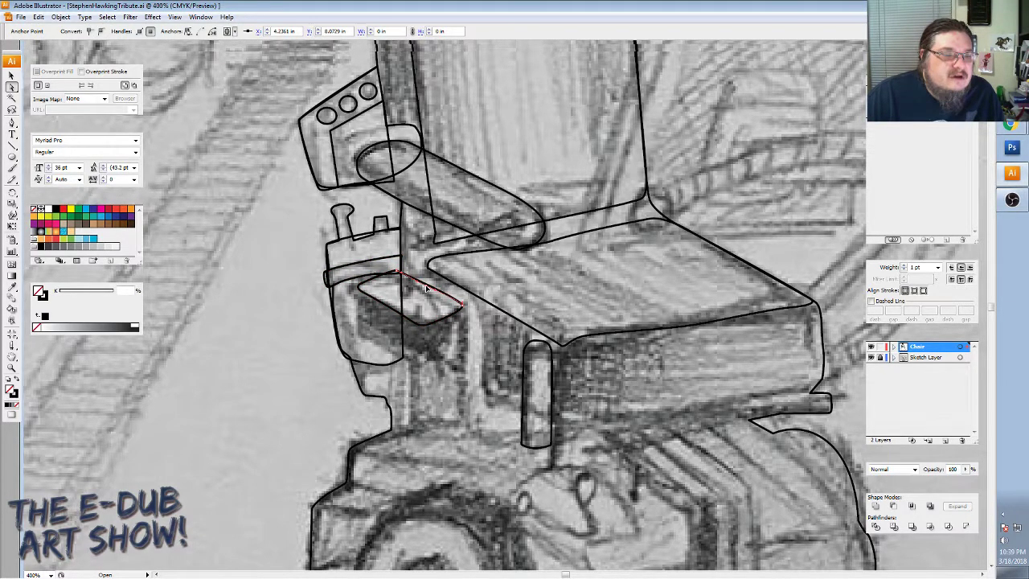
click(433, 292)
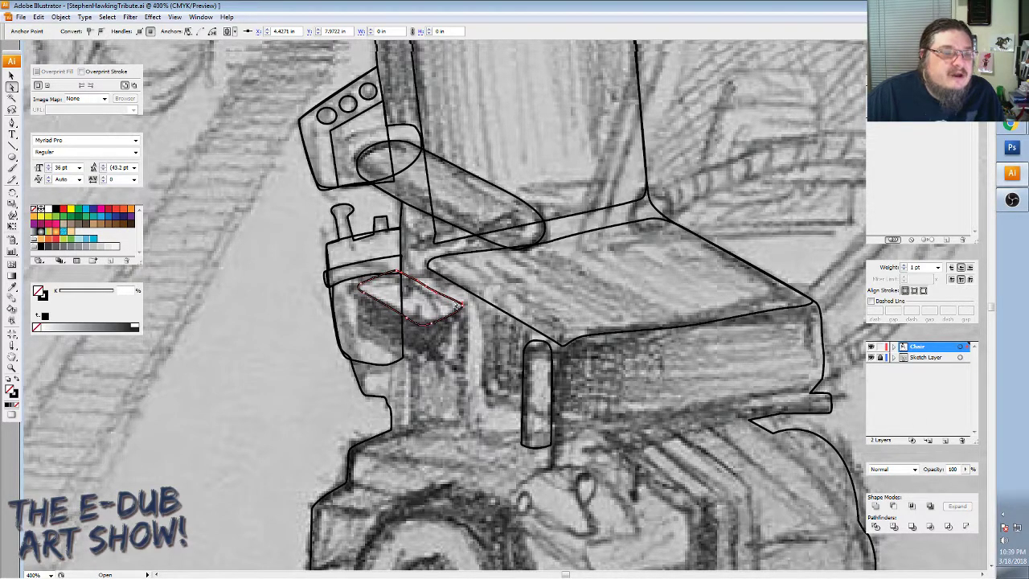
click(462, 309)
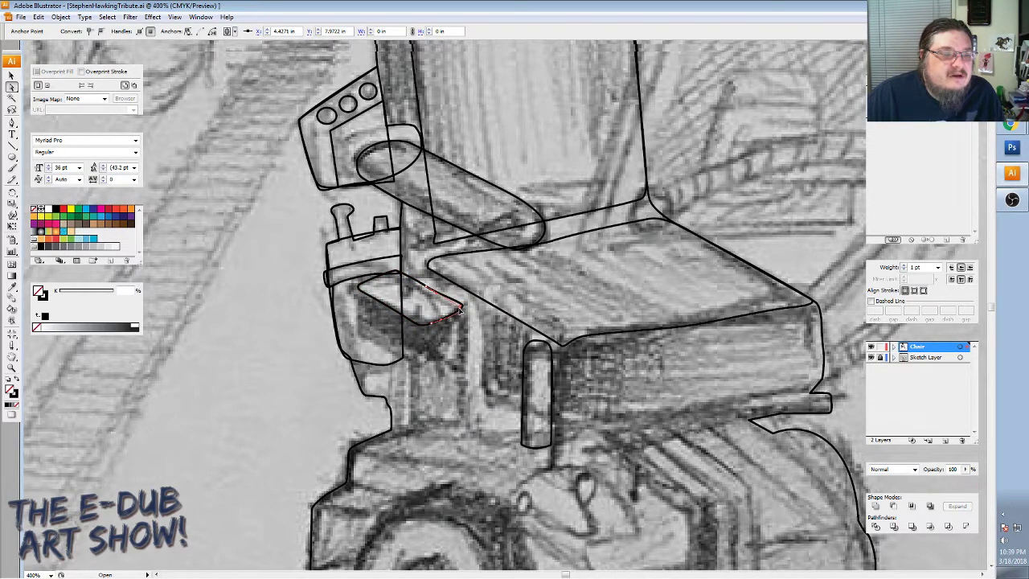
click(462, 312)
click(462, 310)
click(364, 279)
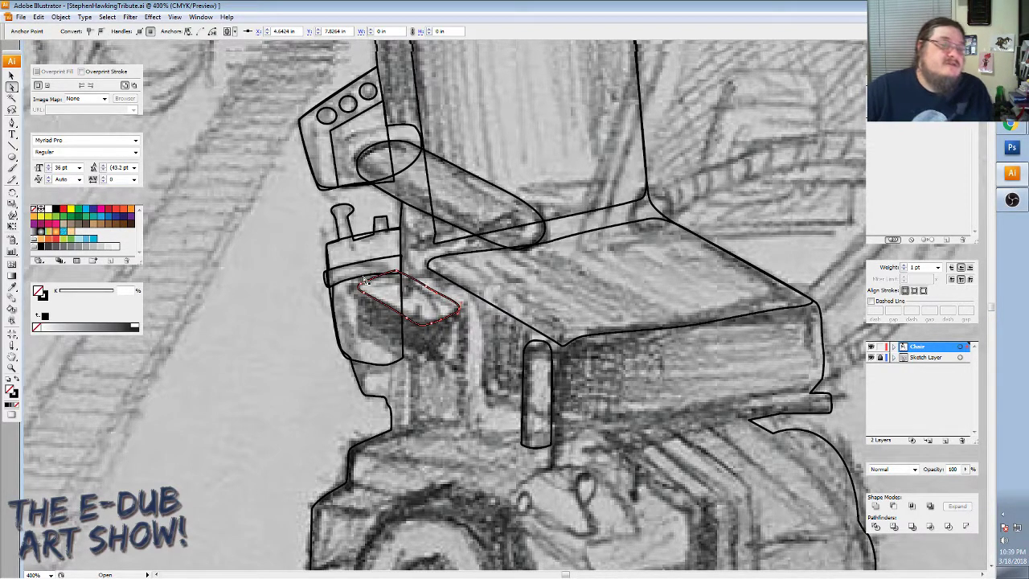
key(p)
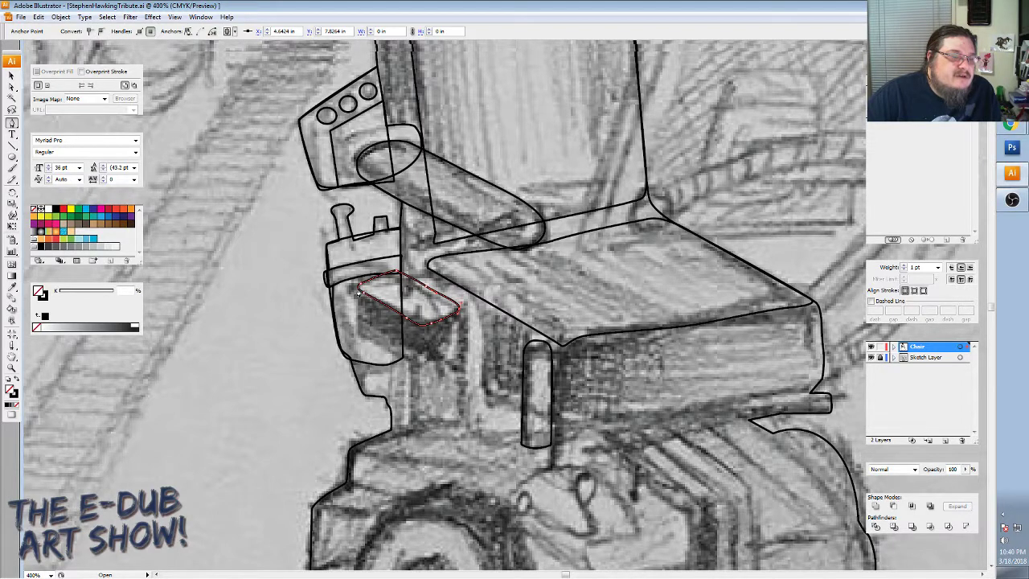
Trace the bin's front-face outline with a curved bottom and close it at the start point.
ctrl+click(360, 338)
ctrl+click(361, 342)
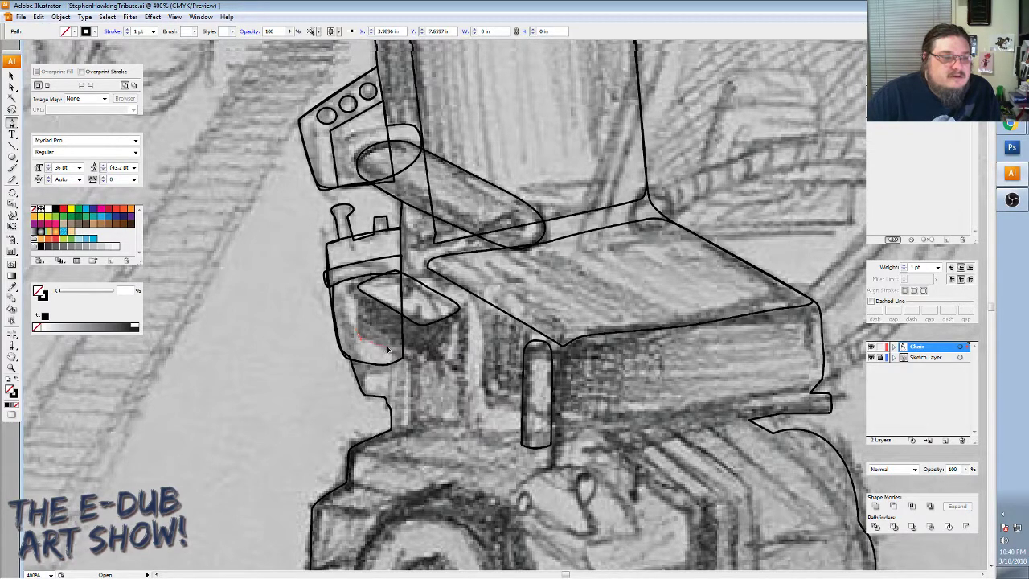
click(405, 357)
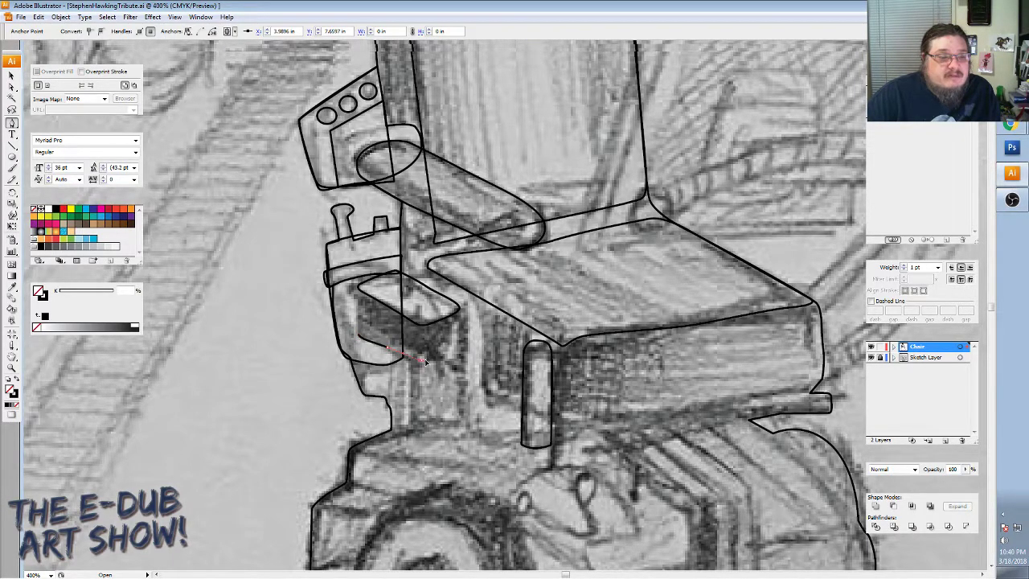
drag(430, 362, 440, 362)
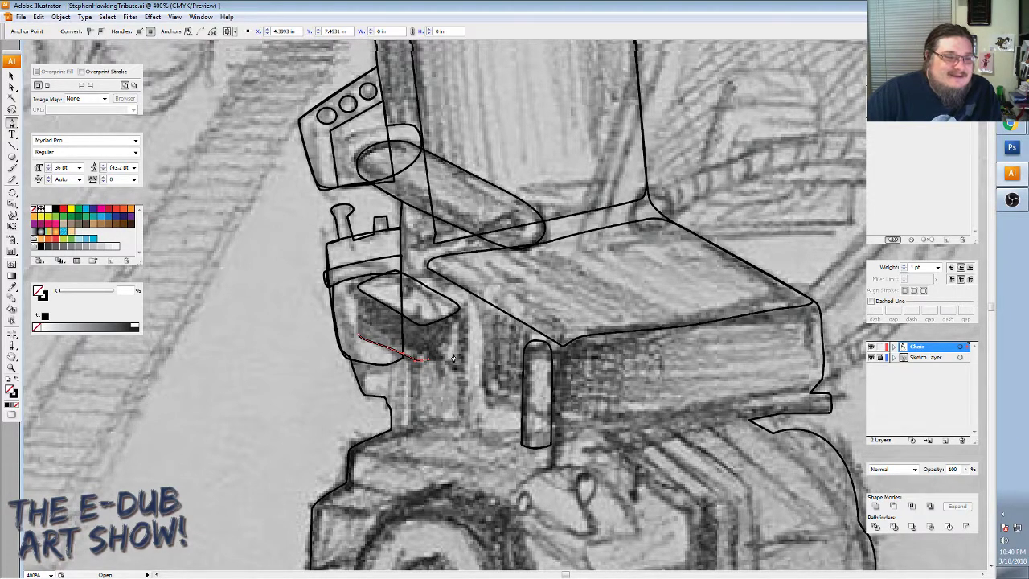
click(452, 360)
drag(456, 357, 456, 354)
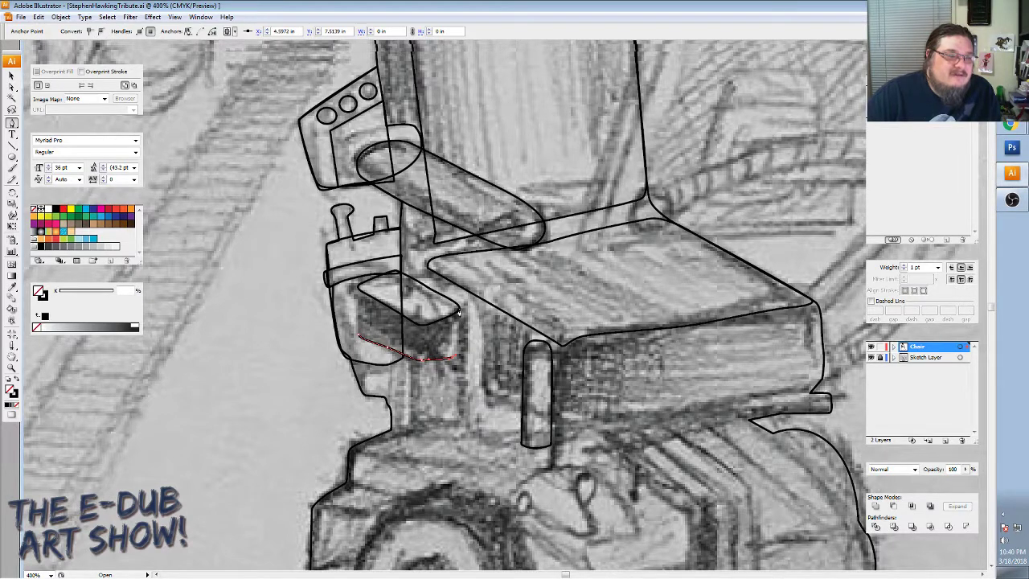
click(458, 314)
click(439, 308)
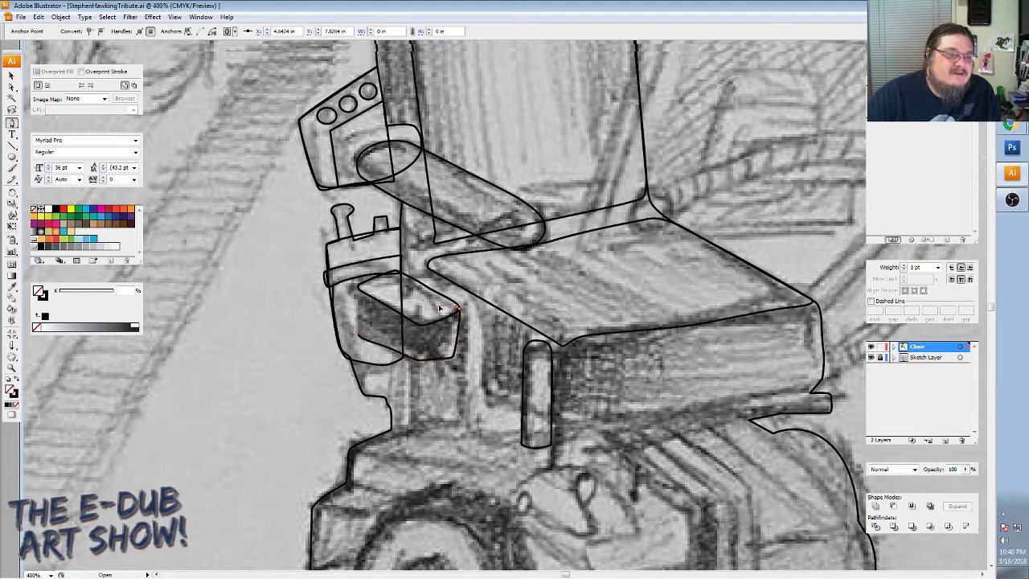
click(359, 287)
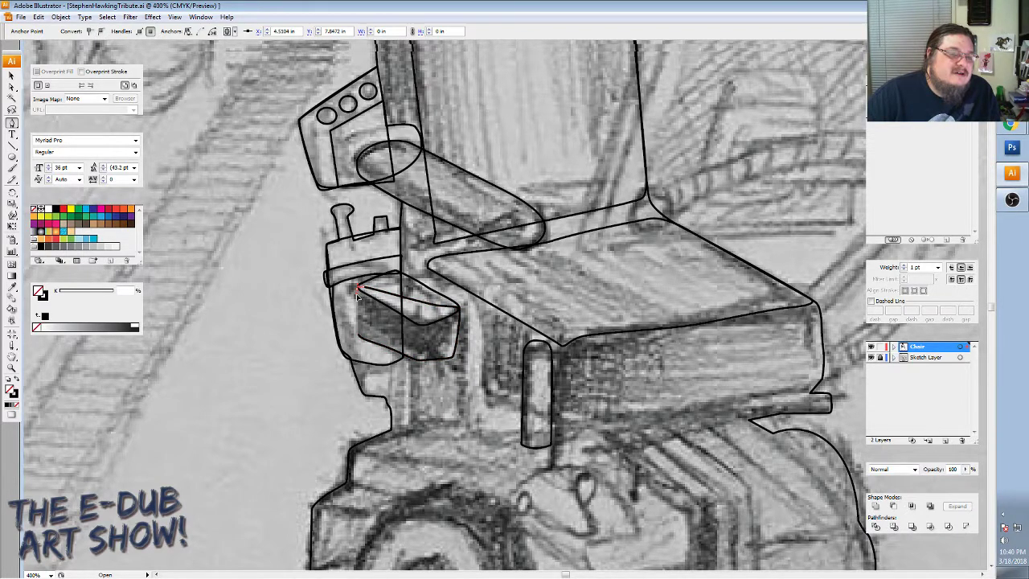
Undo a stray segment and drag the front face's bottom edge onto the sketch line.
click(358, 298)
click(358, 331)
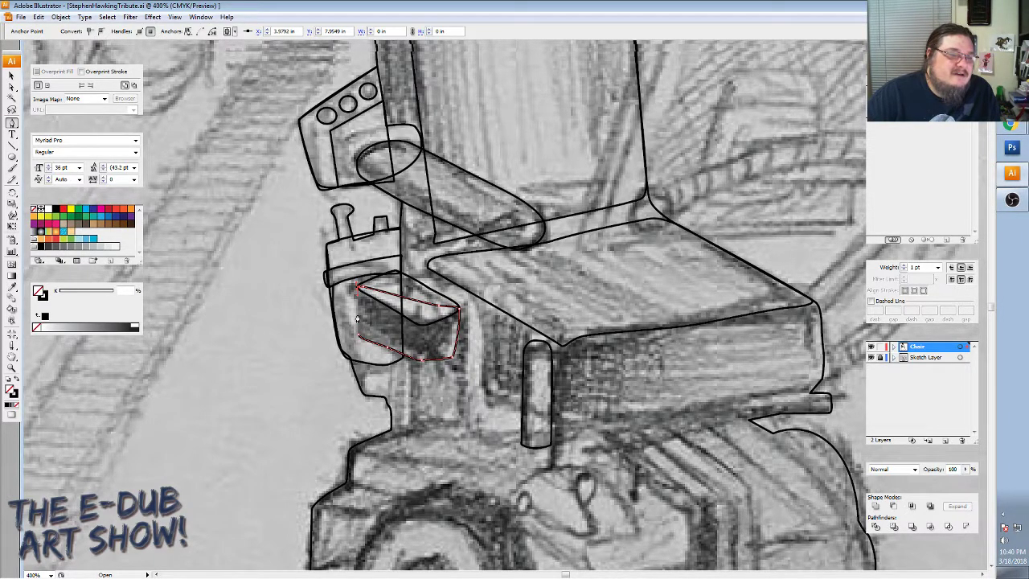
click(358, 335)
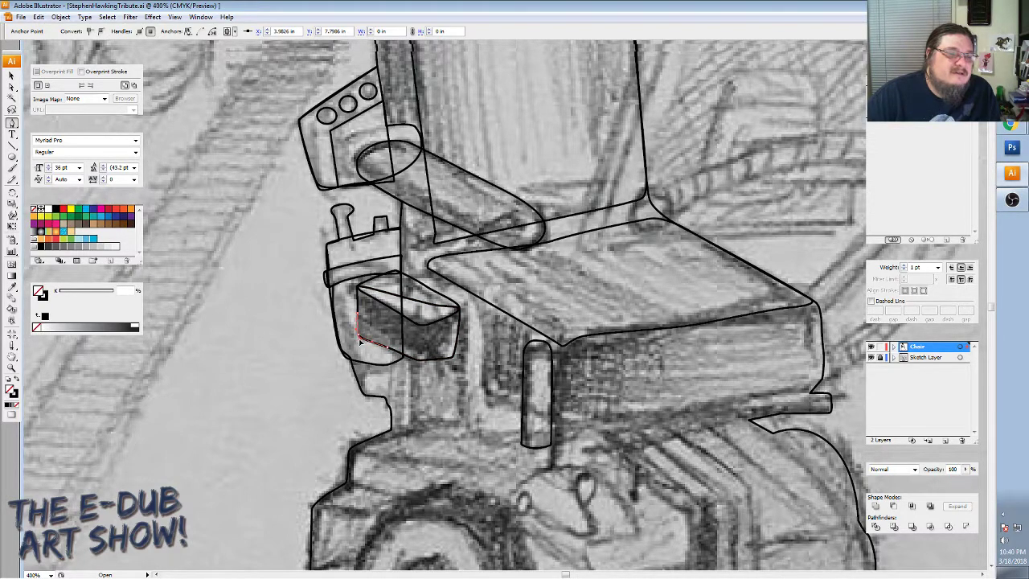
key(ctrl+z)
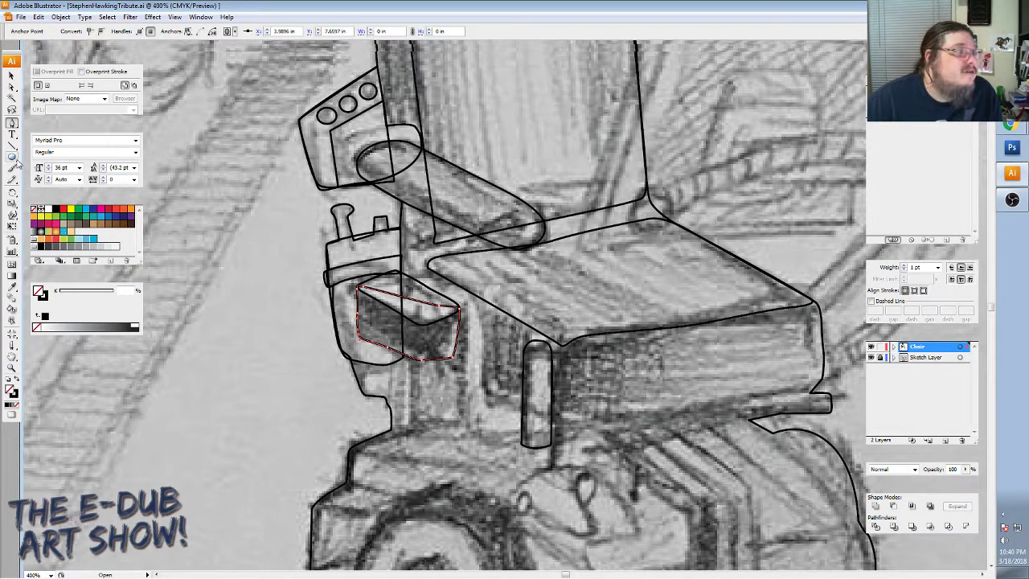
click(11, 86)
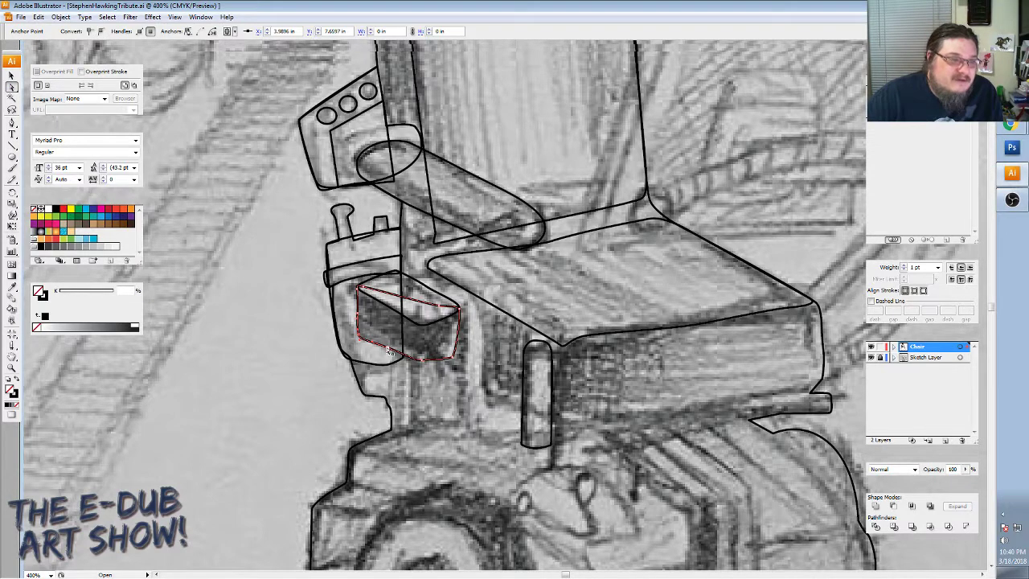
click(387, 351)
drag(386, 352, 419, 366)
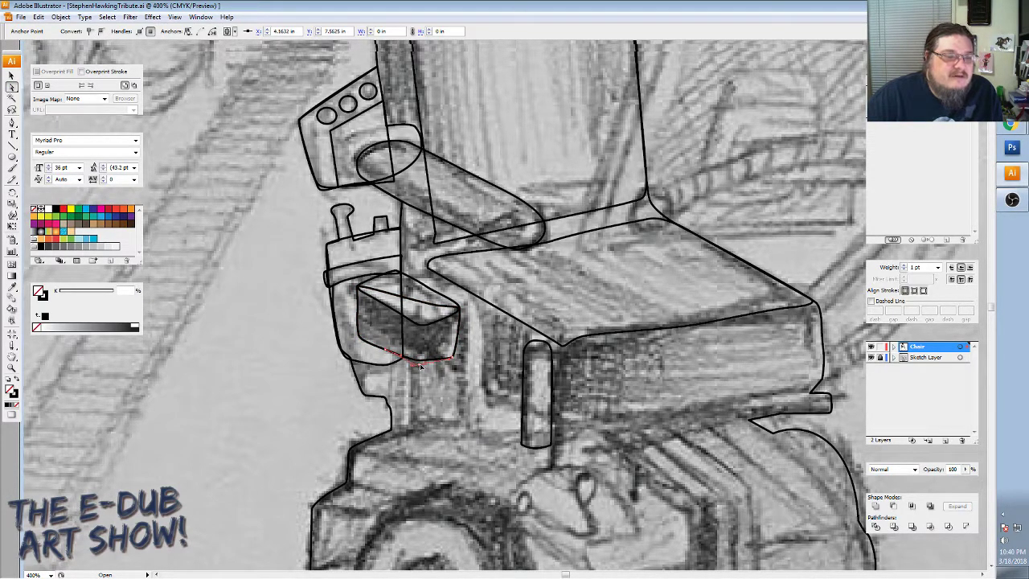
click(426, 366)
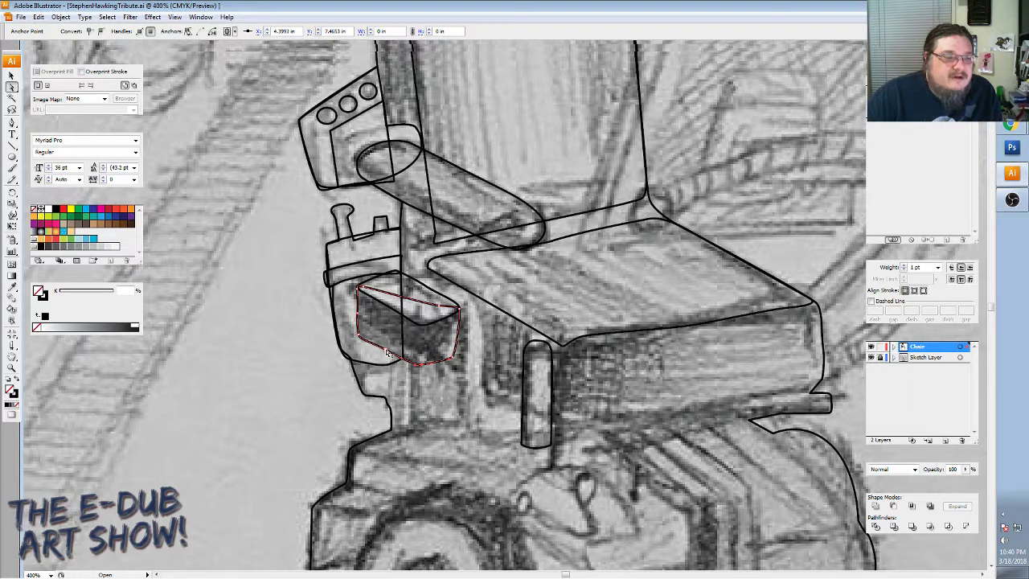
Bring the bin's top-face shape to the front with Arrange > Bring to Front.
click(428, 327)
right_click(444, 322)
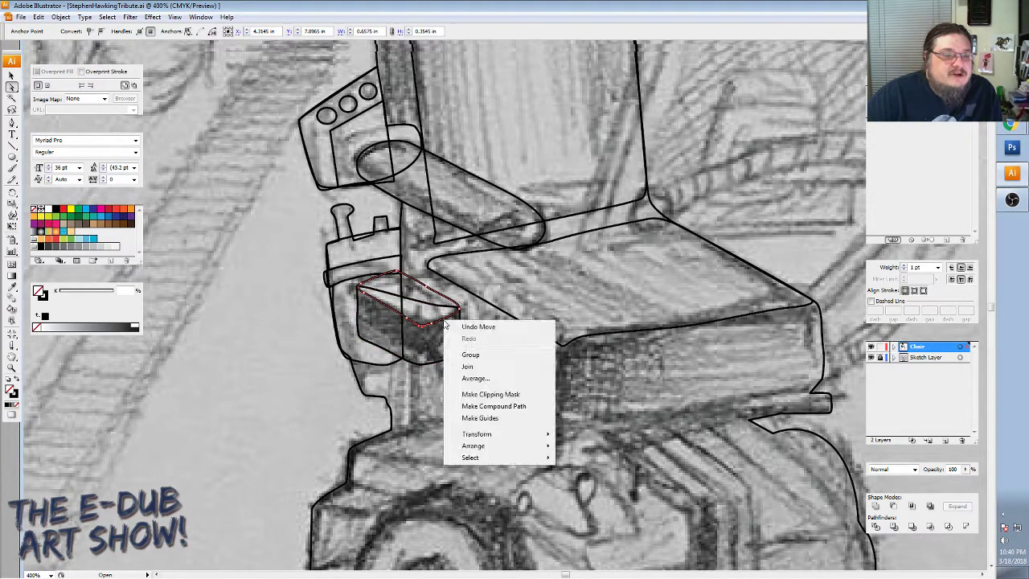
mouse_move(483, 445)
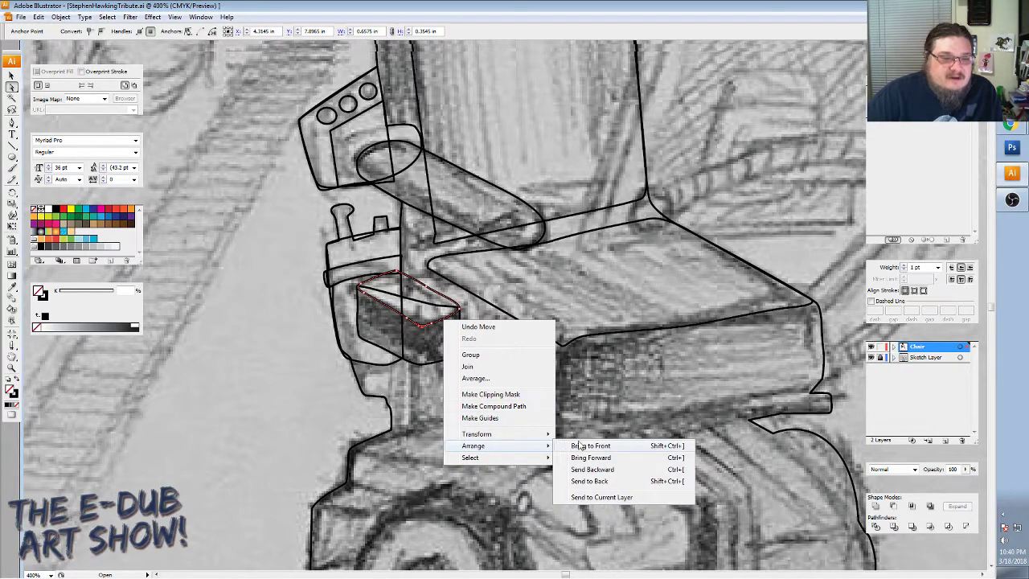
click(591, 447)
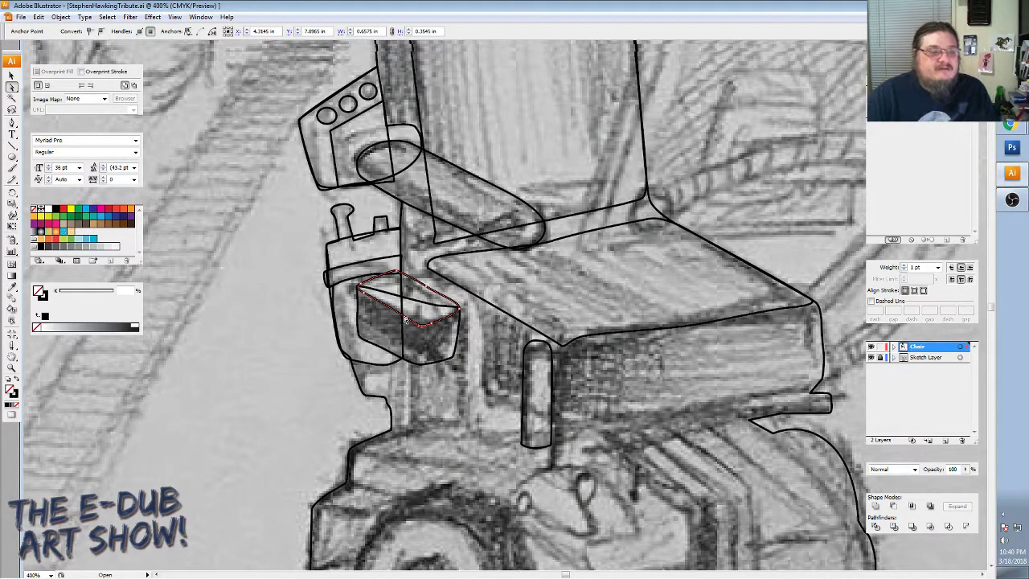
click(452, 330)
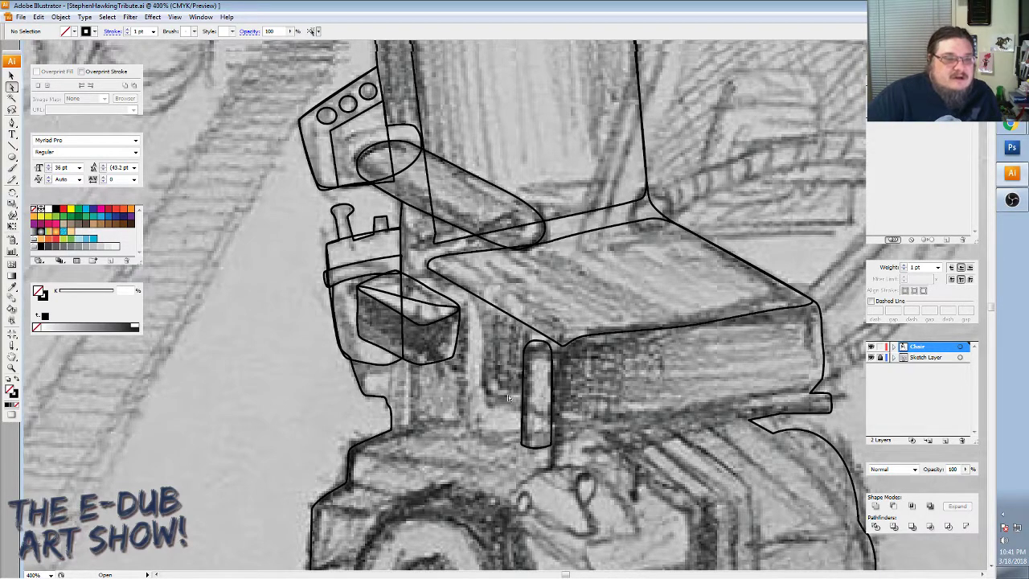
scroll(515, 394, down, 1)
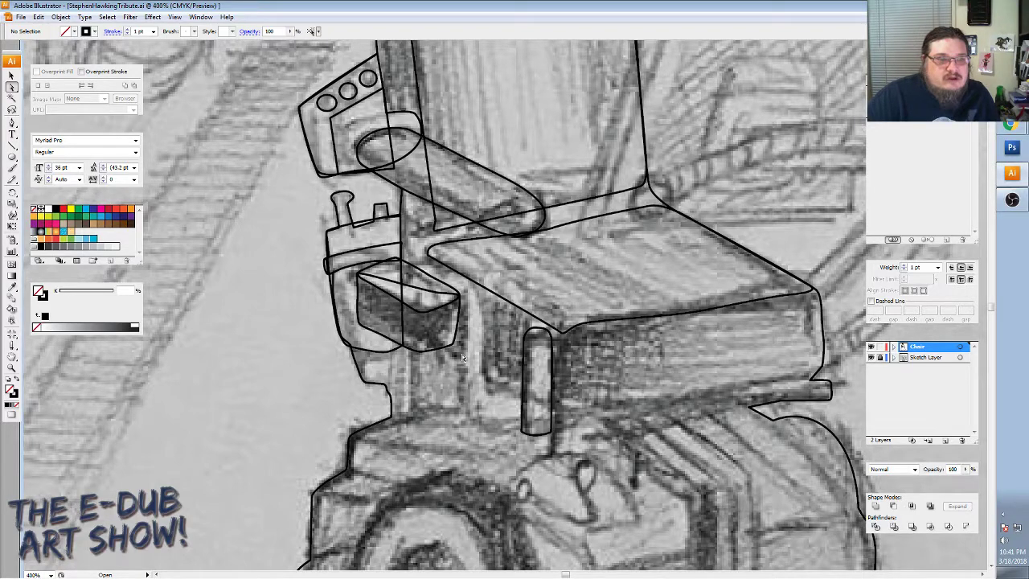
scroll(463, 358, up, 2)
scroll(463, 358, up, 2)
scroll(464, 358, up, 3)
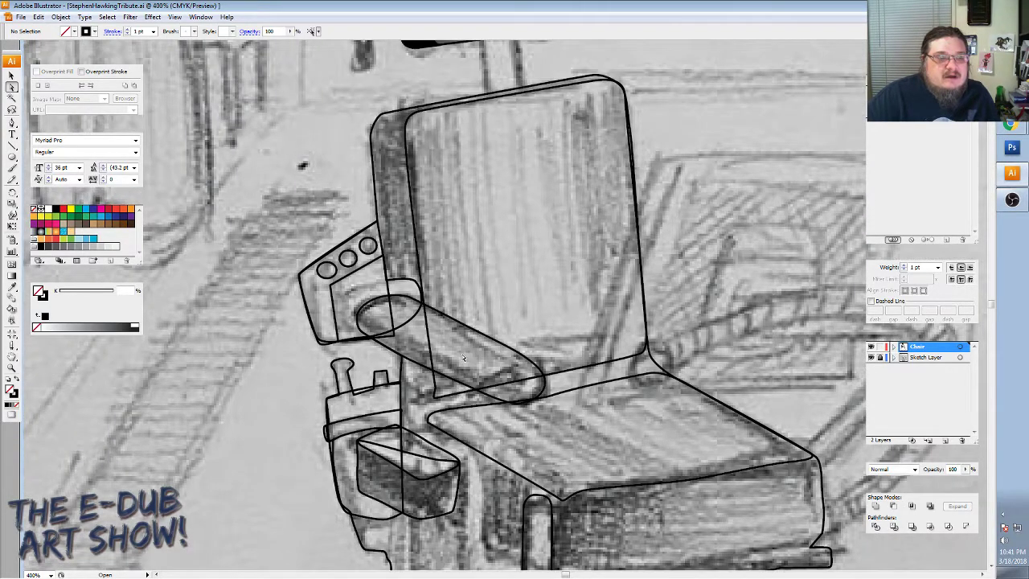
scroll(463, 358, down, 2)
scroll(464, 357, up, 2)
scroll(463, 358, down, 4)
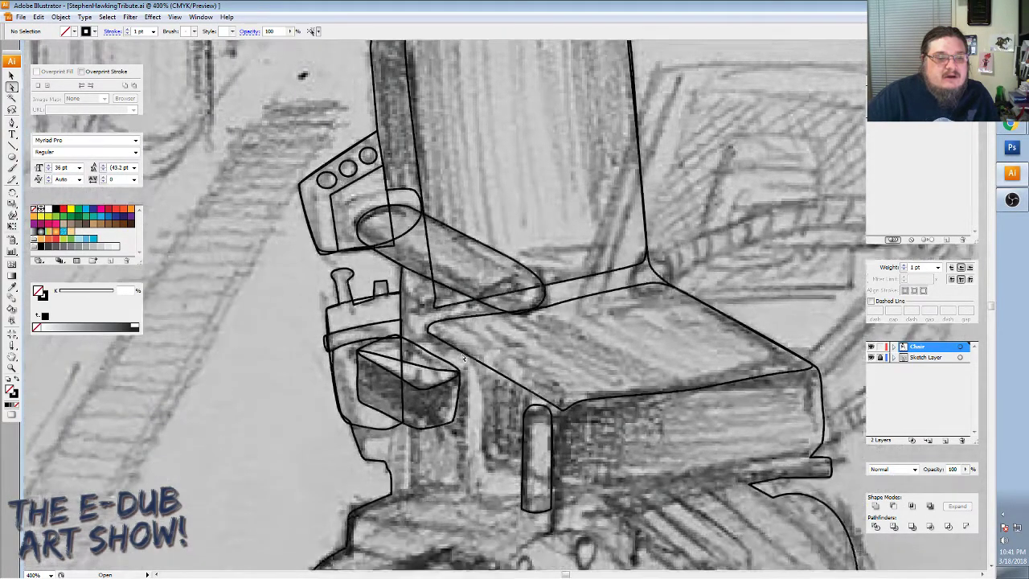
scroll(463, 357, down, 3)
scroll(463, 357, down, 1)
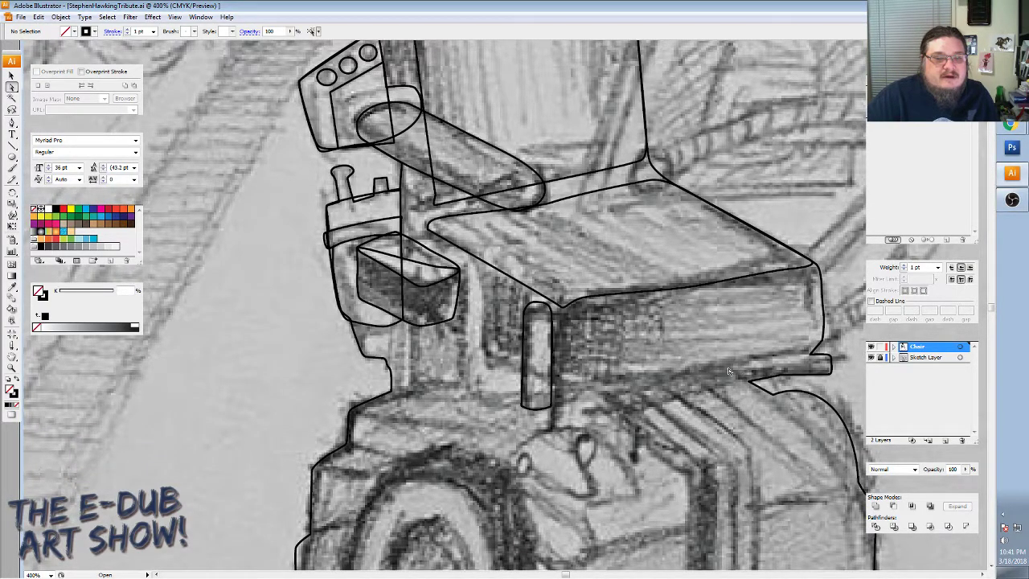
scroll(724, 370, down, 3)
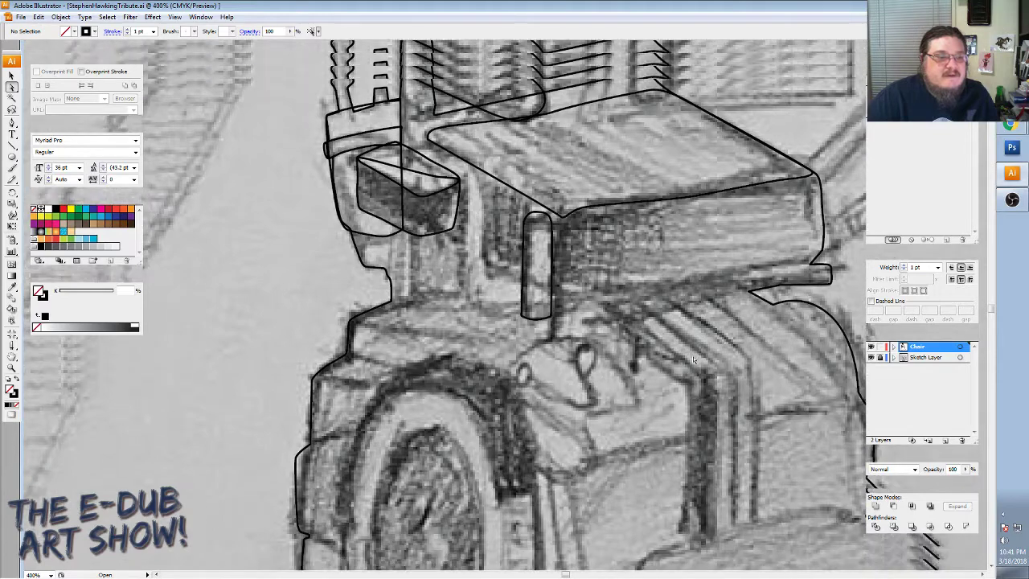
scroll(693, 356, up, 2)
scroll(693, 356, up, 3)
scroll(693, 356, up, 4)
scroll(693, 356, up, 2)
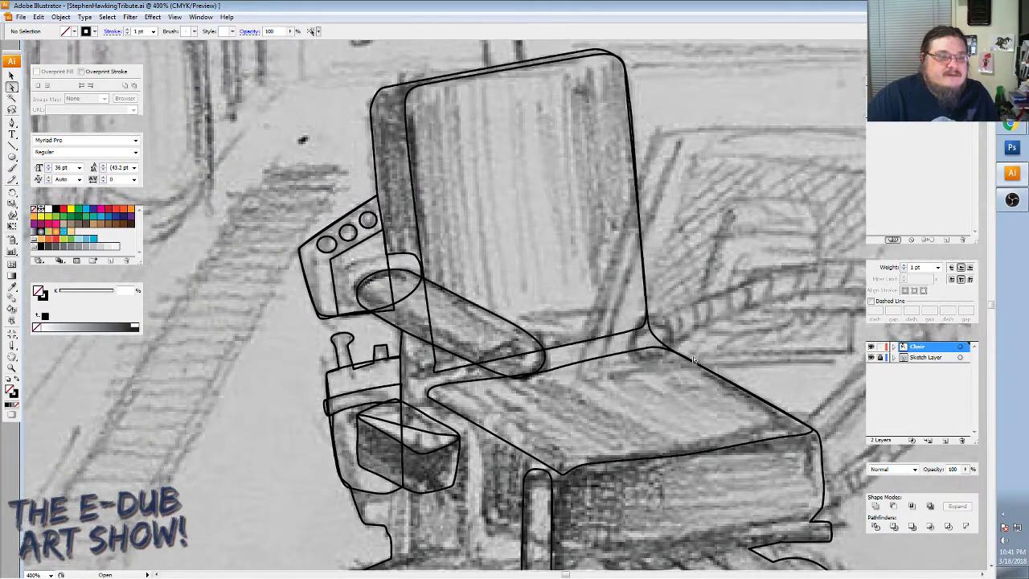
scroll(693, 356, up, 1)
scroll(694, 356, down, 1)
scroll(693, 356, up, 1)
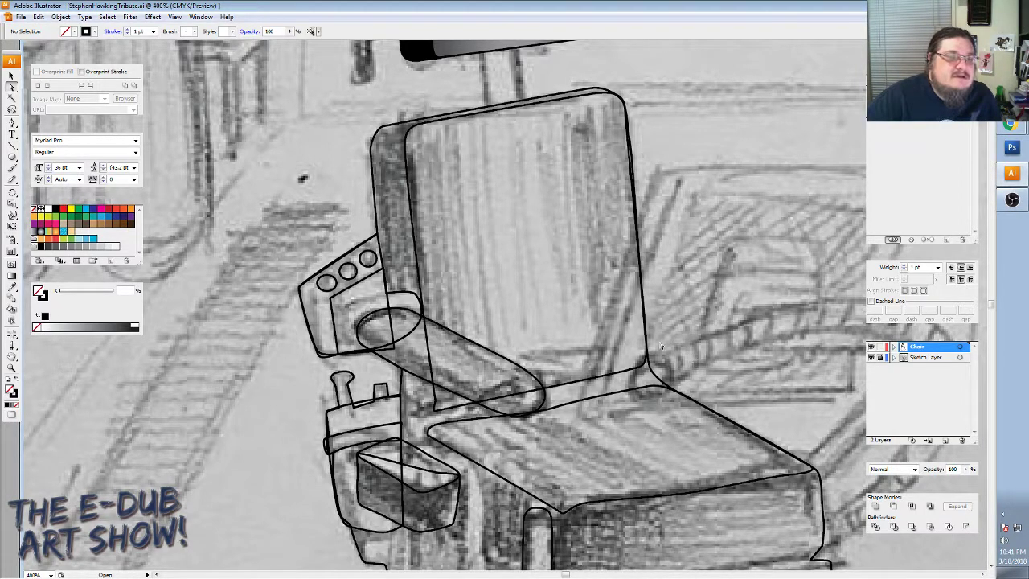
scroll(552, 345, down, 1)
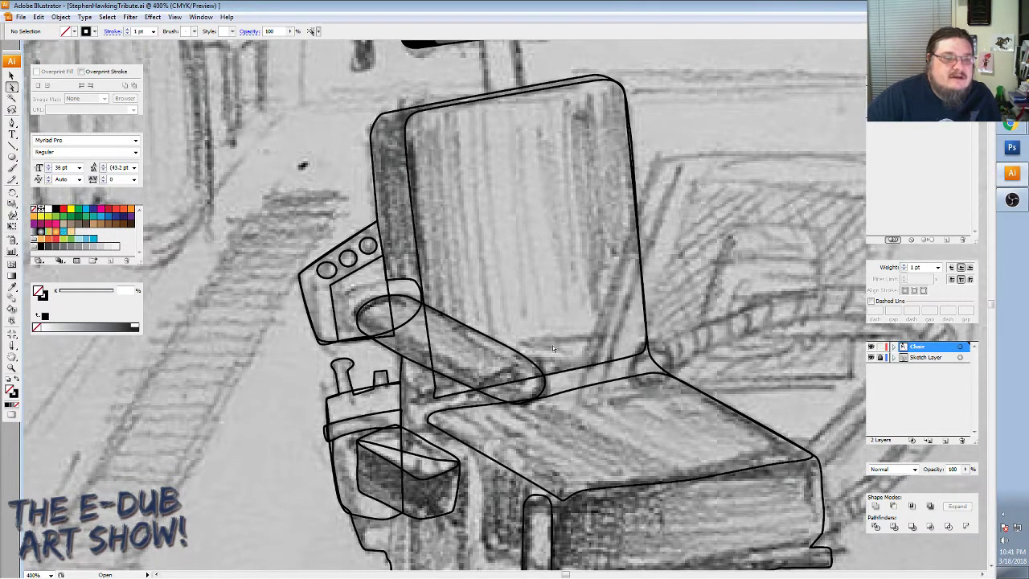
scroll(553, 345, down, 2)
scroll(552, 344, down, 3)
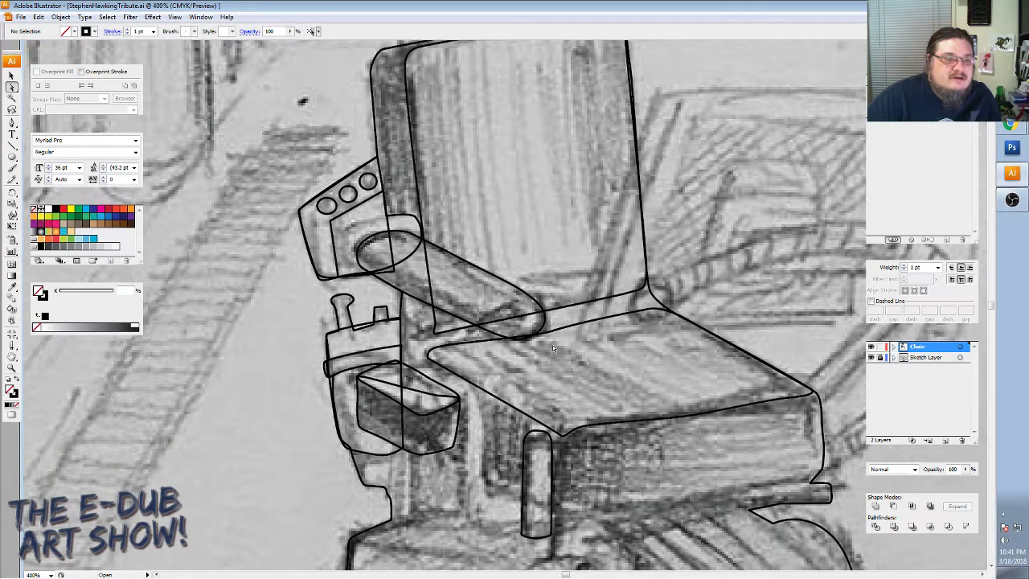
scroll(553, 345, up, 3)
scroll(553, 344, down, 3)
scroll(553, 345, up, 2)
scroll(552, 345, up, 1)
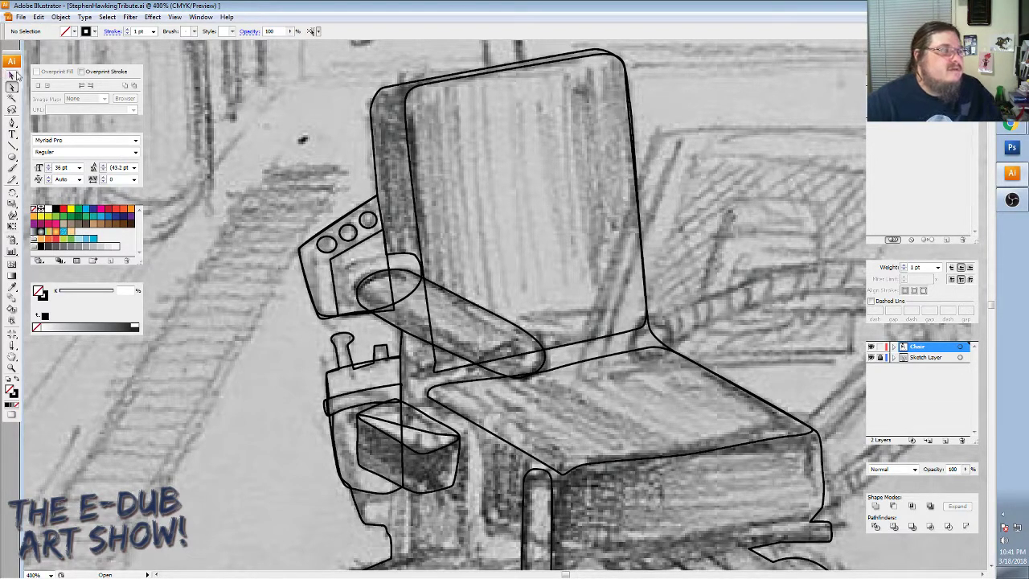
Give the three panel buttons a 30% grey fill and the armrest control box a white-to-black gradient.
click(14, 74)
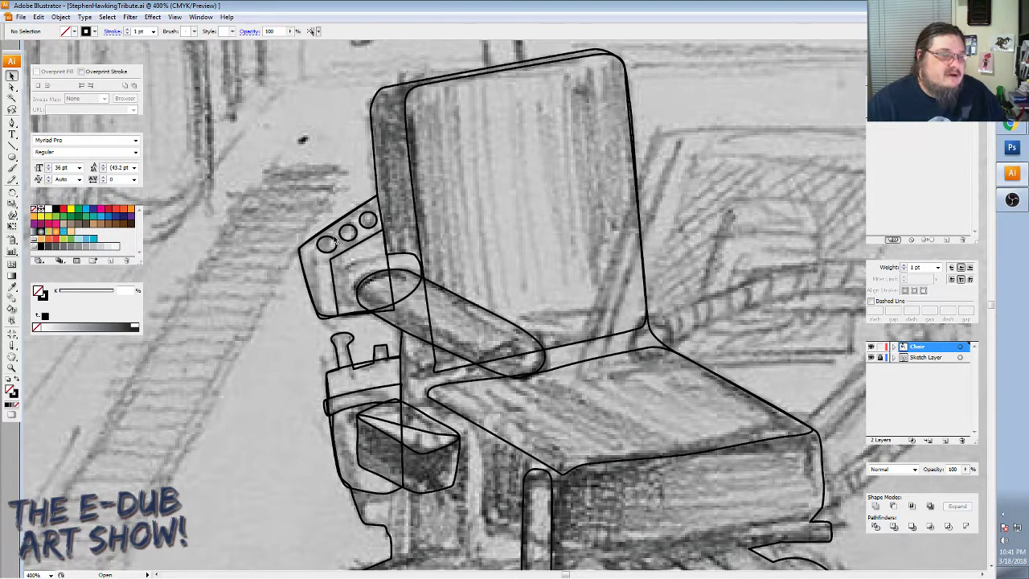
click(330, 243)
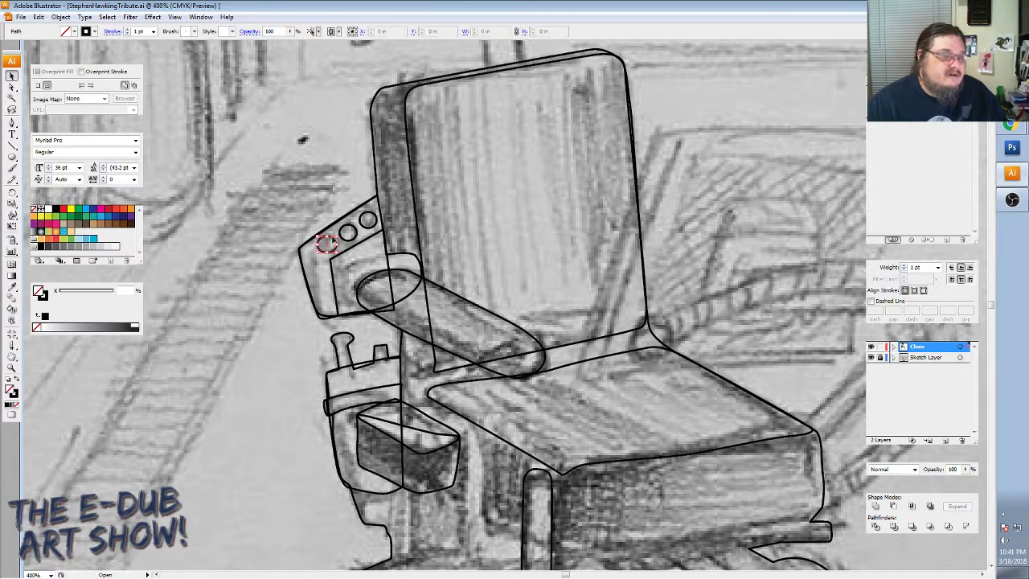
shift+click(348, 231)
shift+click(368, 220)
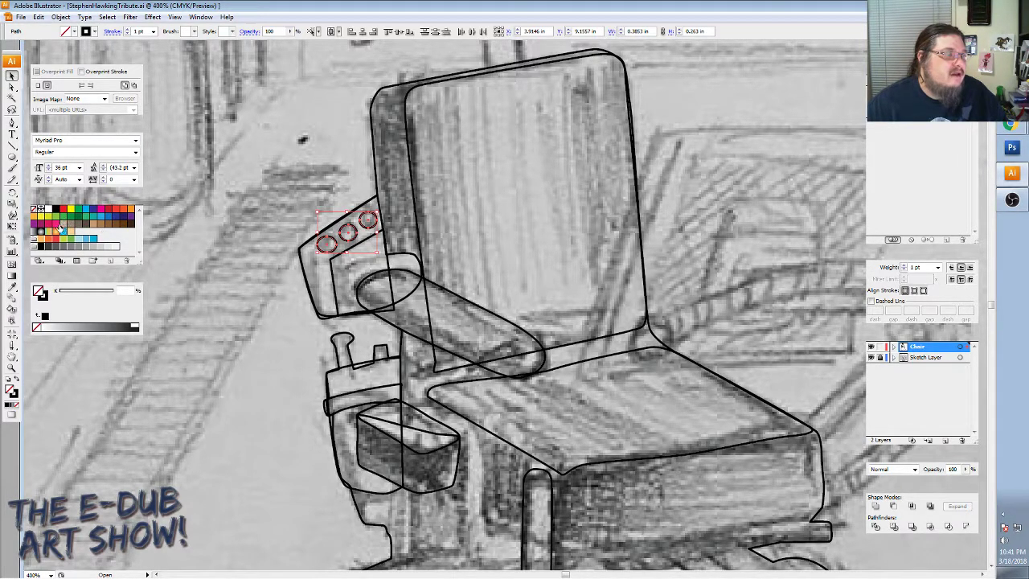
click(94, 246)
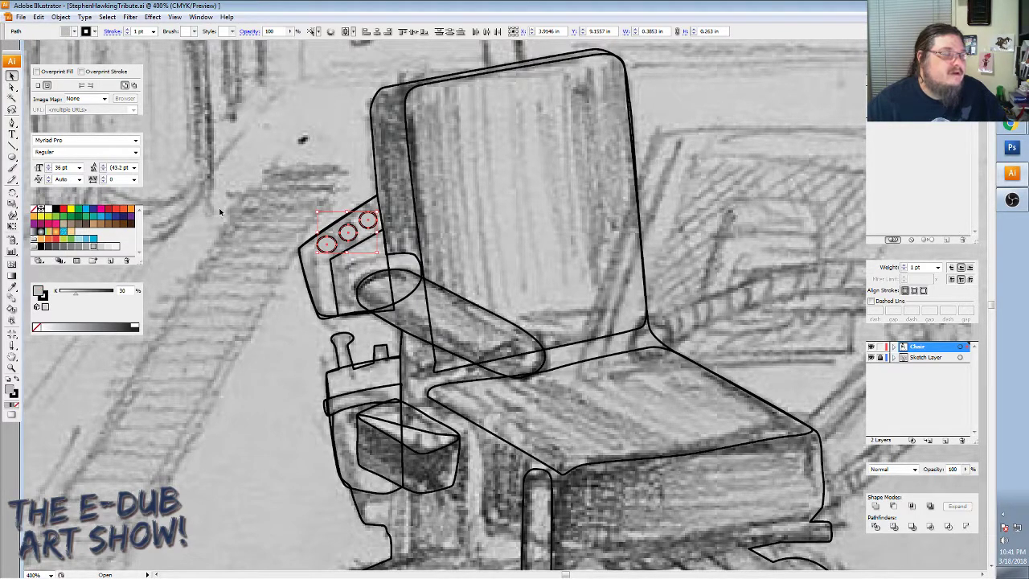
click(321, 238)
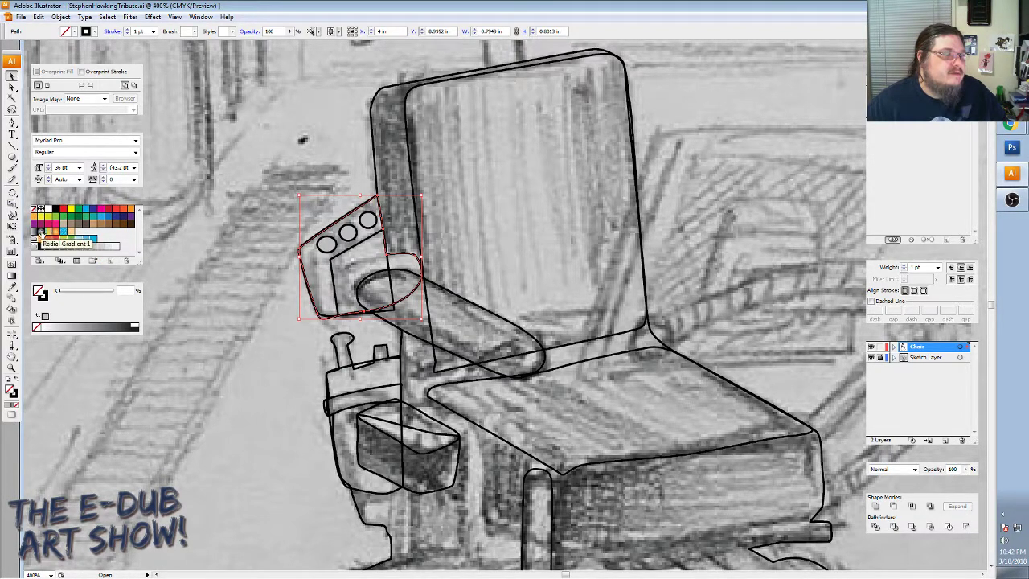
click(36, 233)
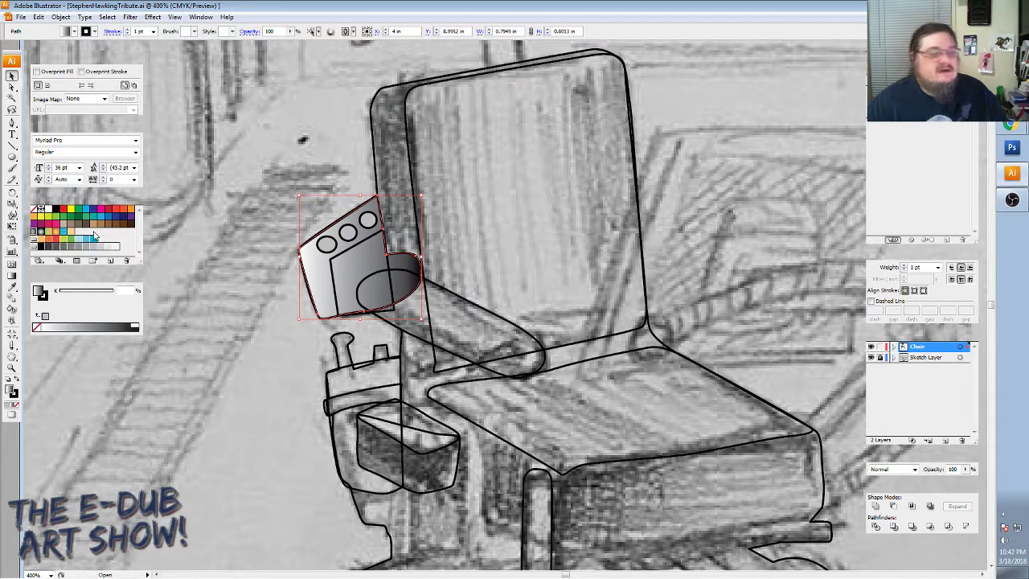
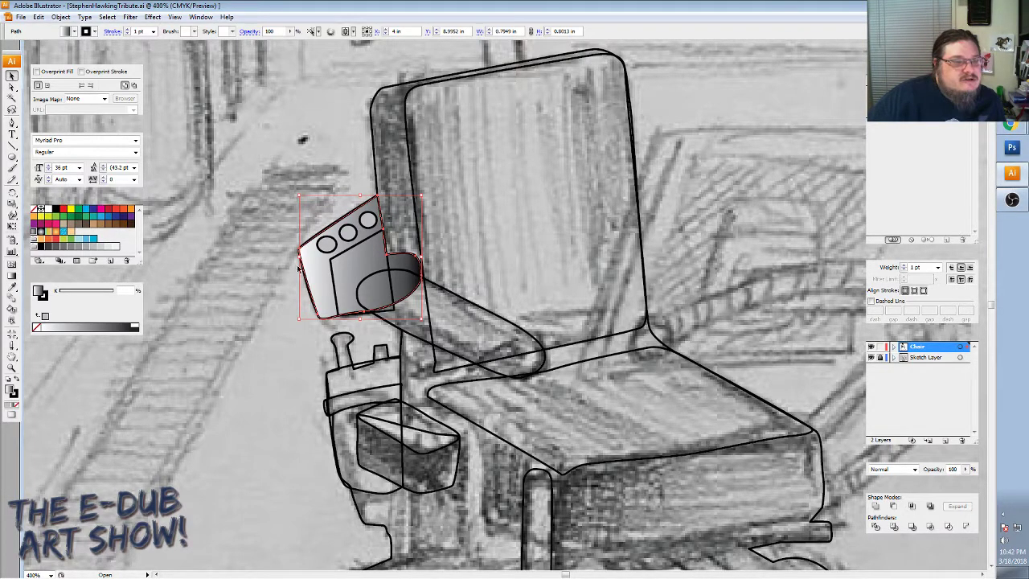
Angle the control box gradient upward and shift its stops to widen the white area.
click(12, 276)
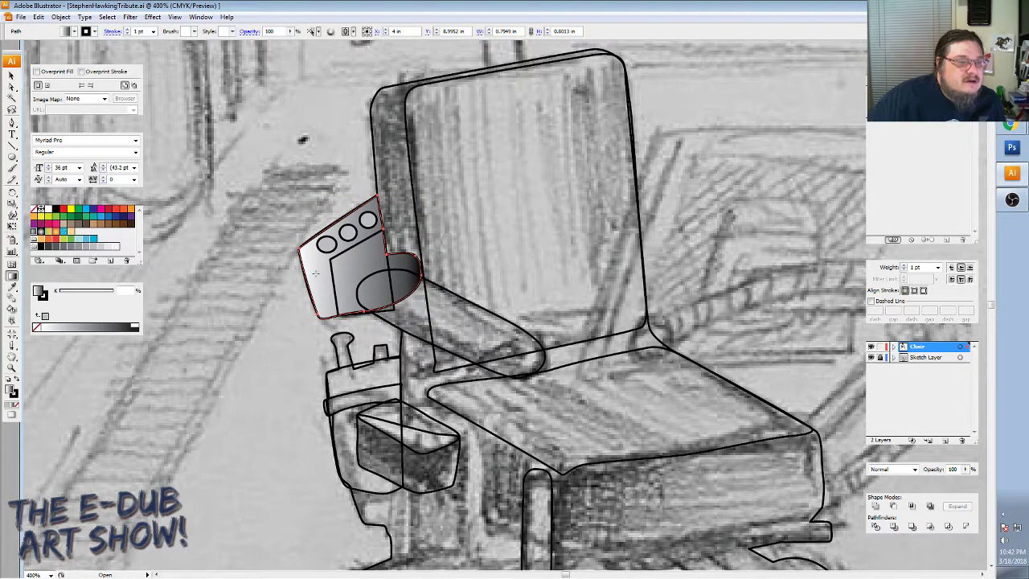
drag(319, 260, 327, 233)
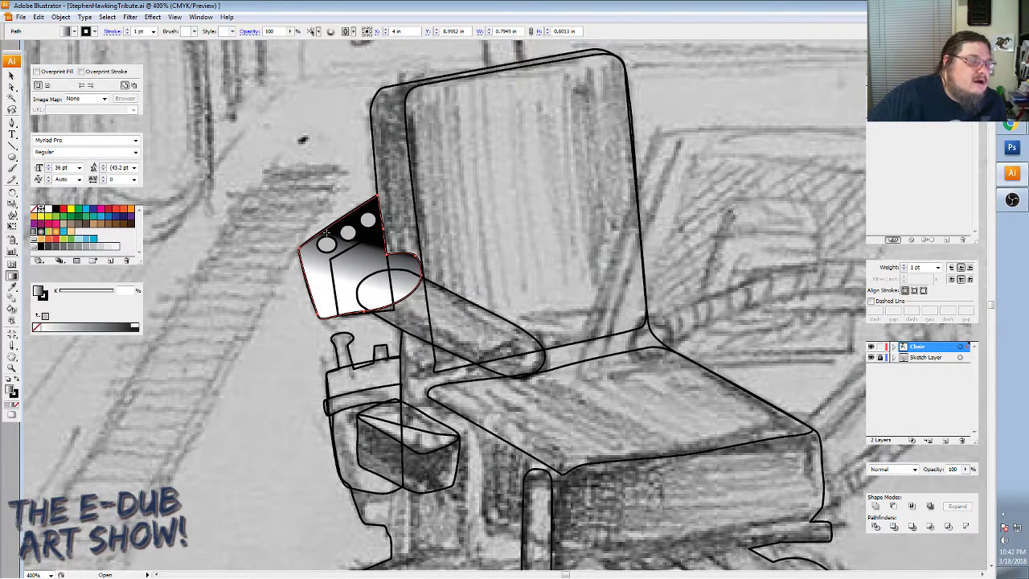
click(80, 284)
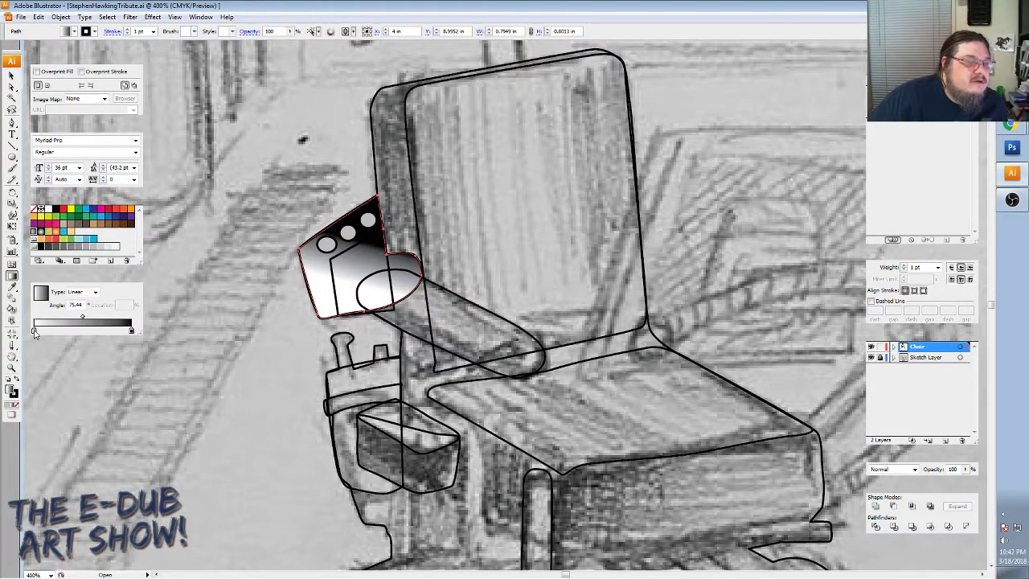
drag(34, 330, 61, 331)
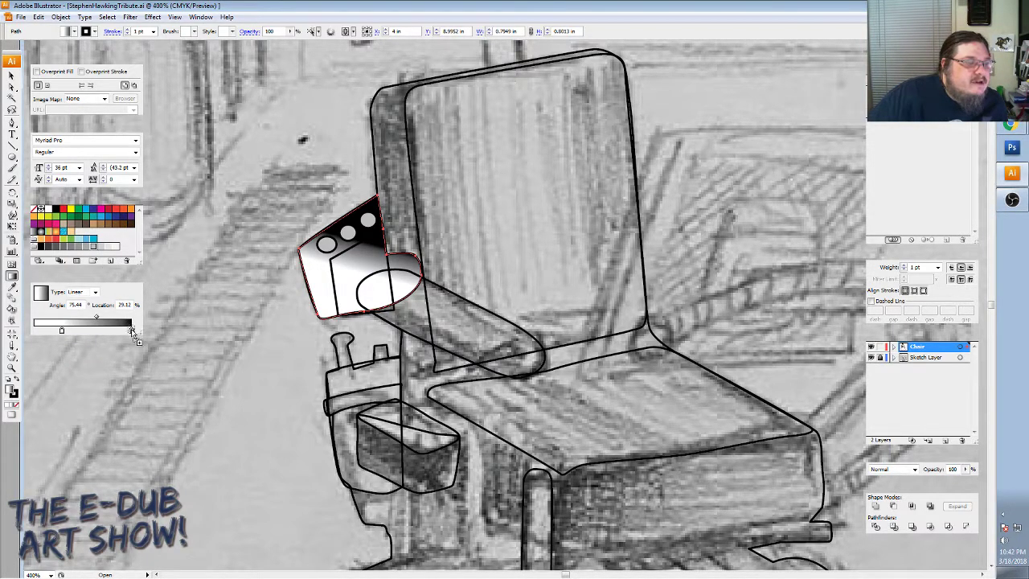
click(132, 330)
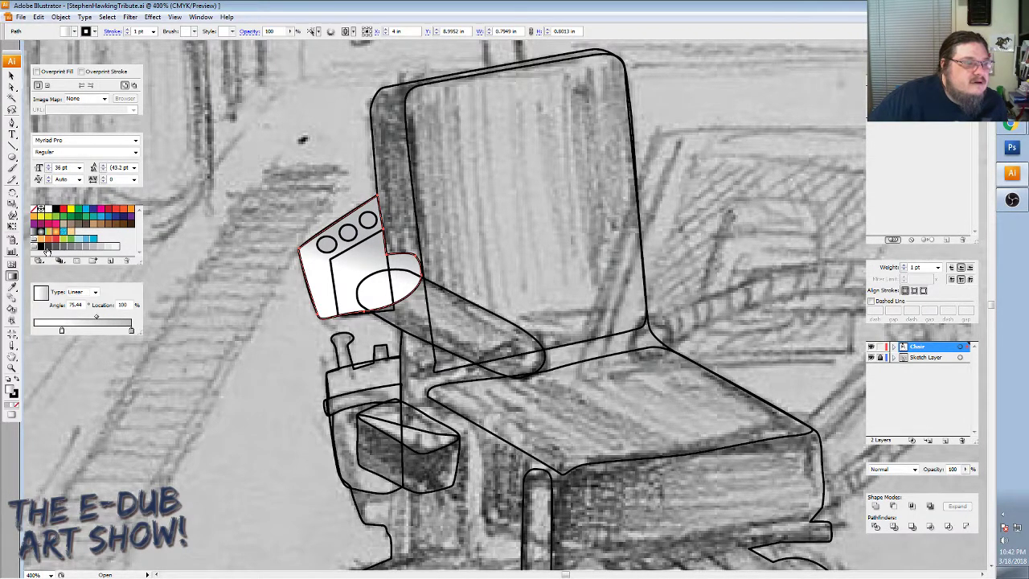
drag(63, 251, 38, 334)
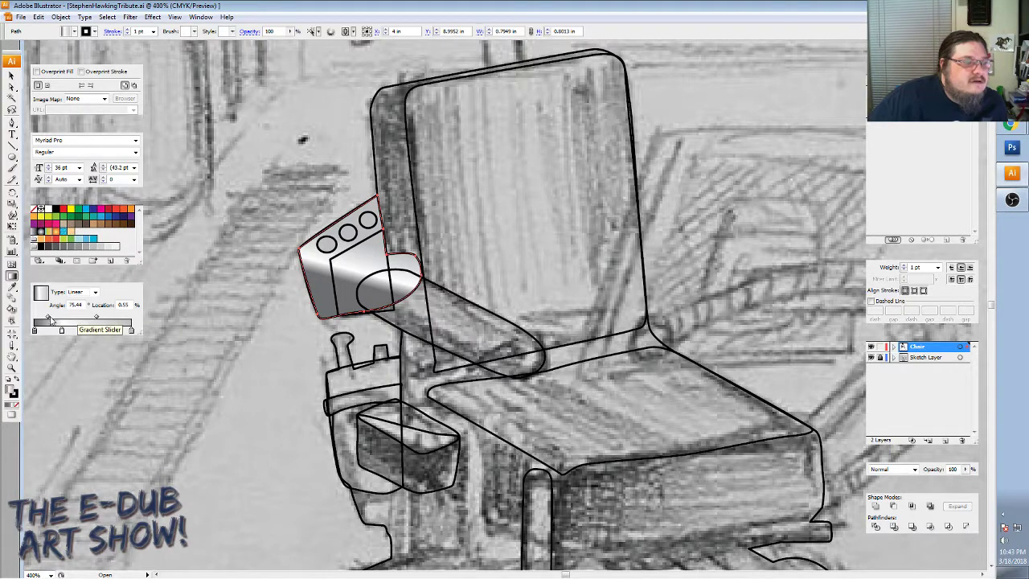
Re-angle the control box gradient to 70.46° with its midpoint near 37.36%.
drag(50, 320, 58, 320)
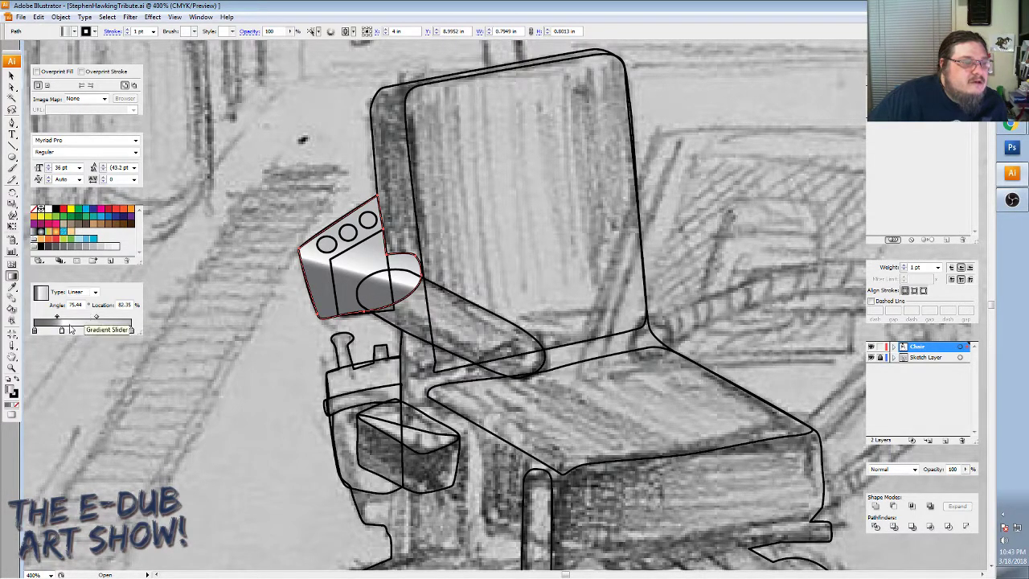
drag(61, 330, 65, 329)
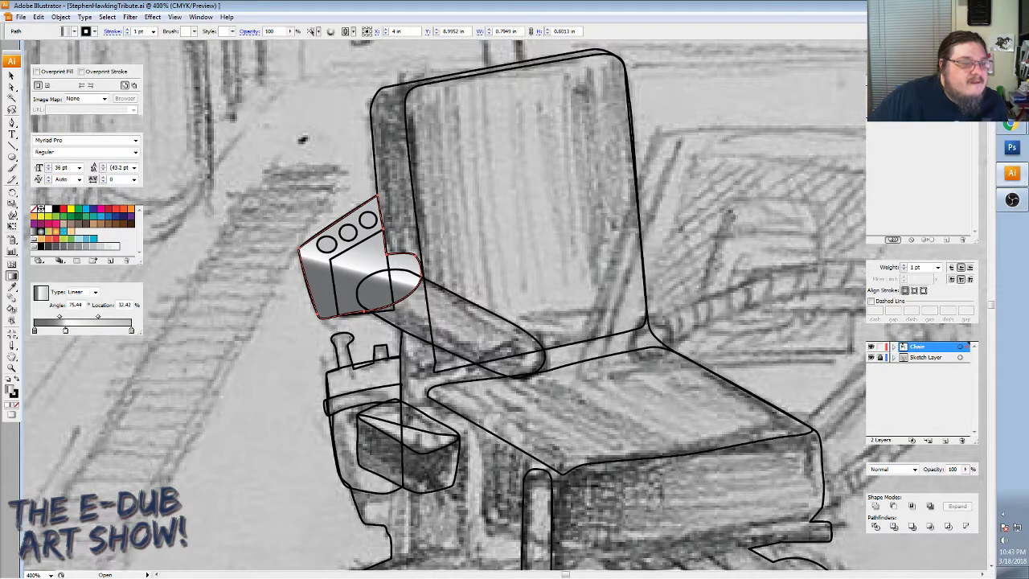
drag(327, 243, 349, 208)
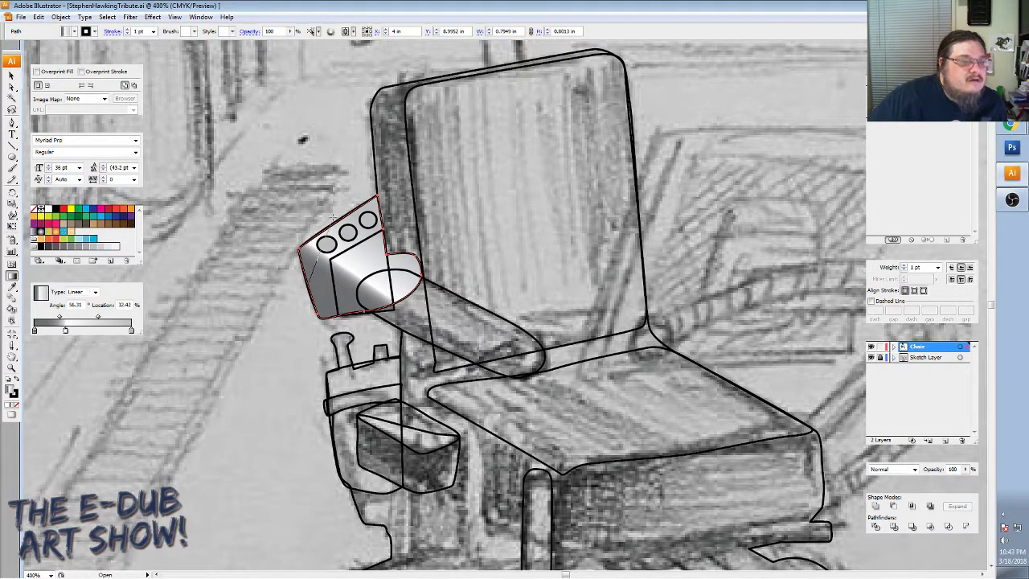
drag(312, 274, 332, 217)
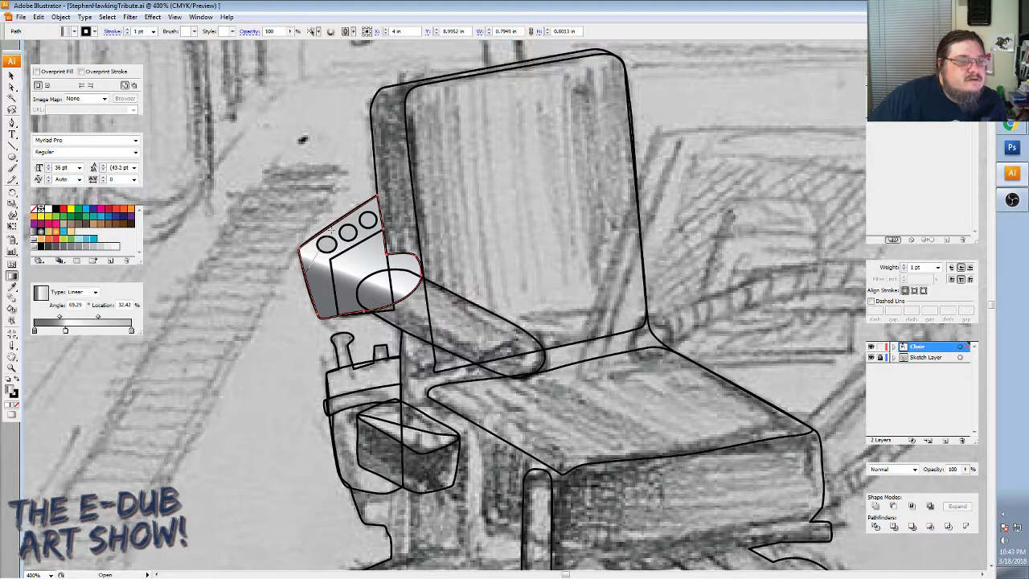
drag(313, 259, 345, 207)
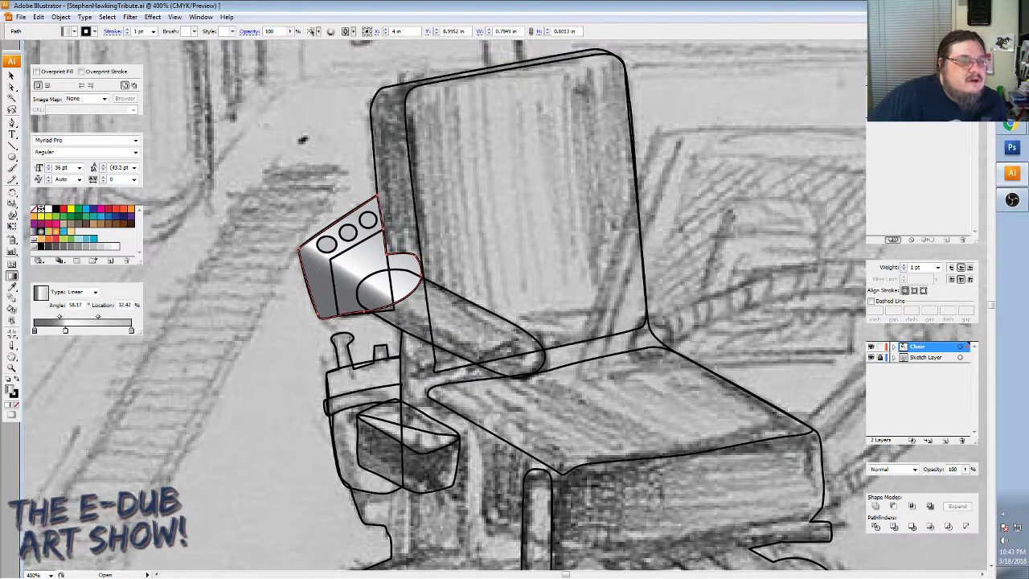
drag(318, 274, 335, 209)
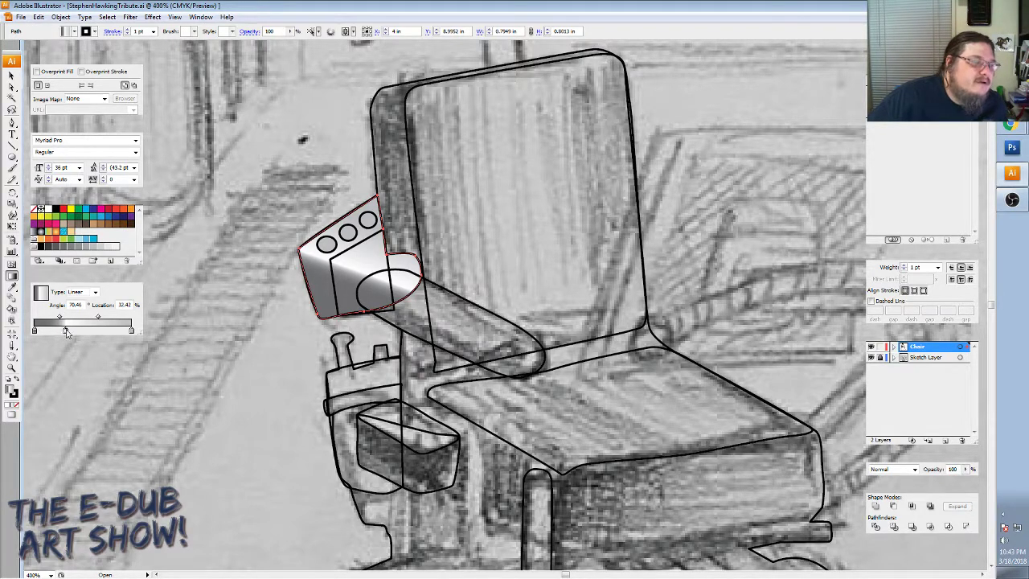
drag(66, 330, 70, 331)
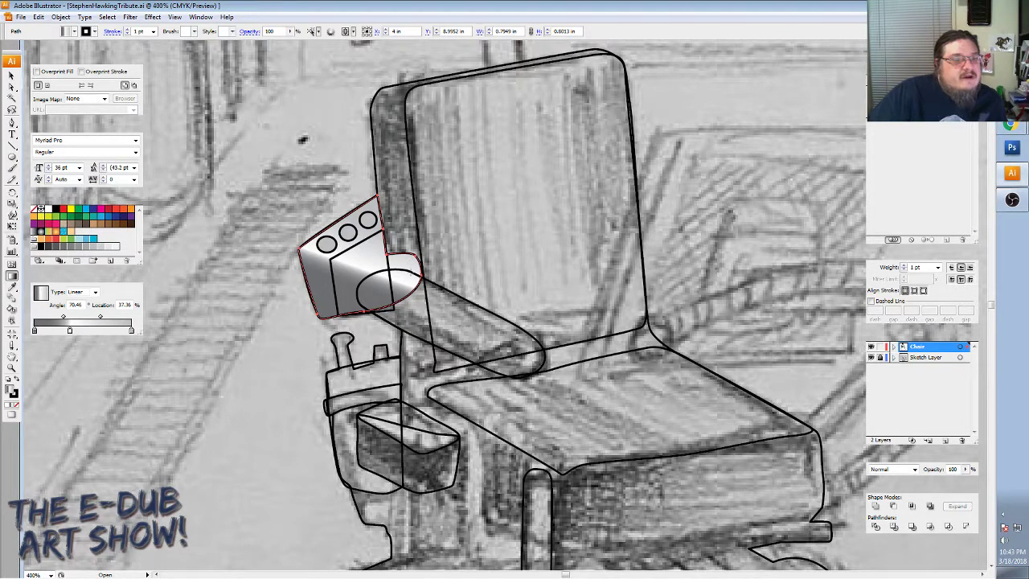
Fill the control box's front face with a flat light grey swatch.
click(12, 75)
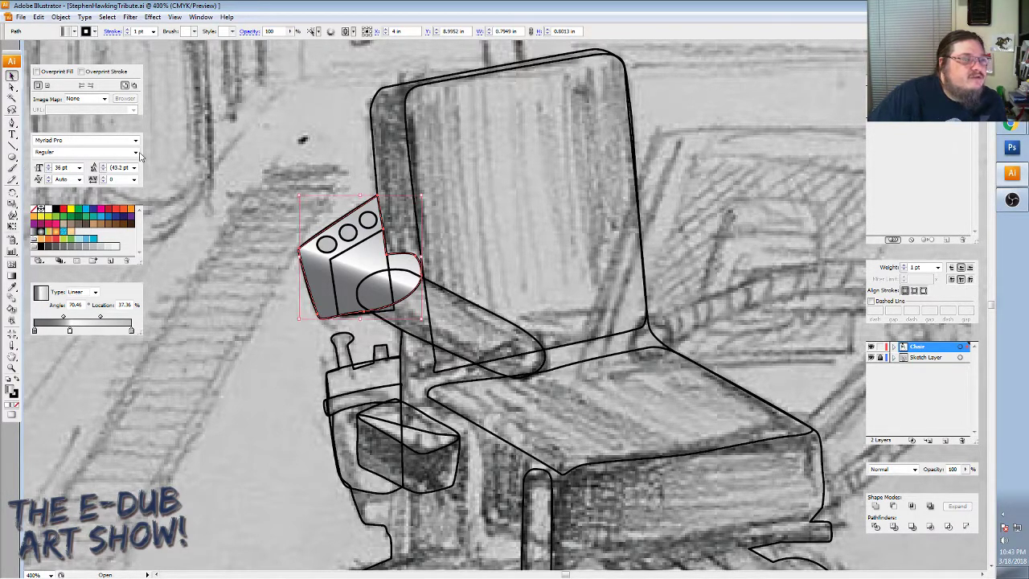
click(221, 202)
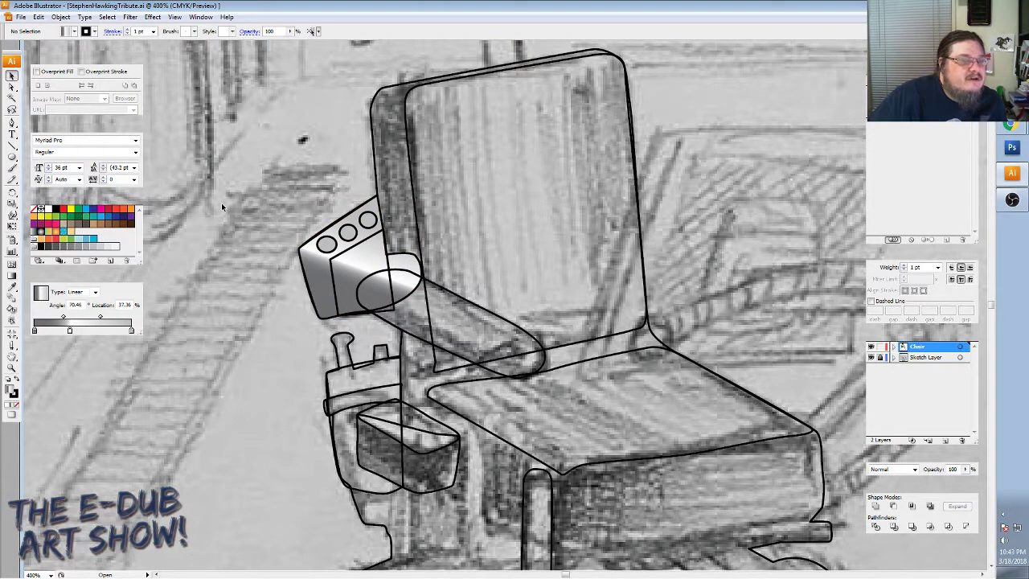
click(361, 249)
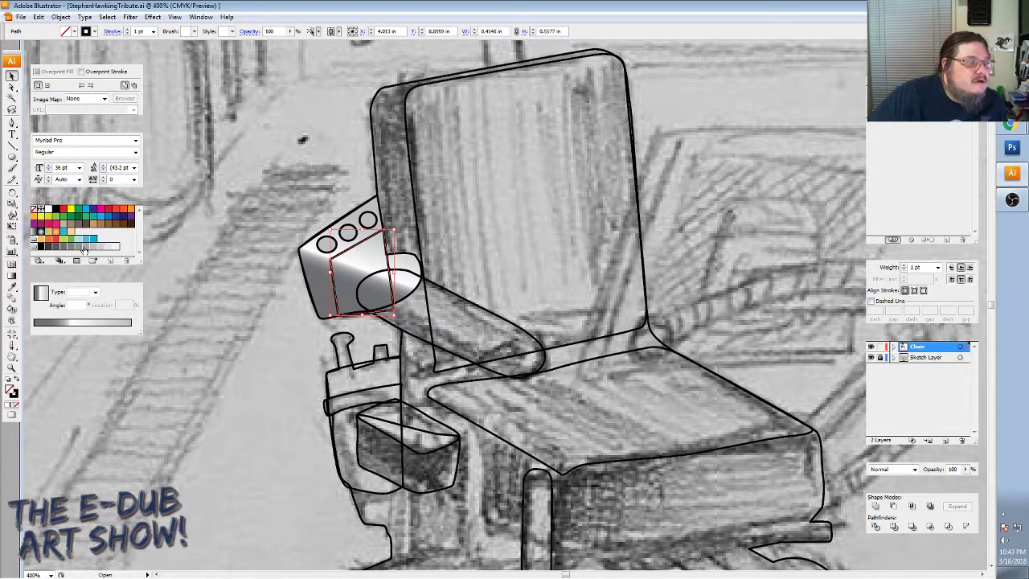
click(85, 246)
click(289, 243)
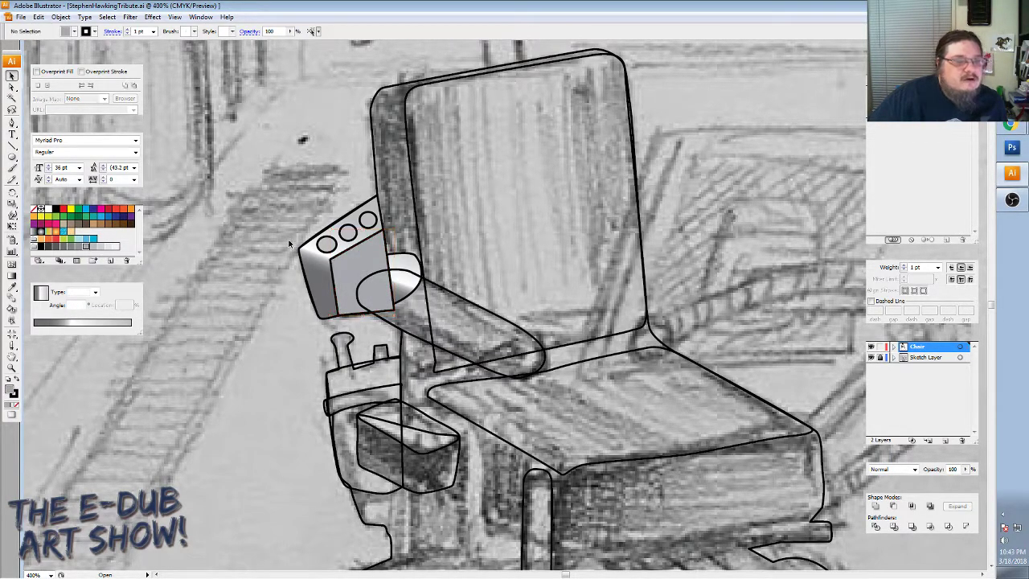
click(437, 287)
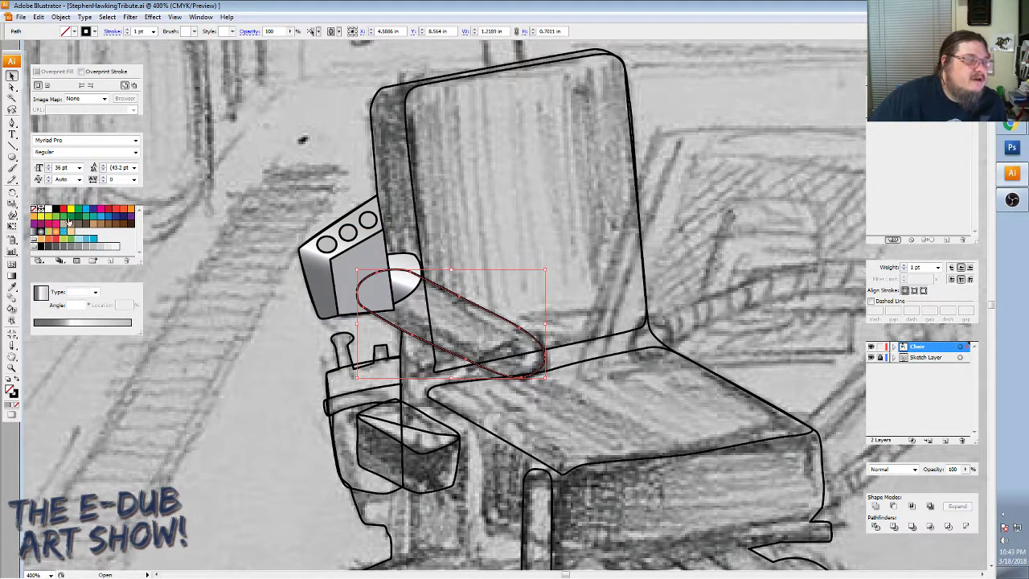
Fill the armrest with a linear gradient running across its width, black end stop near 78.57%.
click(33, 234)
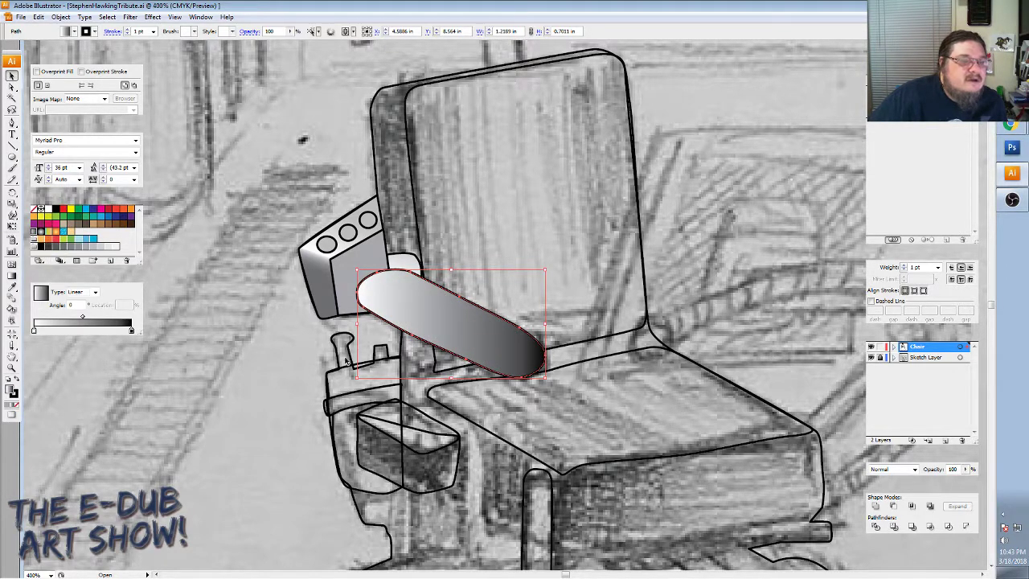
click(12, 276)
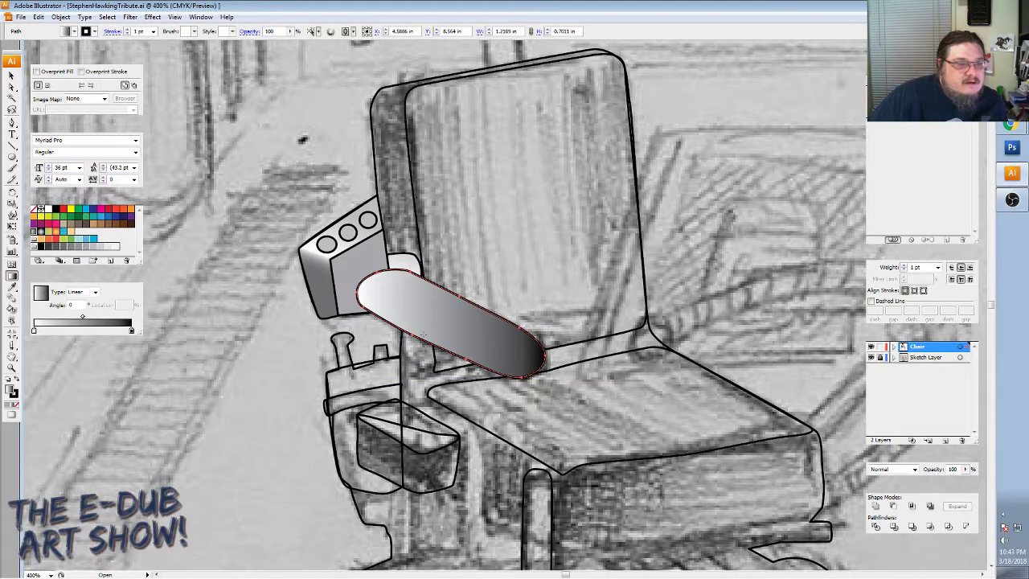
mouse_move(447, 309)
mouse_down()
mouse_move(462, 300)
mouse_move(453, 298)
mouse_up()
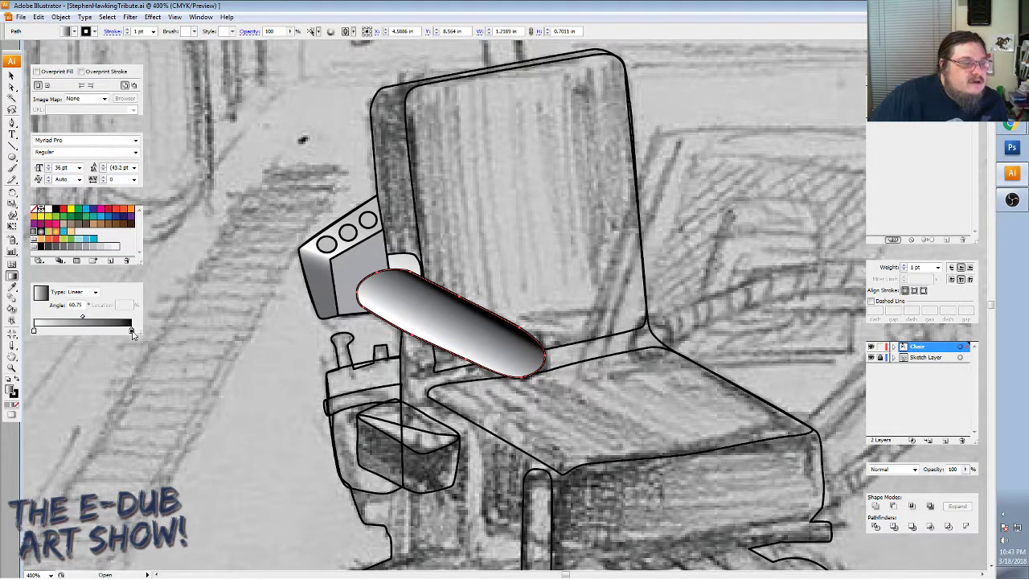
mouse_move(131, 330)
mouse_down()
mouse_move(110, 331)
mouse_move(127, 330)
mouse_up()
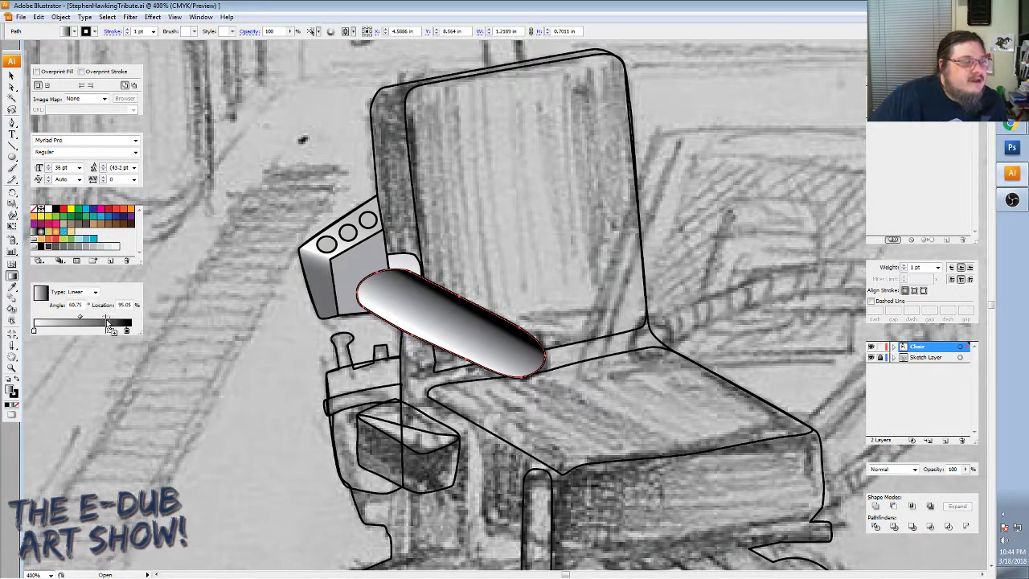
click(126, 331)
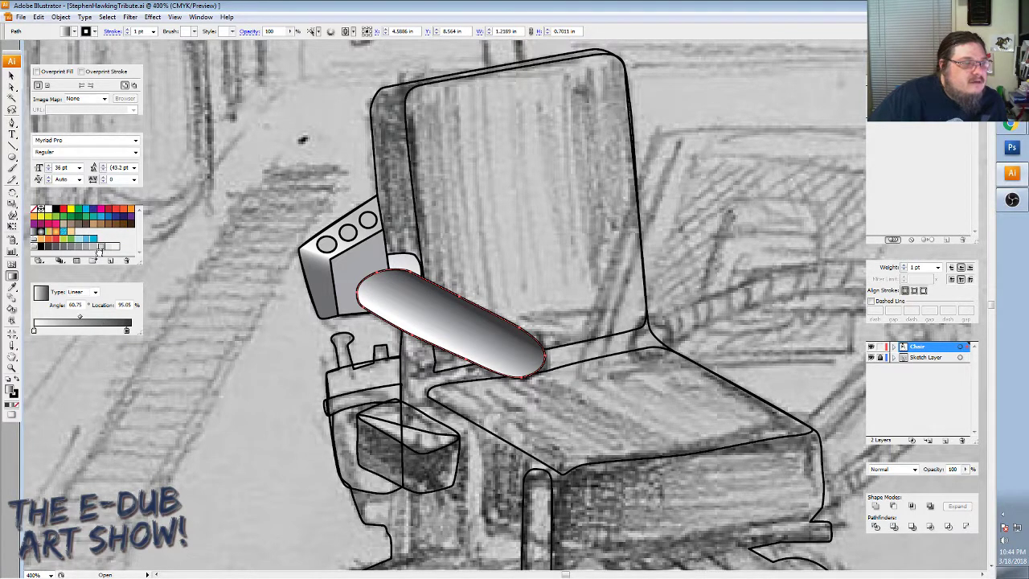
Add a K=20 grey stop to the armrest gradient and darken its starting colour.
click(34, 330)
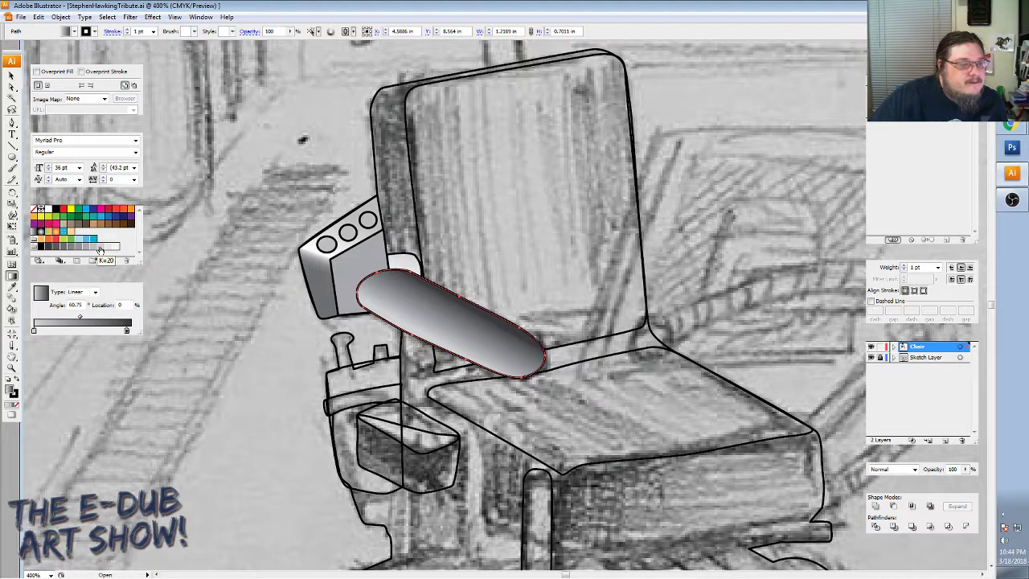
mouse_move(100, 251)
mouse_down()
mouse_move(94, 331)
mouse_move(61, 330)
mouse_up()
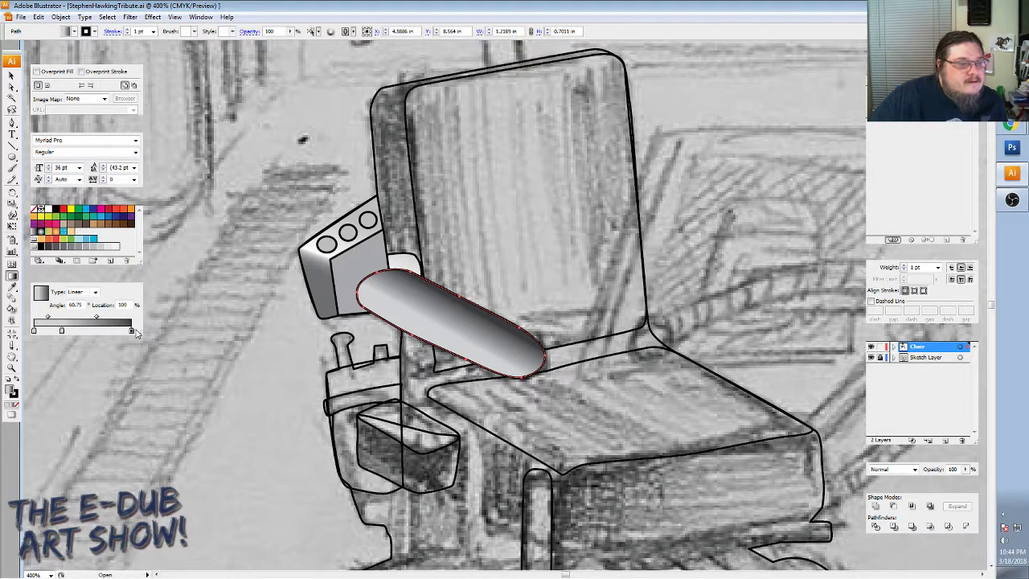
drag(126, 330, 132, 331)
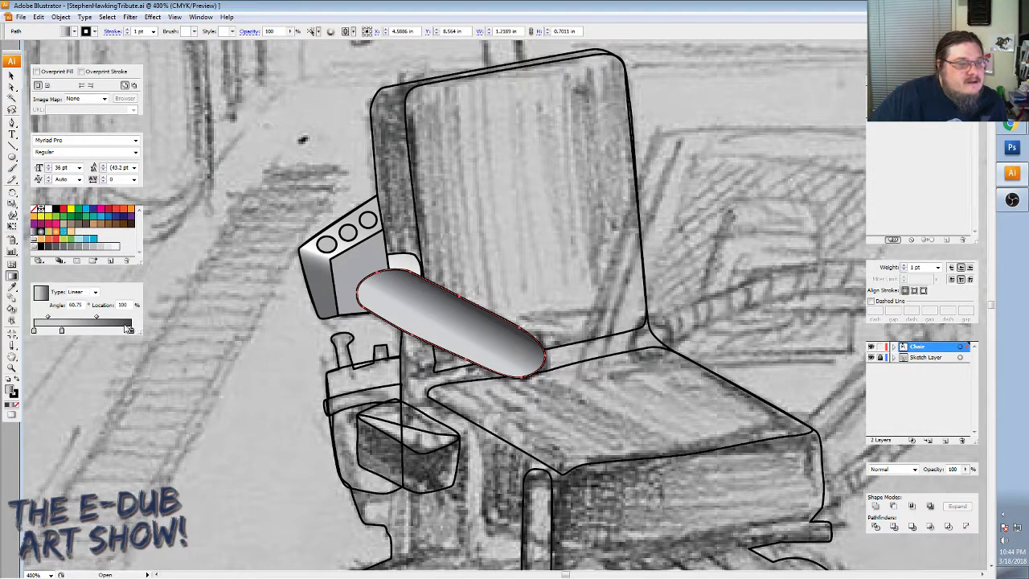
drag(98, 319, 87, 319)
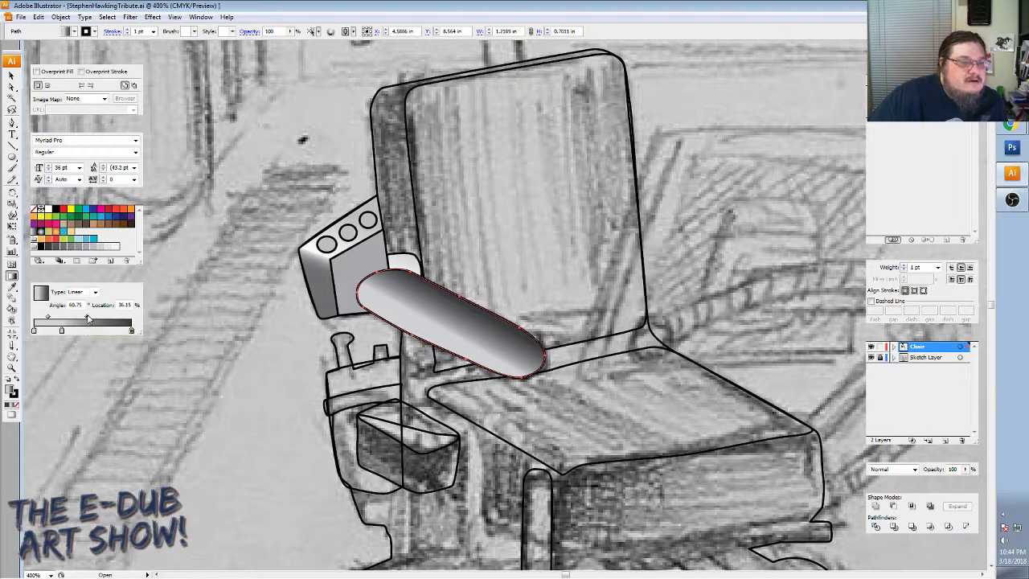
click(35, 331)
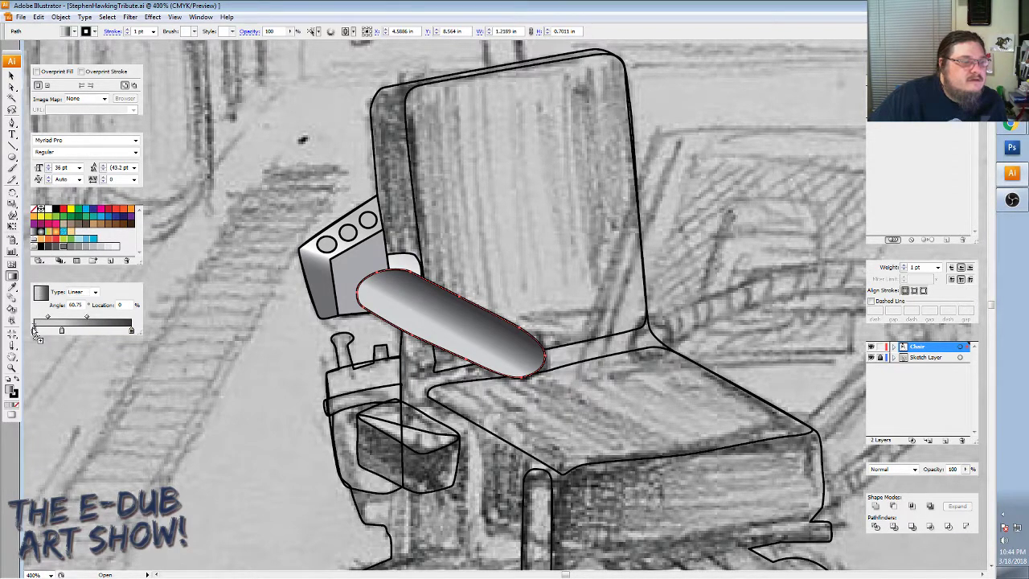
drag(58, 249, 34, 330)
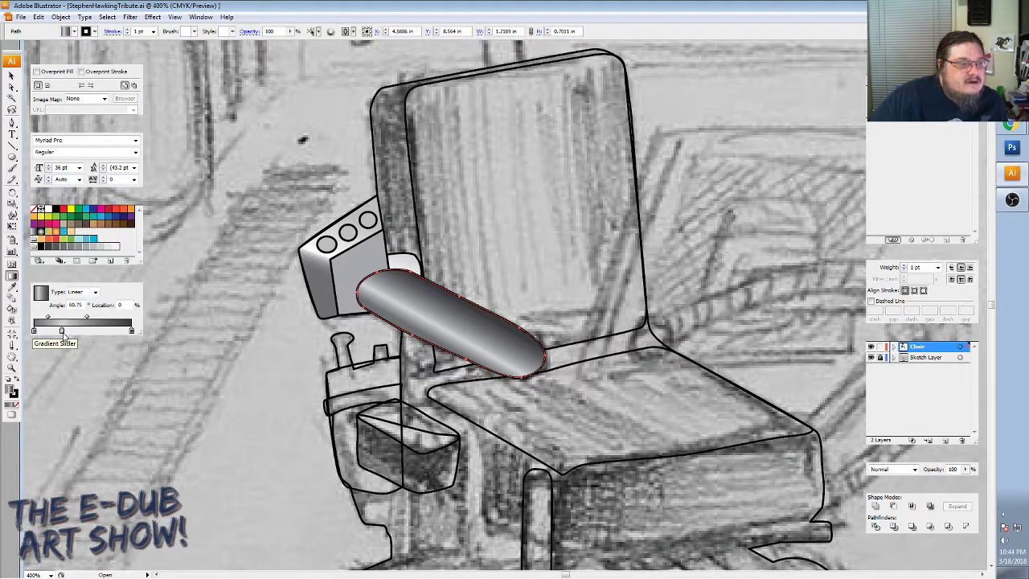
Move the armrest's middle stop to 35.71%, lighten it, and set the midpoint near 52%.
click(62, 331)
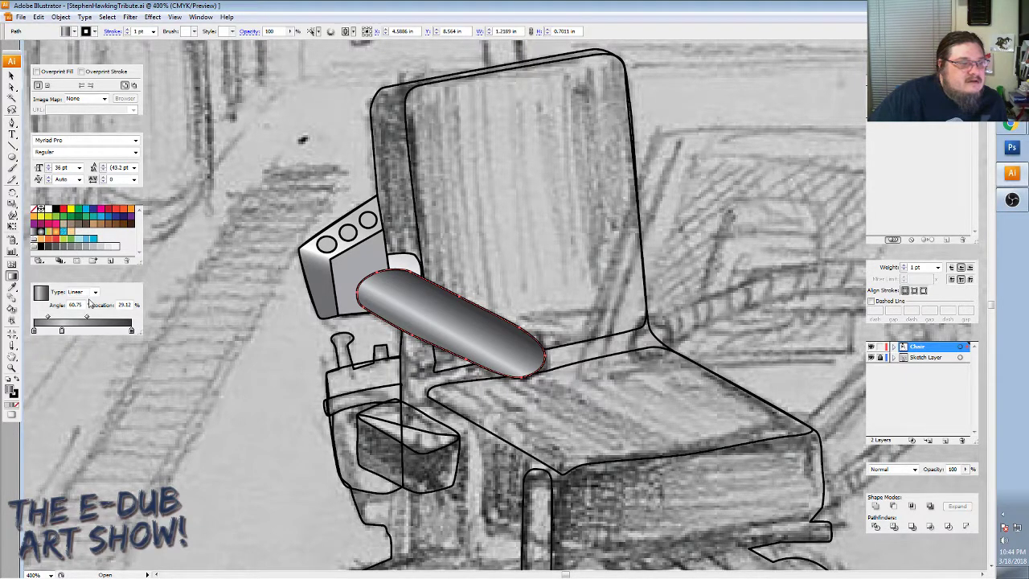
drag(63, 332, 69, 331)
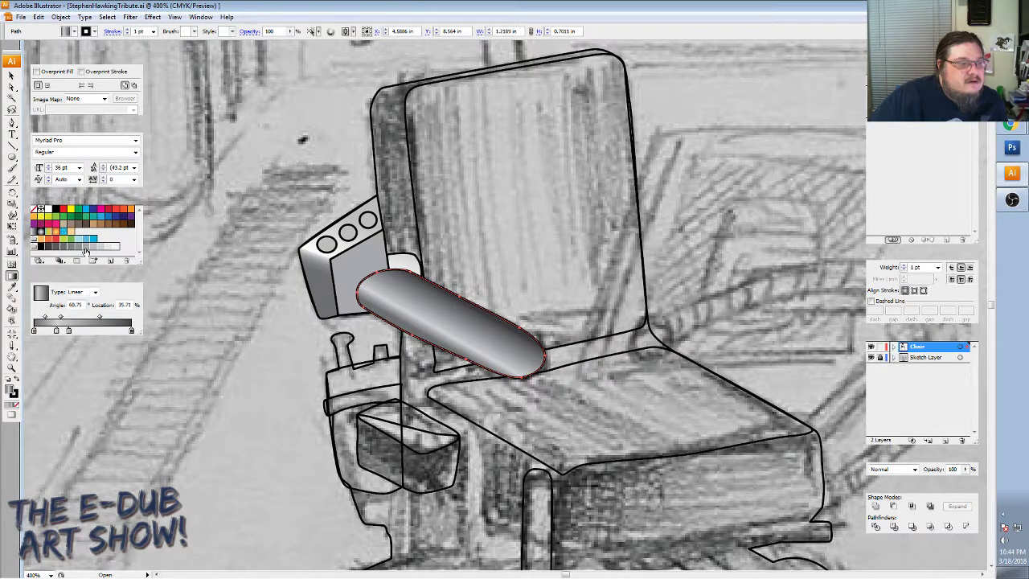
click(69, 332)
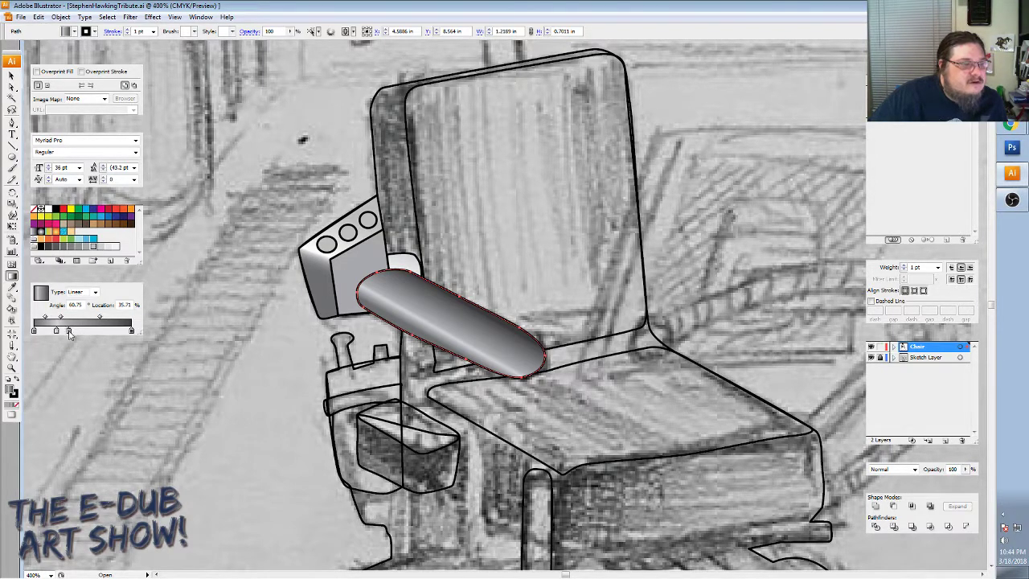
drag(69, 331, 94, 339)
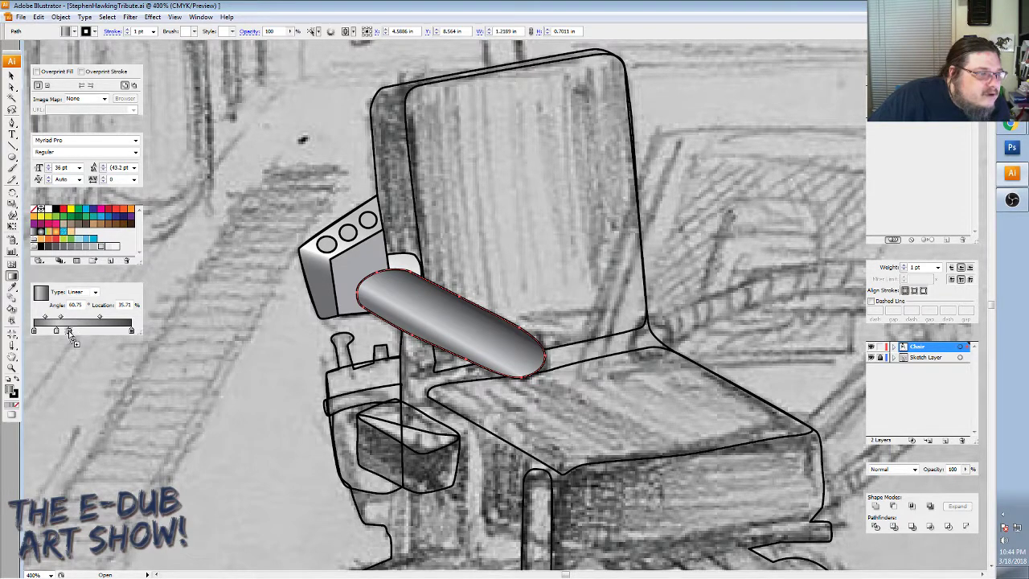
mouse_move(69, 330)
mouse_down()
mouse_move(70, 320)
mouse_move(58, 325)
mouse_up()
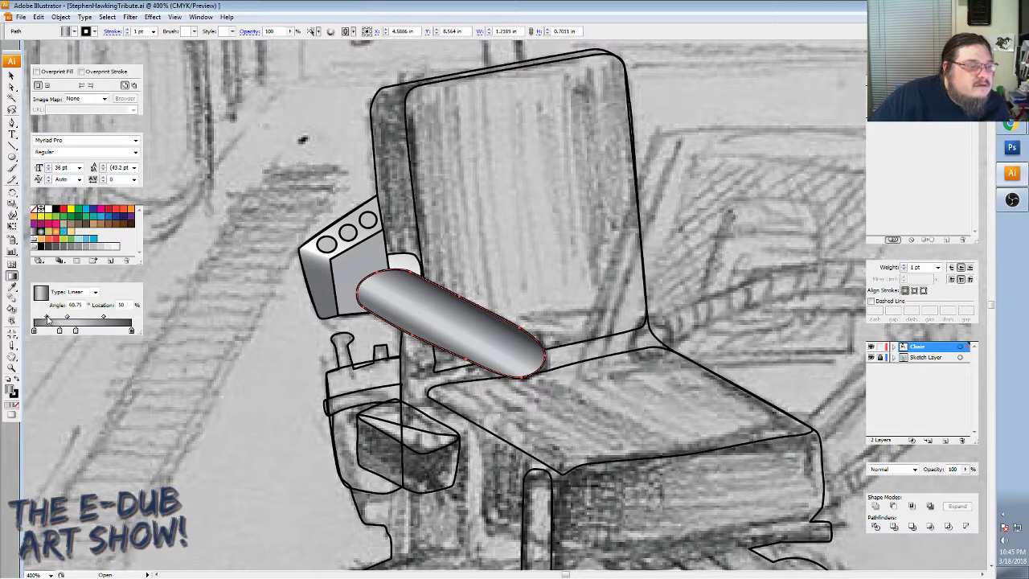
drag(46, 319, 48, 320)
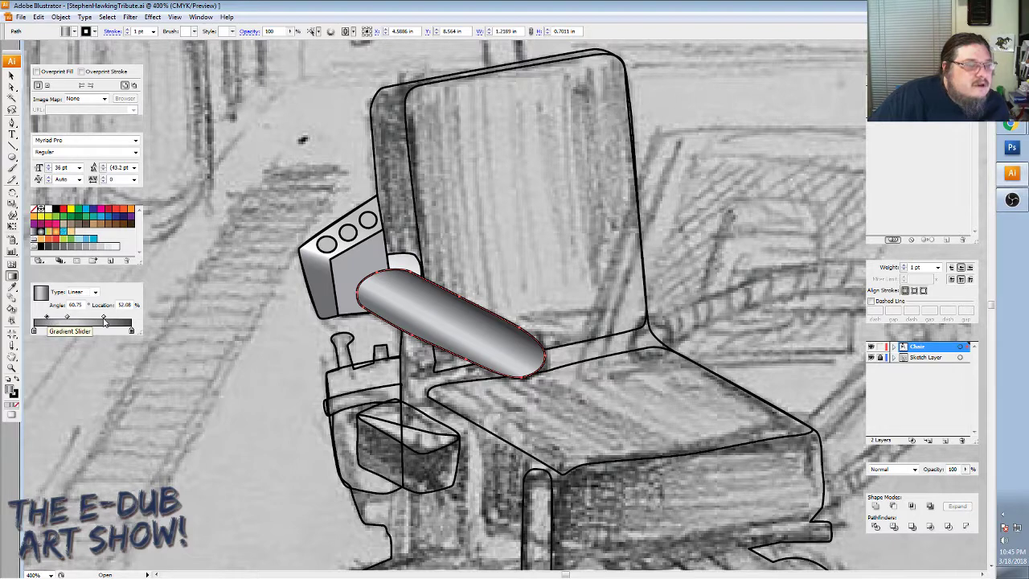
drag(104, 318, 103, 318)
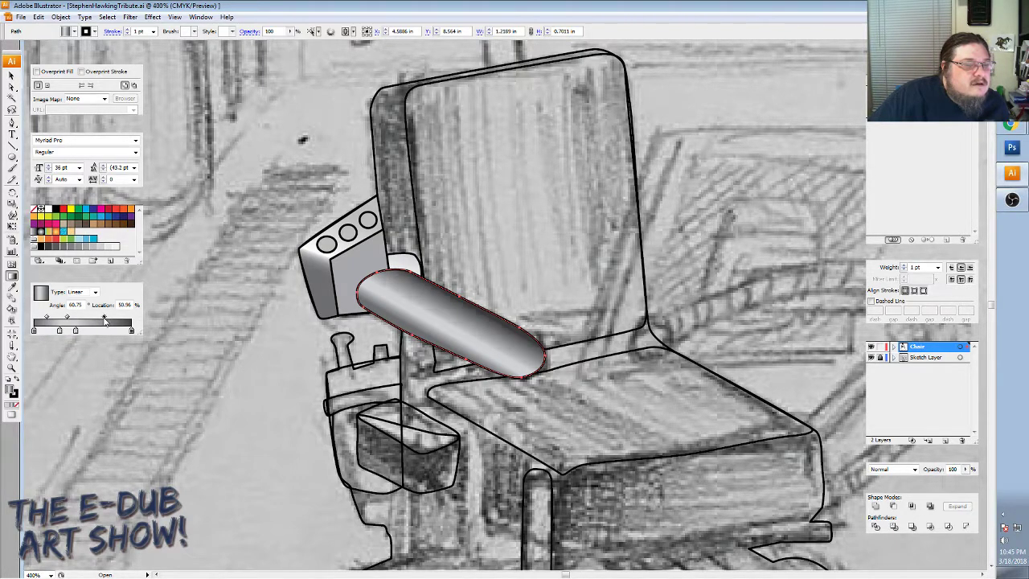
drag(103, 319, 98, 318)
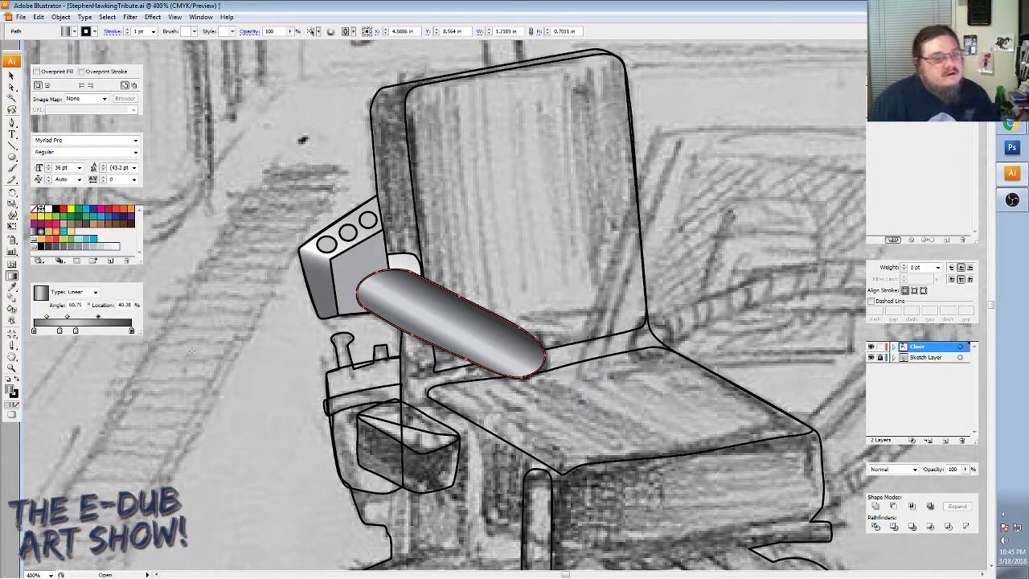
click(11, 76)
click(281, 356)
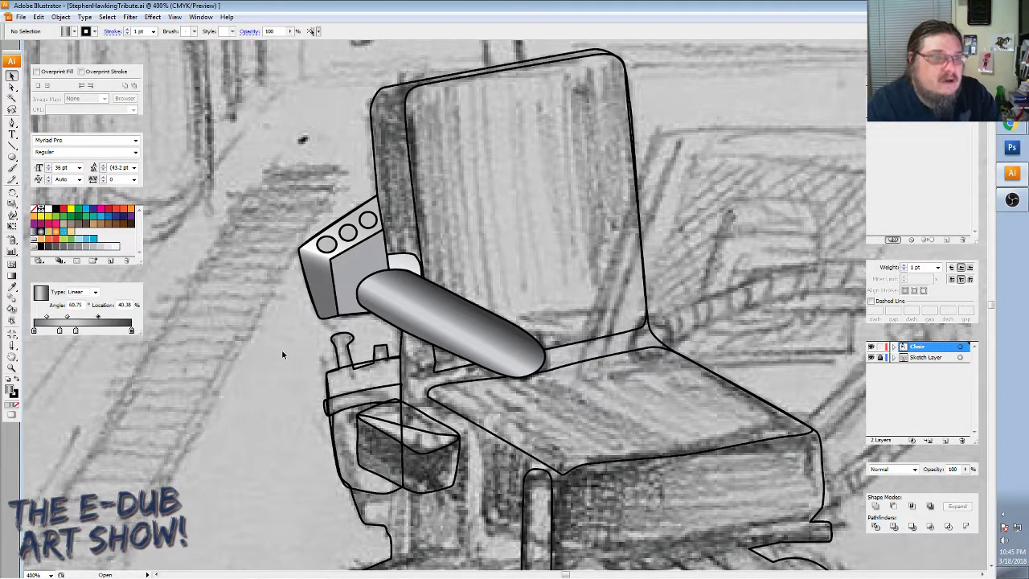
Fill the chair back with a black-to-white linear gradient.
click(417, 164)
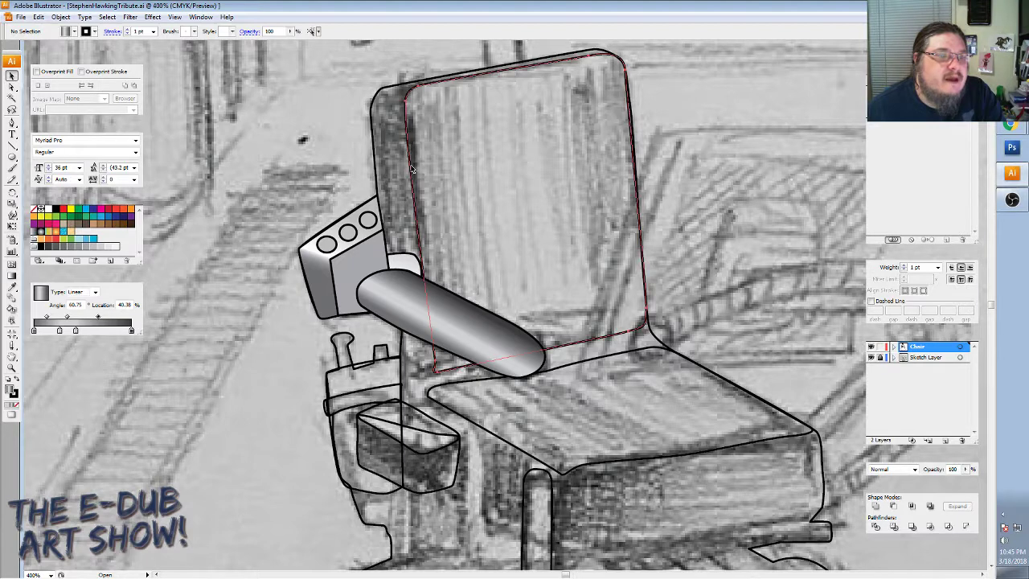
click(46, 280)
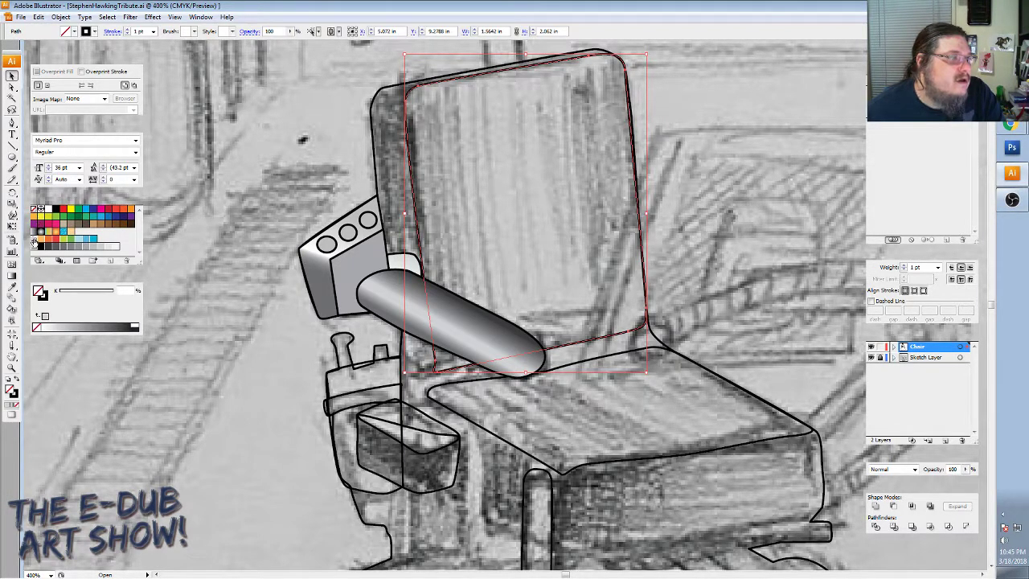
click(34, 238)
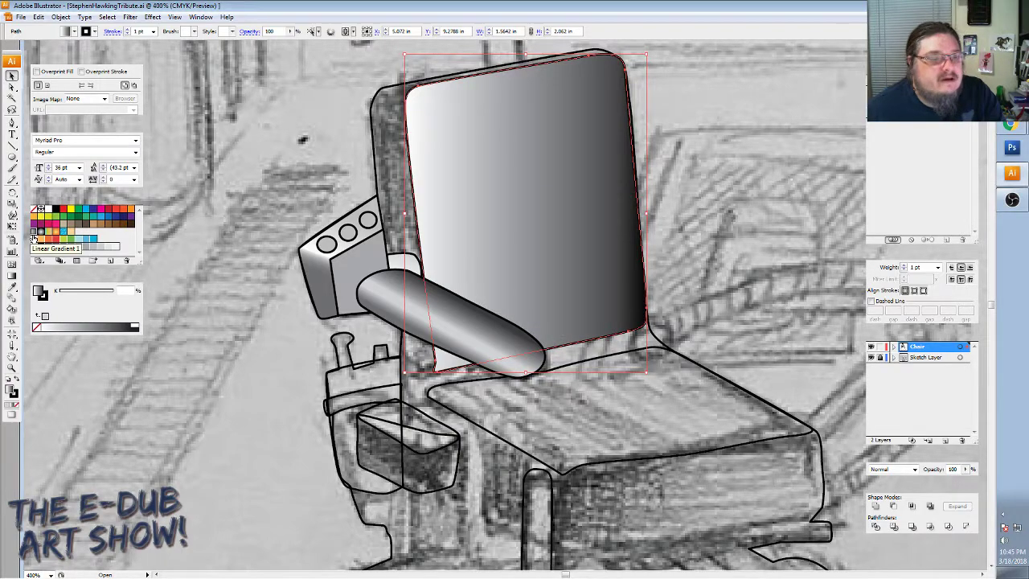
scroll(177, 217, up, 1)
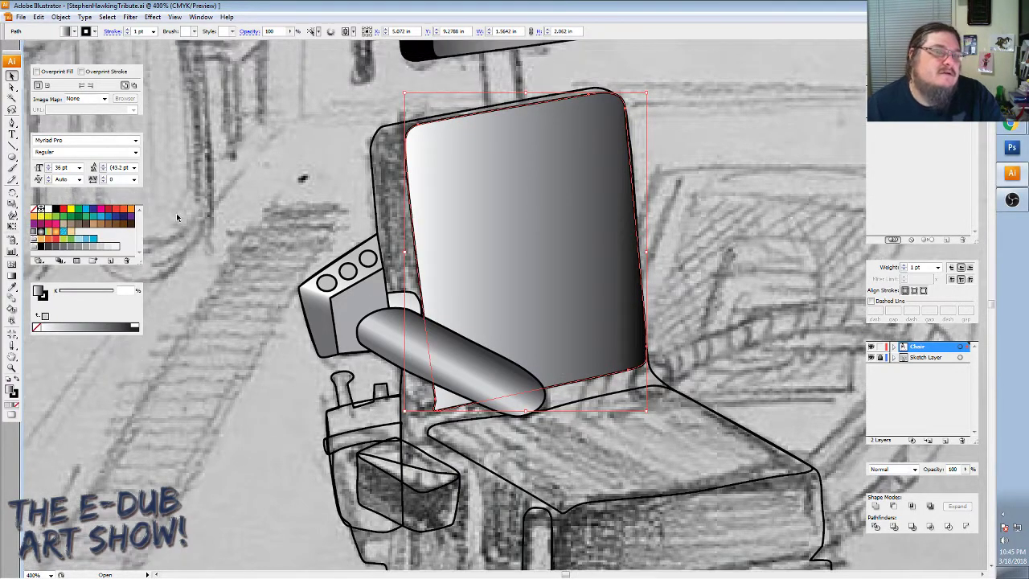
scroll(177, 217, up, 3)
scroll(176, 217, up, 1)
scroll(177, 217, down, 1)
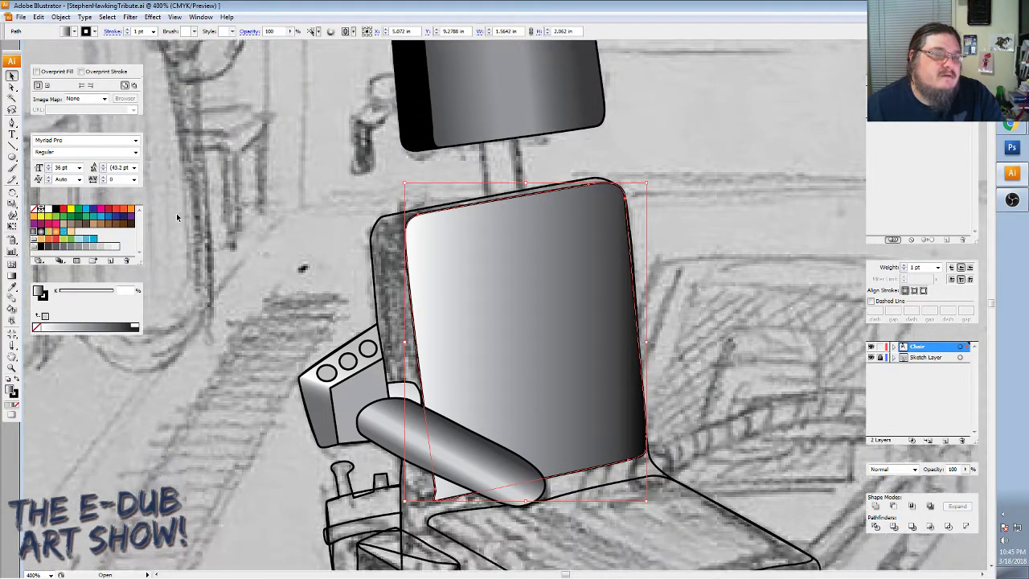
scroll(177, 218, up, 1)
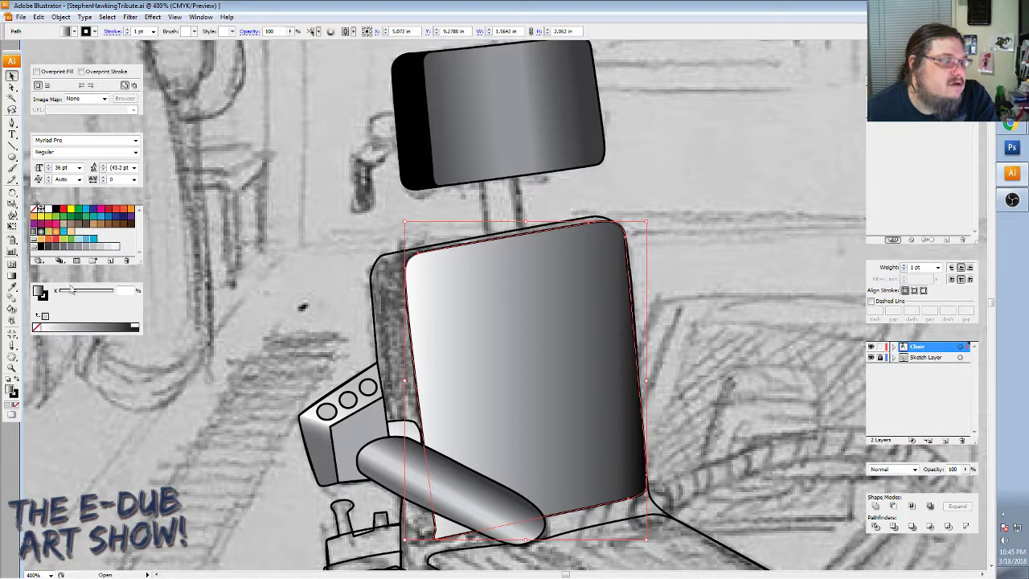
key(ctrl+F9)
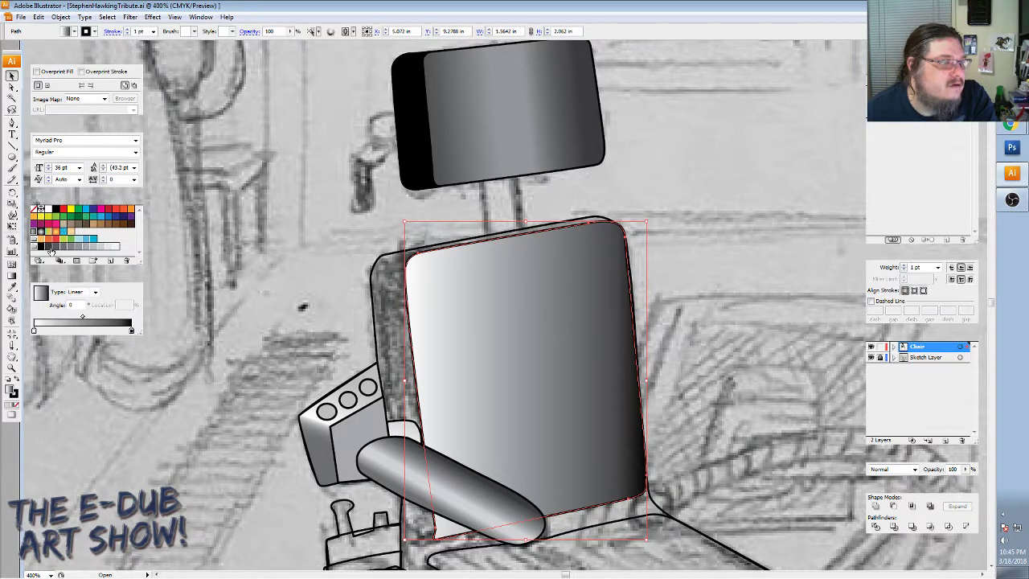
Set the backrest gradient from black to dark grey with a lighter middle stop at 43.96%.
drag(50, 251, 34, 331)
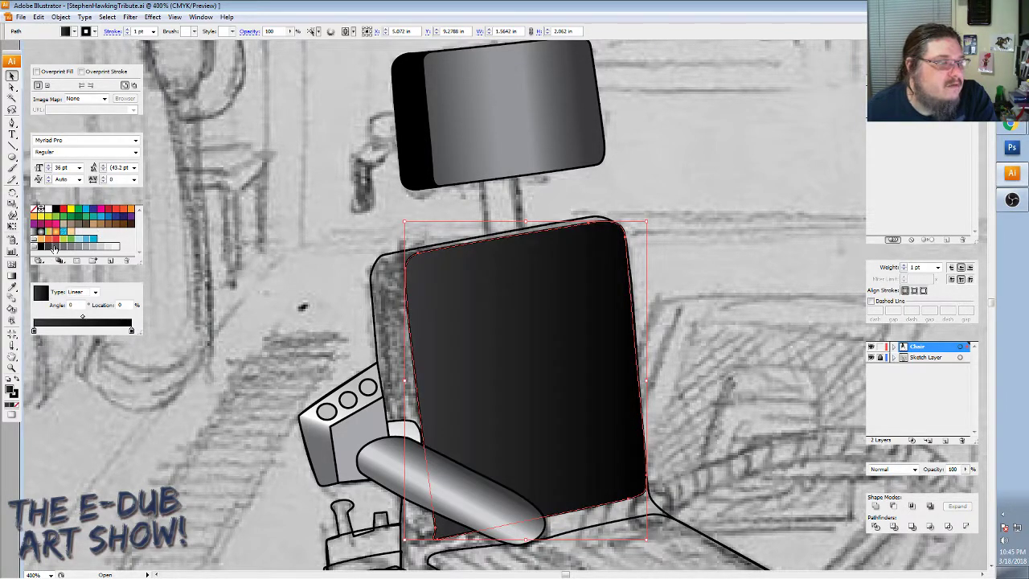
drag(56, 250, 132, 333)
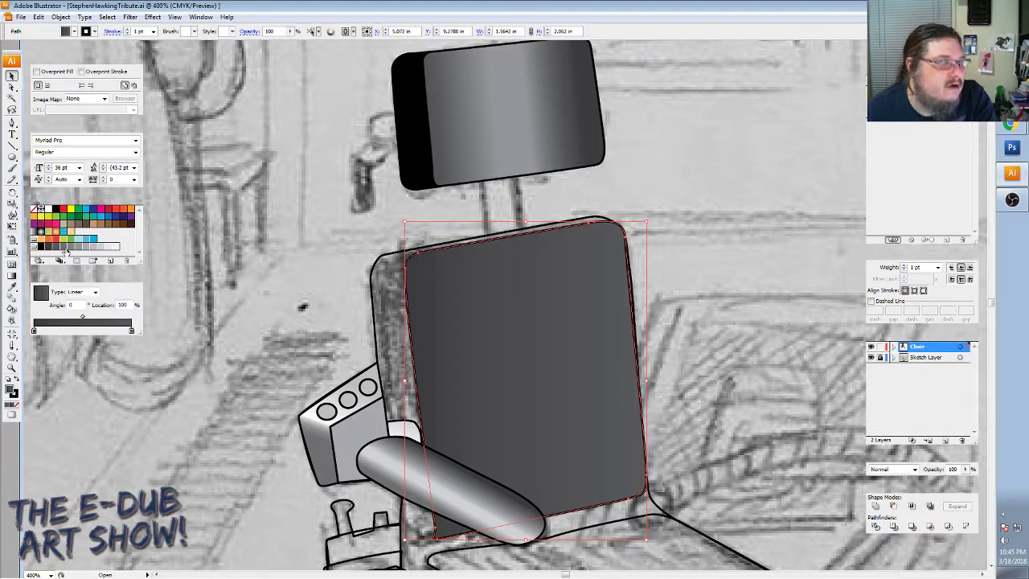
drag(63, 249, 70, 330)
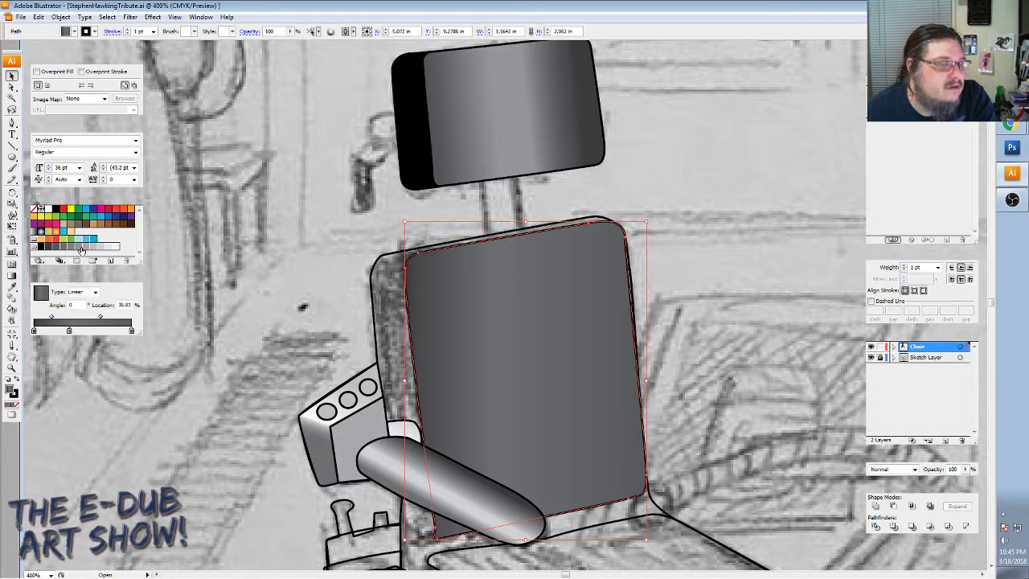
click(69, 330)
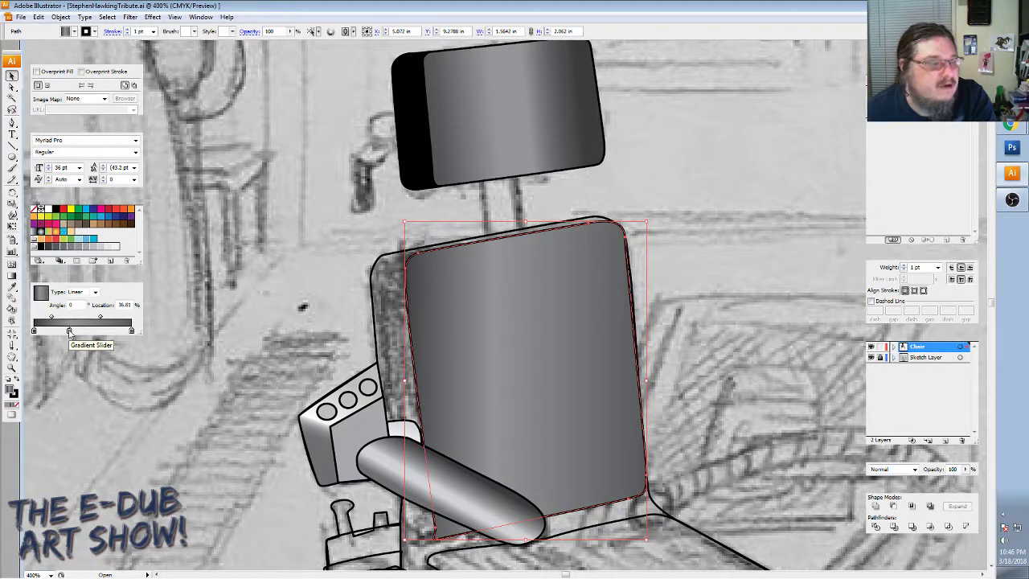
drag(70, 330, 76, 330)
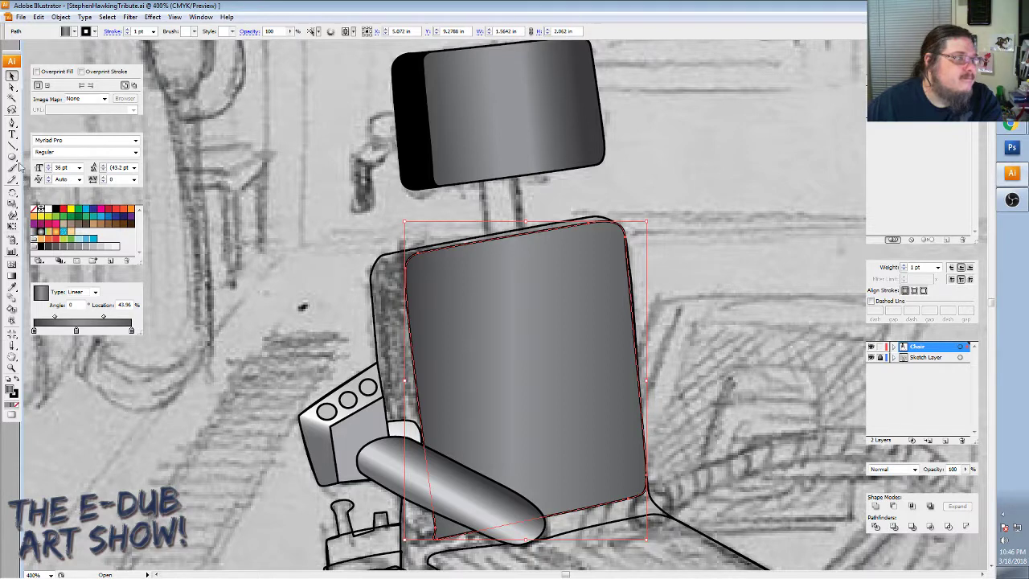
Stretch the backrest gradient across its full width at about 10° and adjust its start stop.
click(12, 276)
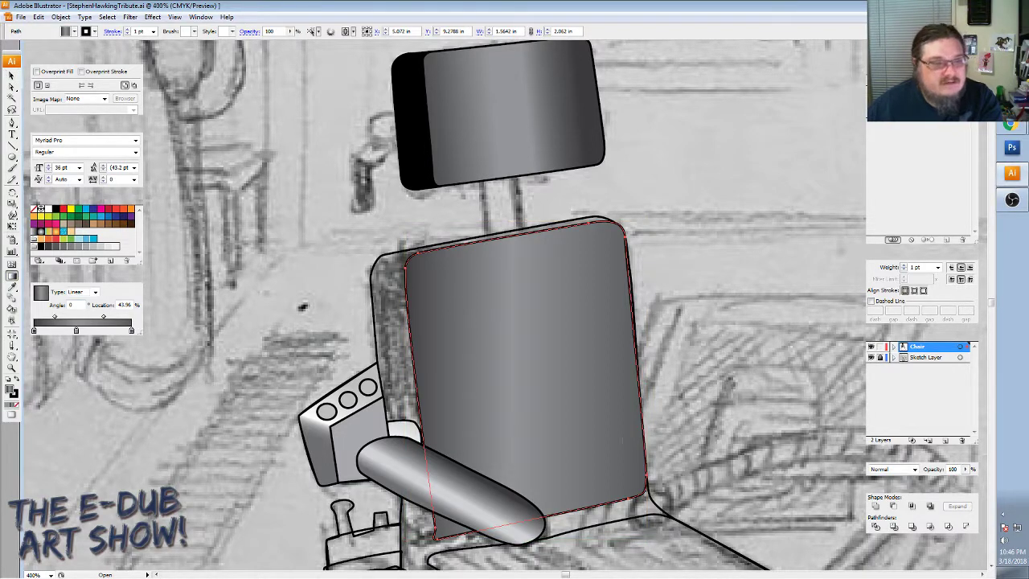
drag(425, 376, 618, 340)
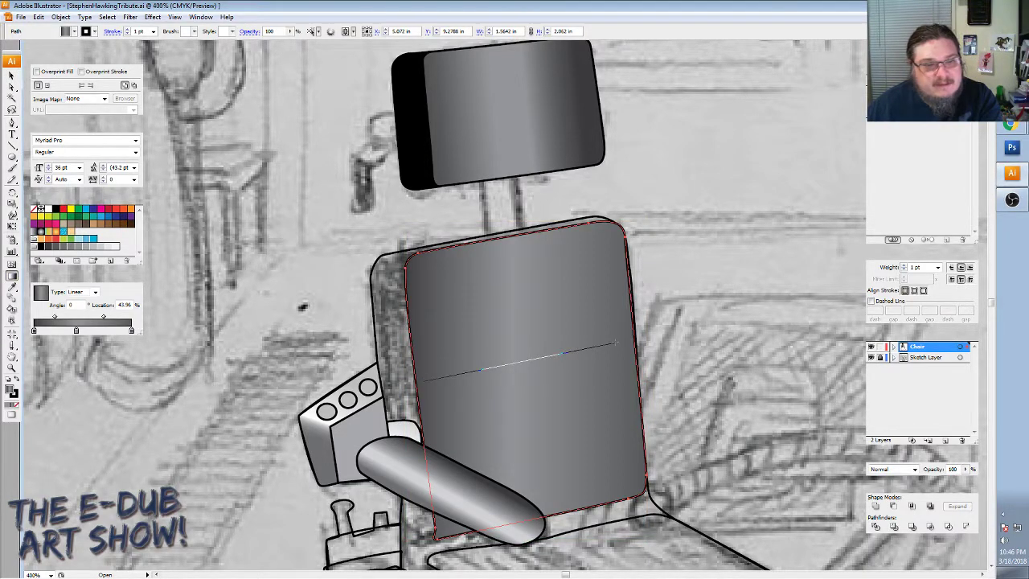
drag(443, 370, 610, 345)
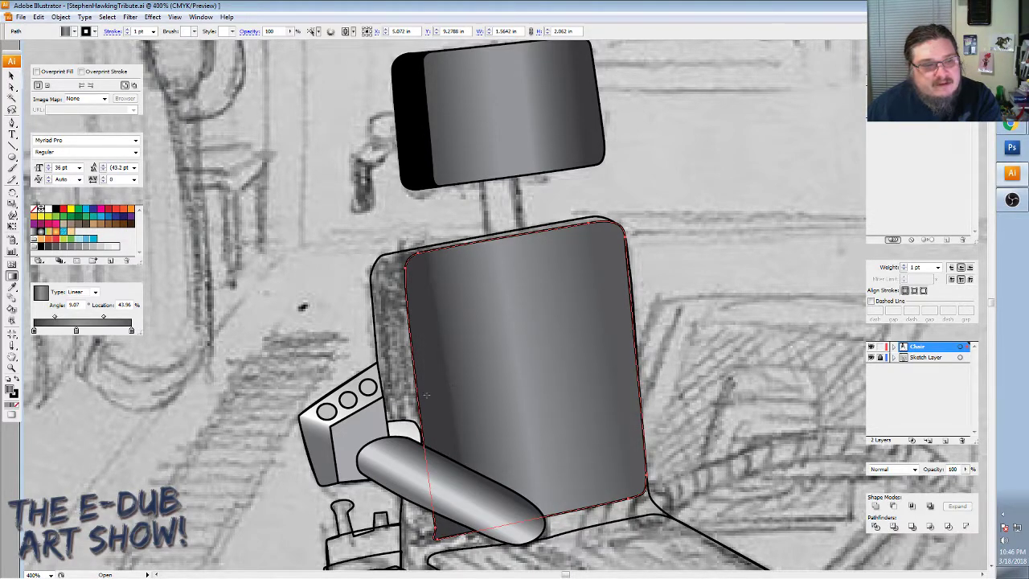
drag(454, 390, 635, 360)
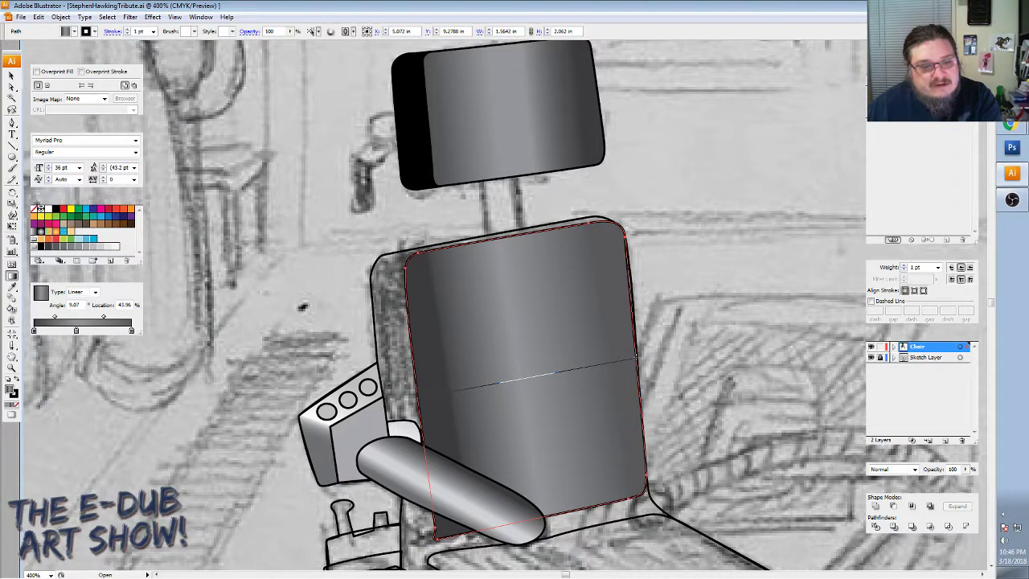
drag(635, 360, 635, 351)
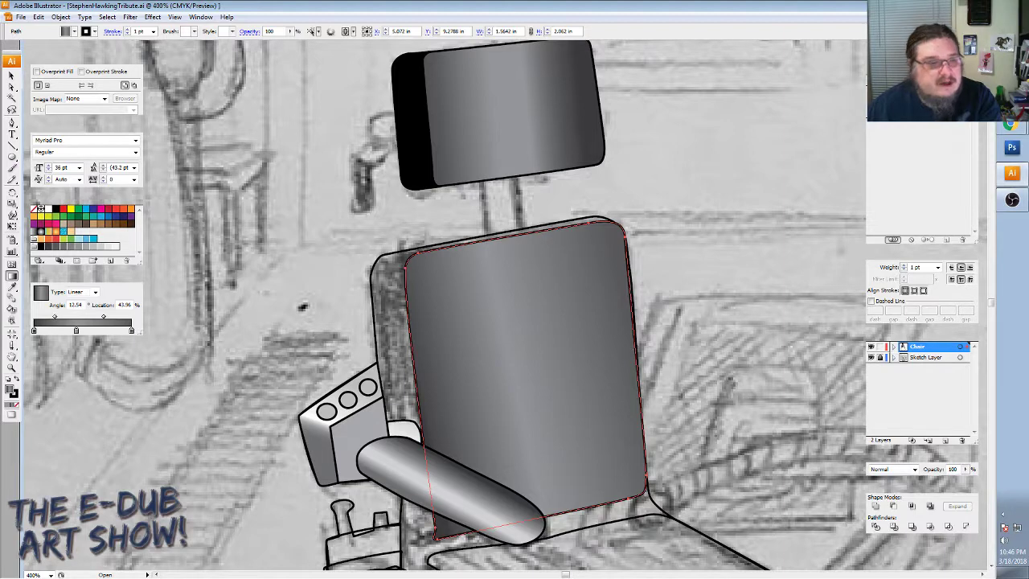
drag(415, 364, 633, 326)
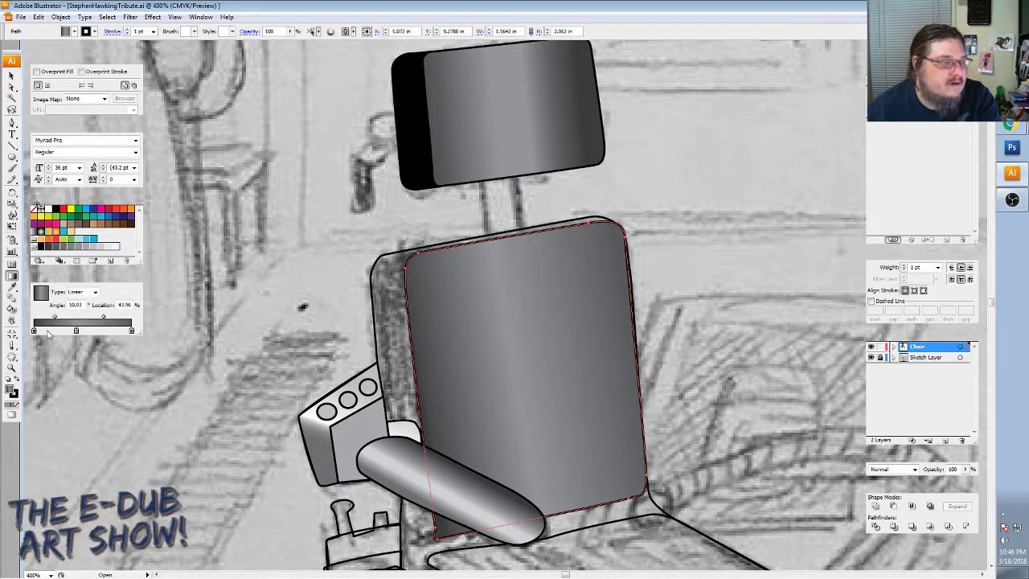
drag(35, 332, 34, 332)
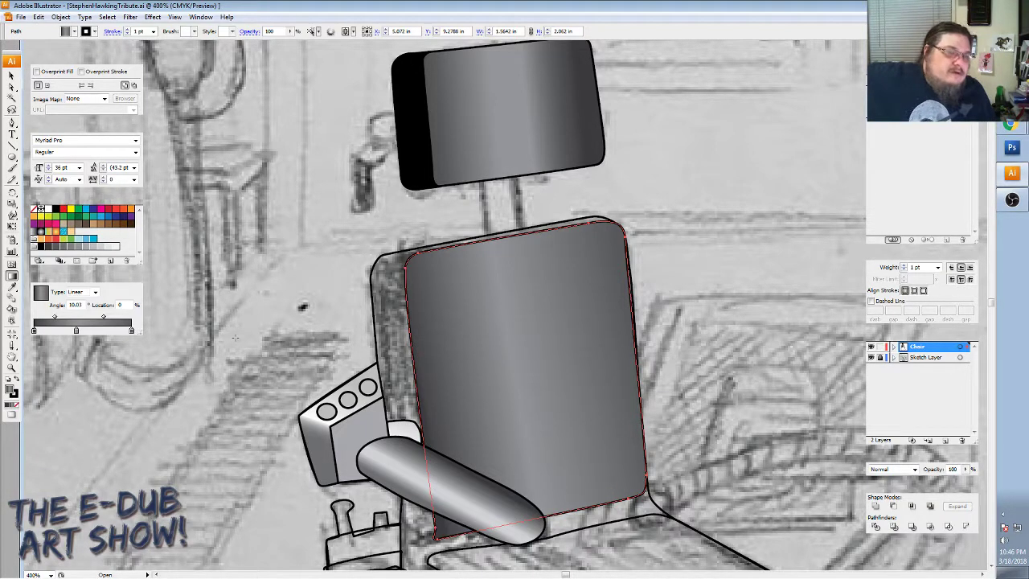
key(ctrl+minus)
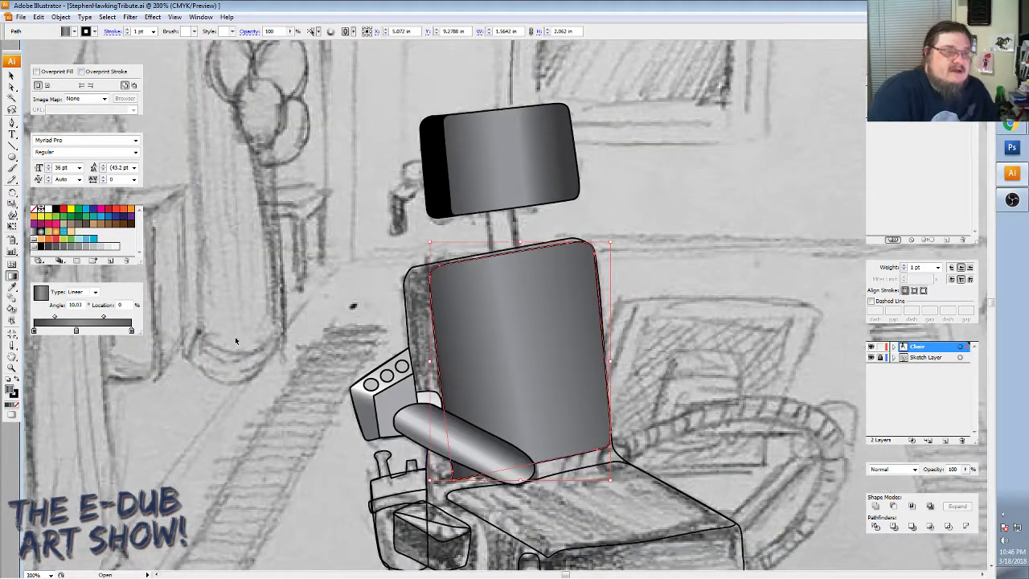
key(ctrl+minus)
key(ctrl+minus)
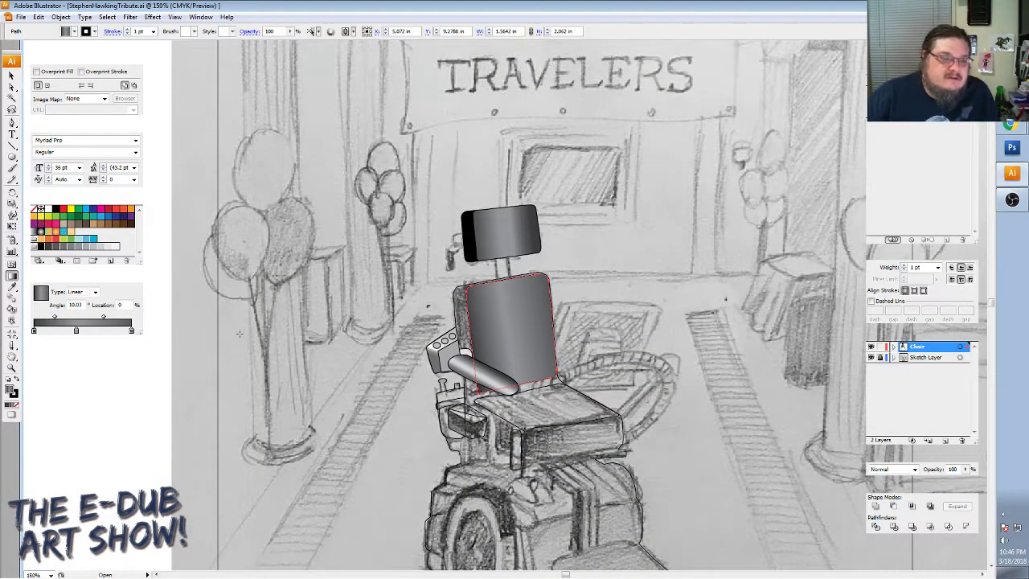
scroll(239, 332, down, 2)
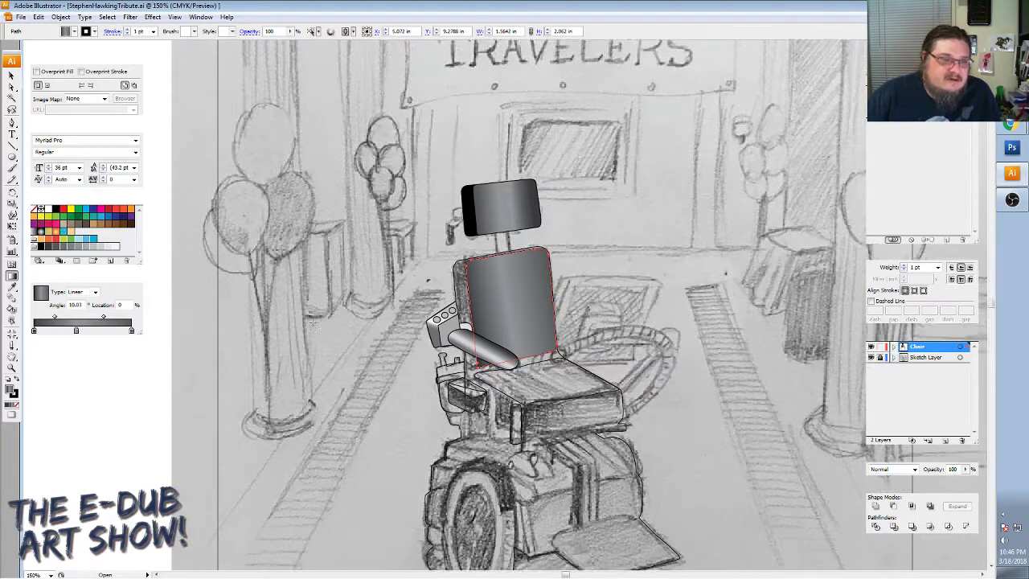
scroll(281, 326, down, 3)
scroll(320, 322, up, 3)
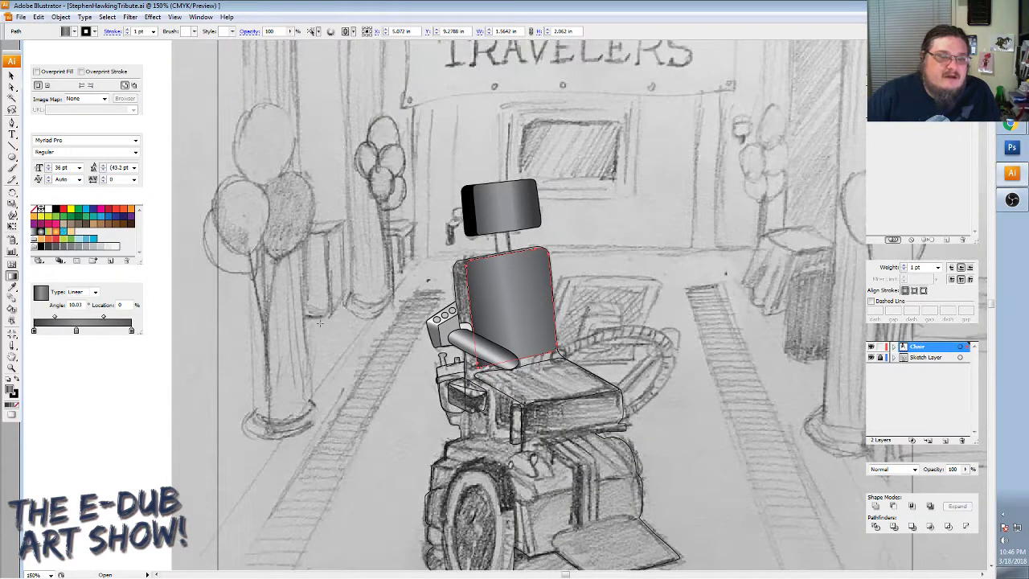
scroll(320, 323, down, 2)
scroll(320, 323, down, 2)
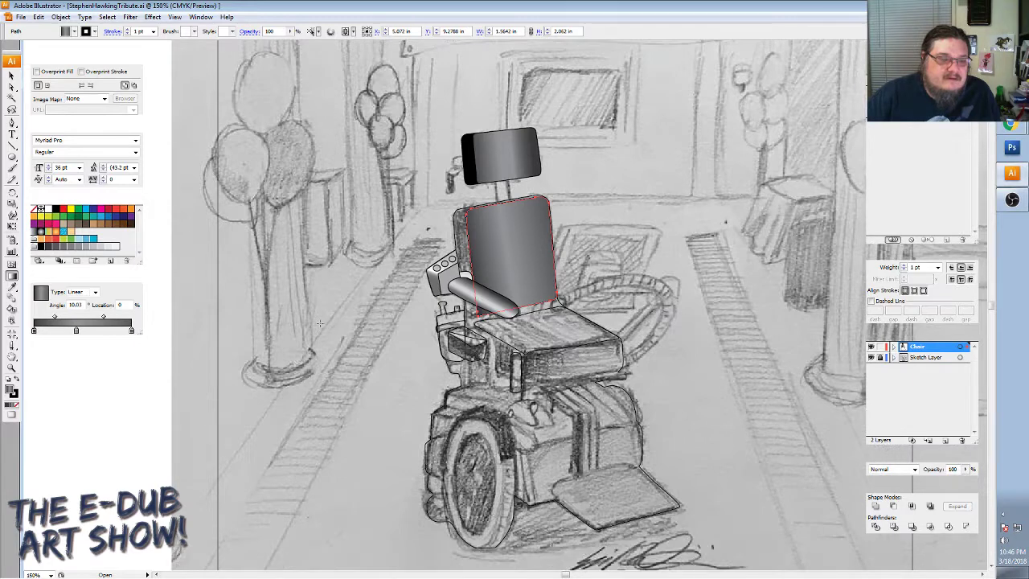
scroll(320, 323, down, 1)
scroll(320, 322, up, 3)
scroll(320, 322, up, 2)
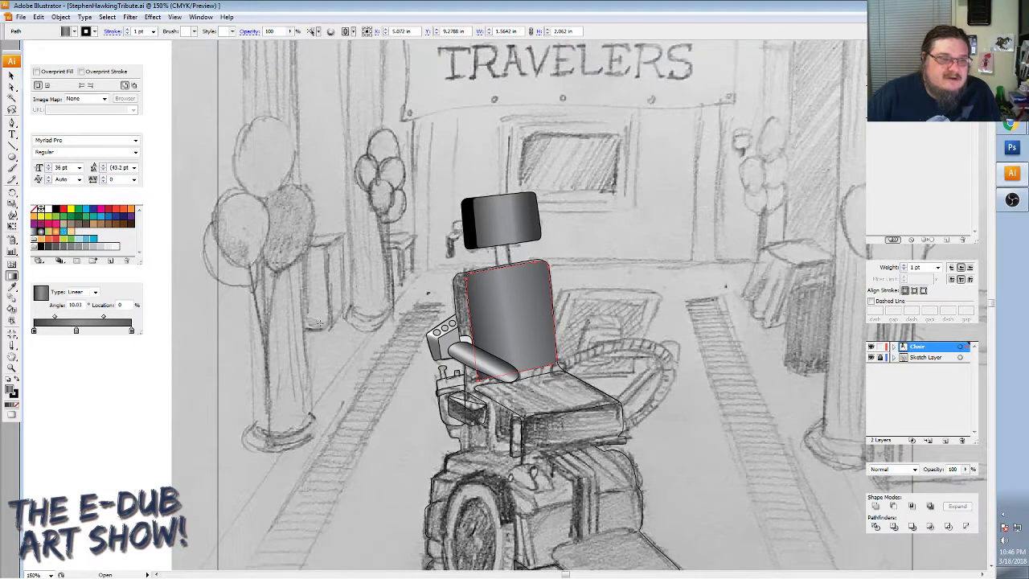
scroll(320, 323, up, 1)
scroll(320, 322, up, 3)
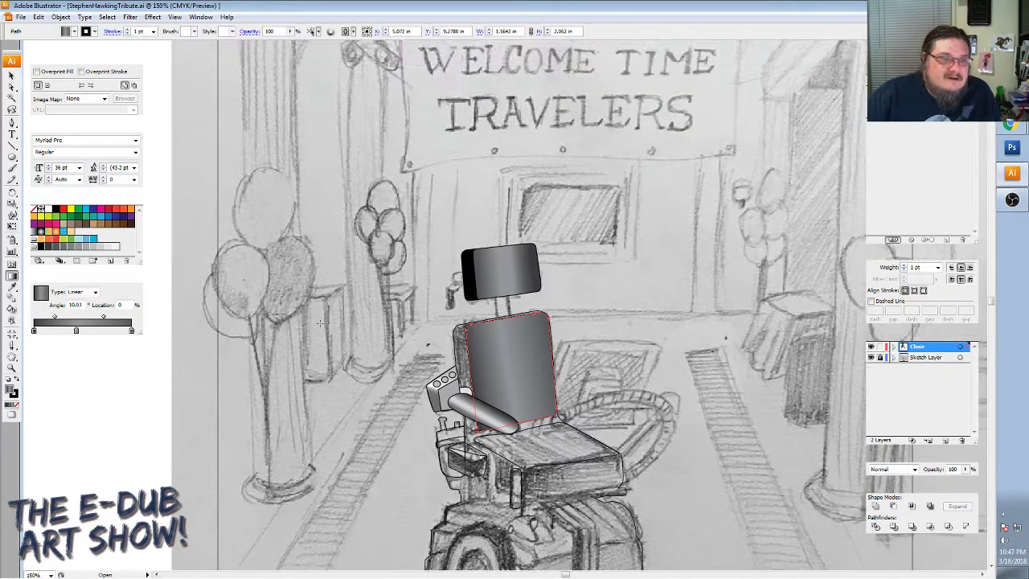
scroll(320, 323, up, 2)
scroll(320, 322, down, 4)
scroll(320, 323, down, 1)
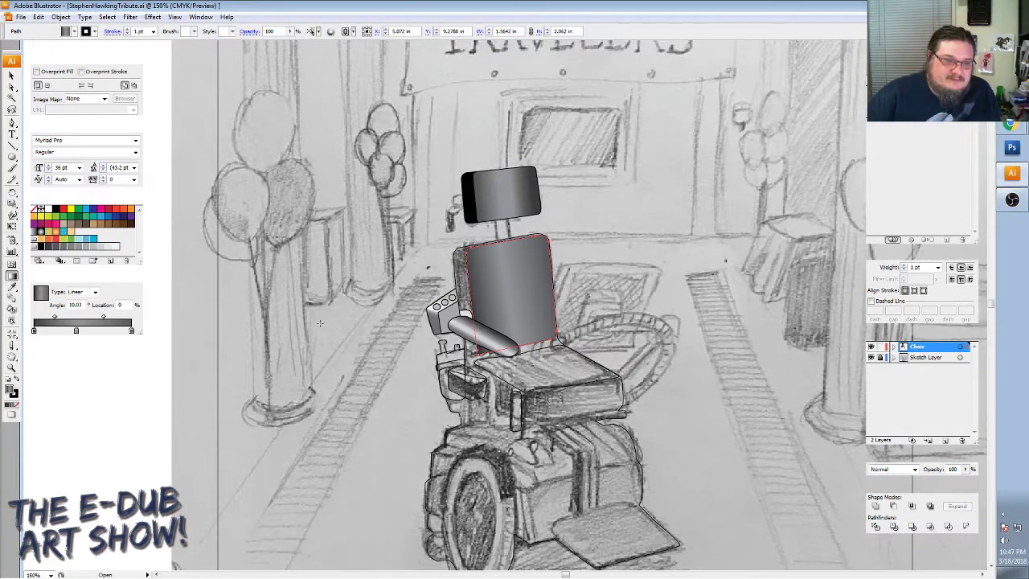
scroll(320, 323, up, 2)
key(ctrl+minus)
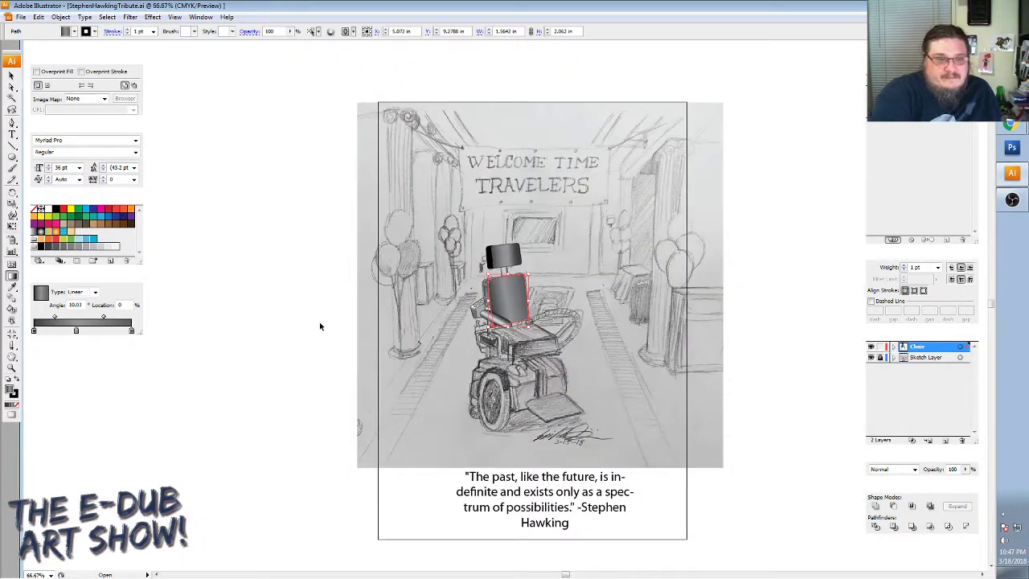
key(ctrl+plus)
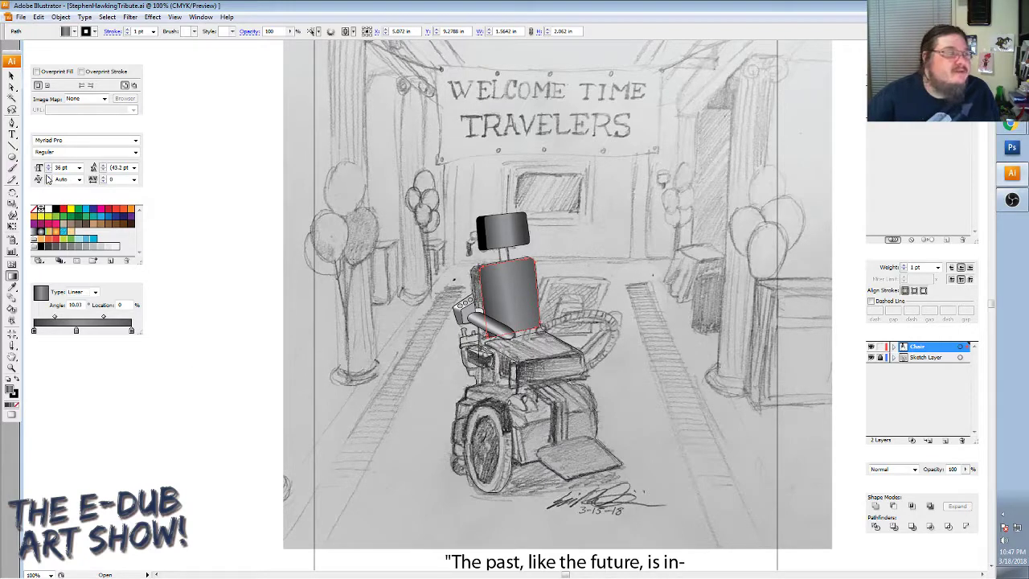
click(11, 75)
click(389, 279)
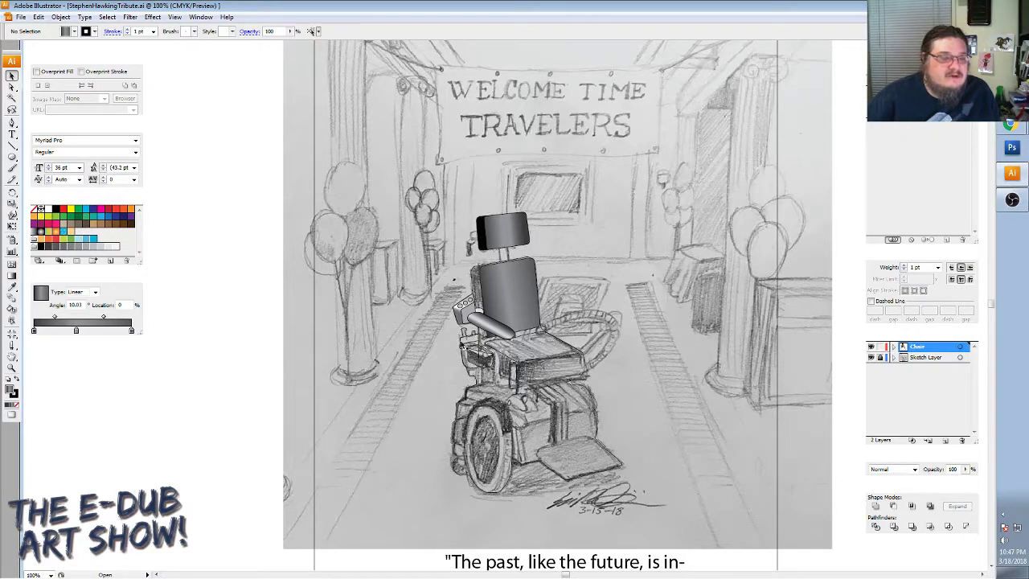
key(z)
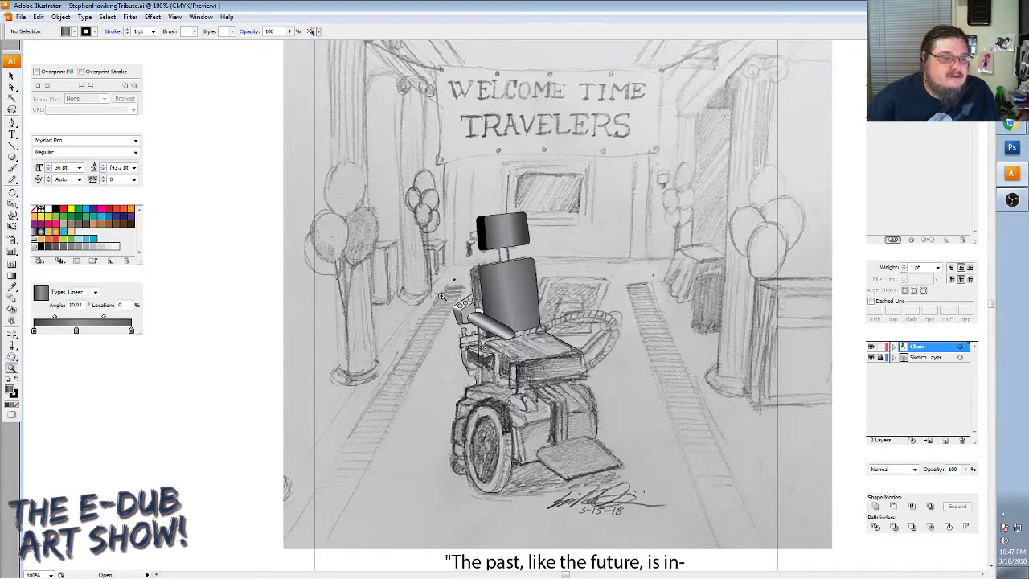
Zoom in on the control box and fill its body light grey.
drag(461, 331, 551, 407)
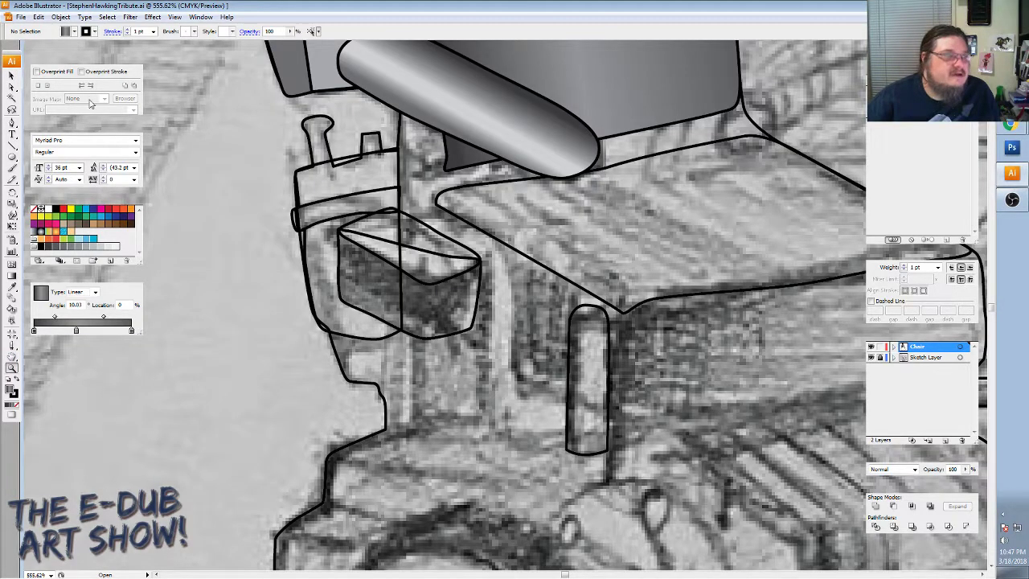
click(12, 76)
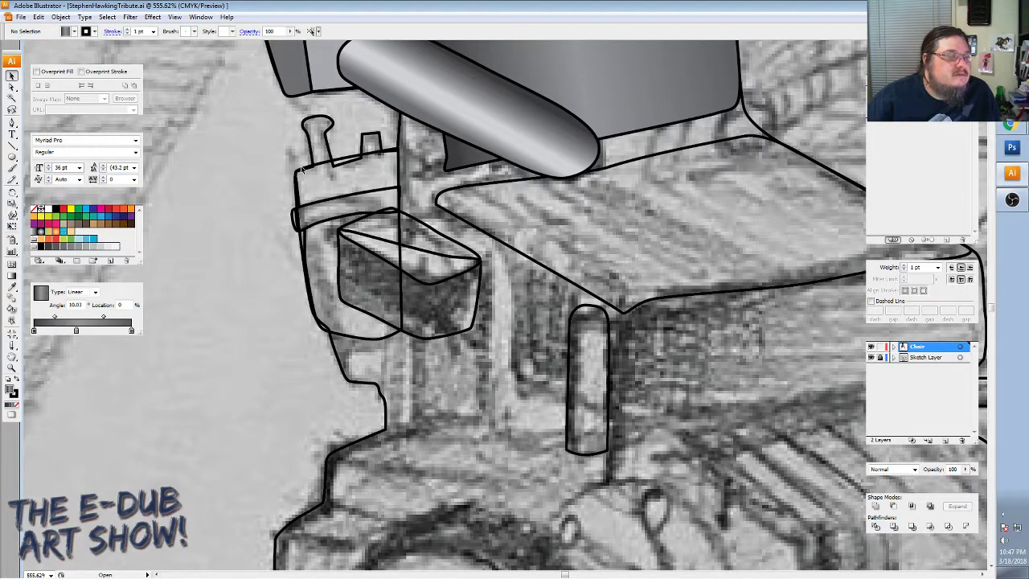
click(305, 170)
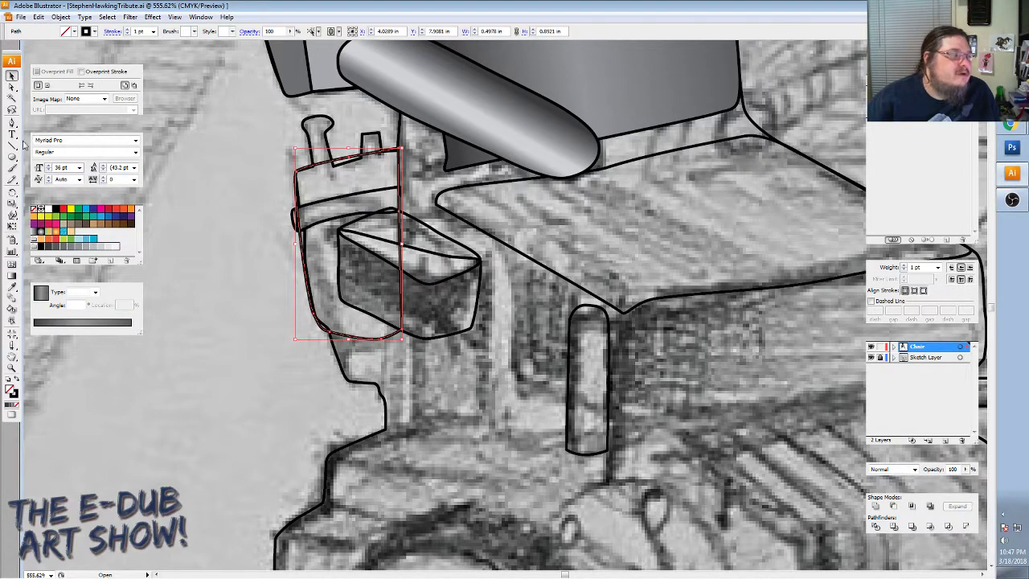
click(109, 249)
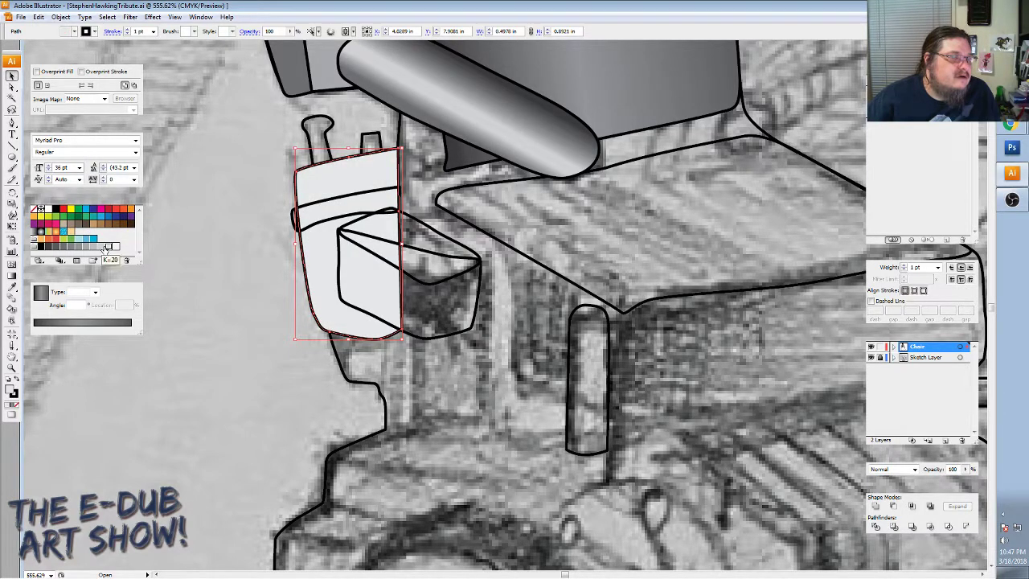
click(102, 249)
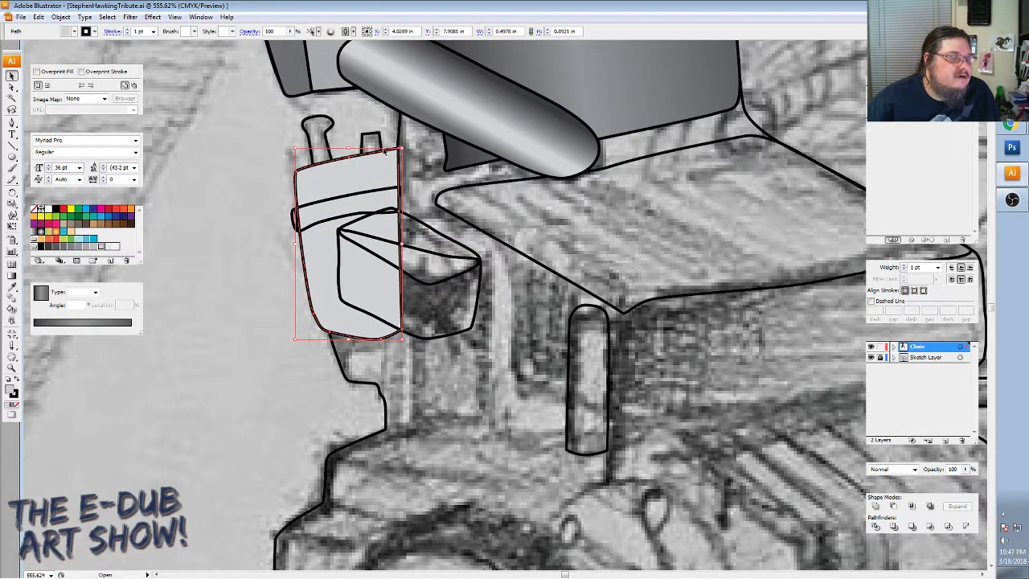
Fill the top band dark grey and the lower box's lid light grey.
click(332, 201)
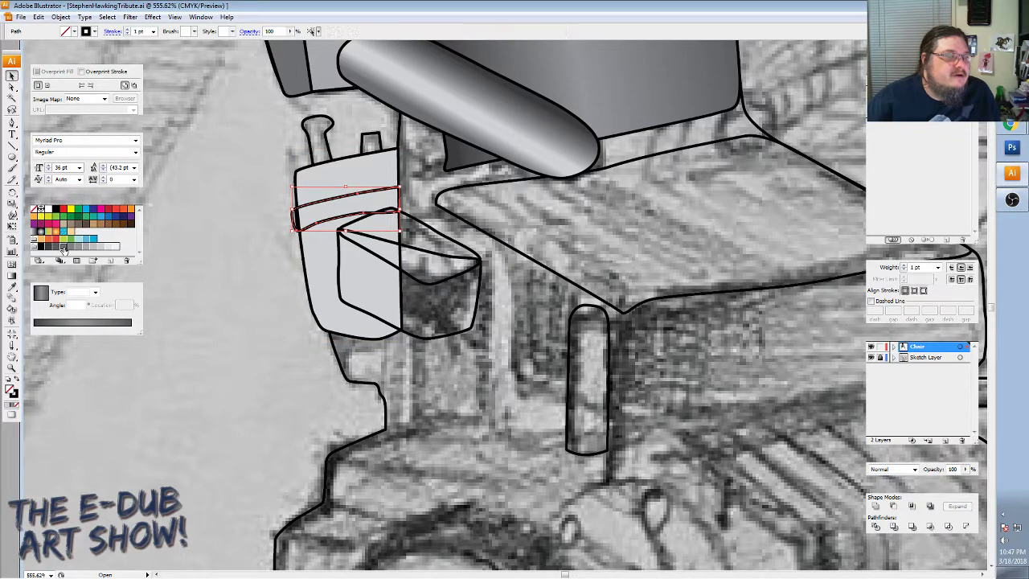
click(63, 250)
click(218, 249)
click(410, 279)
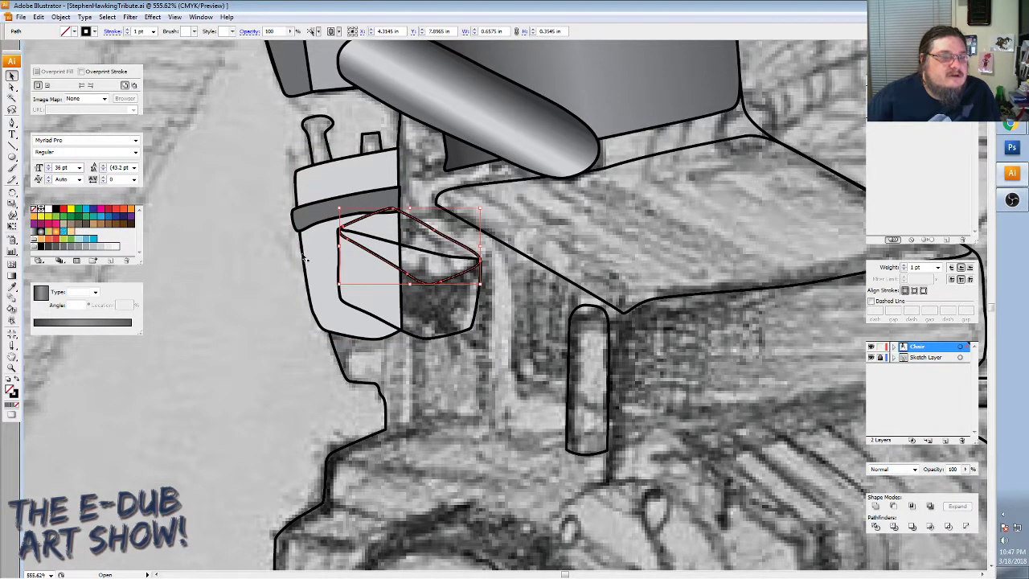
click(92, 249)
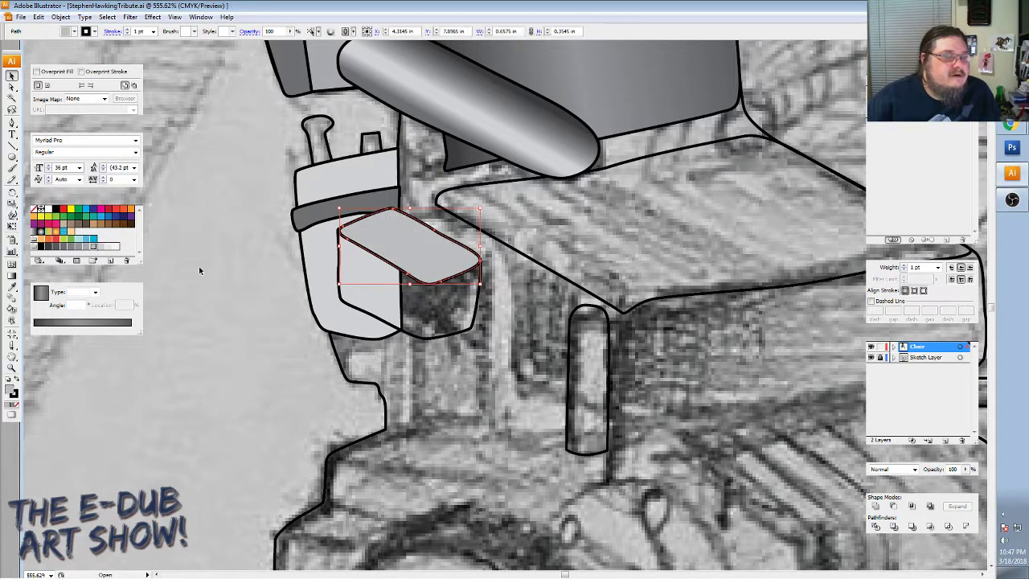
click(417, 339)
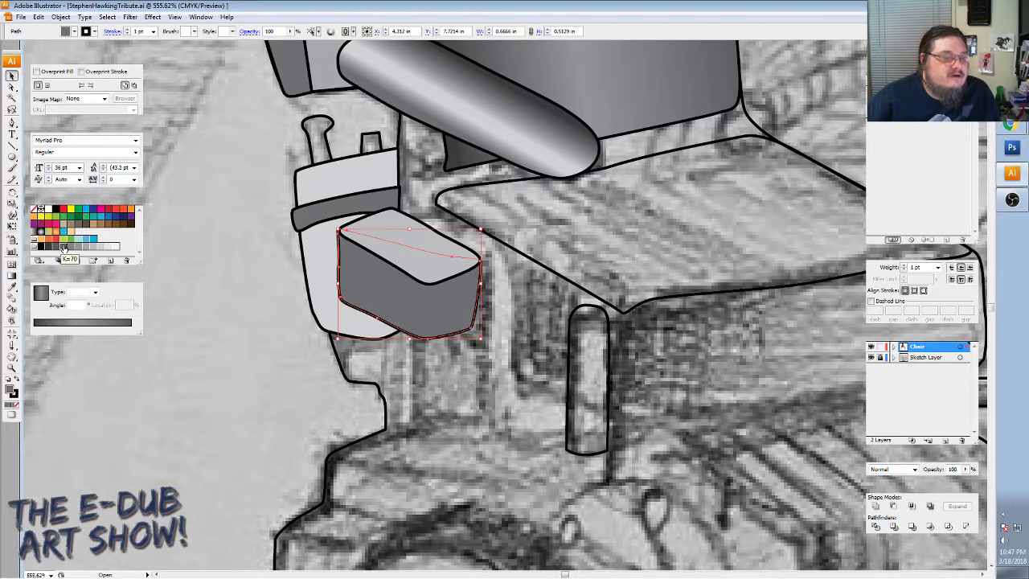
Give the front block a grey linear gradient with a grey stop at 79.67%.
click(56, 247)
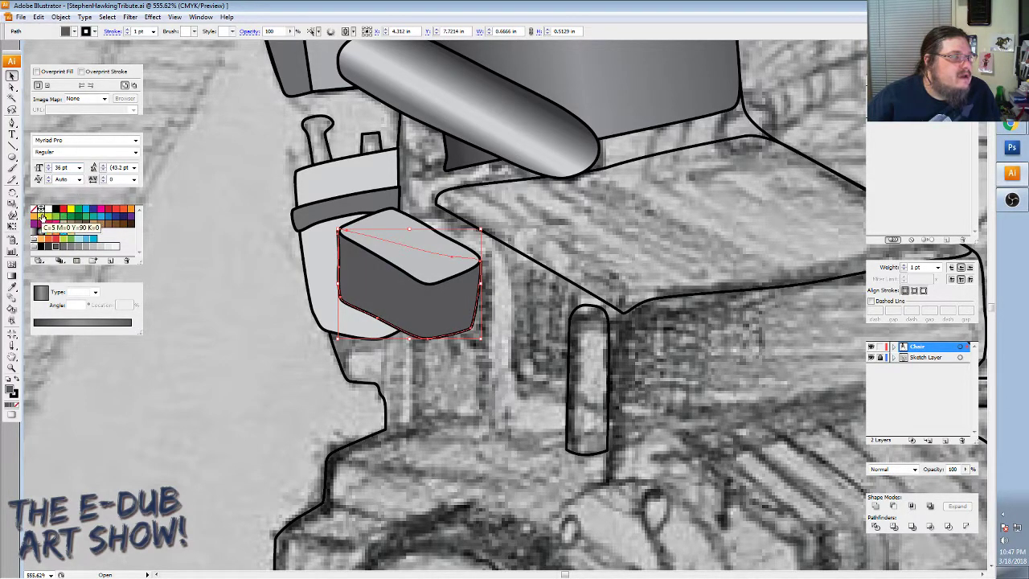
click(35, 232)
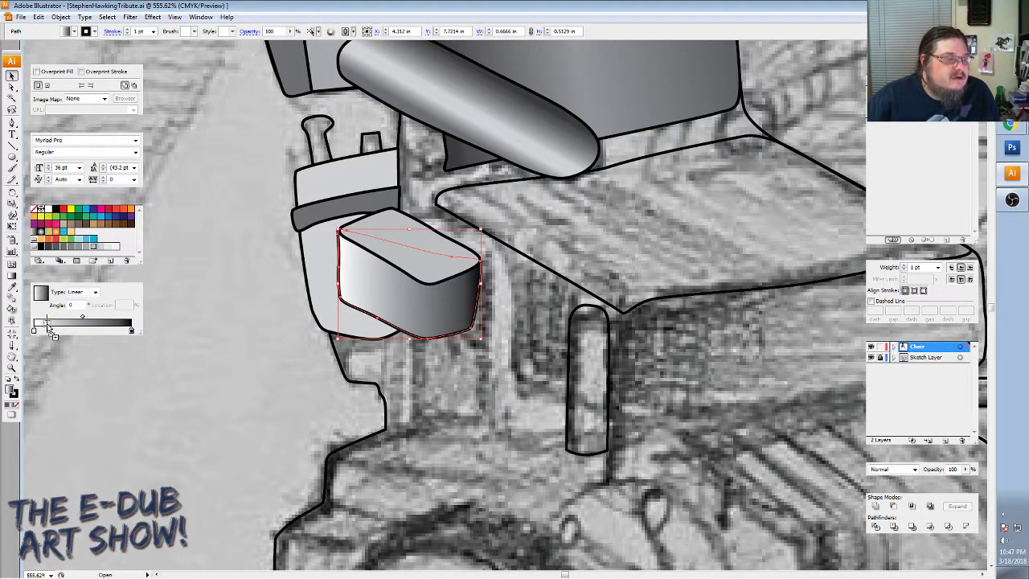
drag(93, 252, 36, 333)
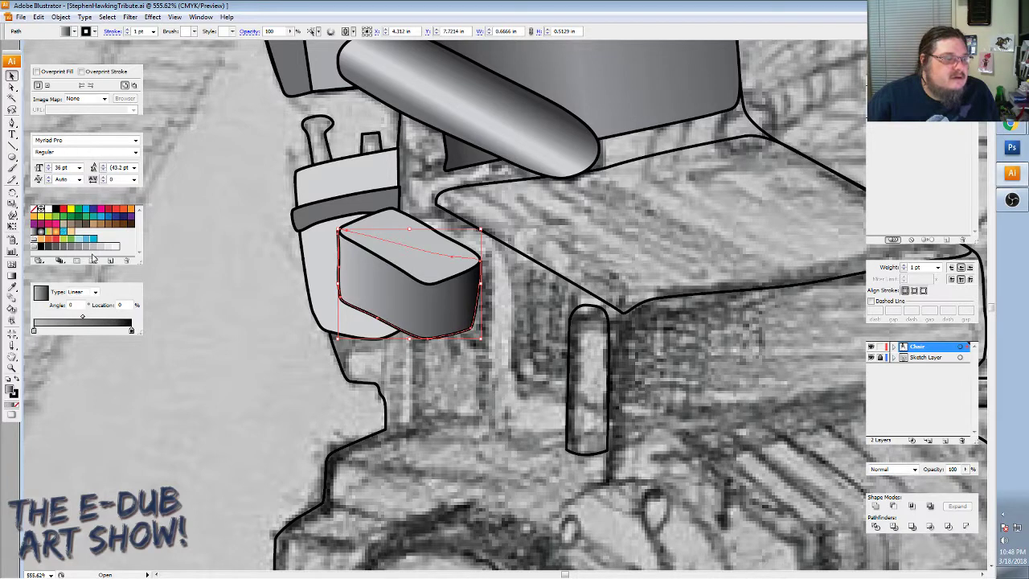
mouse_move(87, 247)
mouse_down()
mouse_move(82, 332)
mouse_move(71, 331)
mouse_up()
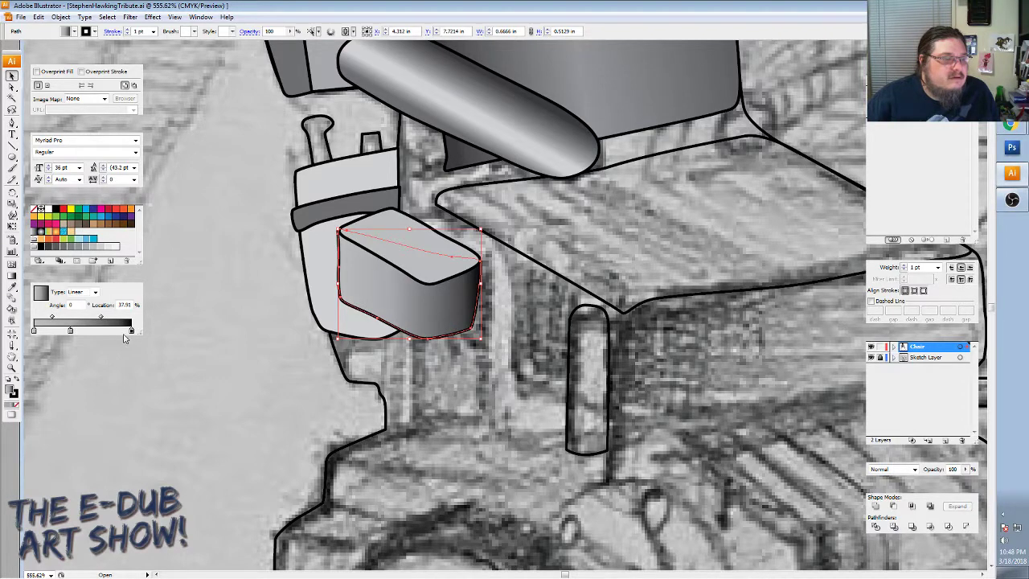
click(132, 331)
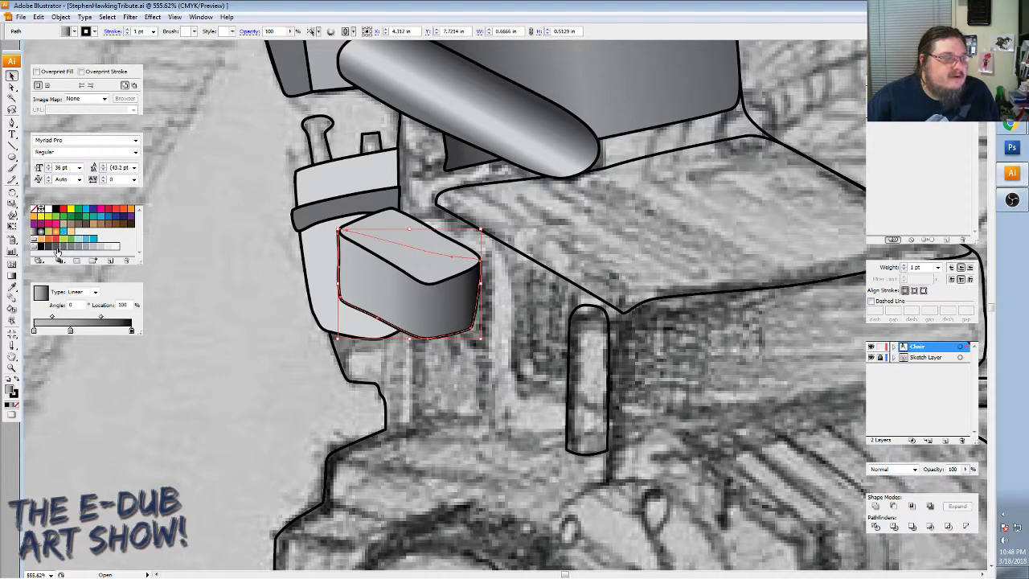
drag(86, 248, 90, 287)
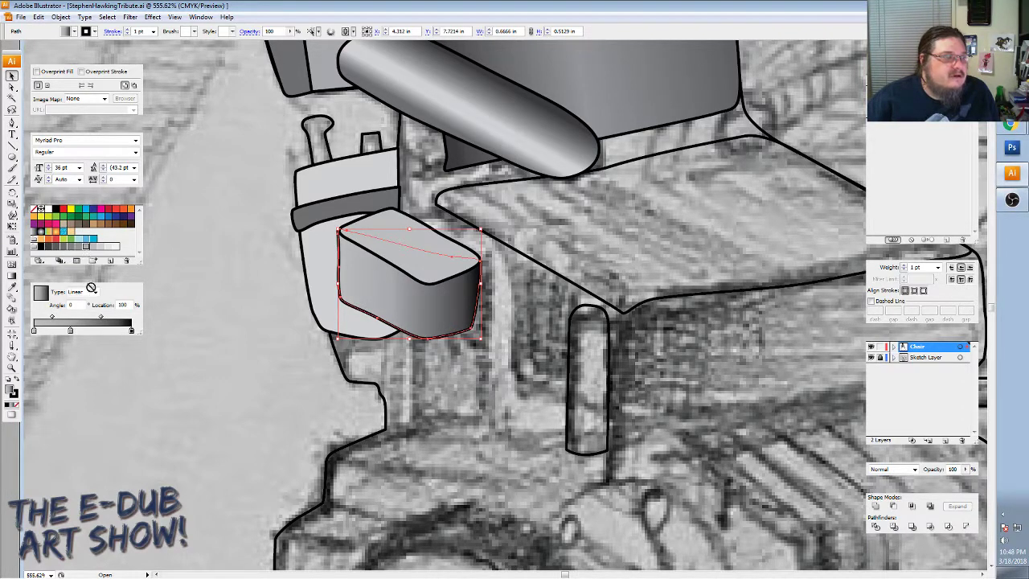
drag(103, 336, 112, 332)
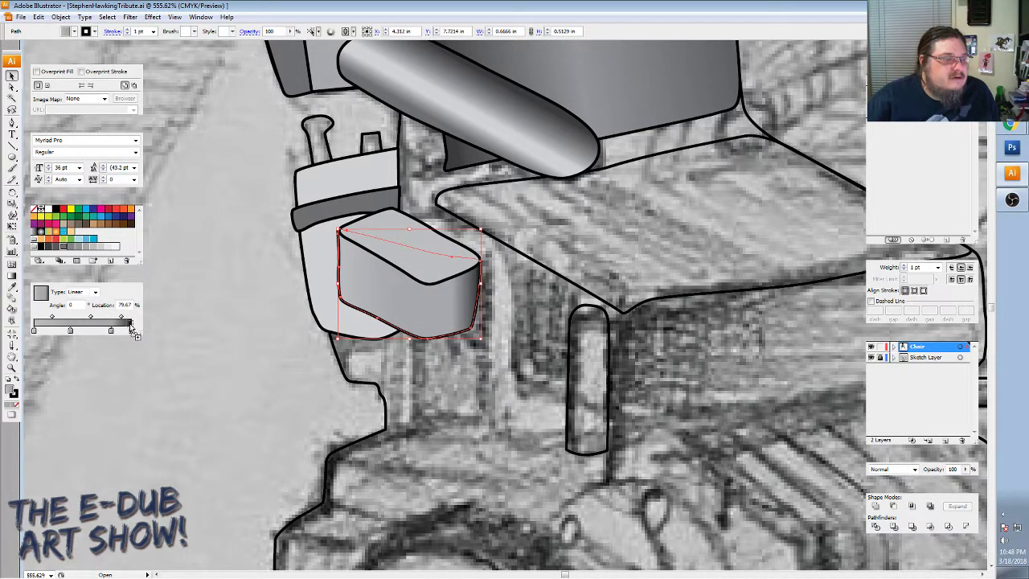
drag(68, 252, 132, 331)
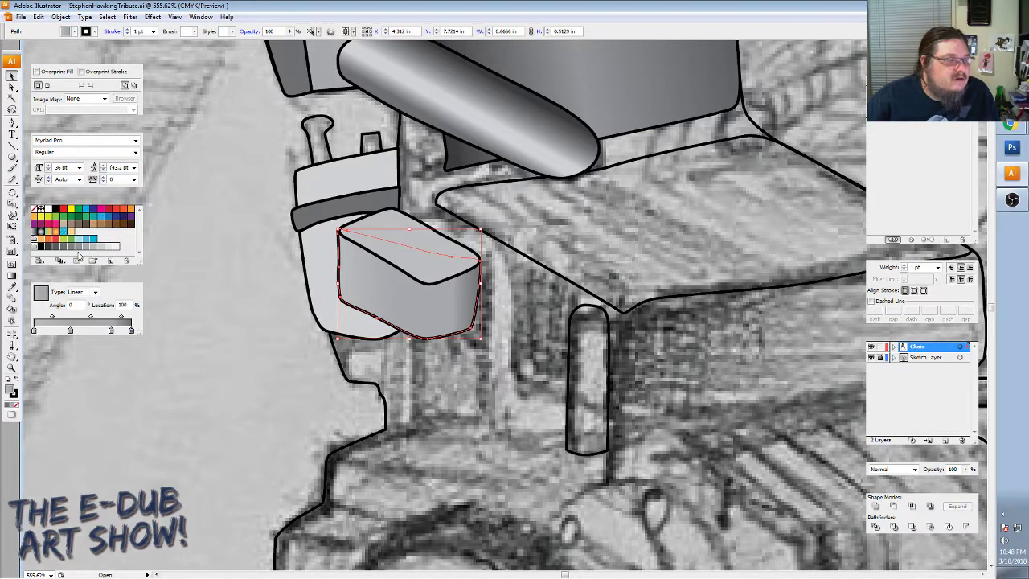
click(111, 329)
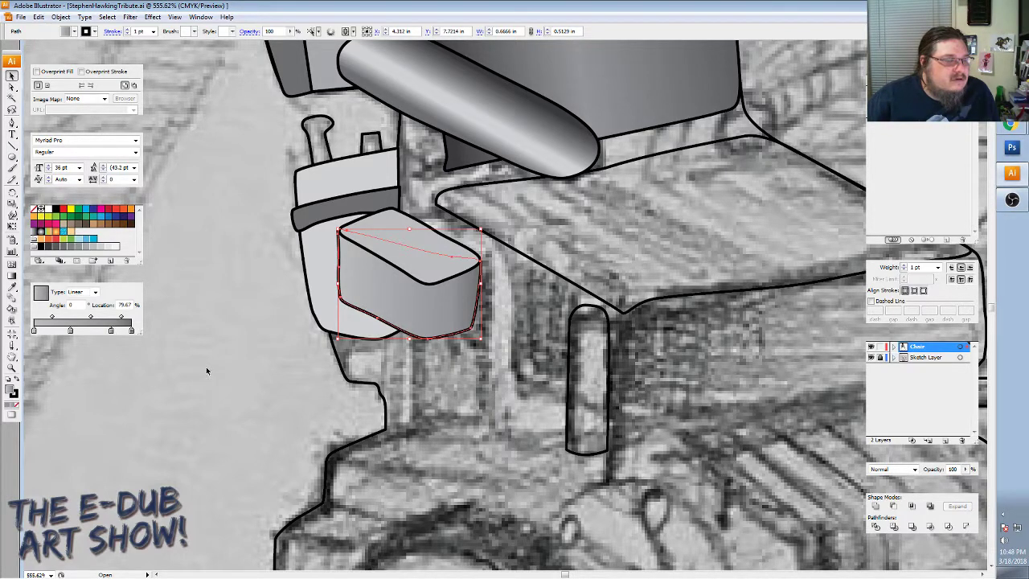
Angle the block's gradient to about -8.31° and recolour its left stop dark grey.
click(12, 276)
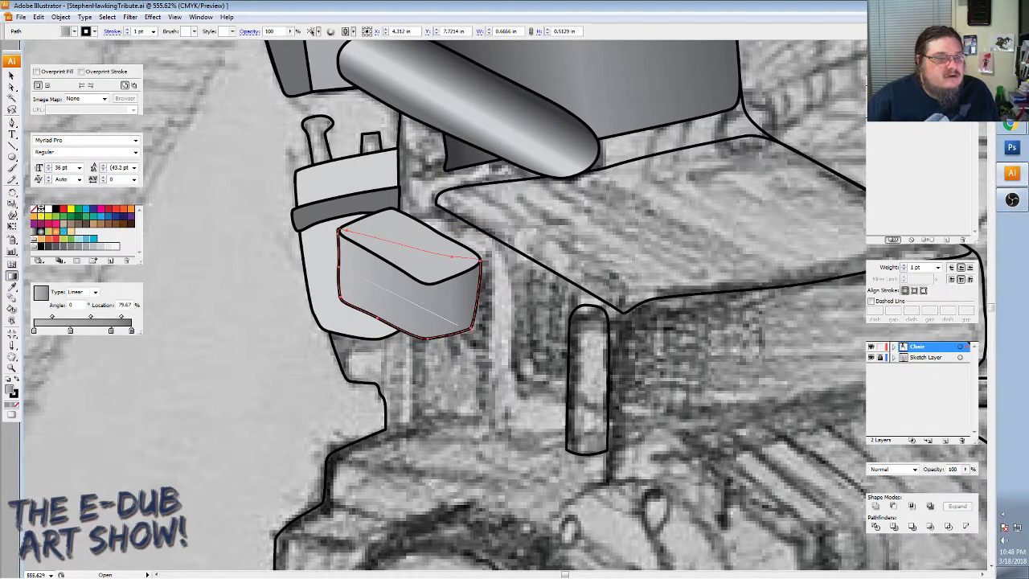
drag(438, 316, 439, 316)
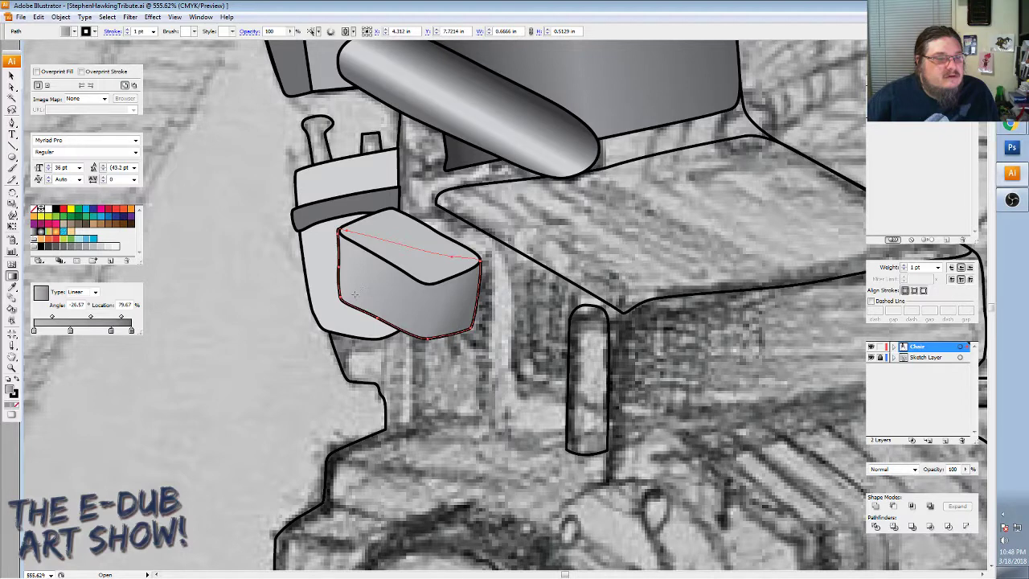
drag(433, 306, 434, 306)
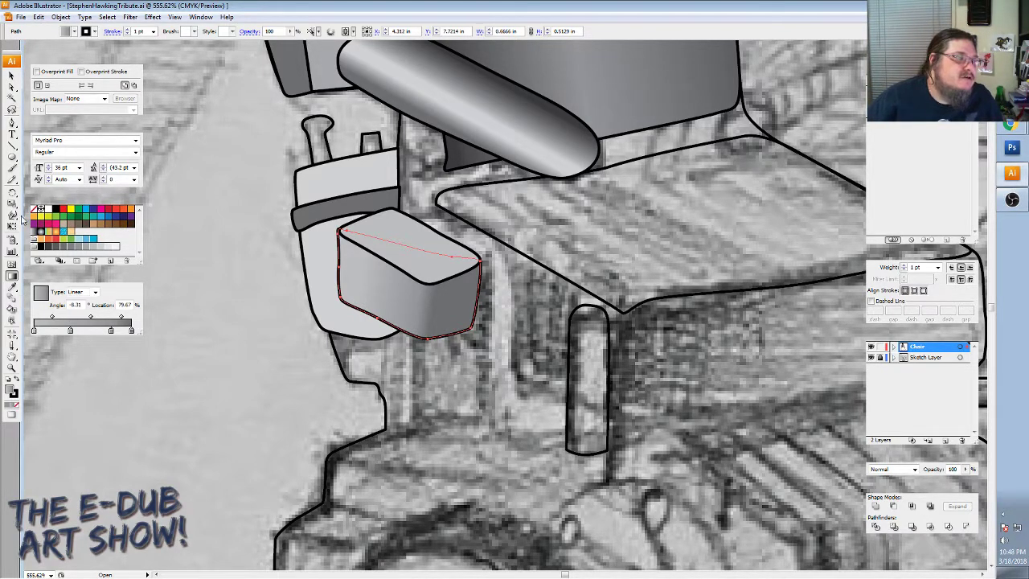
click(35, 331)
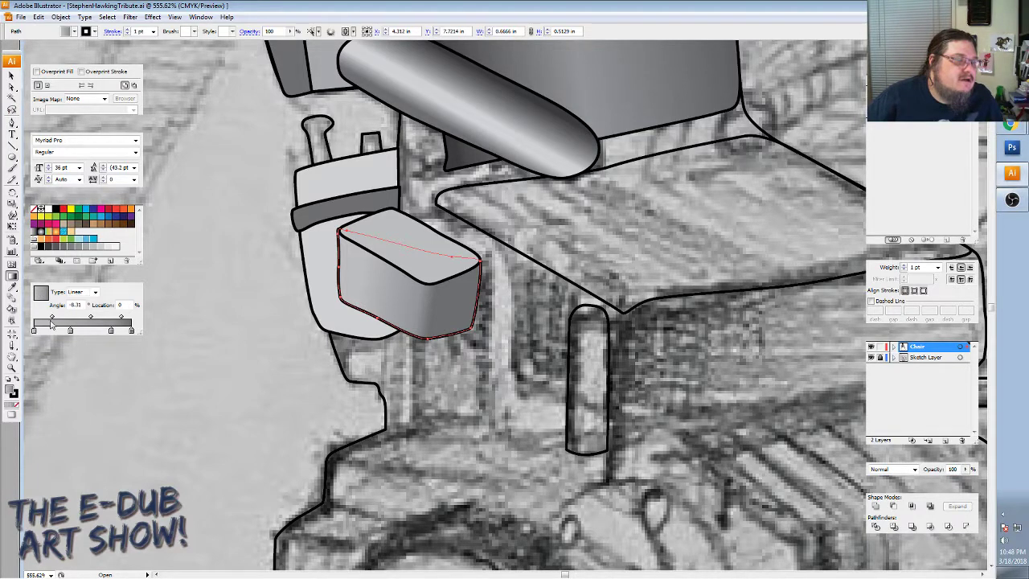
click(57, 248)
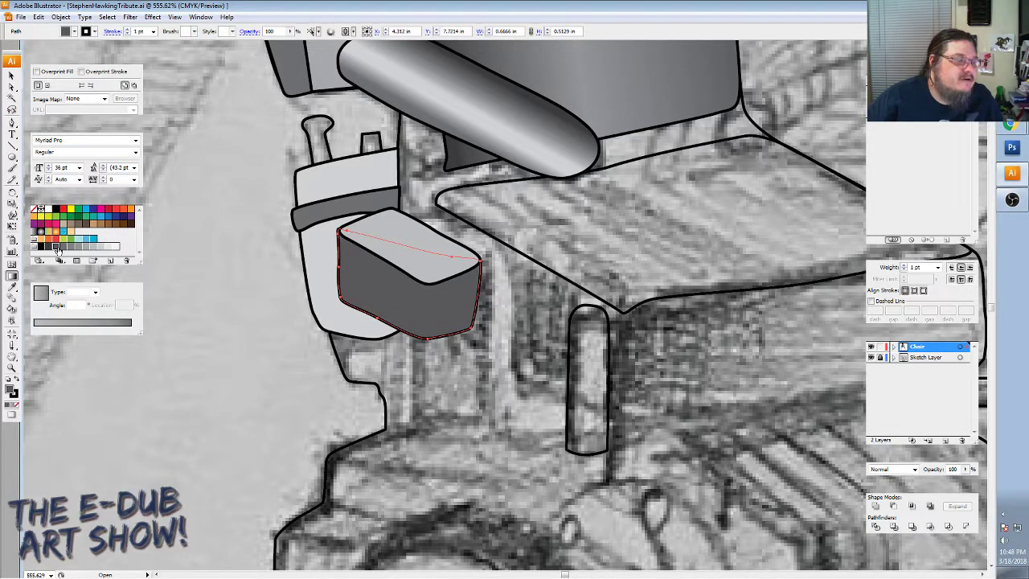
Undo the accidental solid dark grey fill to restore the block's gradient.
click(38, 17)
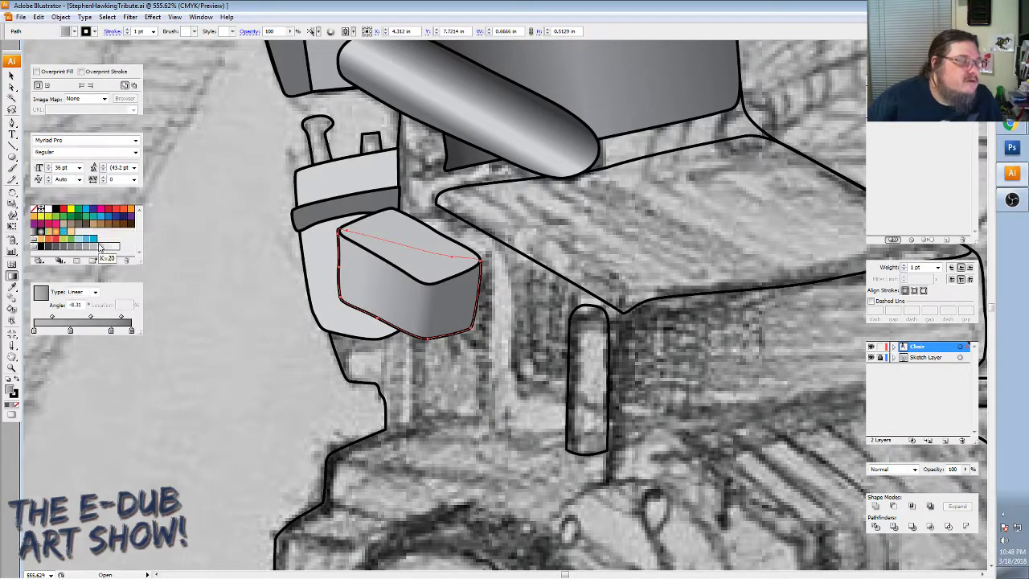
click(34, 331)
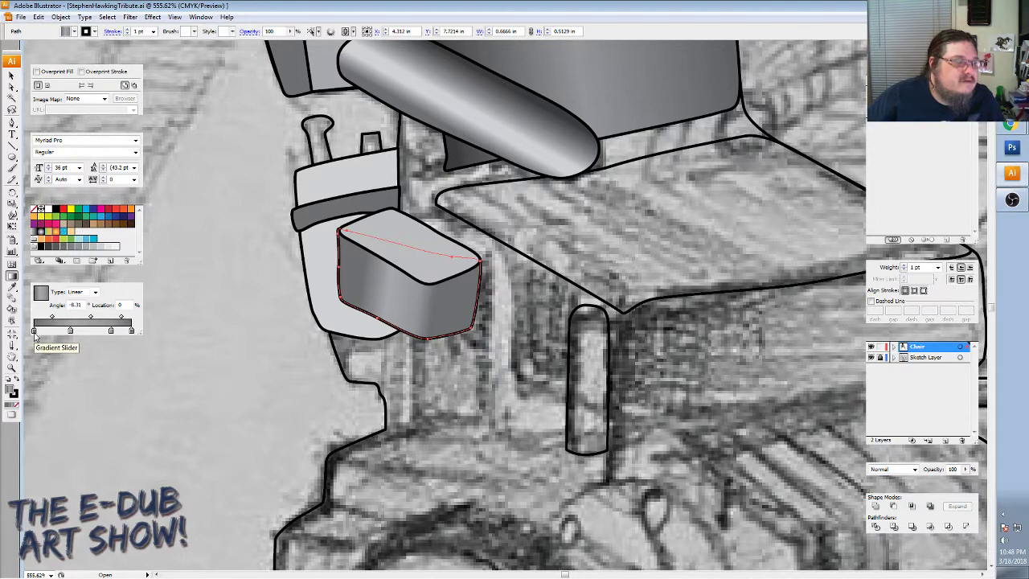
click(38, 17)
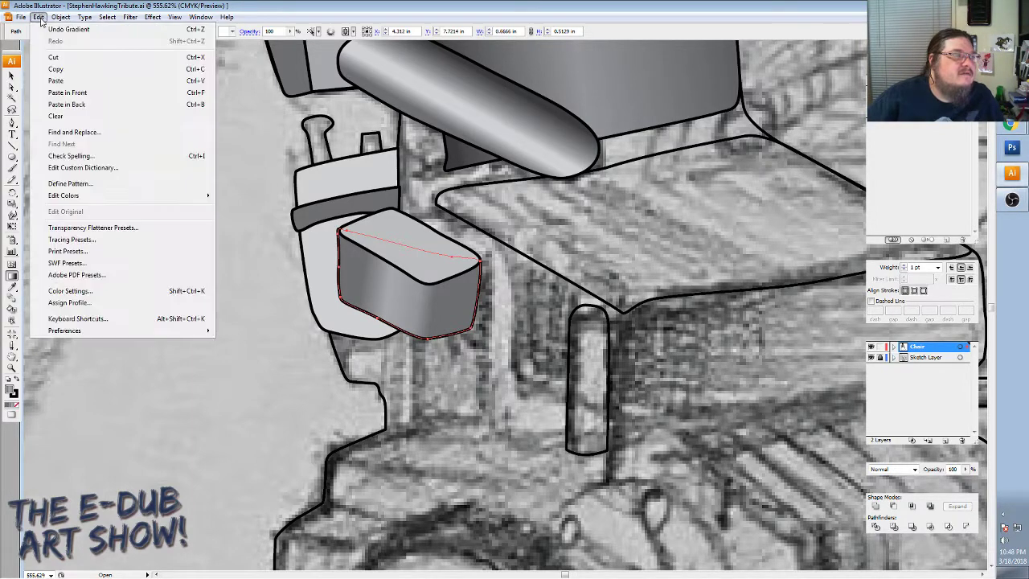
key(Escape)
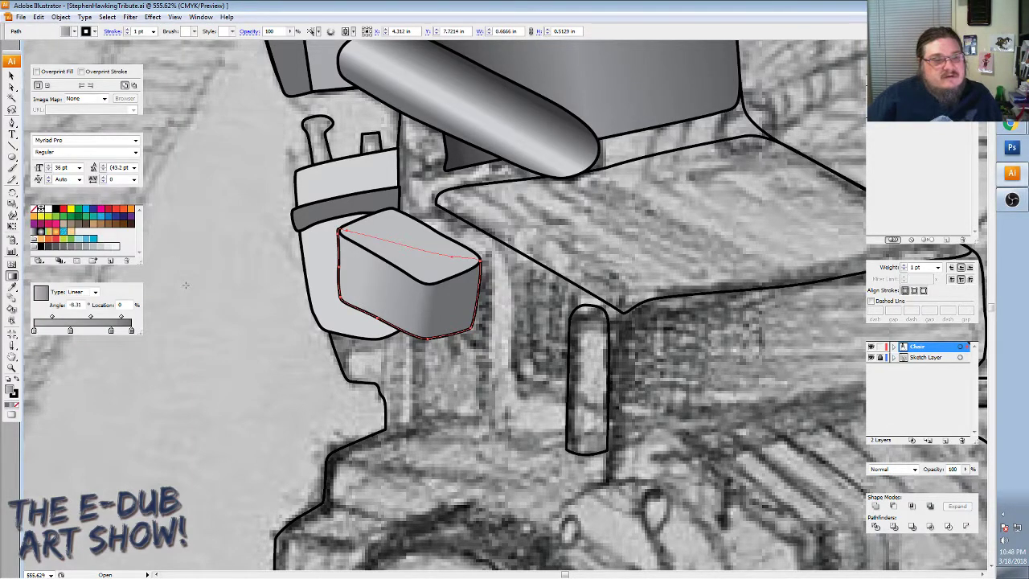
scroll(281, 292, up, 1)
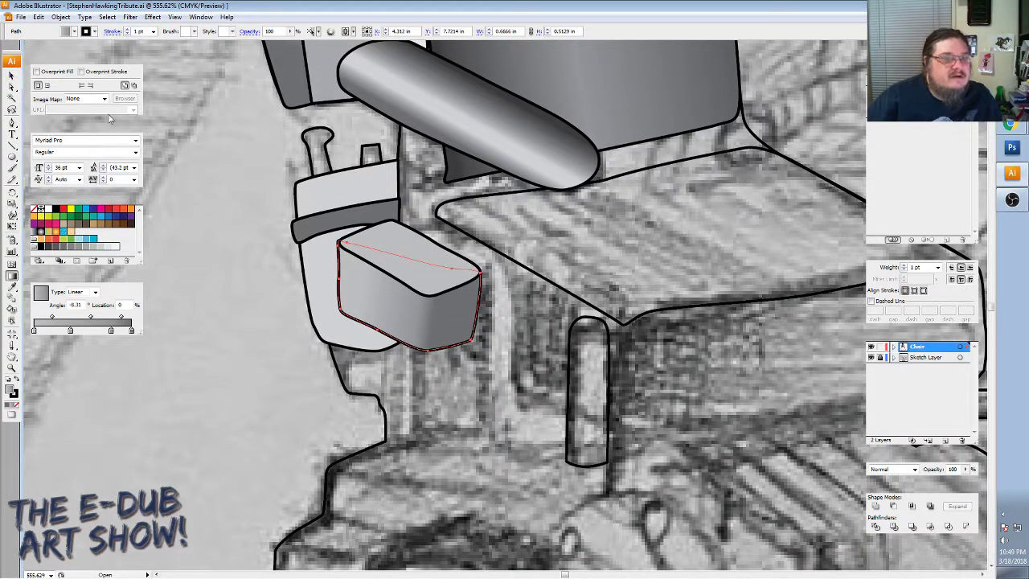
click(12, 75)
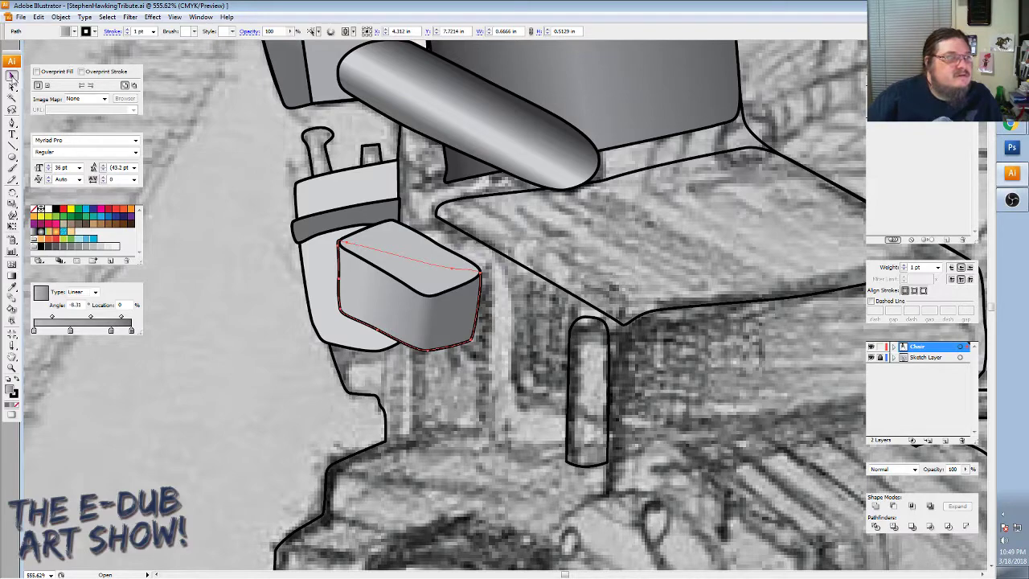
Give the large seat shape a gradient fill and zoom out to see the whole wheelchair.
click(474, 224)
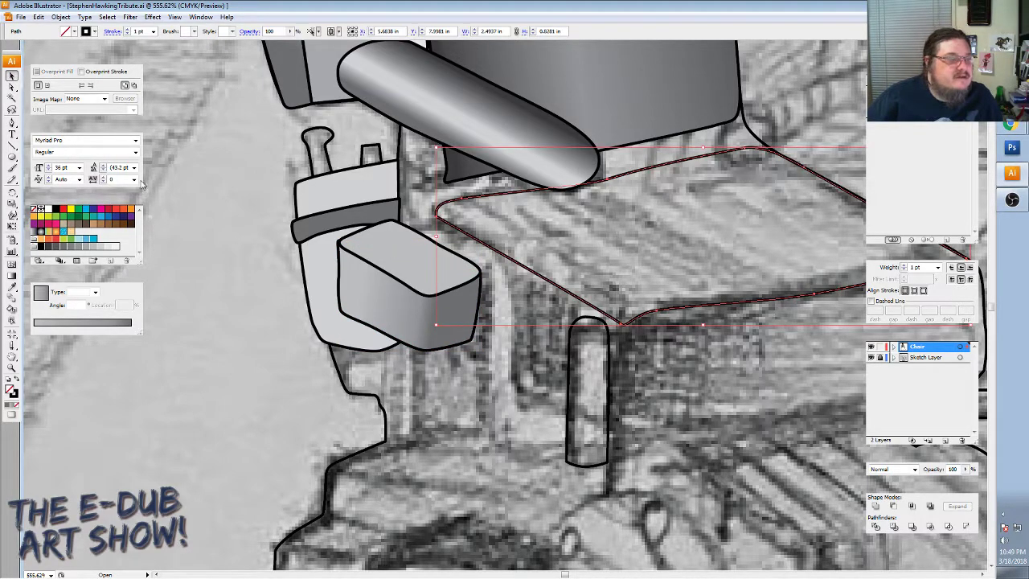
click(35, 244)
scroll(430, 238, down, 3)
scroll(431, 238, up, 2)
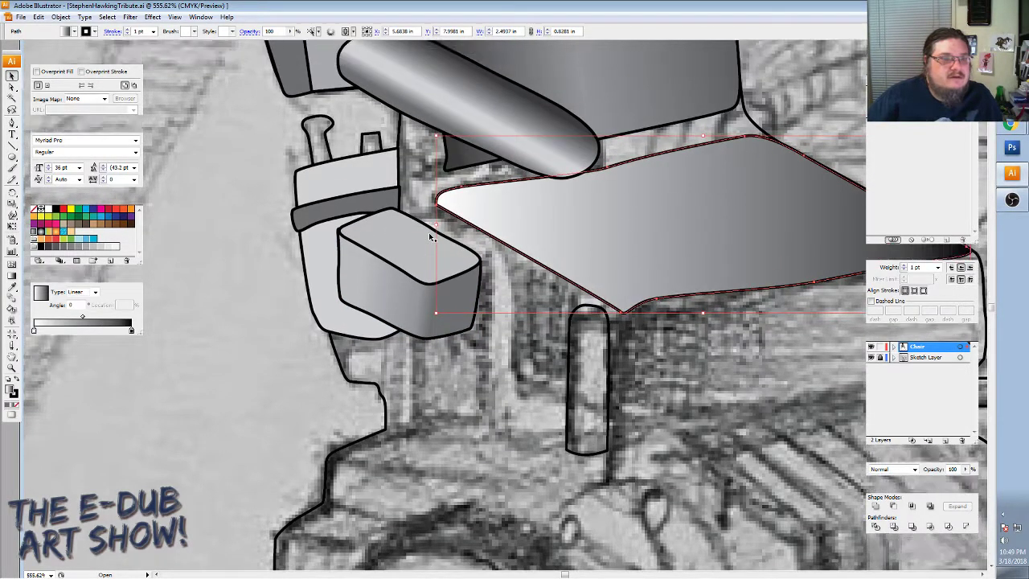
scroll(431, 238, up, 1)
key(ctrl+minus)
key(ctrl+minus)
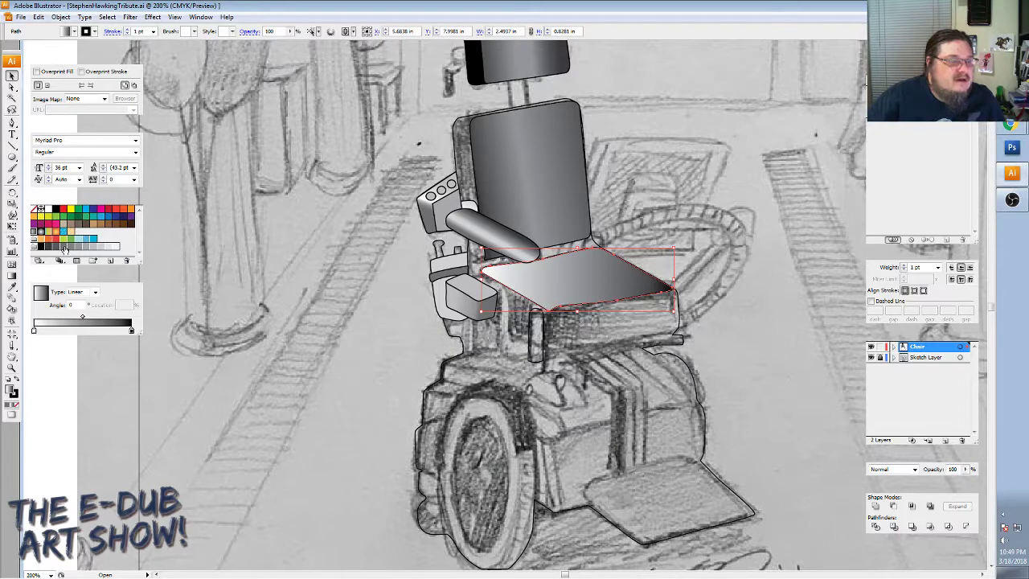
Set the seat gradient from dark grey to grey with a lighter middle stop at 33.52%.
drag(63, 249, 34, 330)
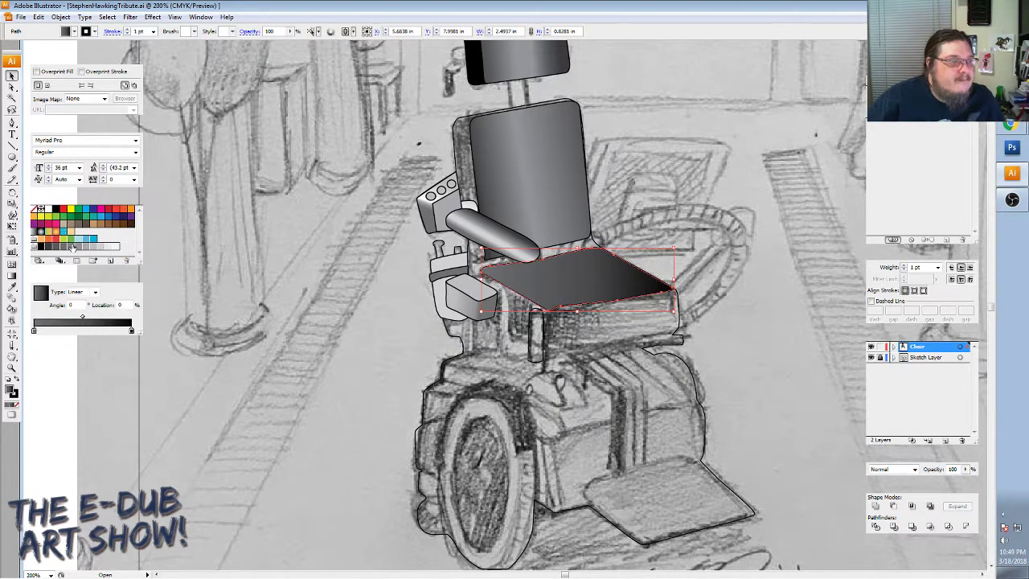
drag(73, 249, 132, 330)
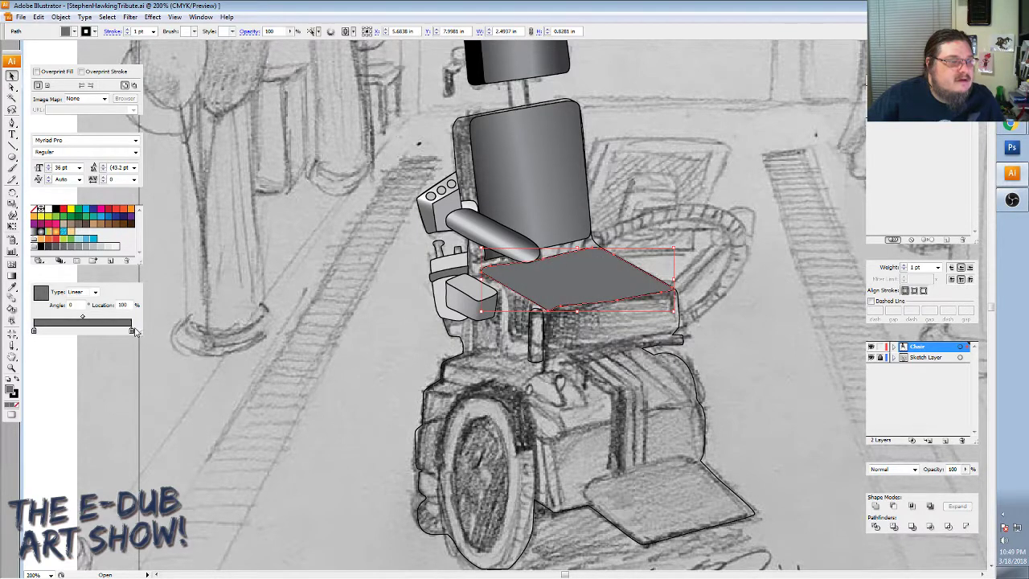
drag(87, 245, 75, 330)
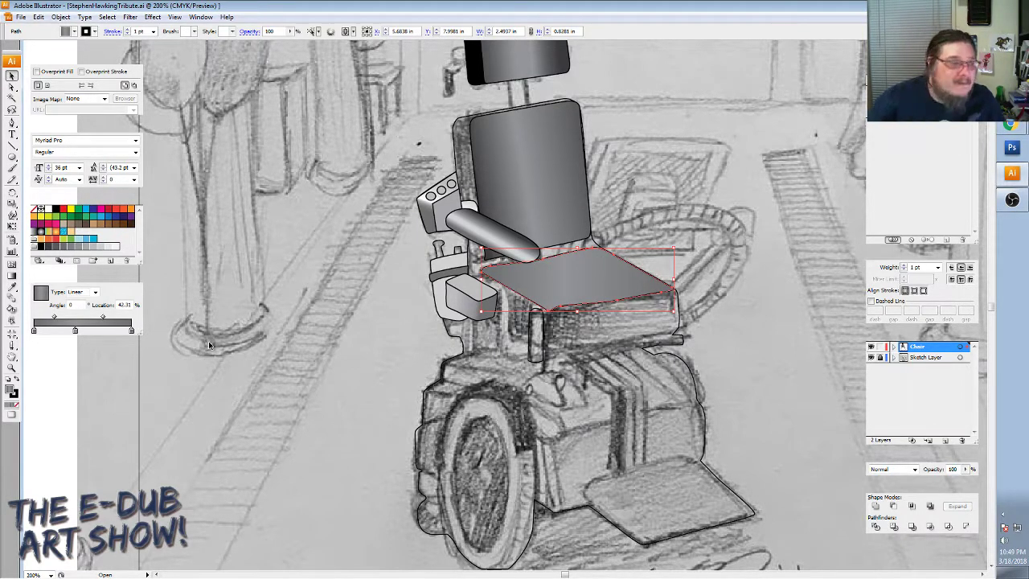
drag(74, 330, 66, 330)
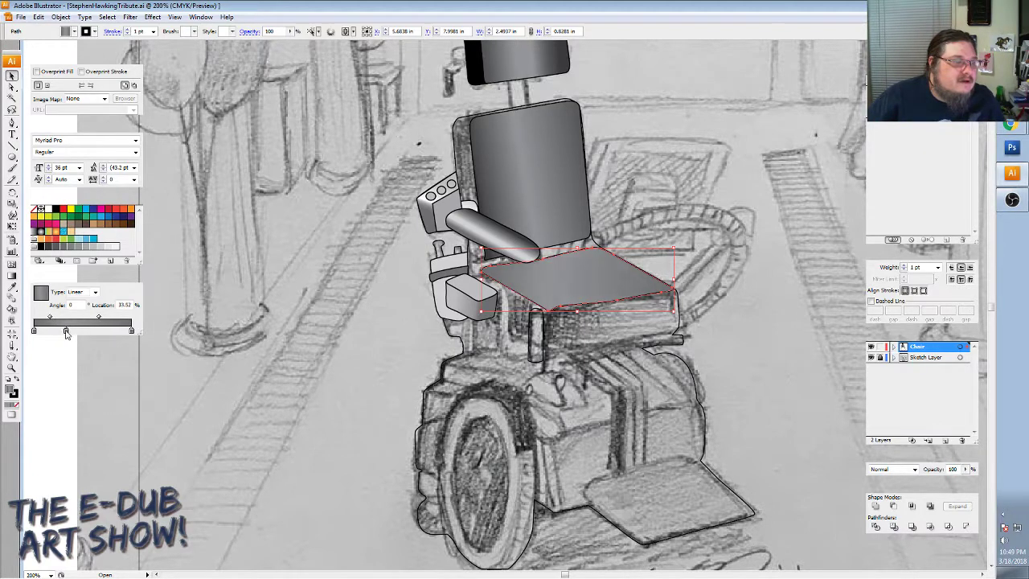
drag(78, 245, 92, 337)
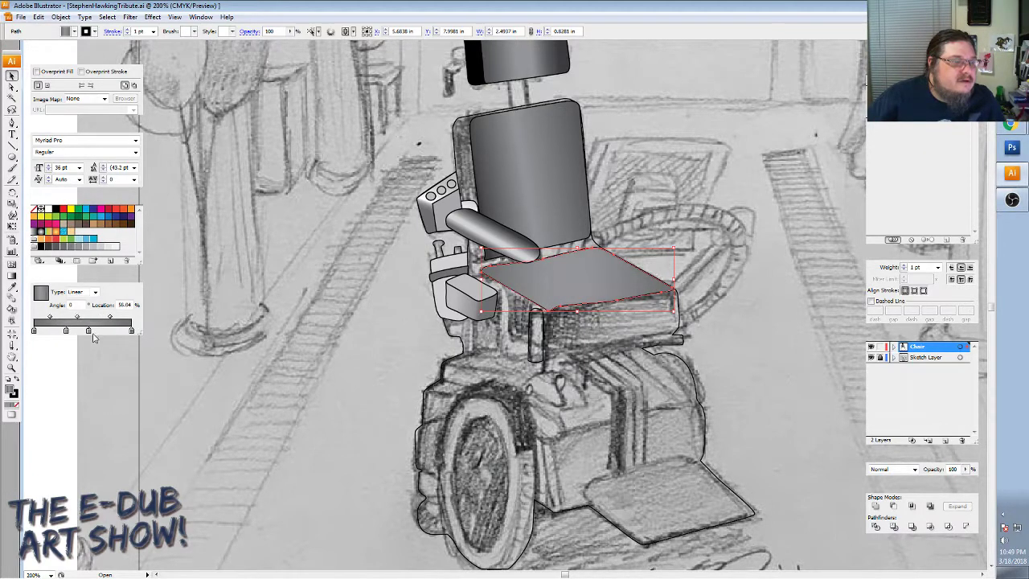
Redraw the seat gradient's direction diagonally across the seat.
click(12, 275)
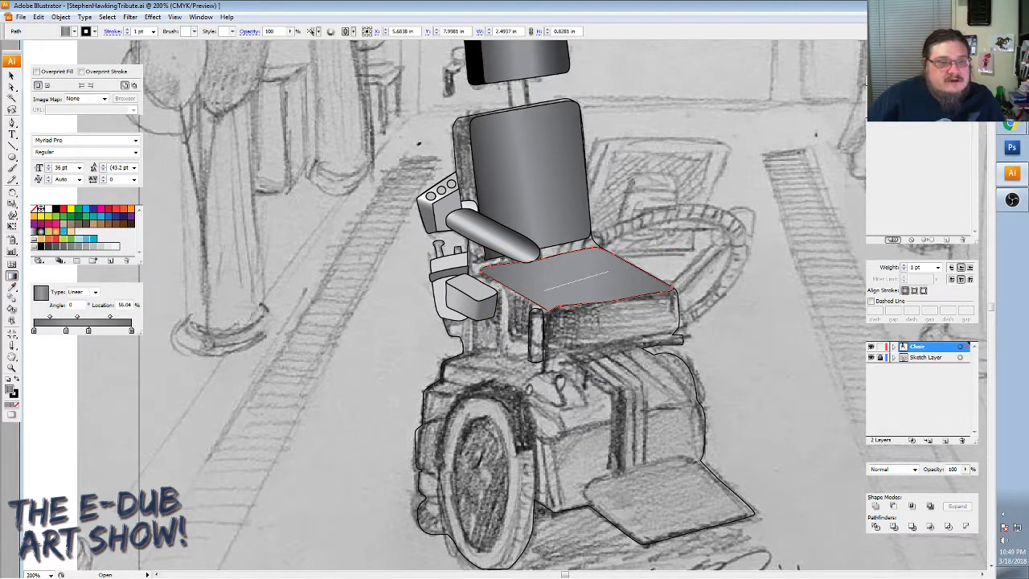
drag(609, 273, 621, 274)
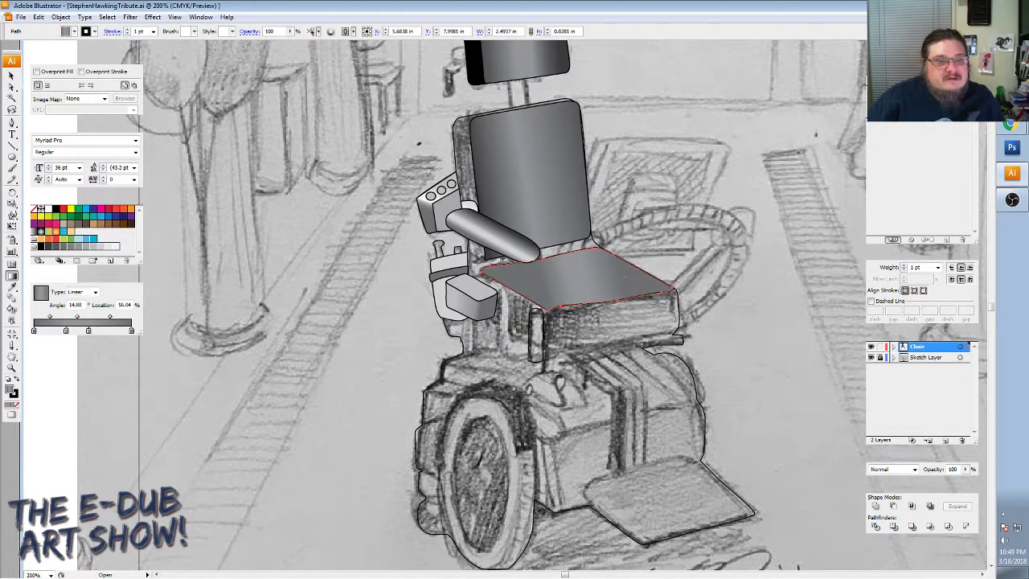
drag(563, 287, 591, 263)
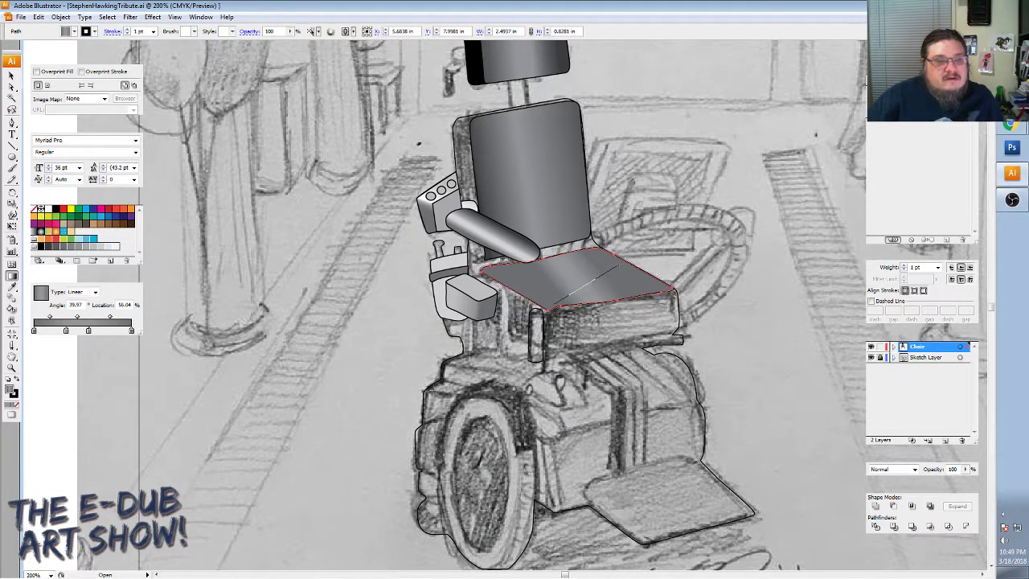
drag(611, 276, 593, 240)
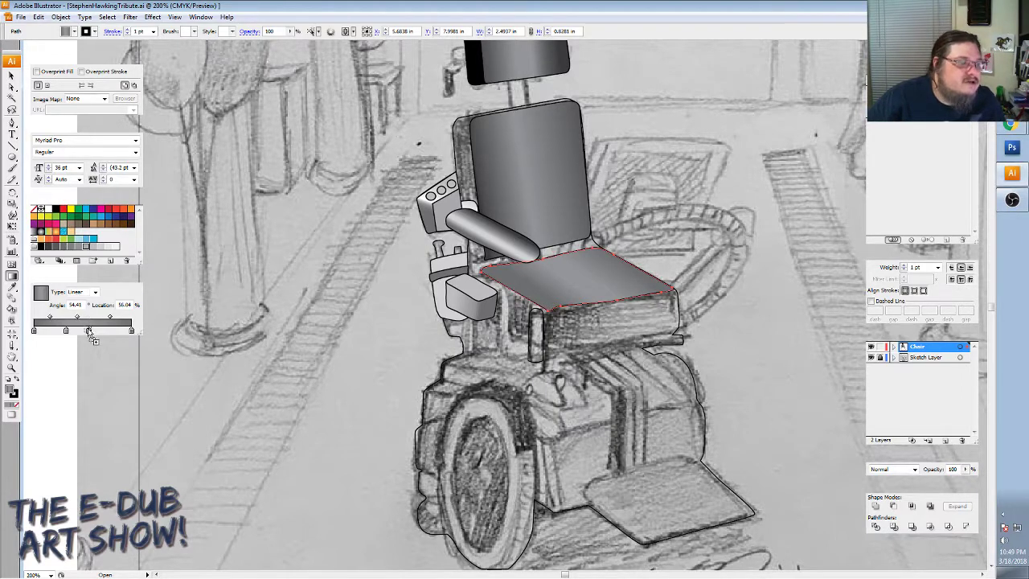
Fine-tune the seat gradient stops to about 57% and 10%, adding a darker stop at the start.
drag(88, 332, 93, 335)
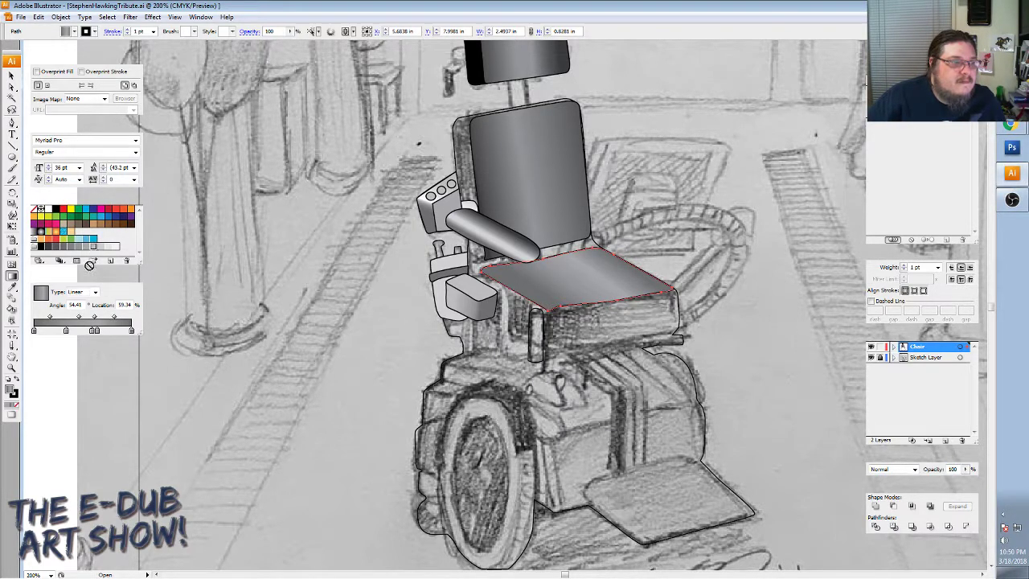
mouse_move(95, 334)
mouse_down()
mouse_move(104, 337)
mouse_move(88, 335)
mouse_up()
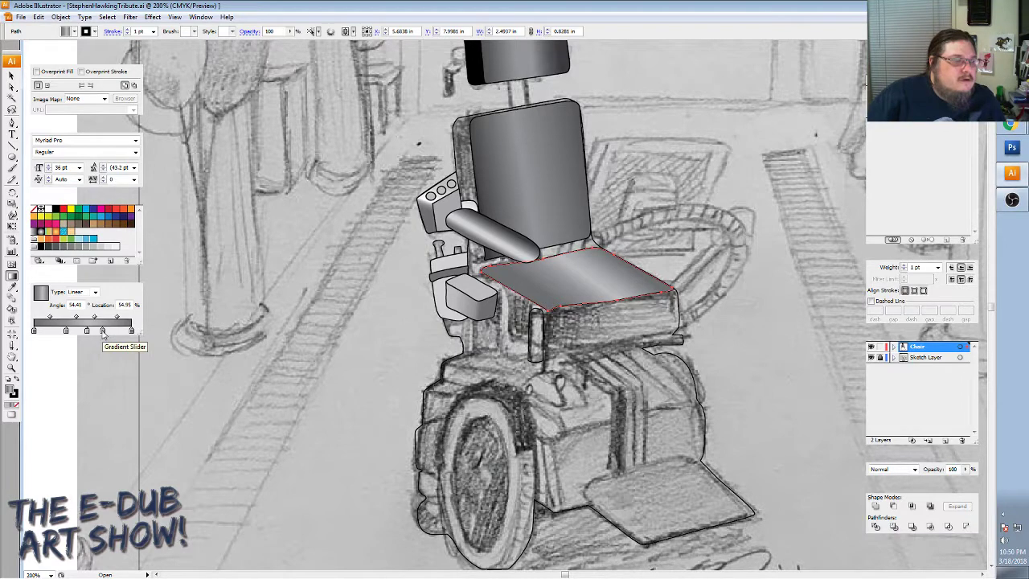
drag(103, 333, 110, 333)
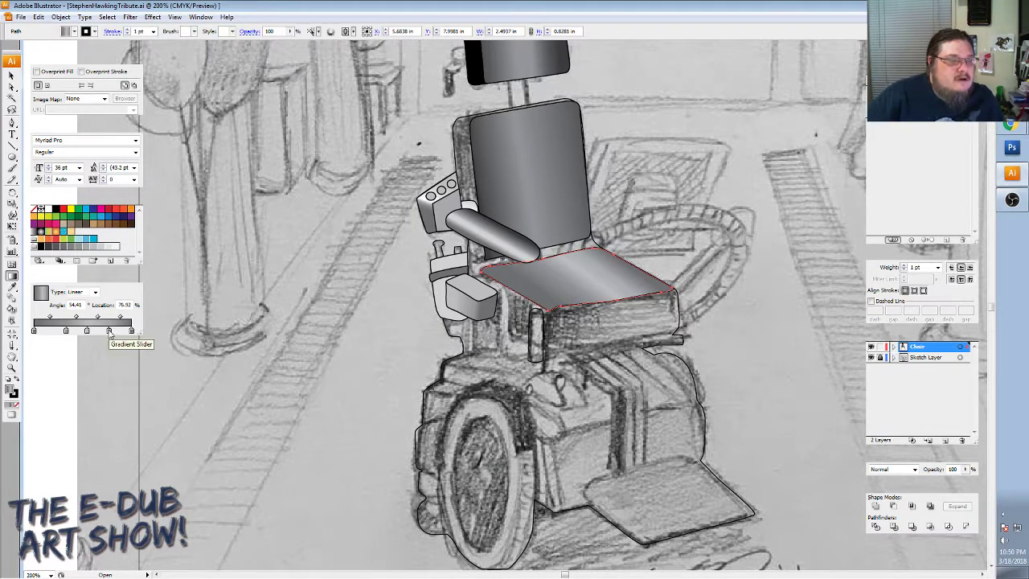
drag(88, 332, 89, 333)
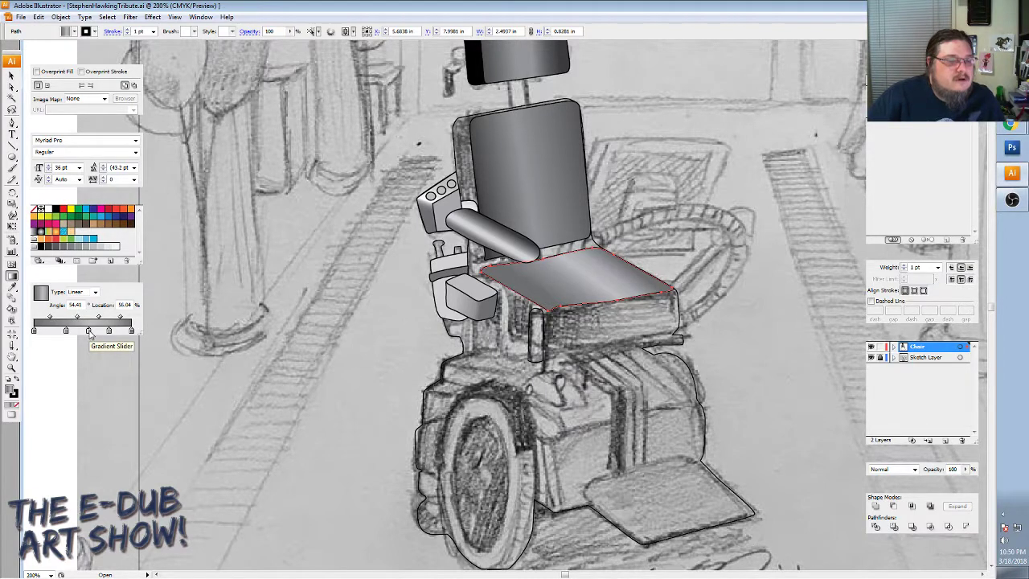
drag(35, 332, 45, 332)
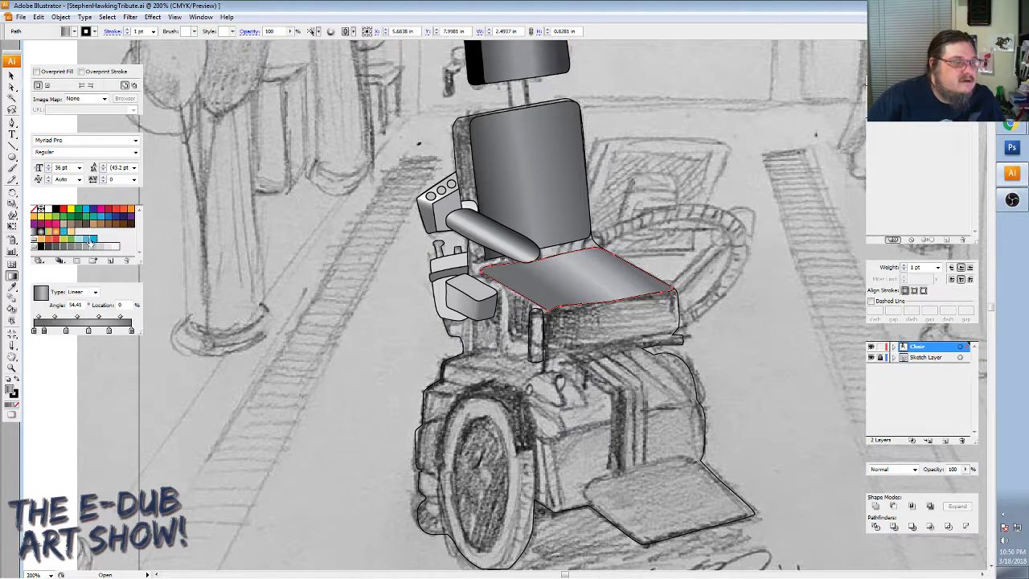
click(36, 332)
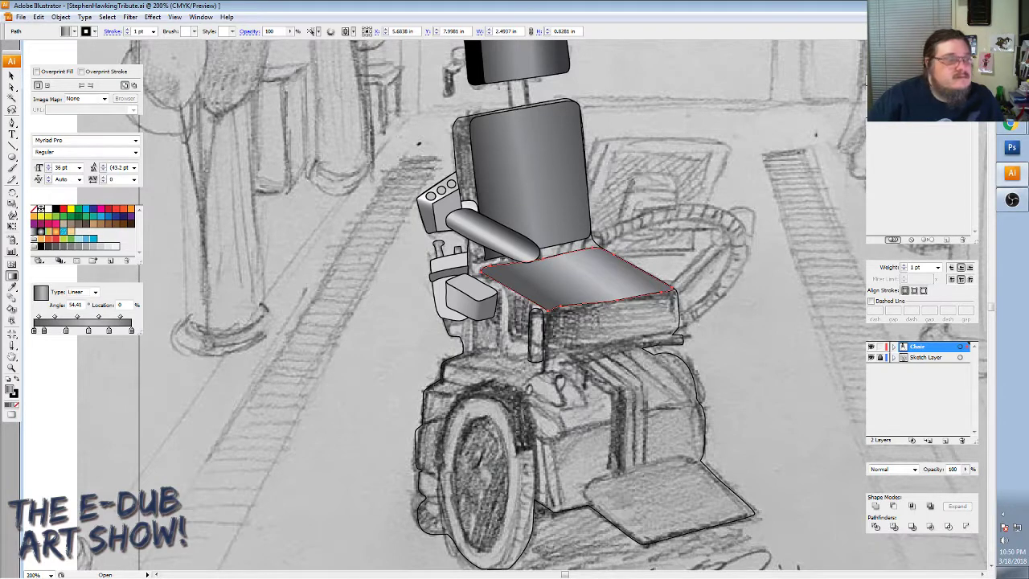
Fill the thin upright post under the seat with a light grey swatch.
click(12, 76)
click(399, 375)
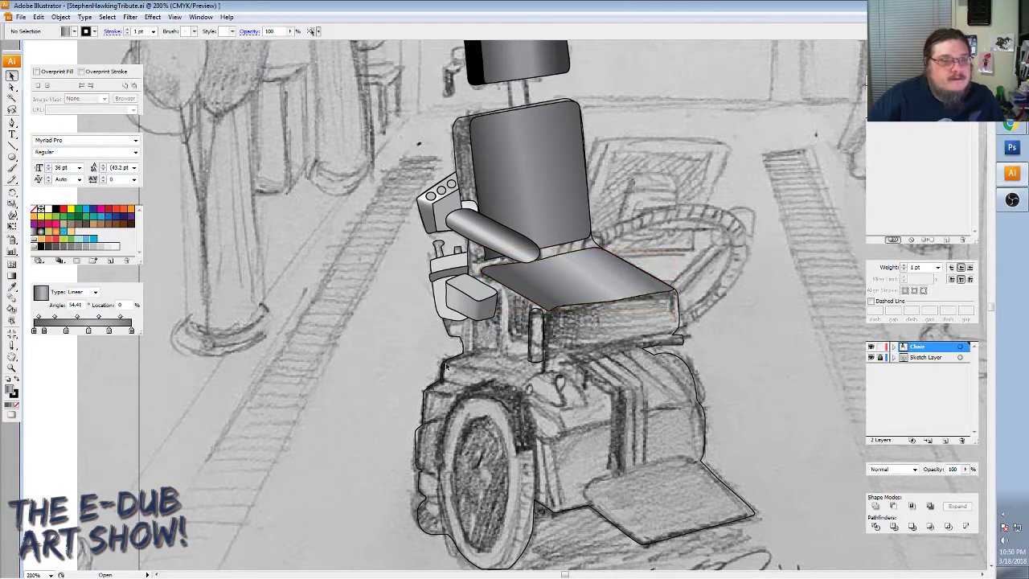
click(533, 340)
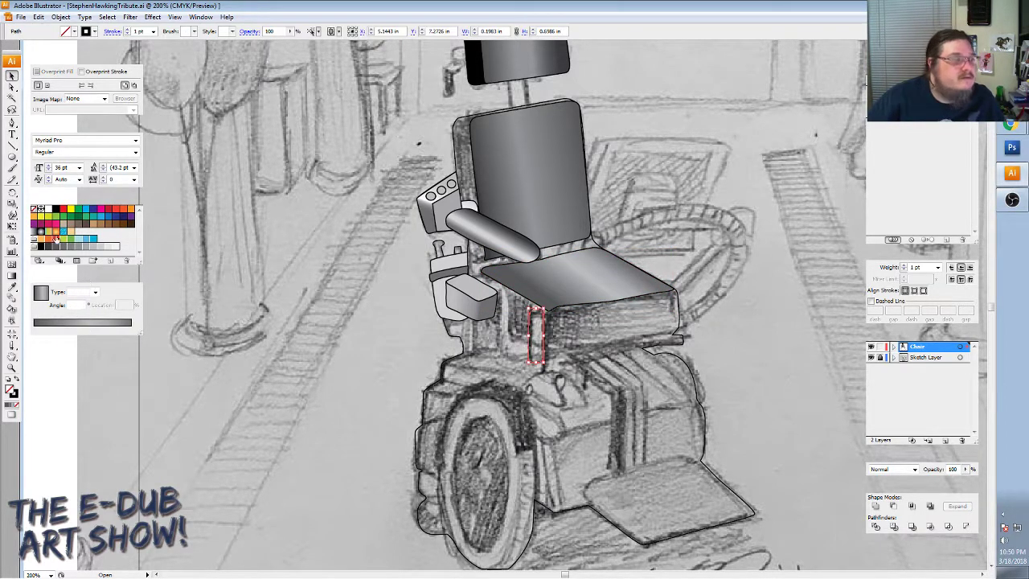
click(100, 246)
click(236, 304)
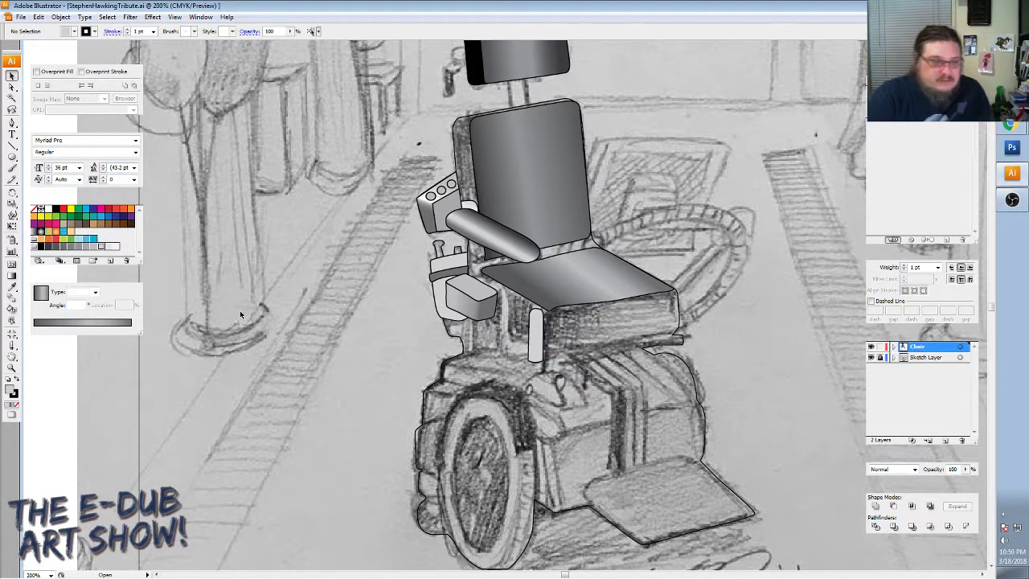
click(467, 357)
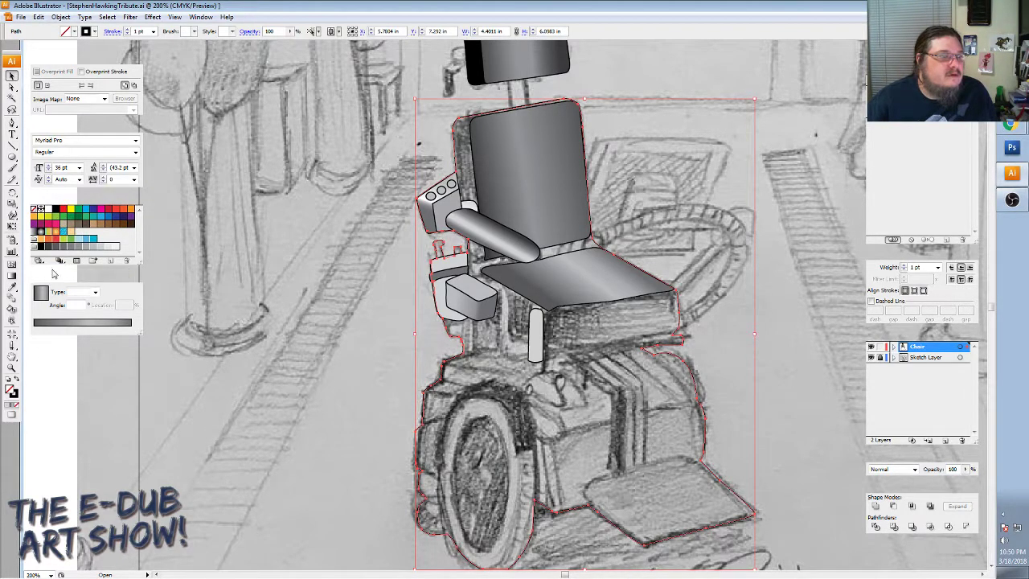
Apply the Black swatch to the selected base, deselect, and zoom to 100%.
click(56, 211)
click(57, 211)
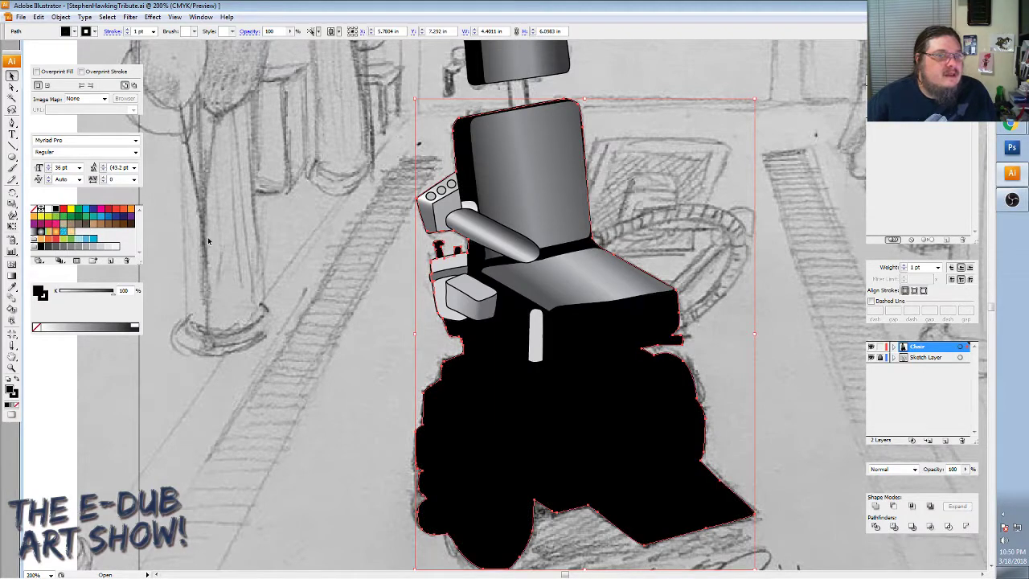
click(211, 242)
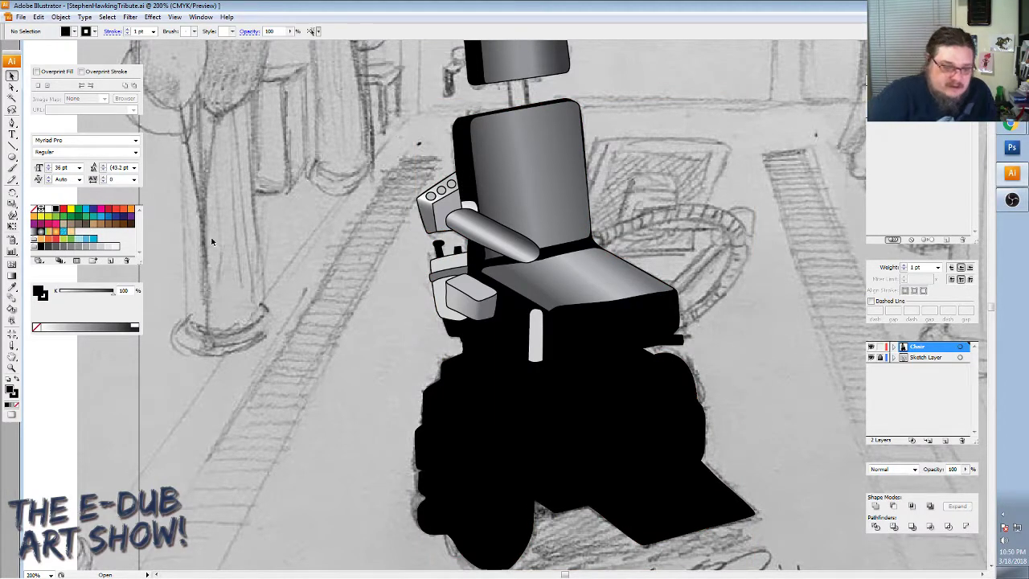
key(ctrl+1)
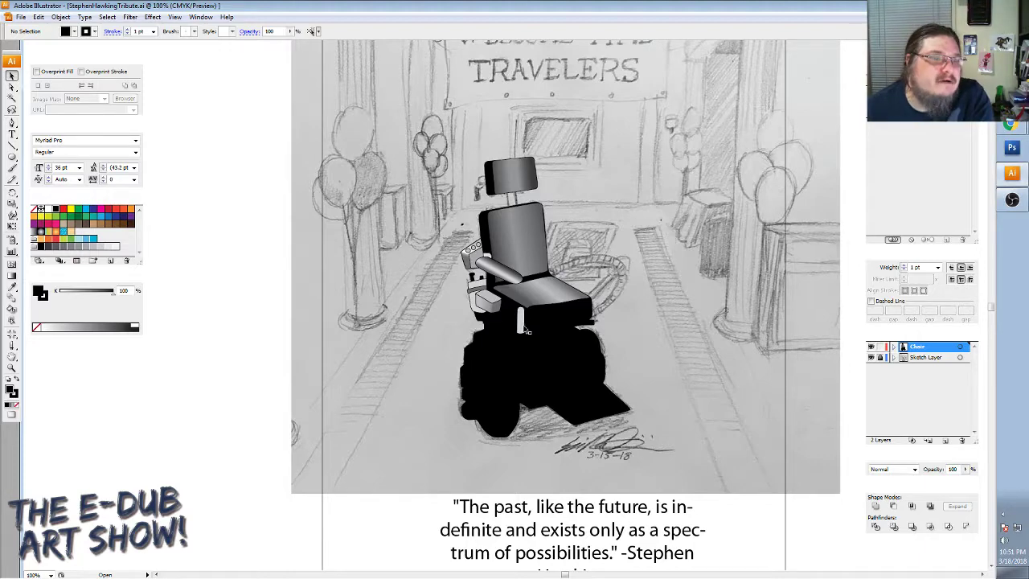
scroll(525, 330, up, 1)
scroll(524, 329, up, 1)
scroll(526, 331, down, 2)
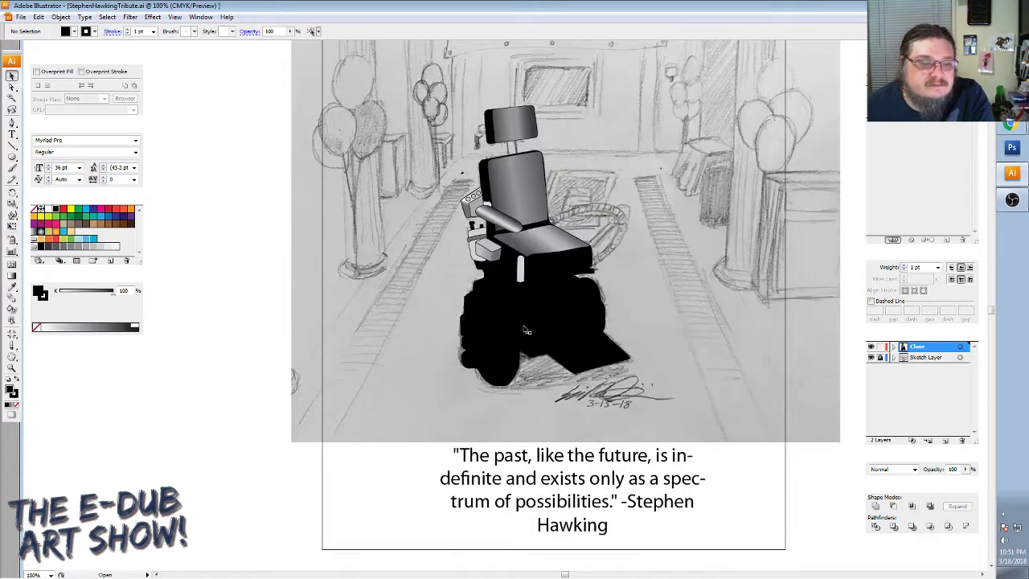
scroll(526, 330, up, 2)
scroll(526, 330, up, 1)
scroll(527, 330, down, 1)
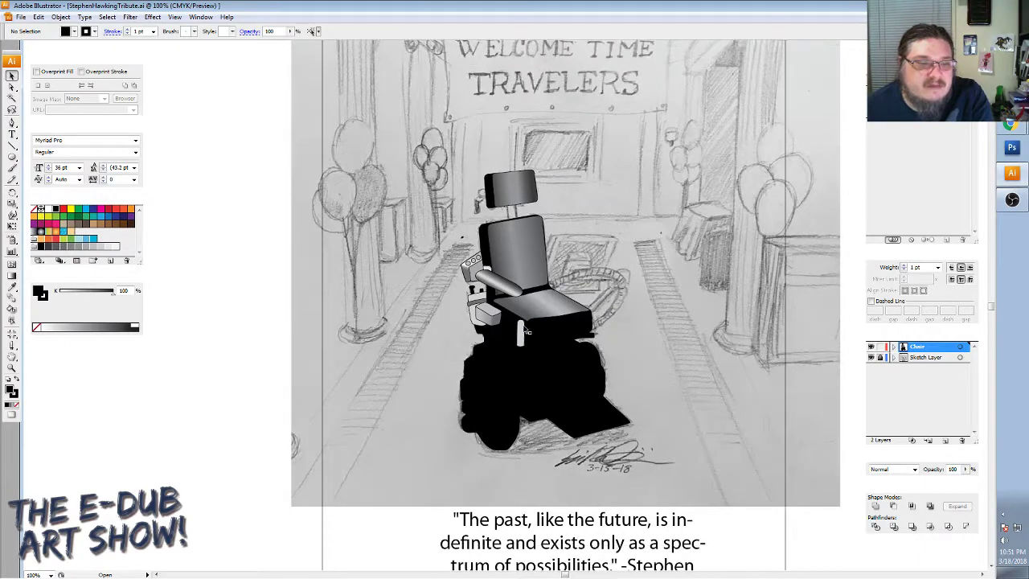
scroll(527, 329, down, 1)
scroll(527, 330, up, 1)
scroll(527, 330, up, 1)
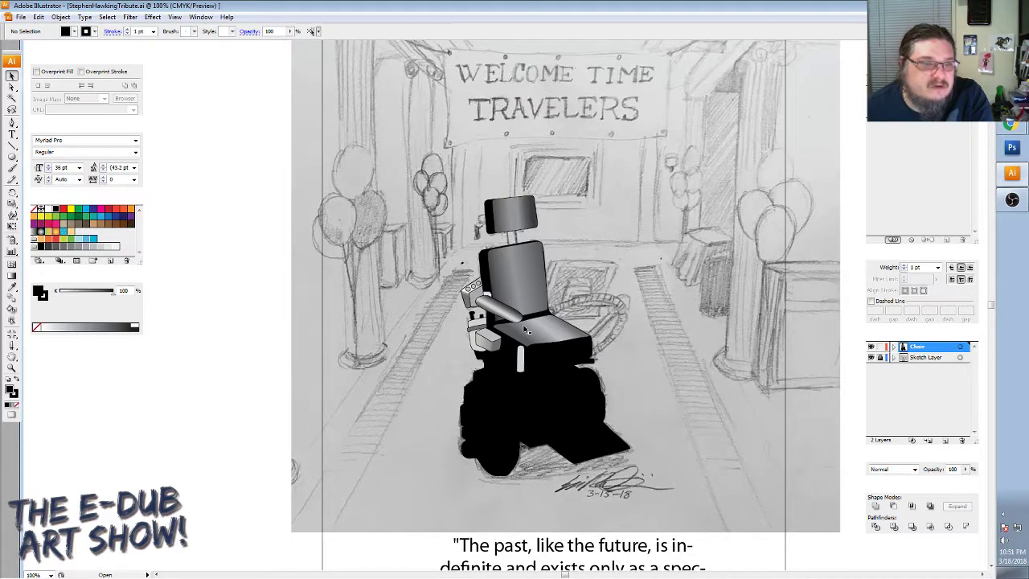
scroll(527, 330, down, 2)
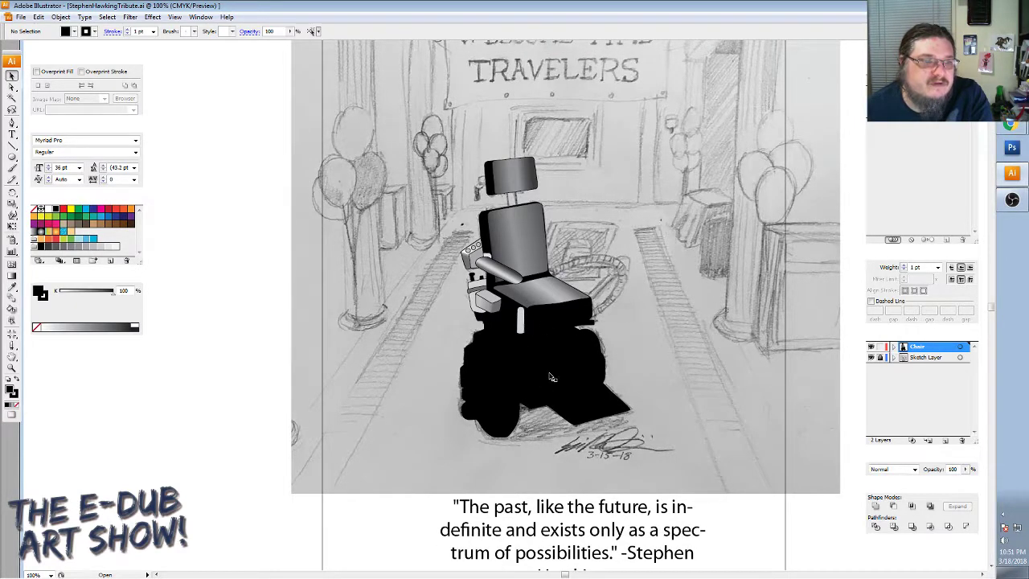
scroll(559, 375, up, 3)
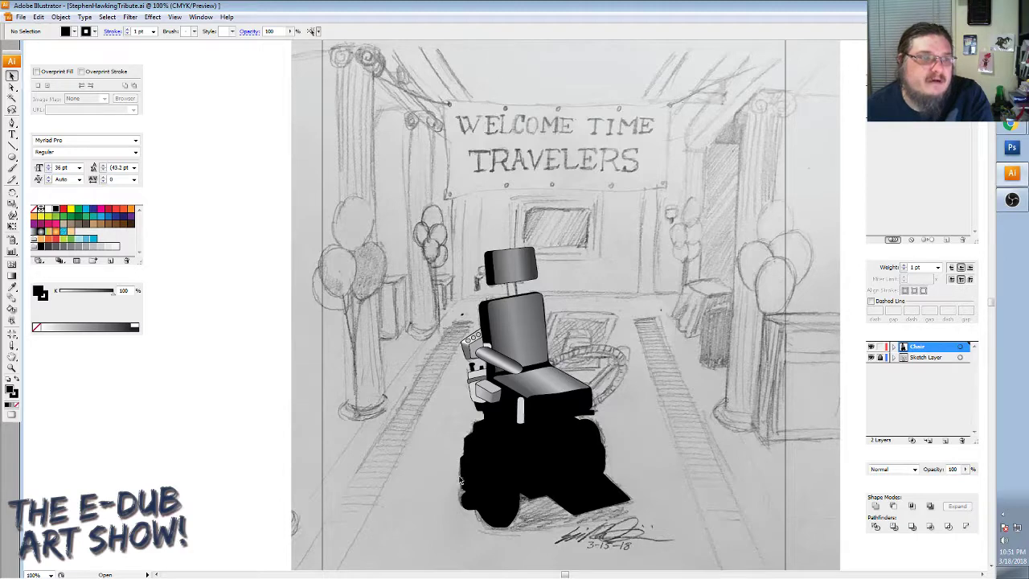
scroll(645, 454, down, 2)
scroll(645, 454, down, 2)
scroll(644, 454, down, 1)
scroll(645, 454, down, 2)
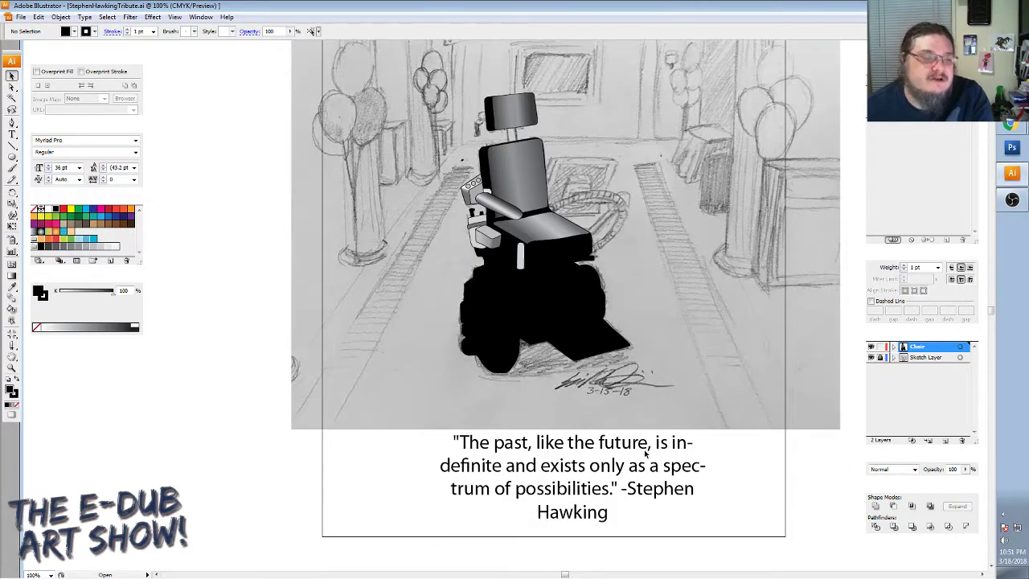
scroll(645, 454, up, 4)
scroll(645, 455, up, 3)
scroll(644, 454, up, 1)
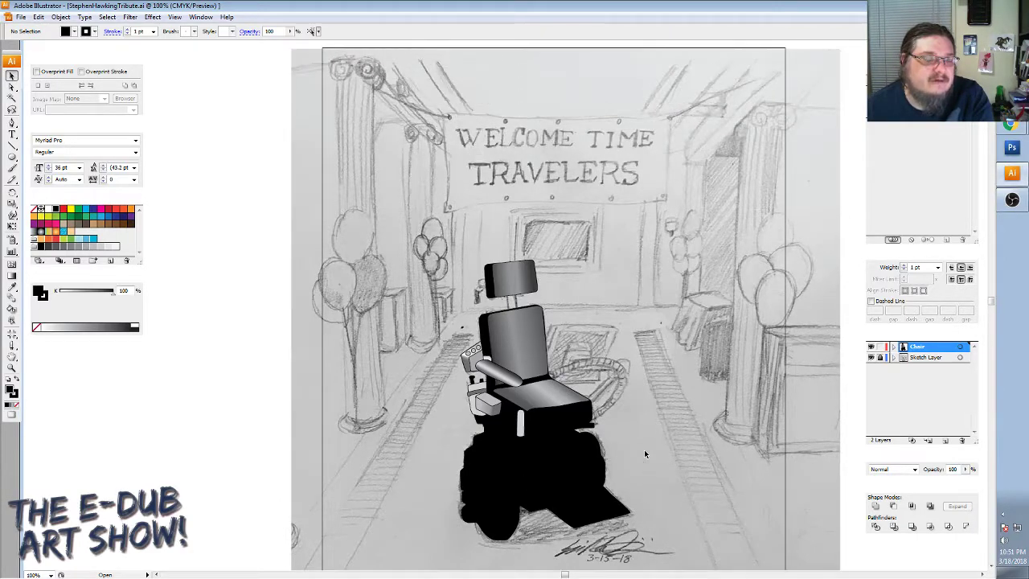
scroll(645, 454, down, 3)
scroll(645, 454, up, 1)
scroll(644, 454, up, 1)
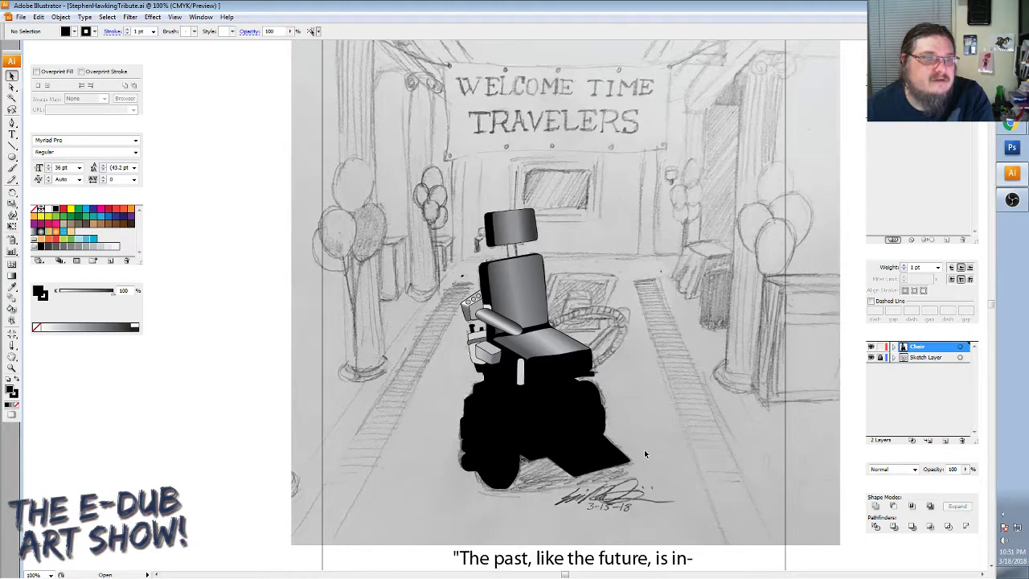
scroll(644, 454, down, 2)
scroll(644, 454, down, 1)
scroll(644, 448, down, 1)
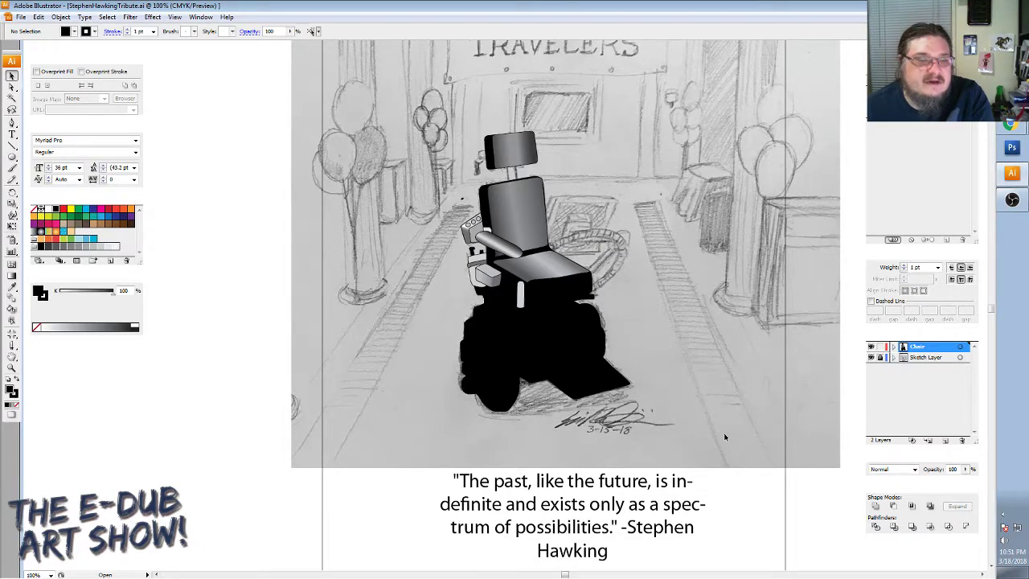
click(533, 384)
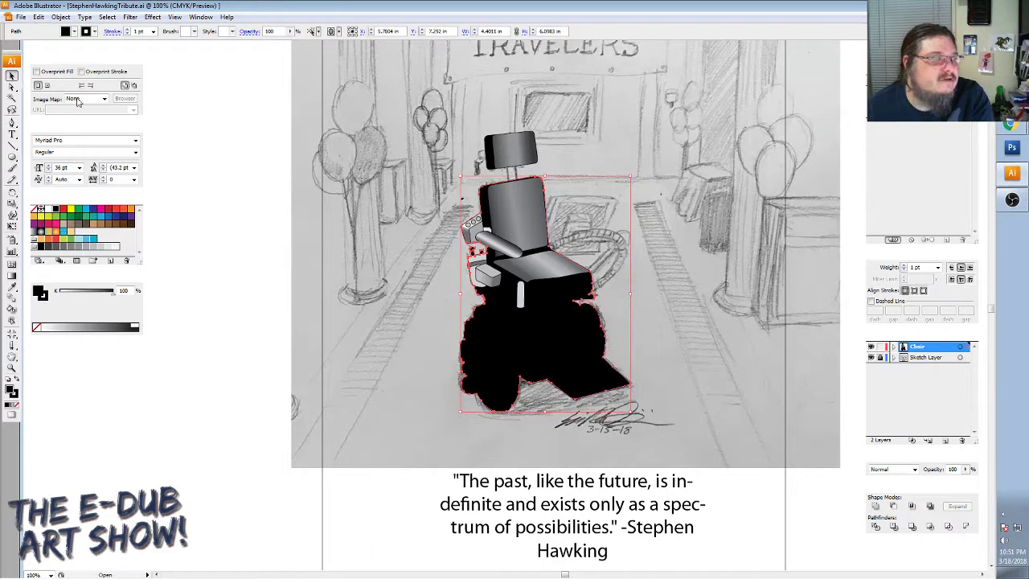
click(21, 18)
key(Escape)
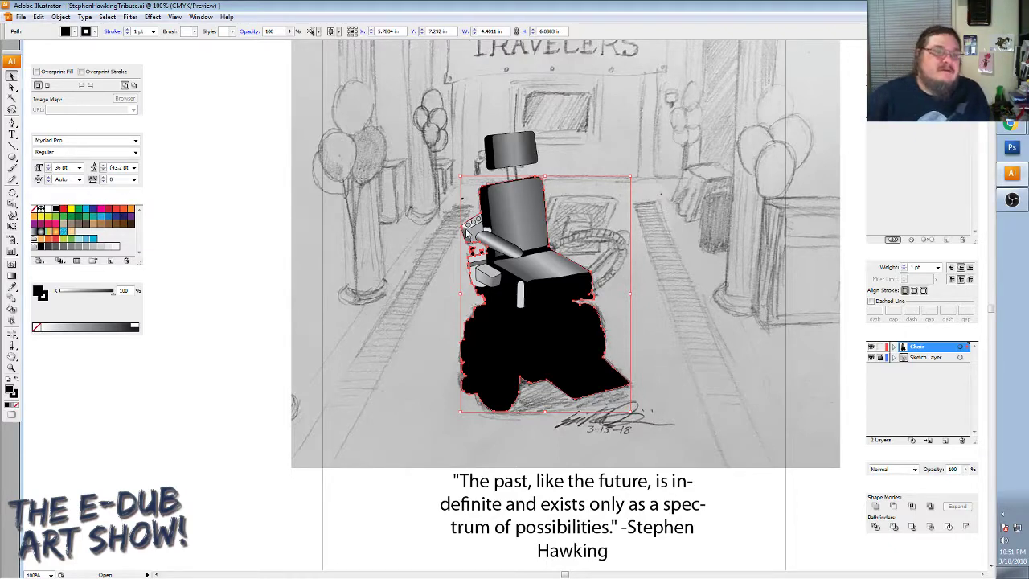
click(705, 274)
scroll(704, 273, up, 2)
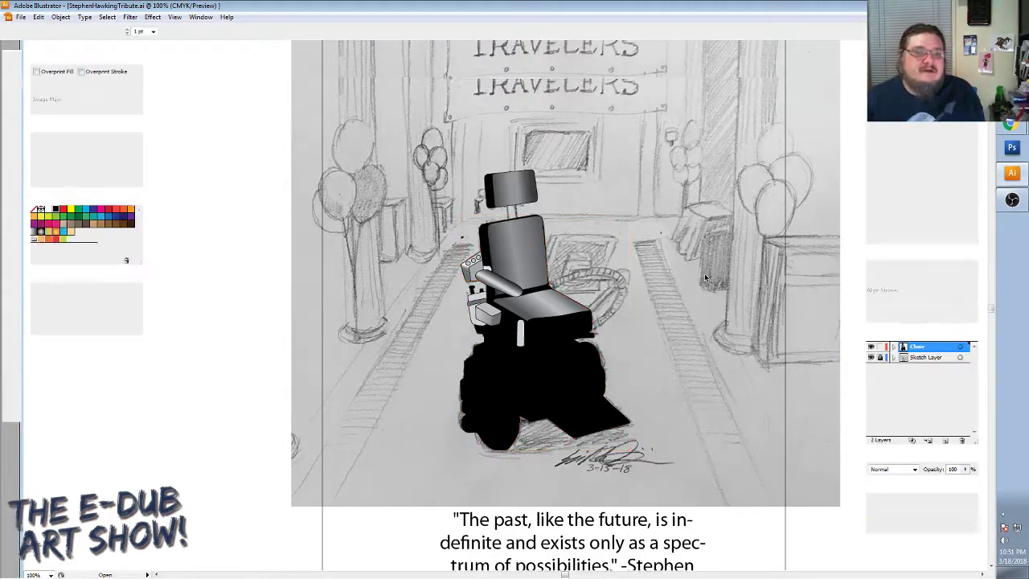